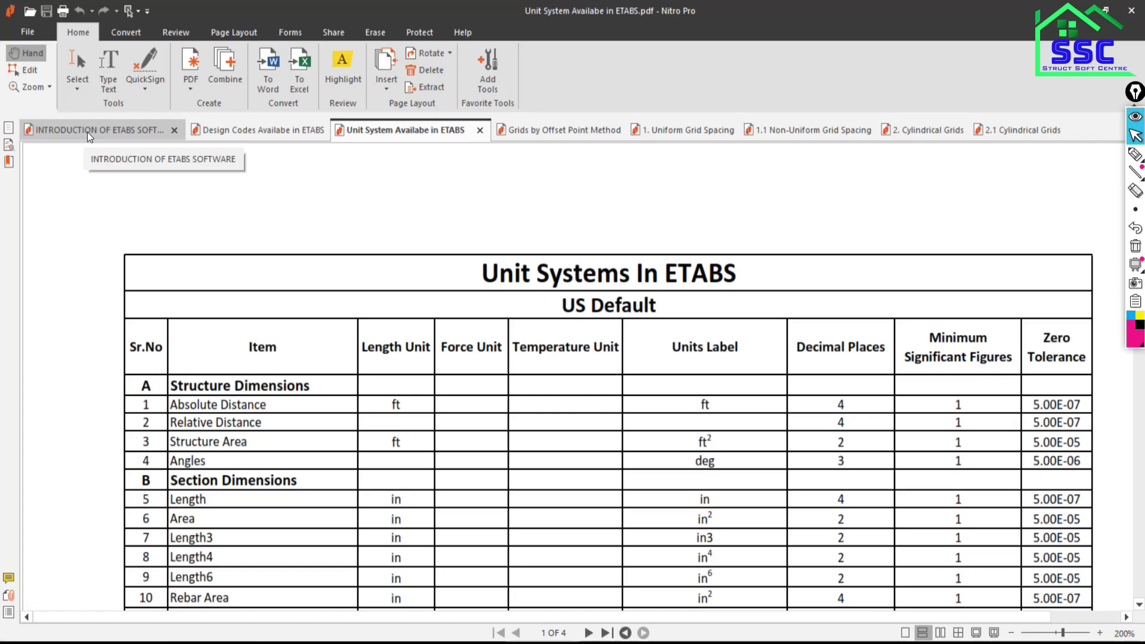
# Show the INTRODUCTION OF ETABS SOFTWARE.pdf document tab in Nitro Pro
pyautogui.click(87, 131)
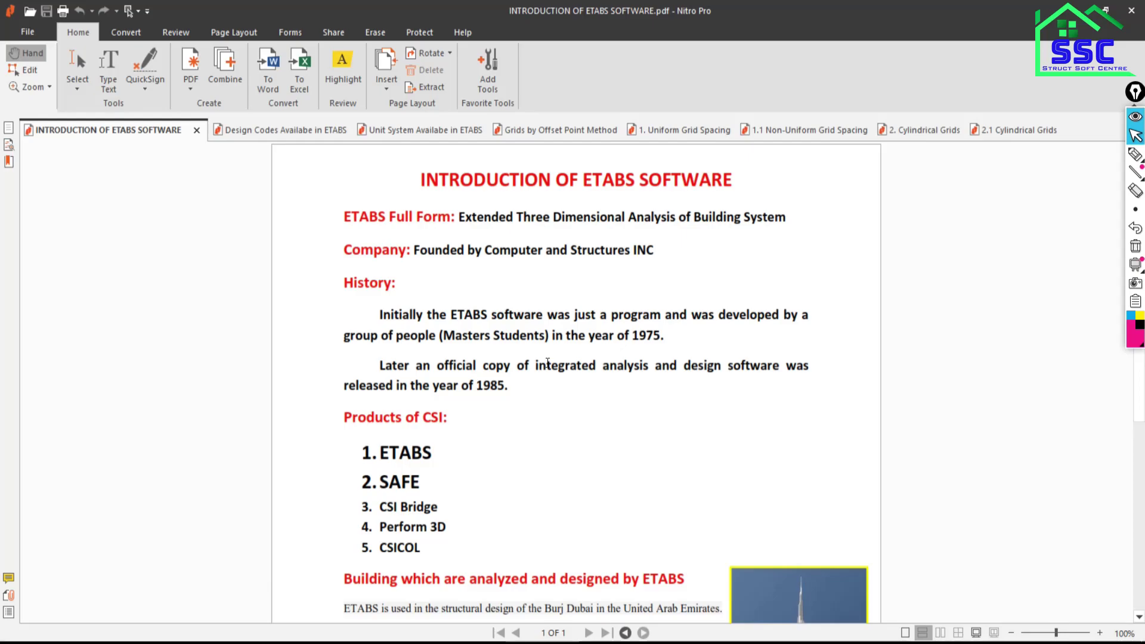
pyautogui.scroll(-3, 545, 486)
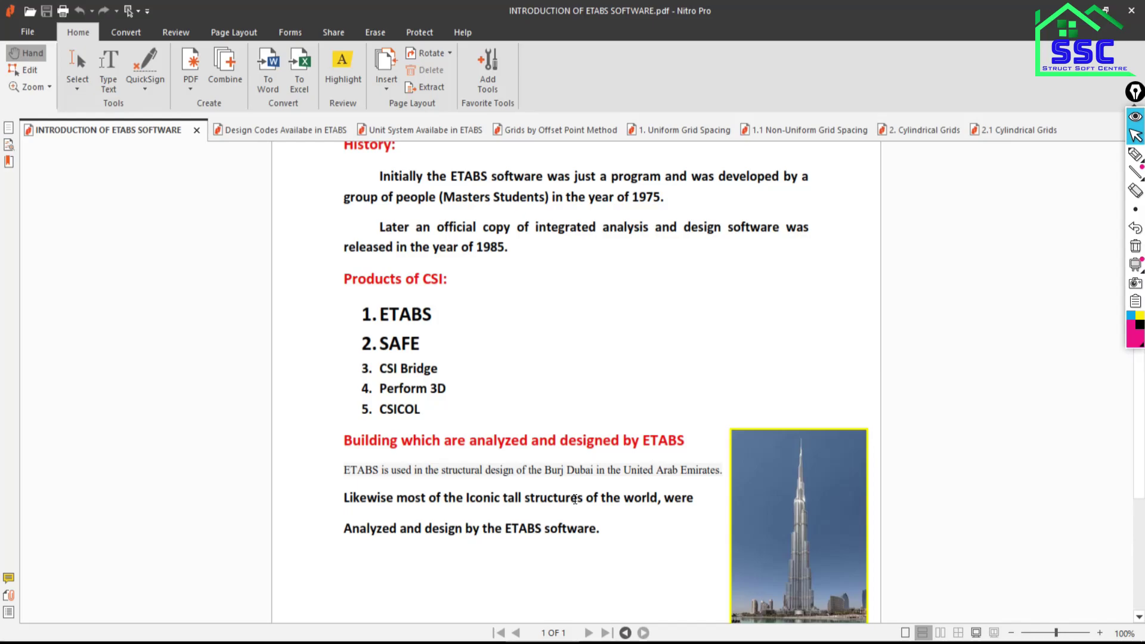
pyautogui.scroll(-1, 655, 456)
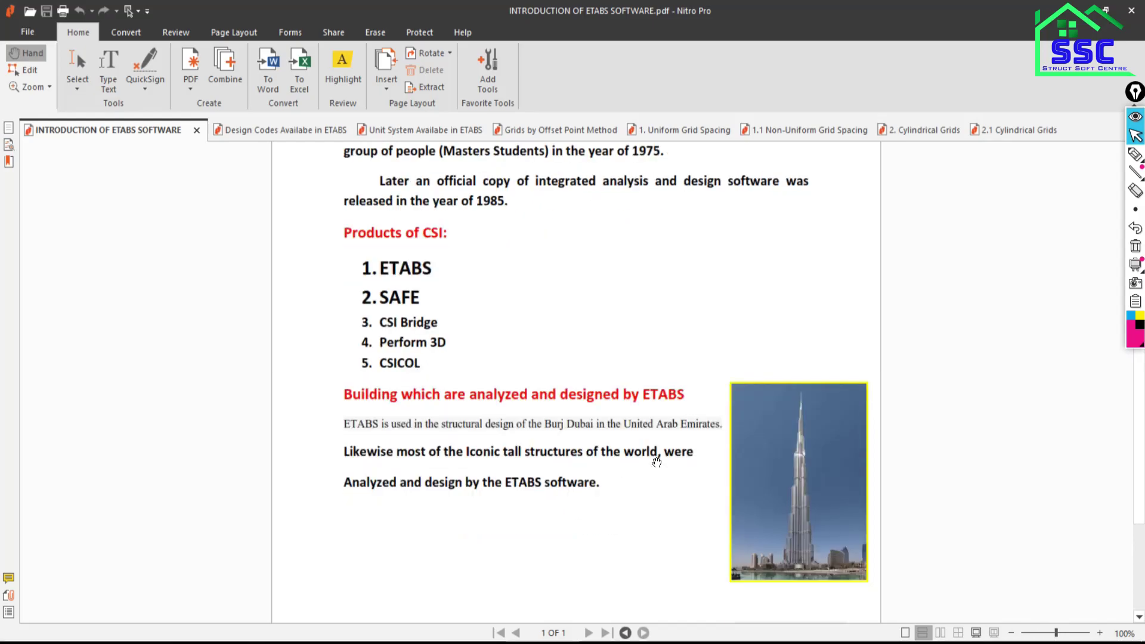
pyautogui.scroll(-1, 656, 465)
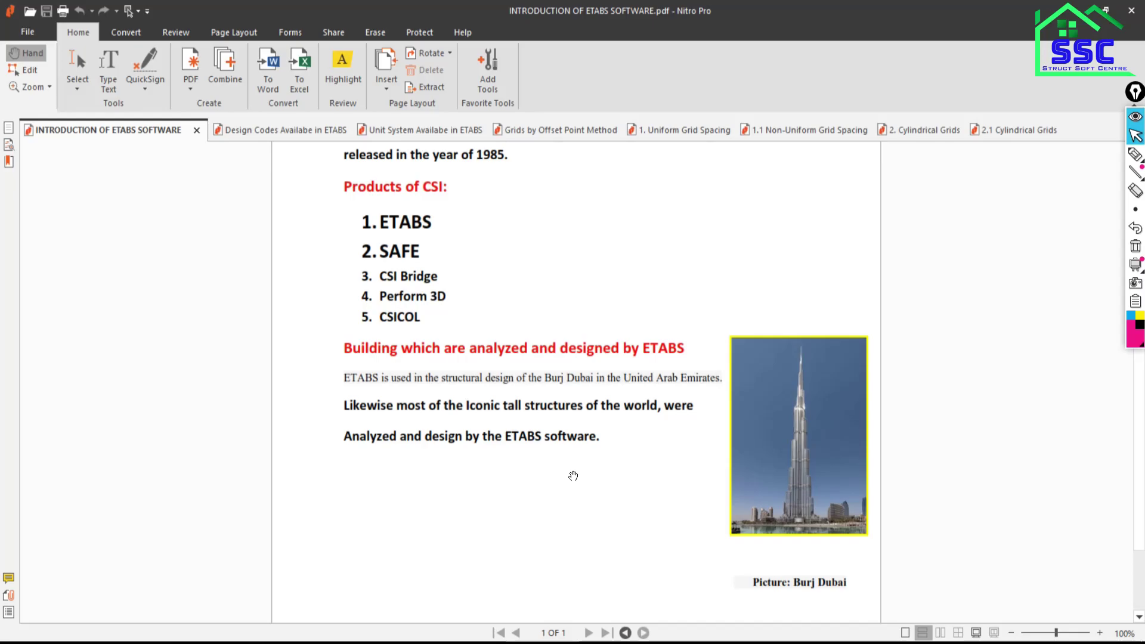
pyautogui.scroll(1, 553, 441)
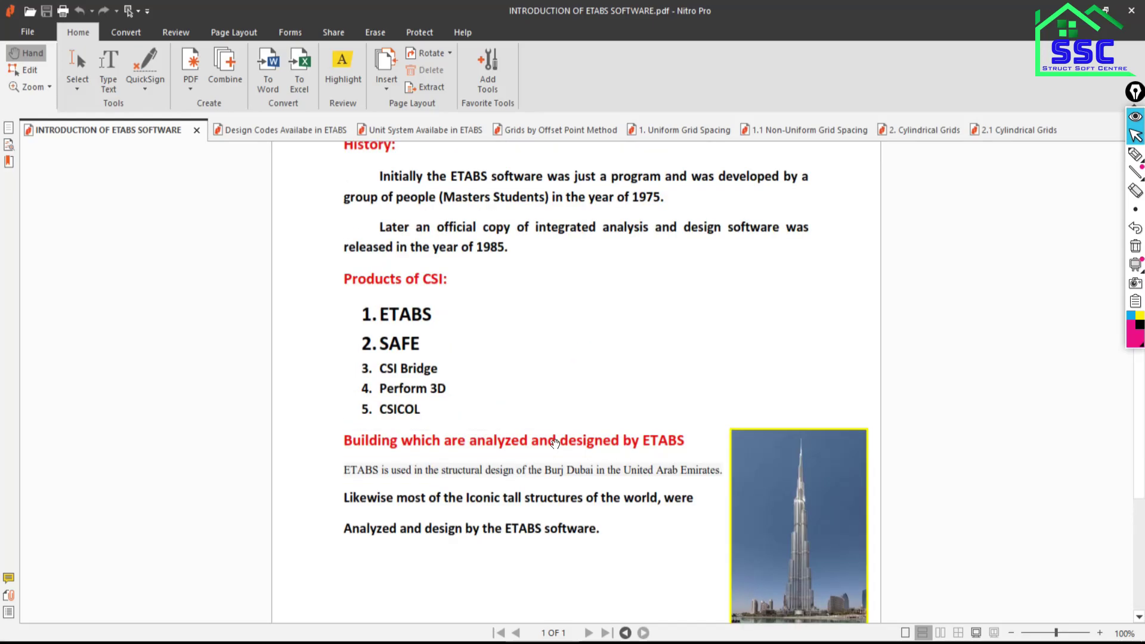
pyautogui.scroll(2, 547, 424)
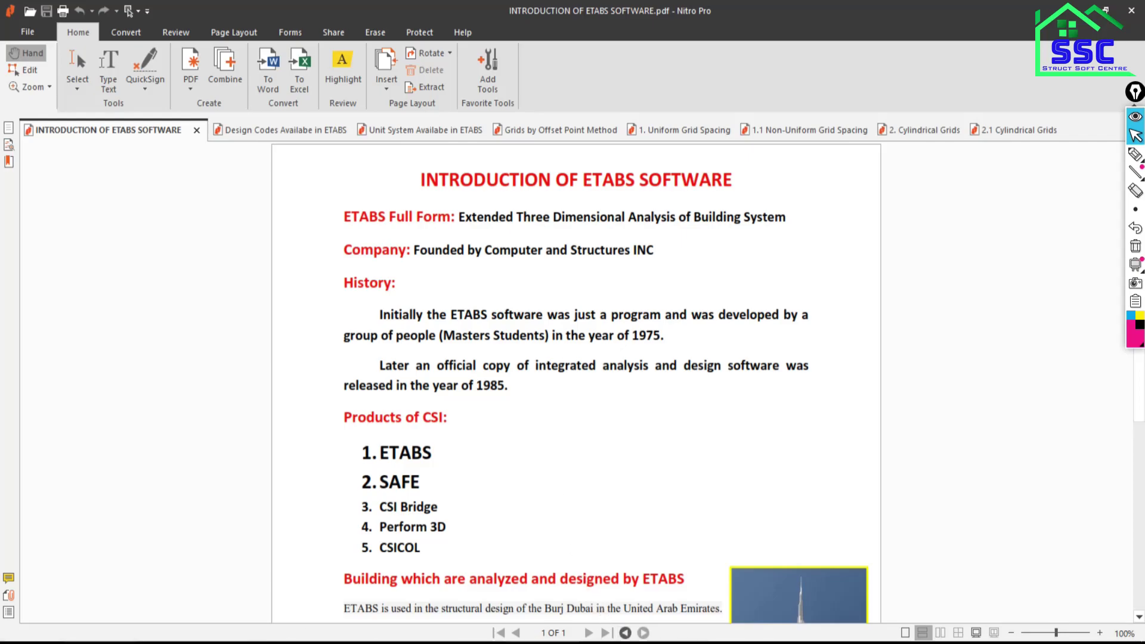
# From the Day 01 folder, preview the No Internet Connection screenshot, then close the viewer
pyautogui.hotkey('alt', 'Tab')
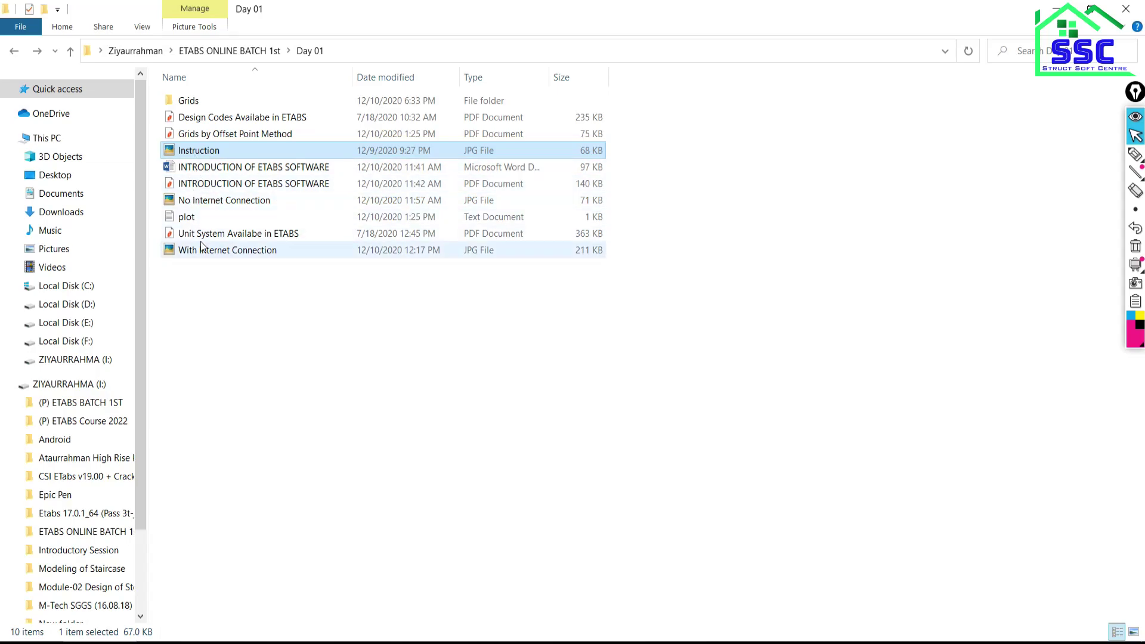
pyautogui.doubleClick(212, 206)
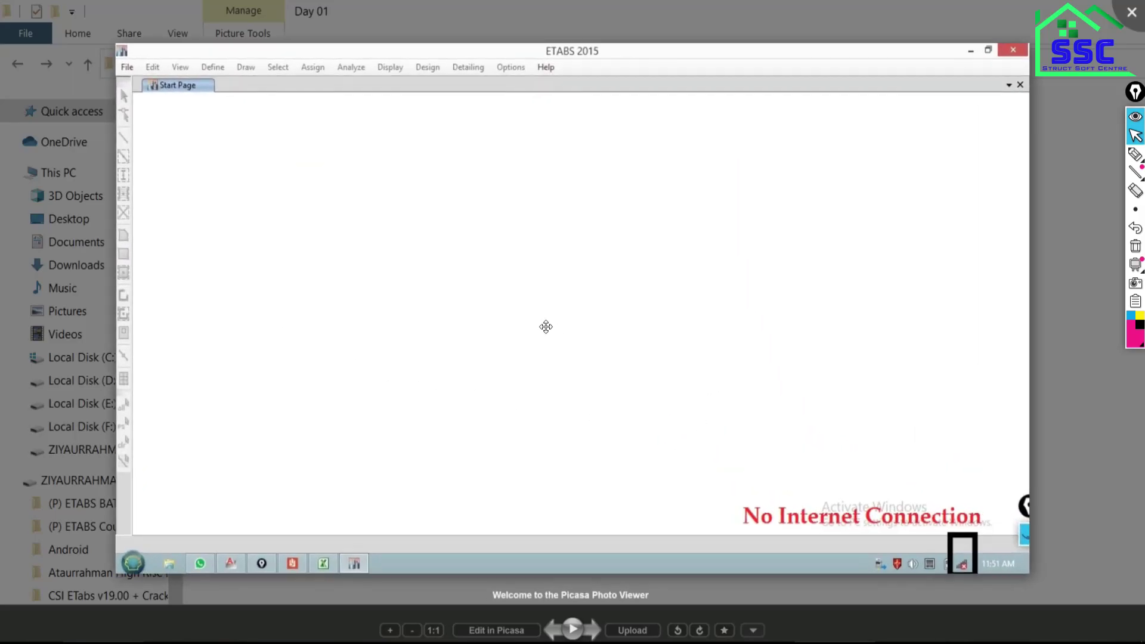
pyautogui.scroll(2, 567, 346)
pyautogui.scroll(-2, 590, 363)
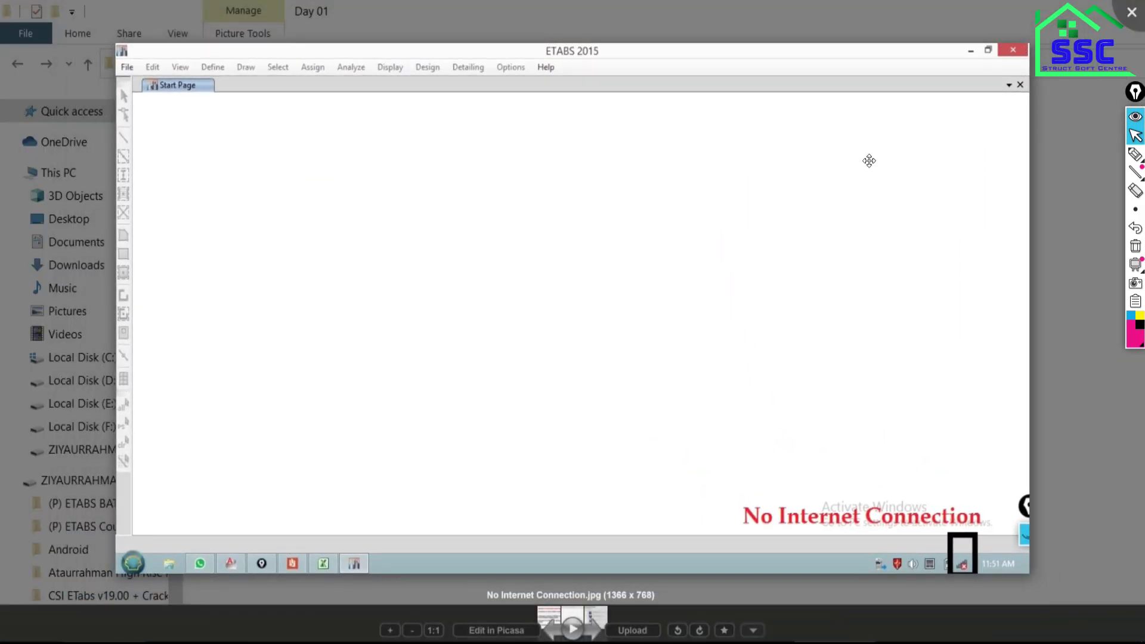
pyautogui.click(1133, 13)
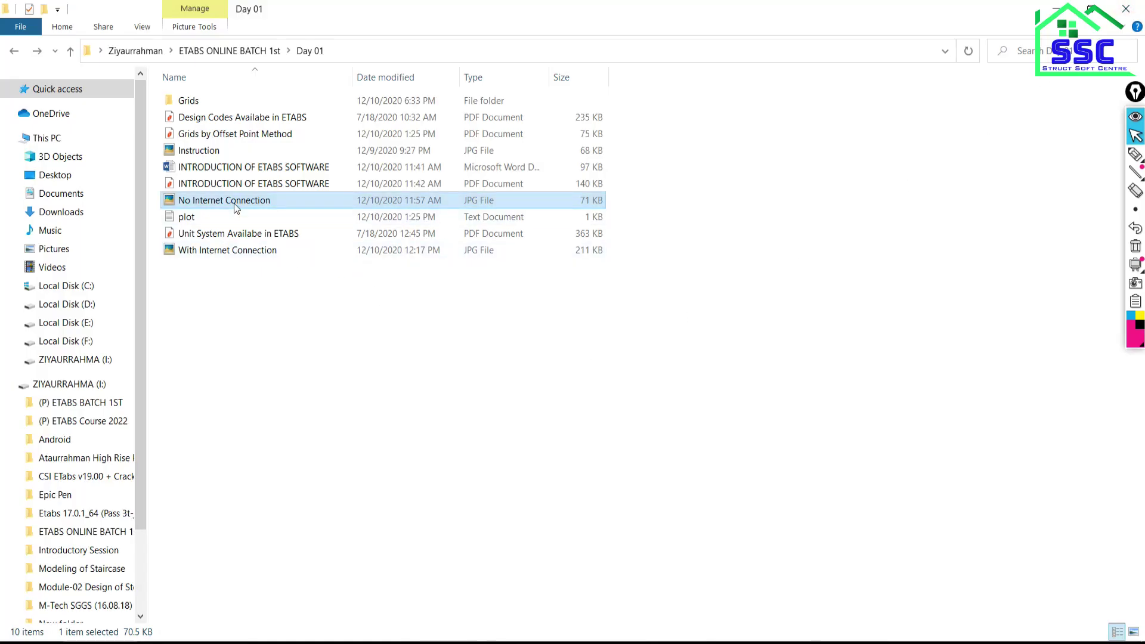
pyautogui.rightClick(236, 205)
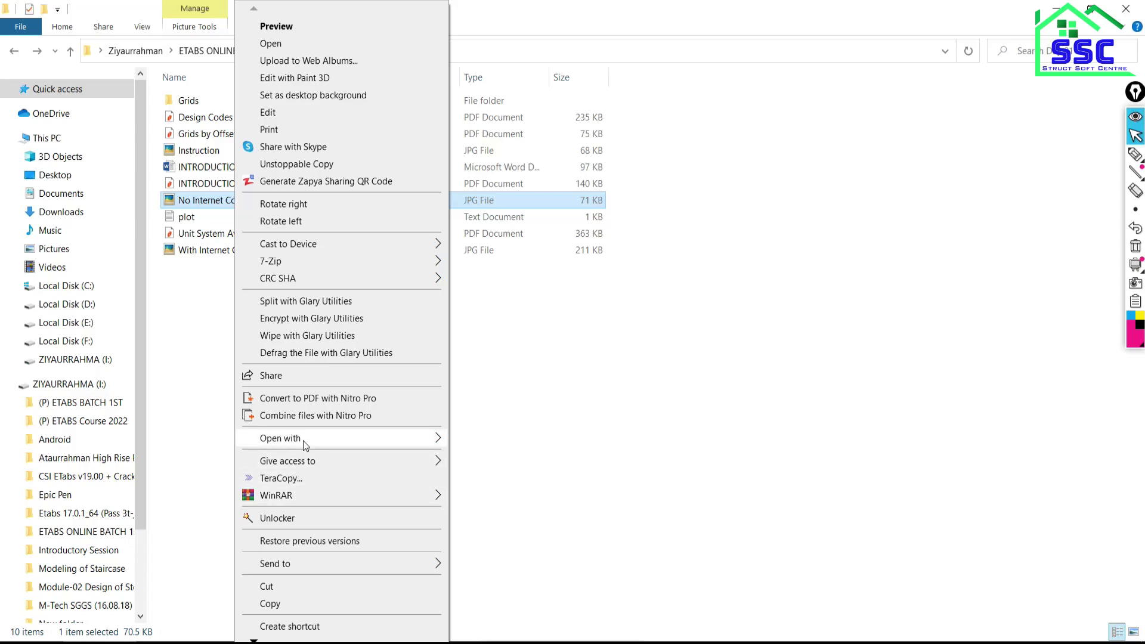
pyautogui.click(483, 474)
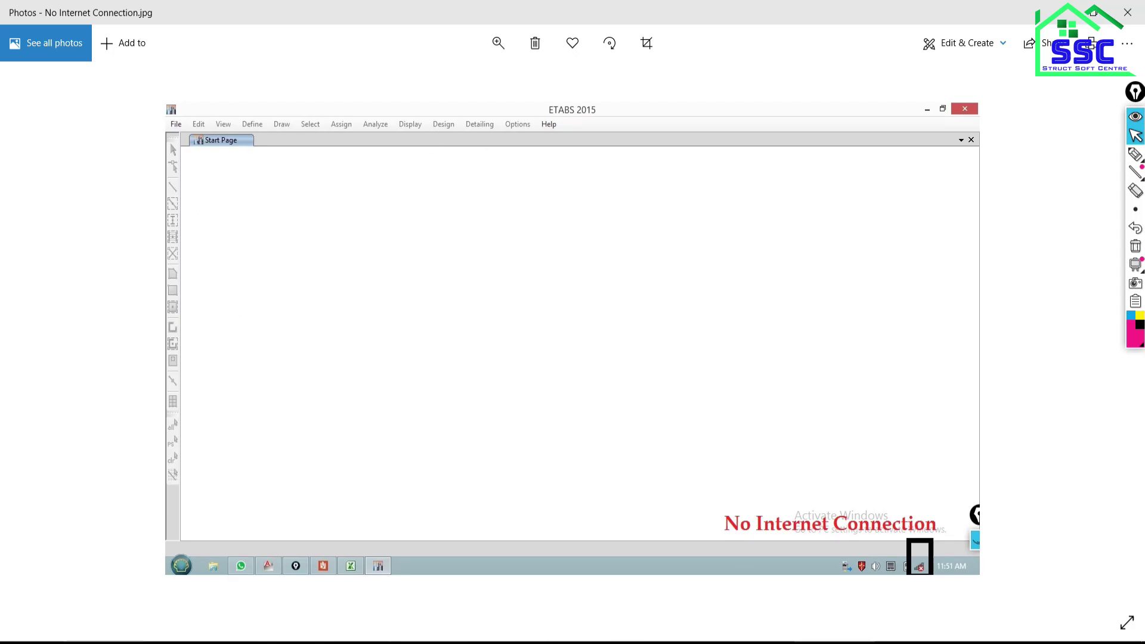
pyautogui.click(428, 642)
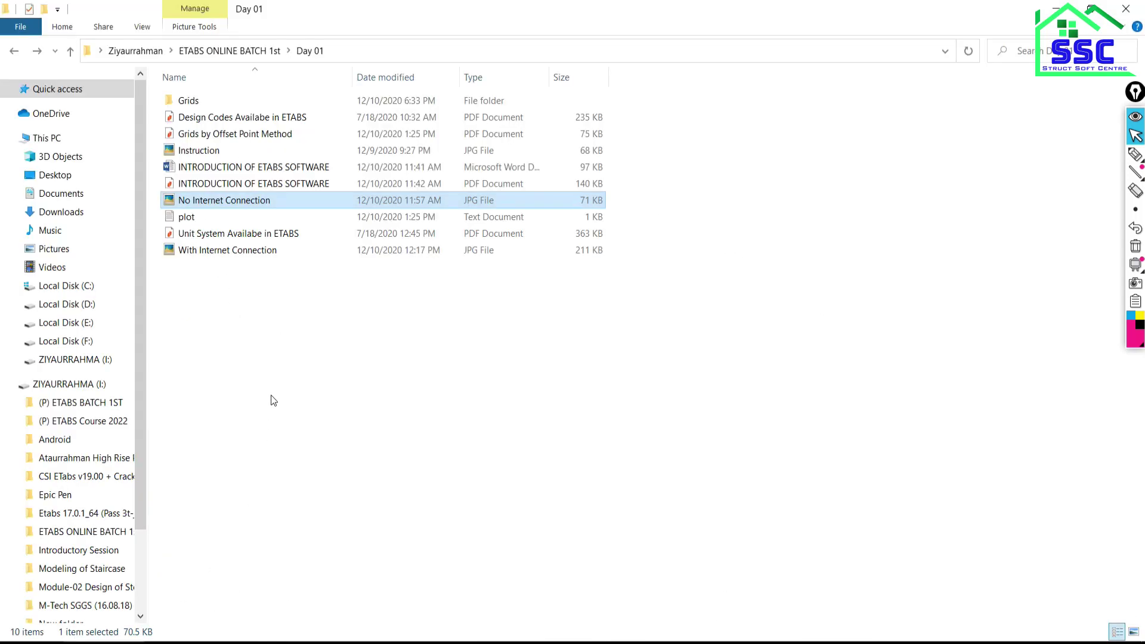
# Open the With Internet Connection screenshot from the Day 01 folder
pyautogui.doubleClick(222, 251)
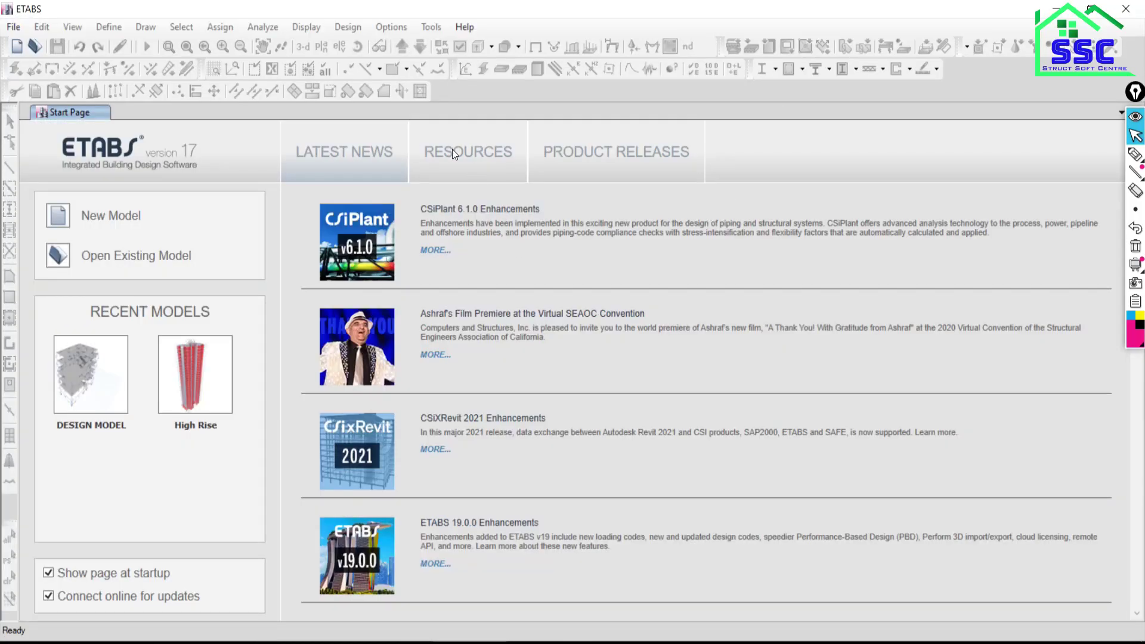
# Browse the Start Page Resources: Tech Tips, Watch & Learn, then Manuals
pyautogui.click(452, 149)
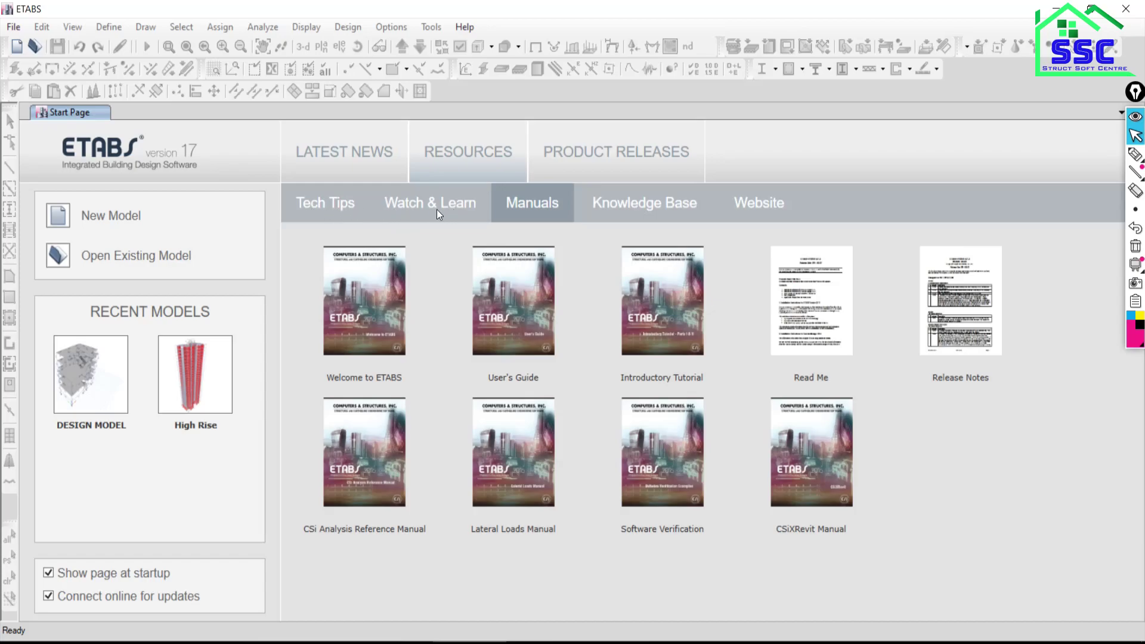
pyautogui.click(327, 205)
pyautogui.click(411, 205)
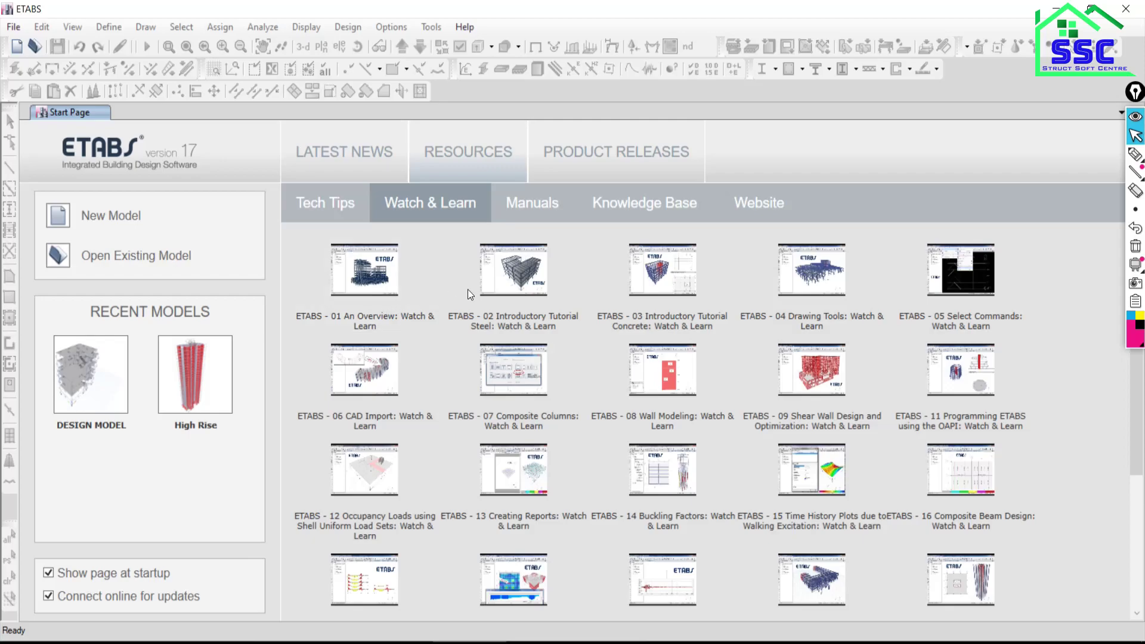
pyautogui.click(532, 202)
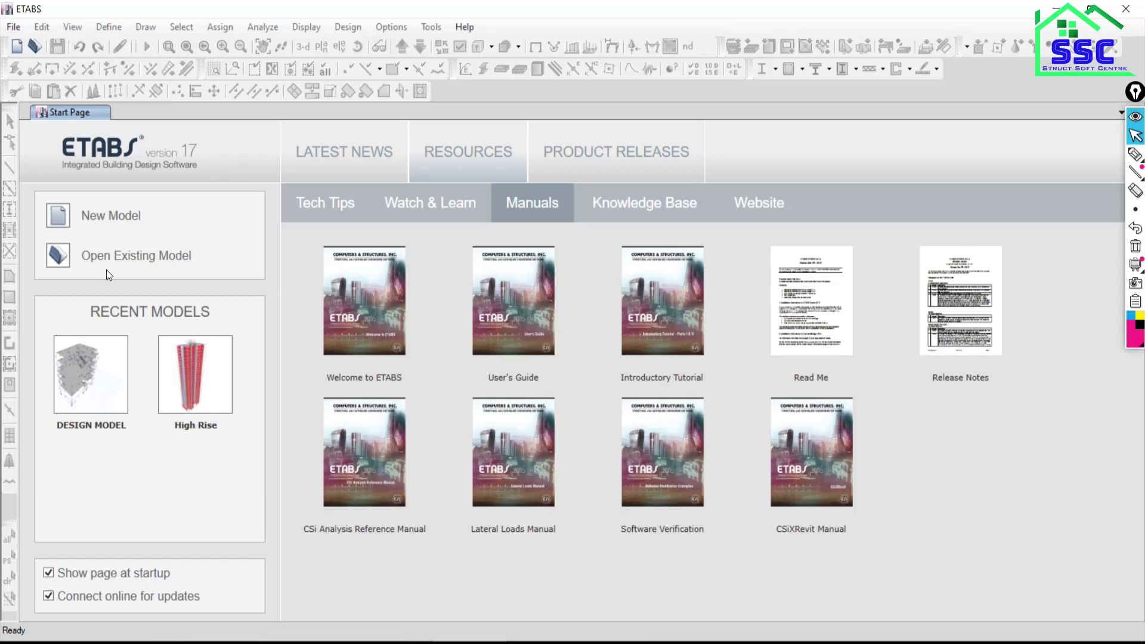
# Bring up the ETABS File menu for starting a new model
pyautogui.click(13, 28)
pyautogui.click(11, 28)
pyautogui.click(11, 28)
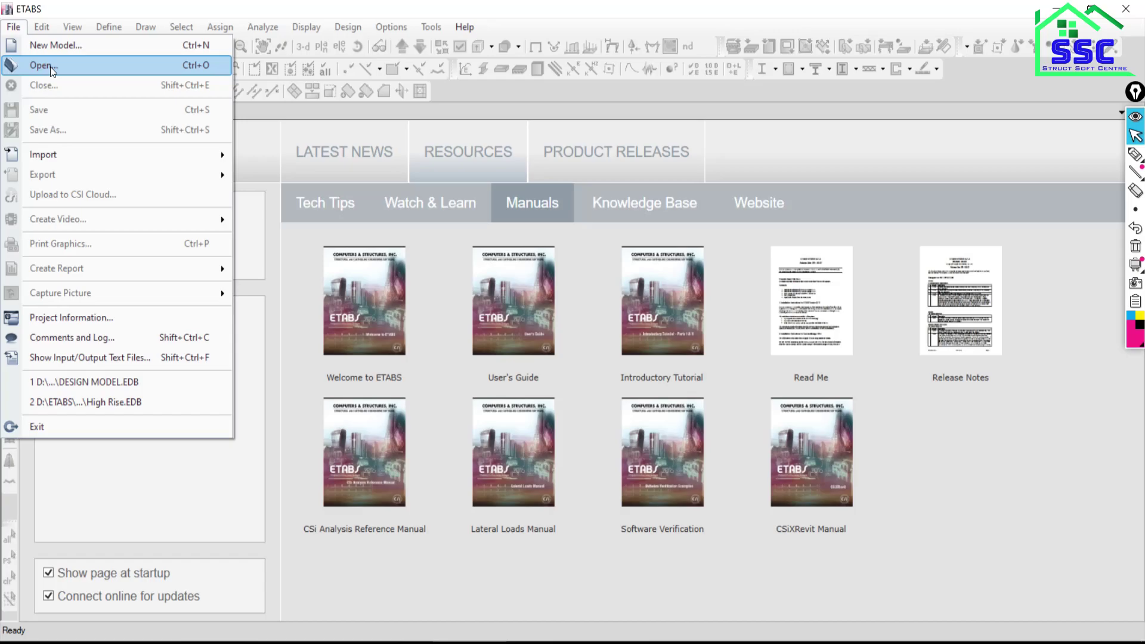
pyautogui.click(51, 68)
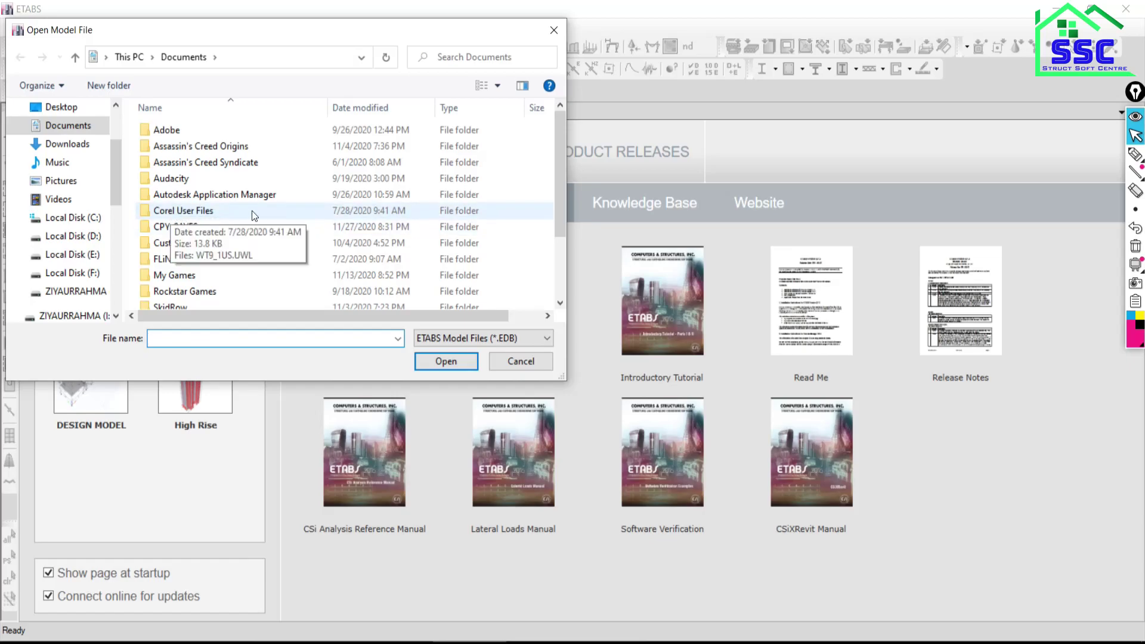
pyautogui.click(510, 363)
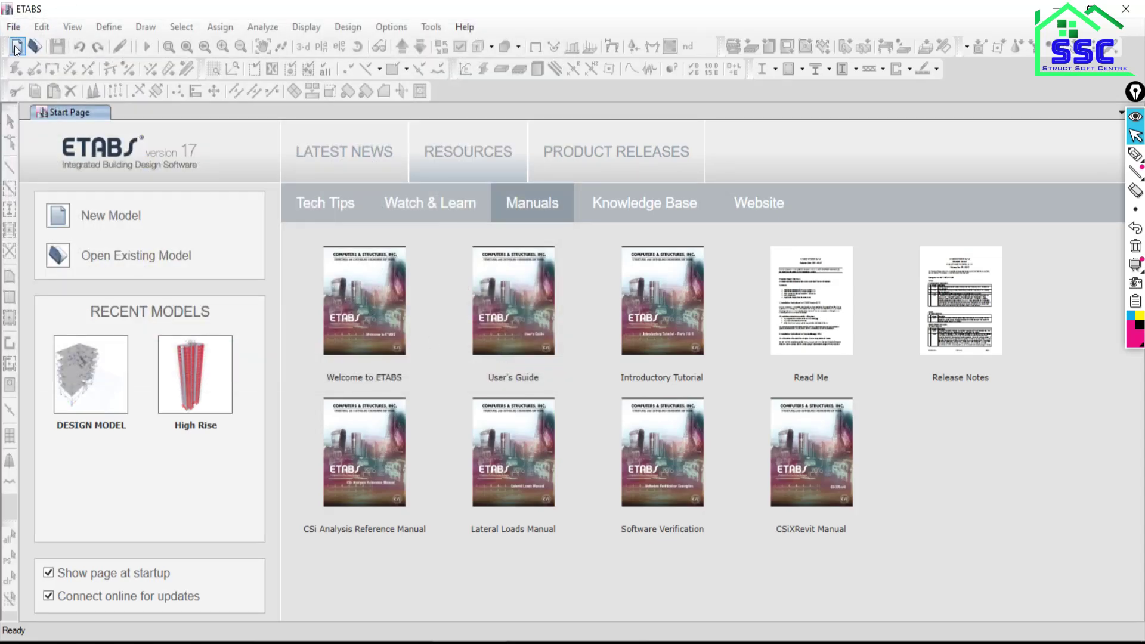
pyautogui.moveTo(1135, 154)
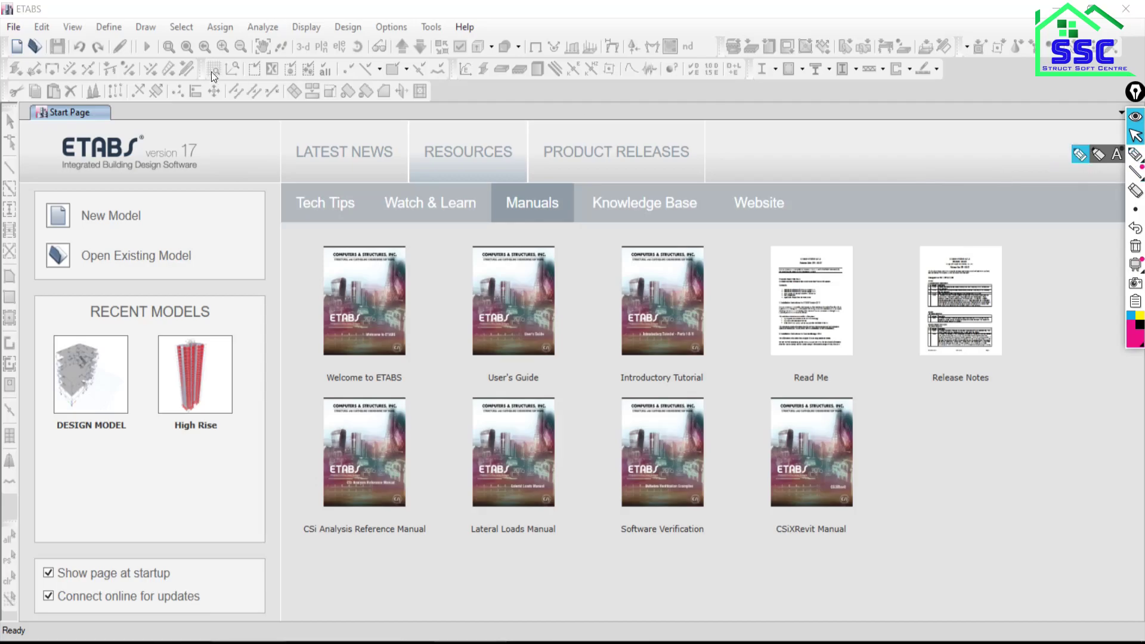
# Mark up the Start Page with black freehand annotation strokes around the File menu area
pyautogui.click(1132, 158)
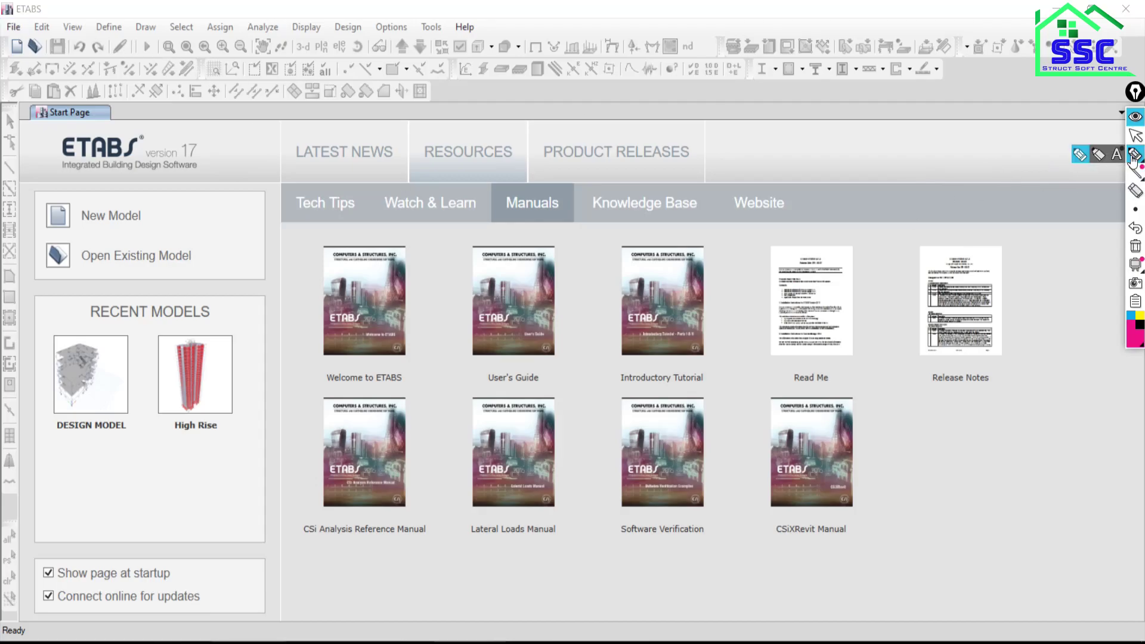
pyautogui.click(1139, 327)
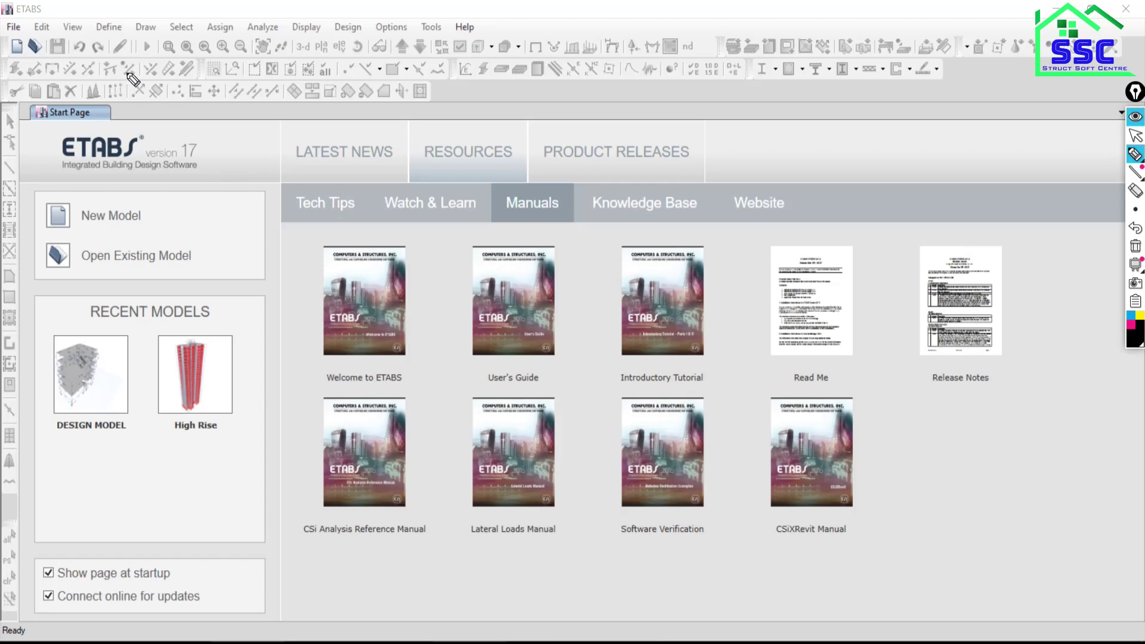
pyautogui.moveTo(5, 29)
pyautogui.mouseDown()
pyautogui.moveTo(317, 19)
pyautogui.moveTo(333, 38)
pyautogui.moveTo(11, 47)
pyautogui.mouseUp()
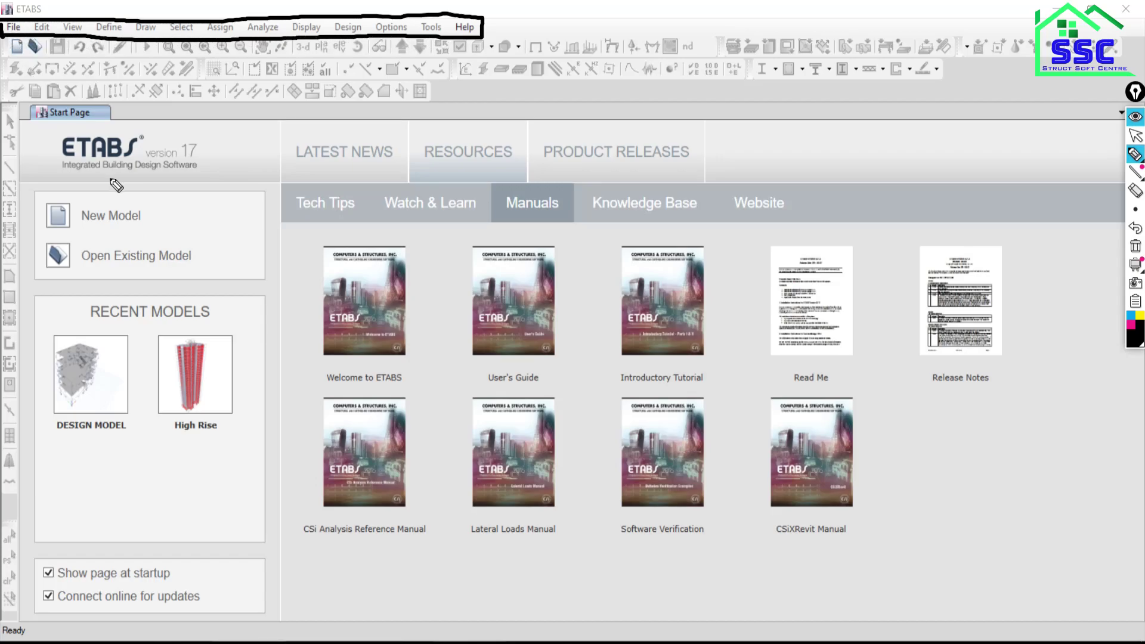
pyautogui.moveTo(6, 41)
pyautogui.mouseDown()
pyautogui.moveTo(8, 81)
pyautogui.moveTo(27, 106)
pyautogui.moveTo(78, 113)
pyautogui.moveTo(957, 116)
pyautogui.moveTo(1068, 110)
pyautogui.moveTo(1130, 75)
pyautogui.moveTo(1124, 43)
pyautogui.moveTo(280, 44)
pyautogui.mouseUp()
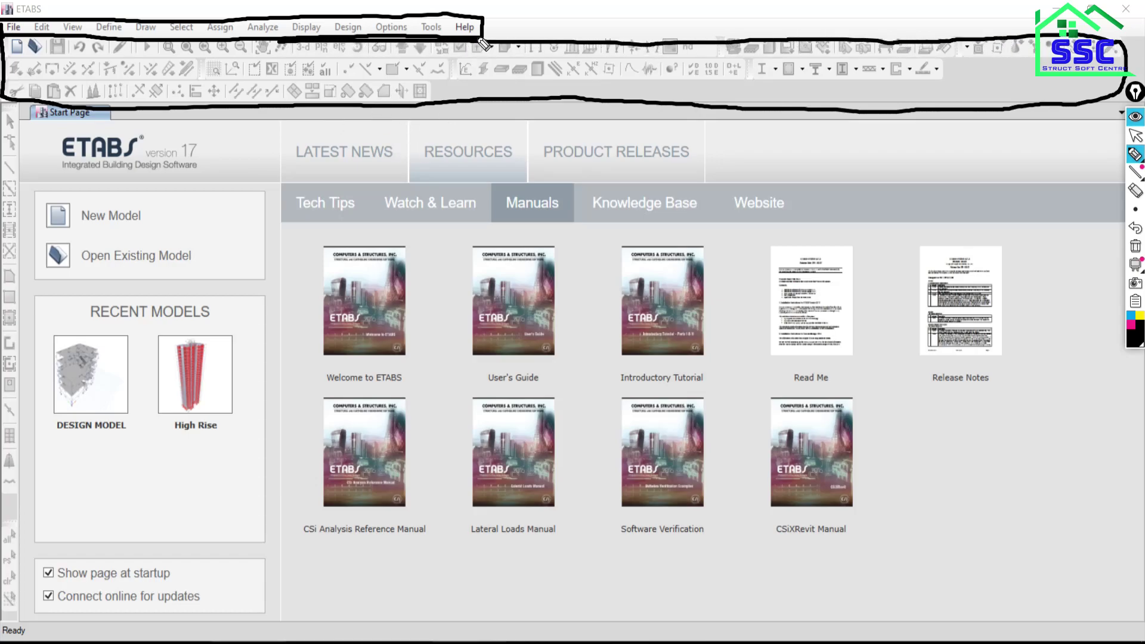
pyautogui.moveTo(474, 35); pyautogui.dragTo(531, 9)
pyautogui.click(1135, 155)
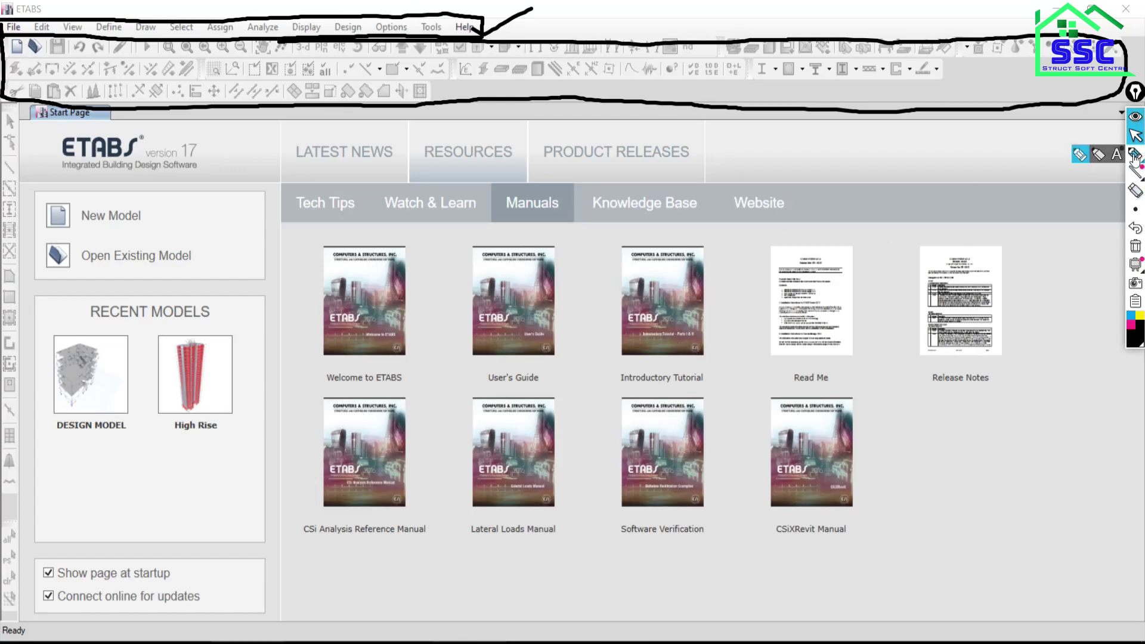
pyautogui.click(1135, 246)
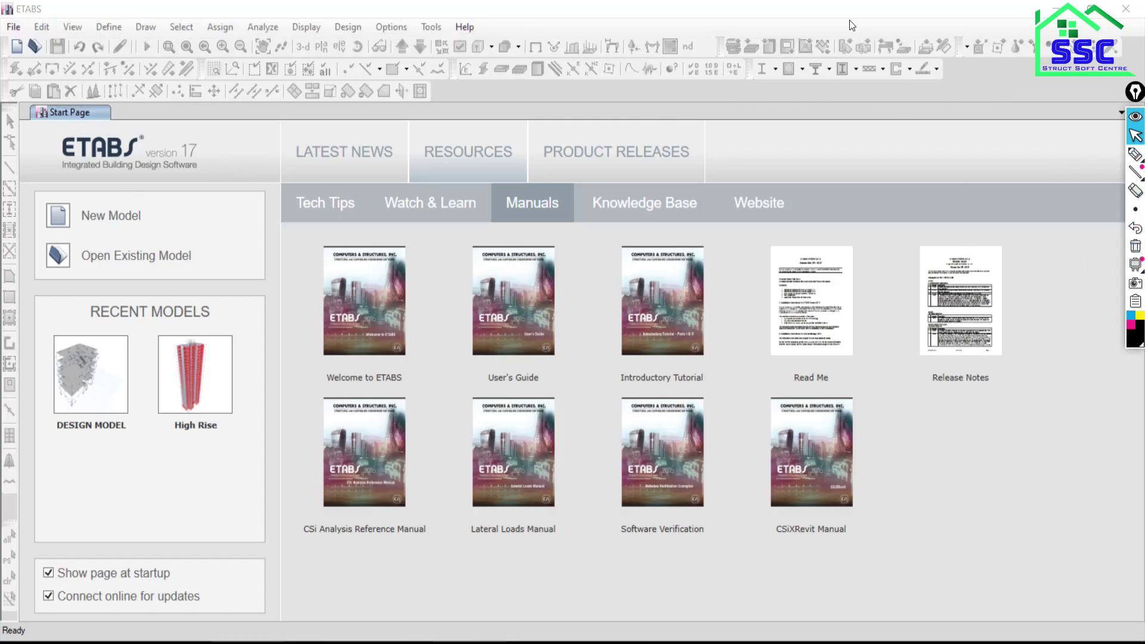
# Choose File > New Model to bring up the Model Initialization dialog
pyautogui.click(12, 27)
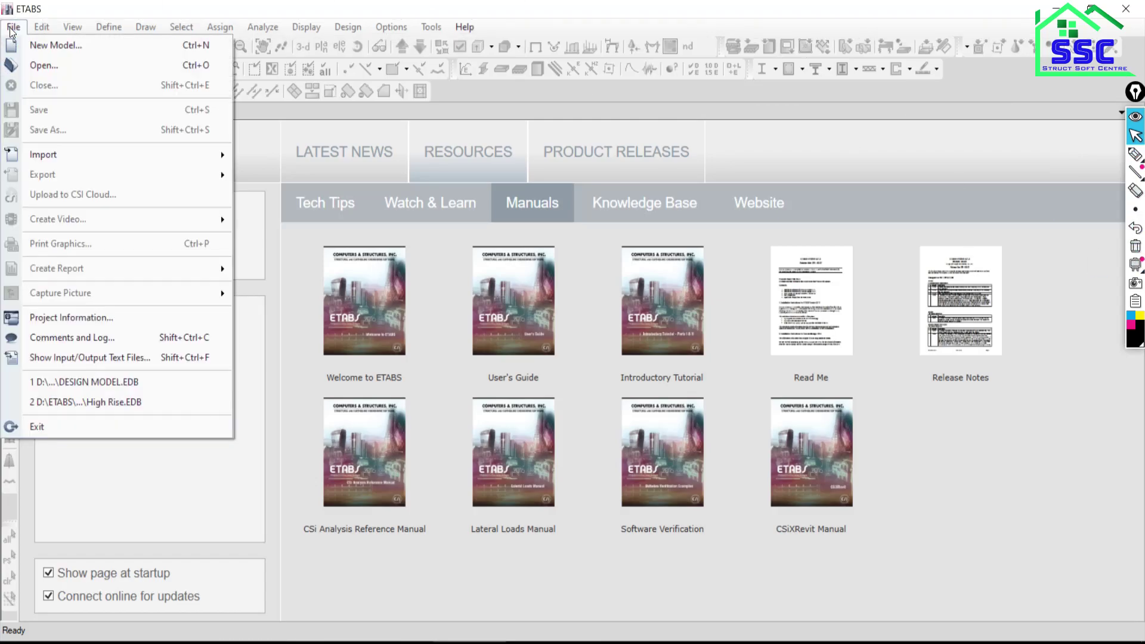
pyautogui.click(45, 48)
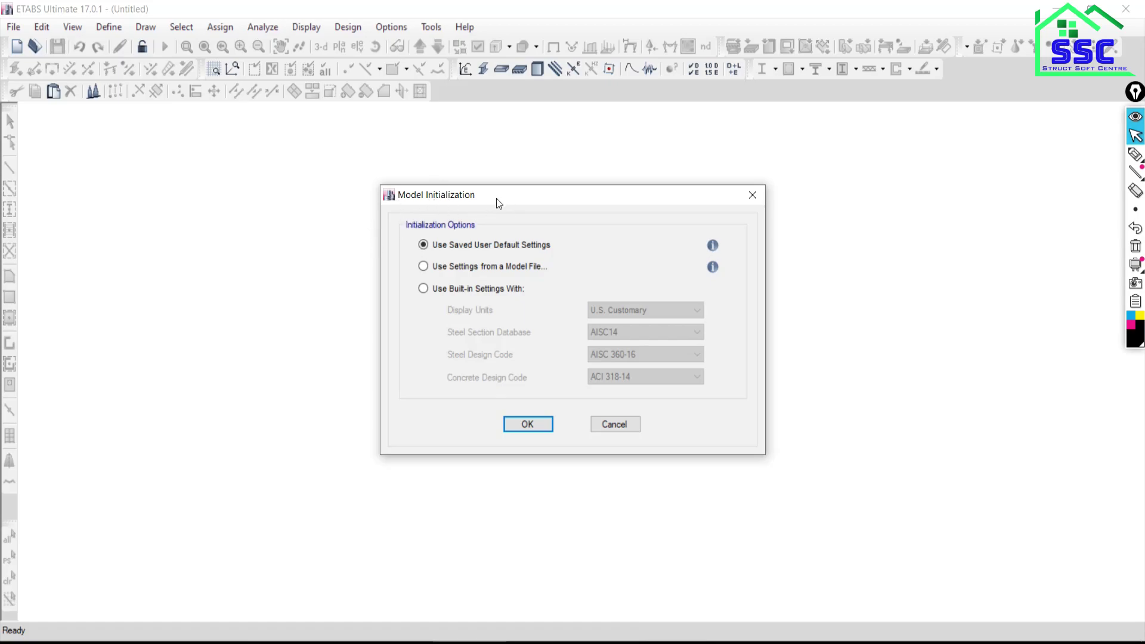
pyautogui.moveTo(496, 198); pyautogui.dragTo(396, 126)
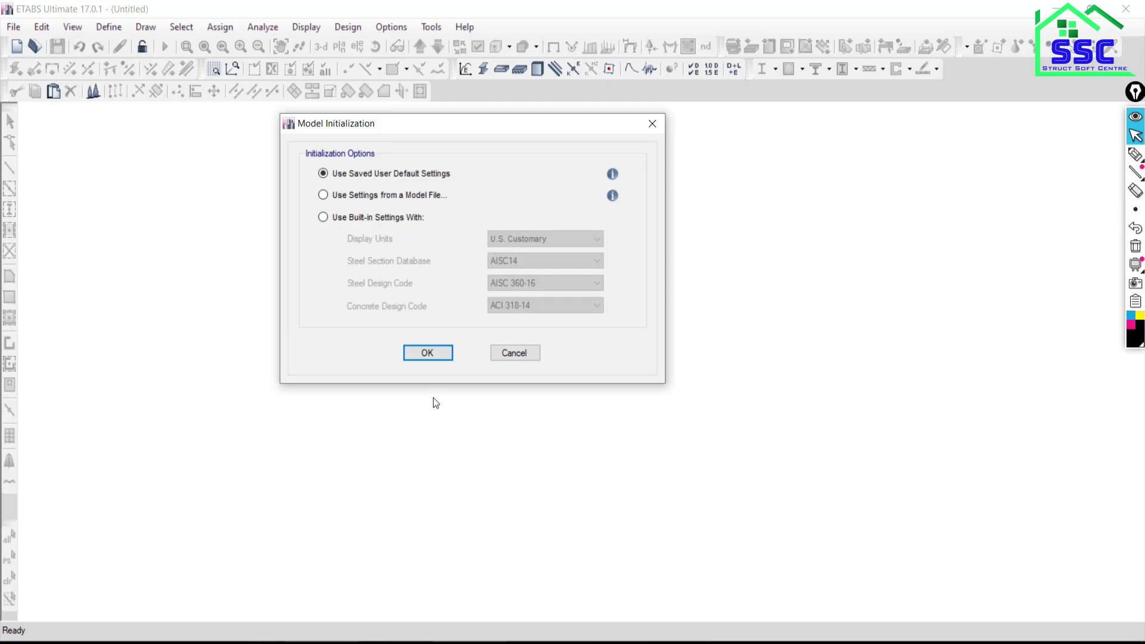
# Choose 'Use Settings from a Model File' and confirm, opening the model file browser
pyautogui.click(323, 196)
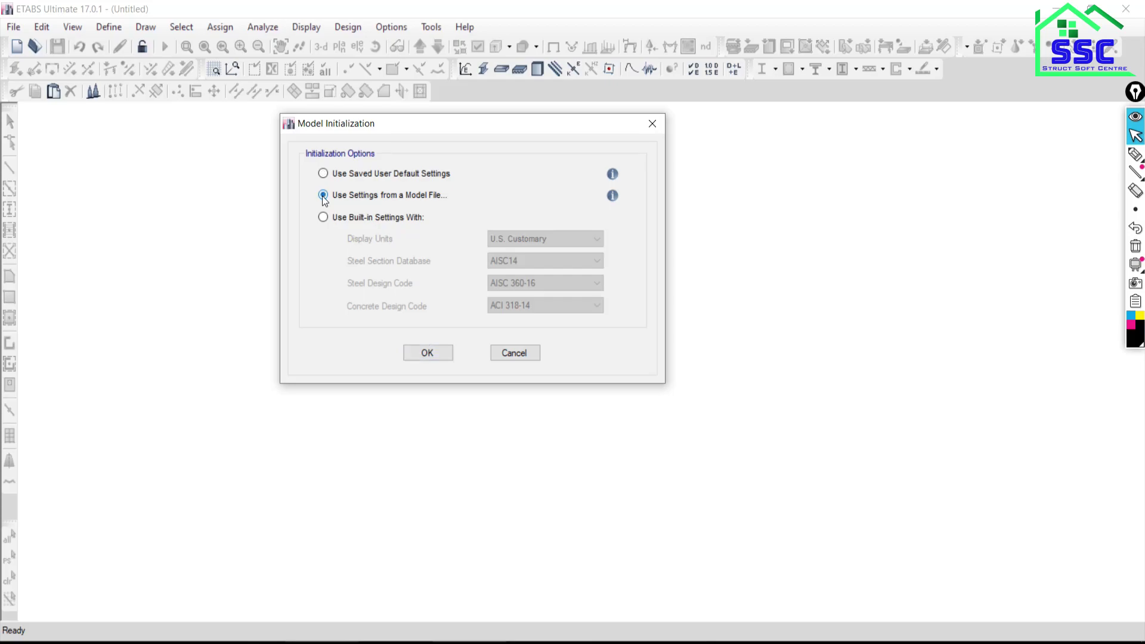
pyautogui.click(419, 353)
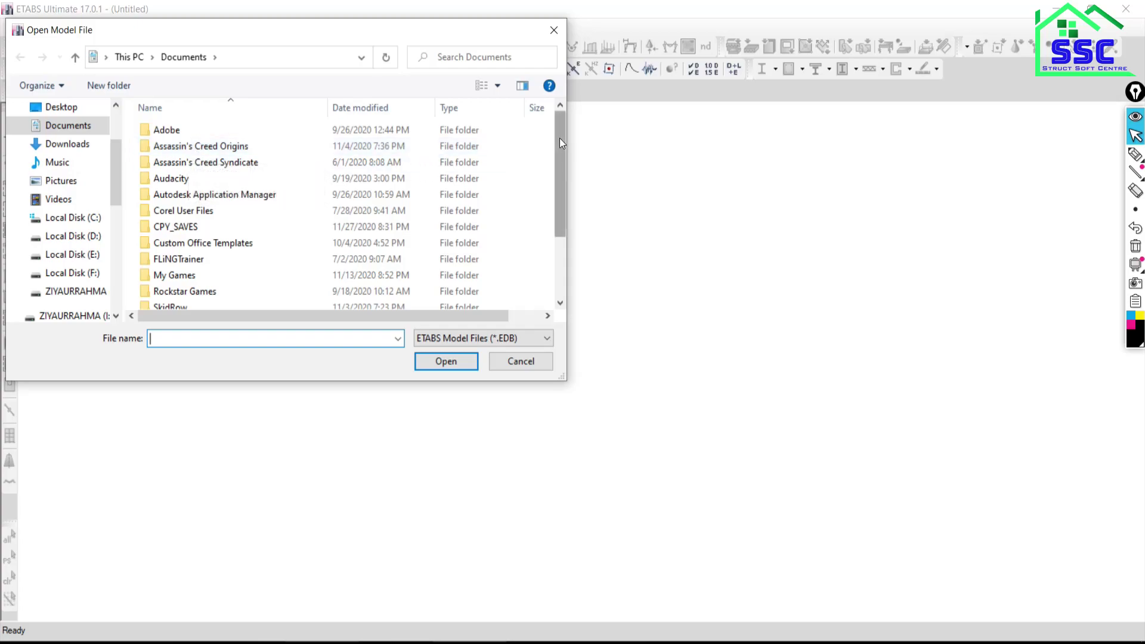
pyautogui.moveTo(559, 137); pyautogui.dragTo(557, 215)
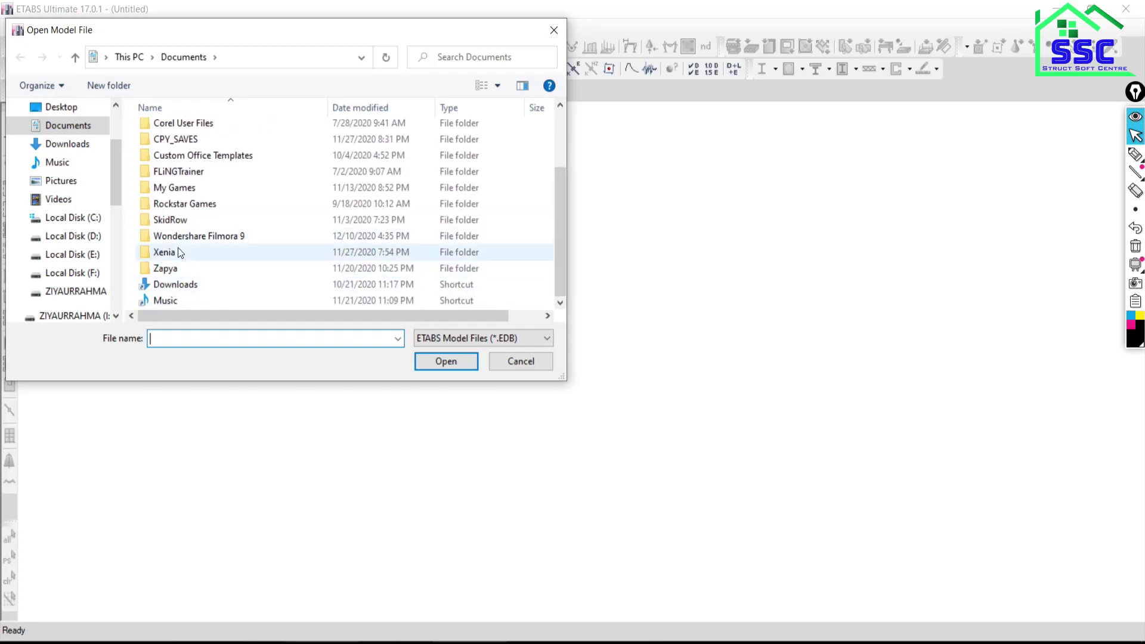
# Cancel the file browser and templates, restart New Model, and select 'Use Built-in Settings With'
pyautogui.click(520, 362)
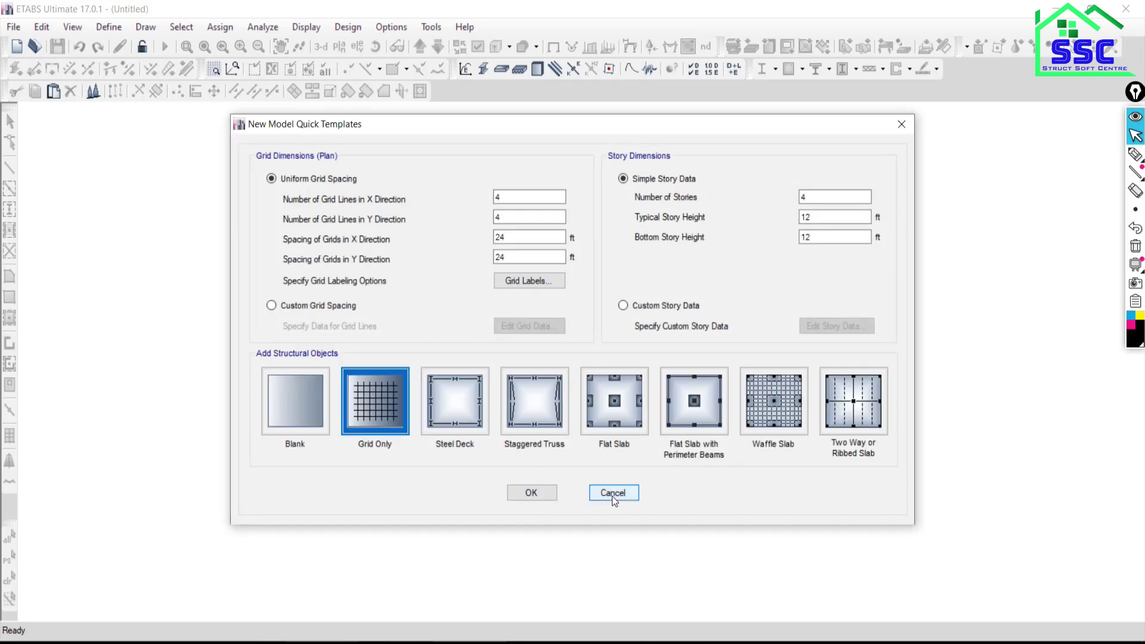
pyautogui.click(612, 494)
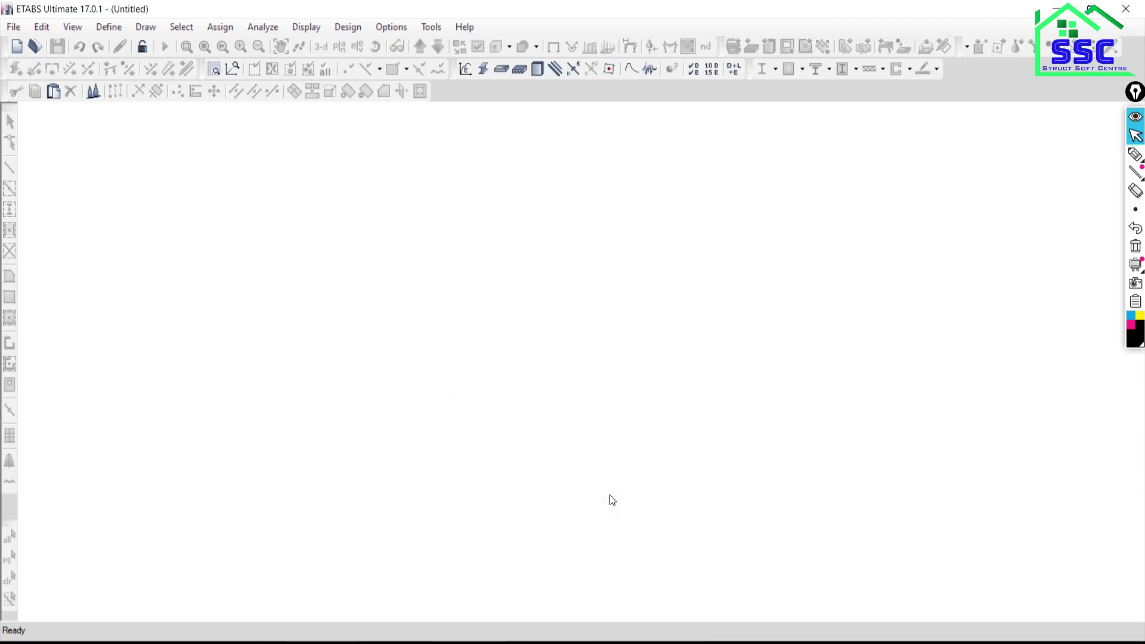
pyautogui.click(12, 28)
pyautogui.click(52, 45)
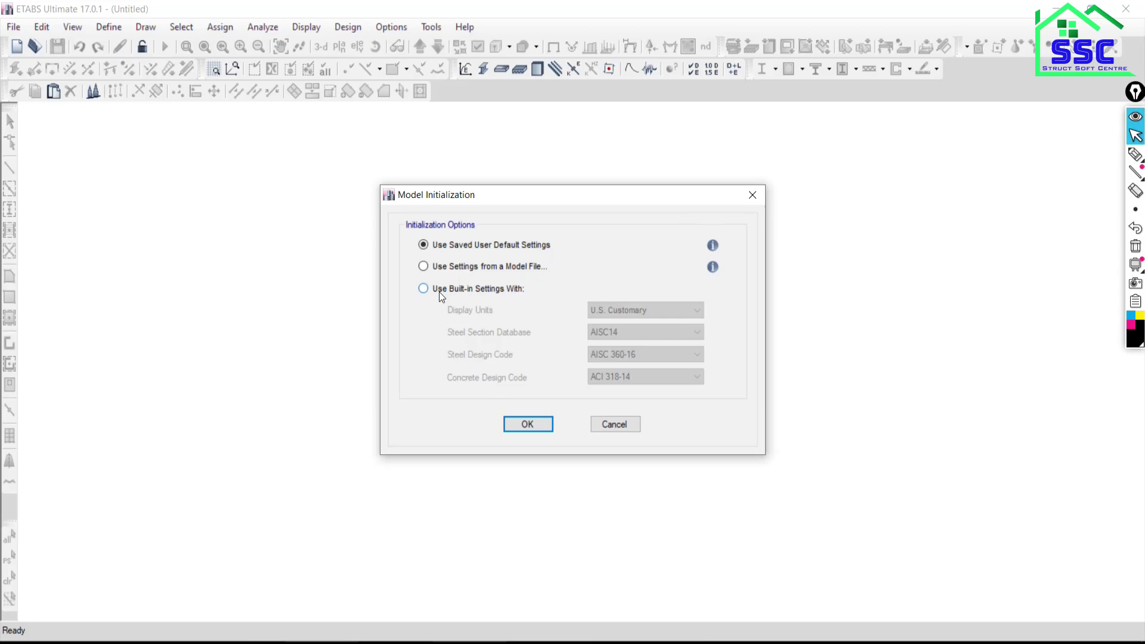
pyautogui.click(430, 294)
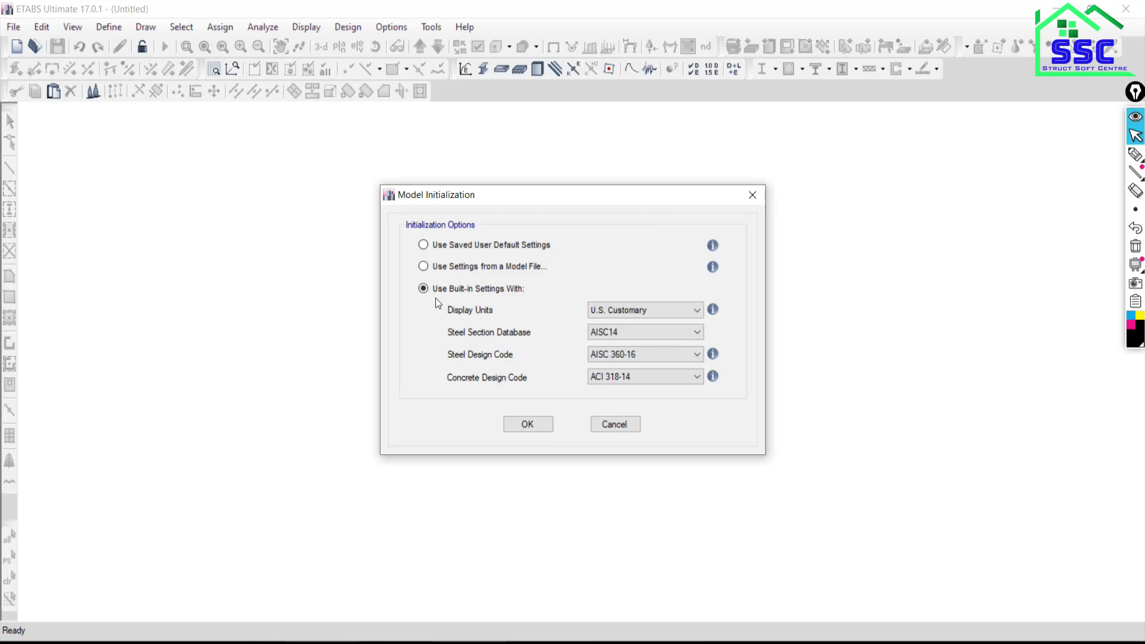
pyautogui.moveTo(487, 194); pyautogui.dragTo(299, 74)
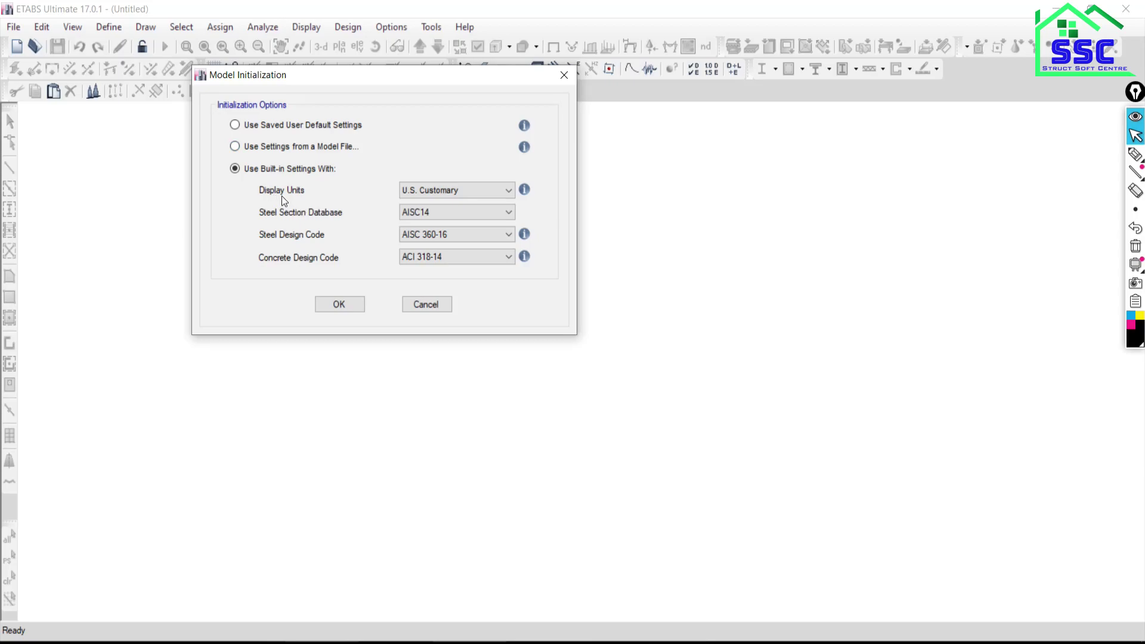
# Review the Display Units options, keep U.S. Customary, and switch to the Day 01 folder
pyautogui.click(449, 193)
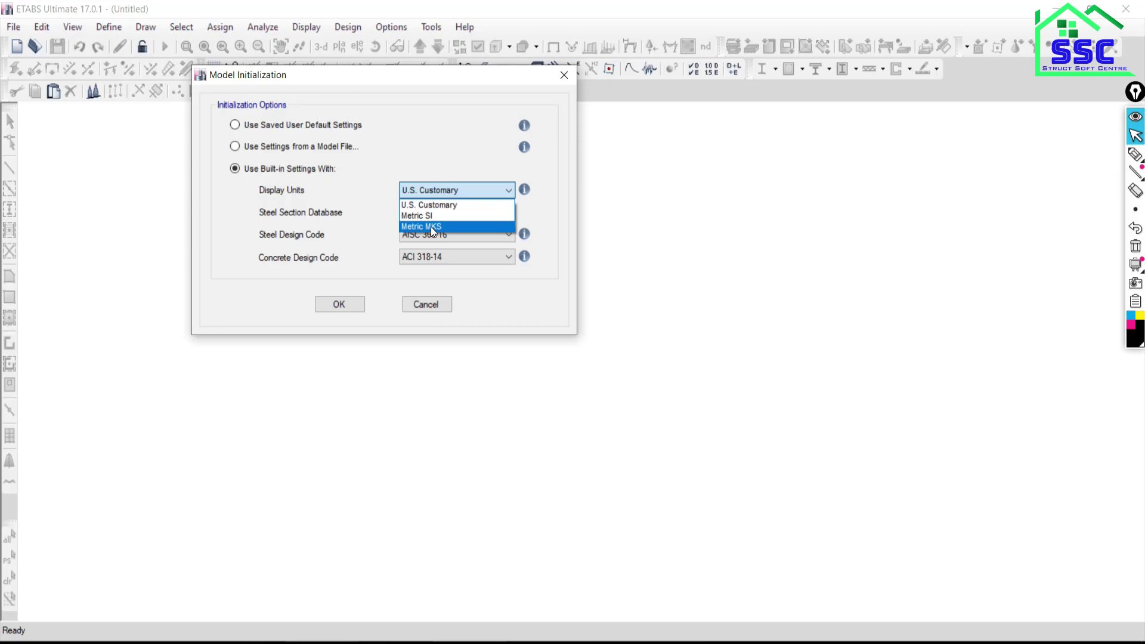
pyautogui.click(460, 188)
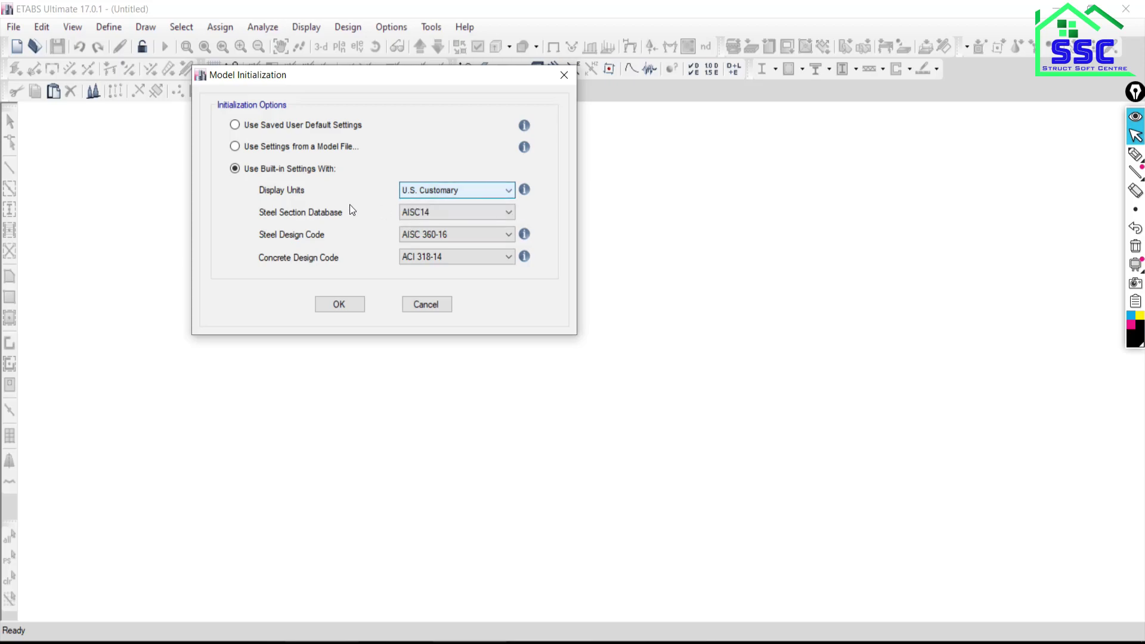
pyautogui.hotkey('alt', 'Tab')
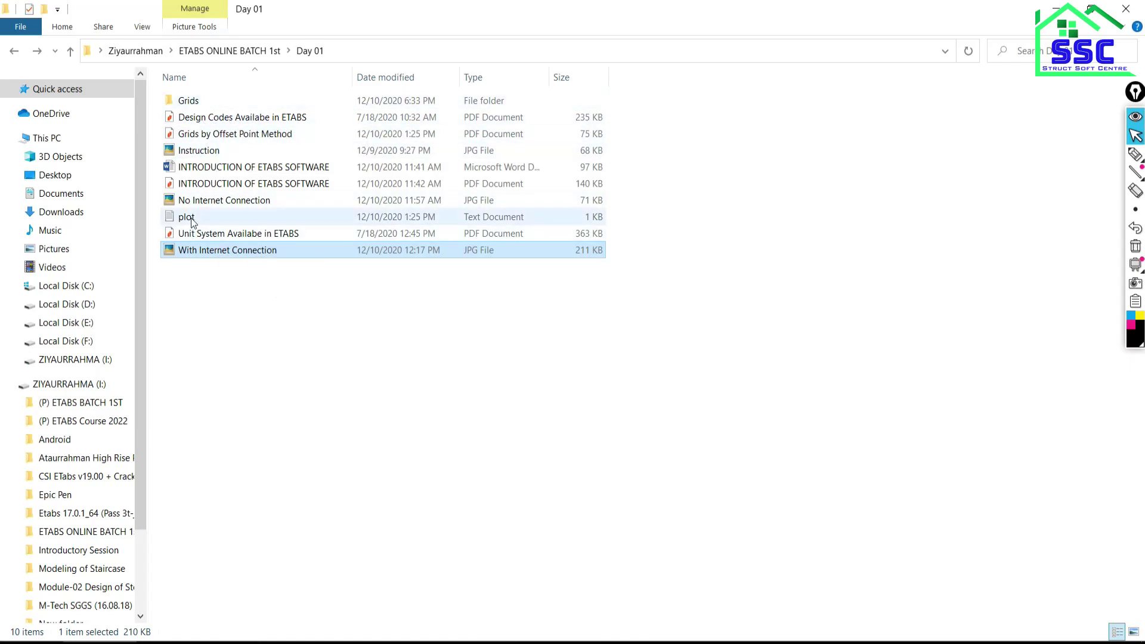
# Open the Unit System Availabe in ETABS PDF and read down to the Metric MKS Default table
pyautogui.doubleClick(198, 235)
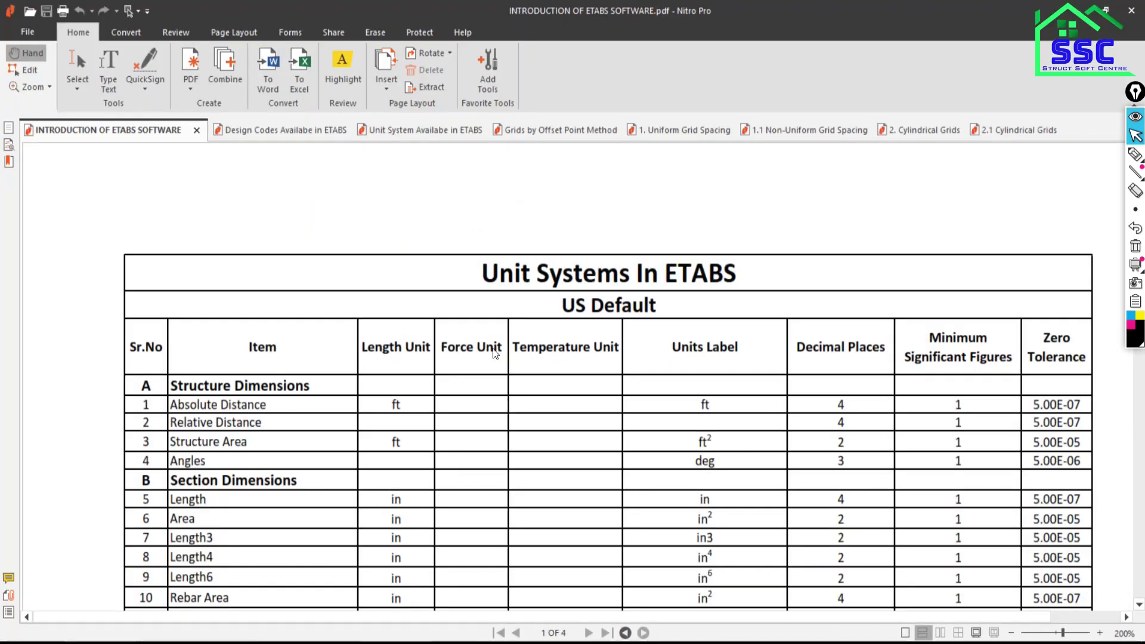
pyautogui.scroll(-1, 531, 411)
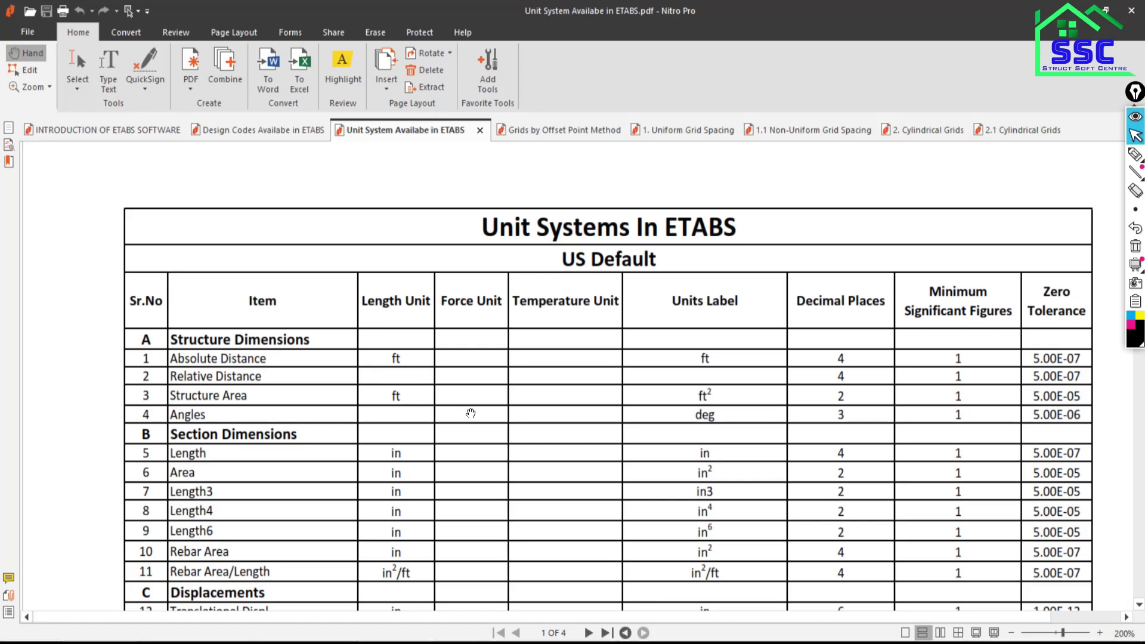
pyautogui.scroll(-4, 468, 384)
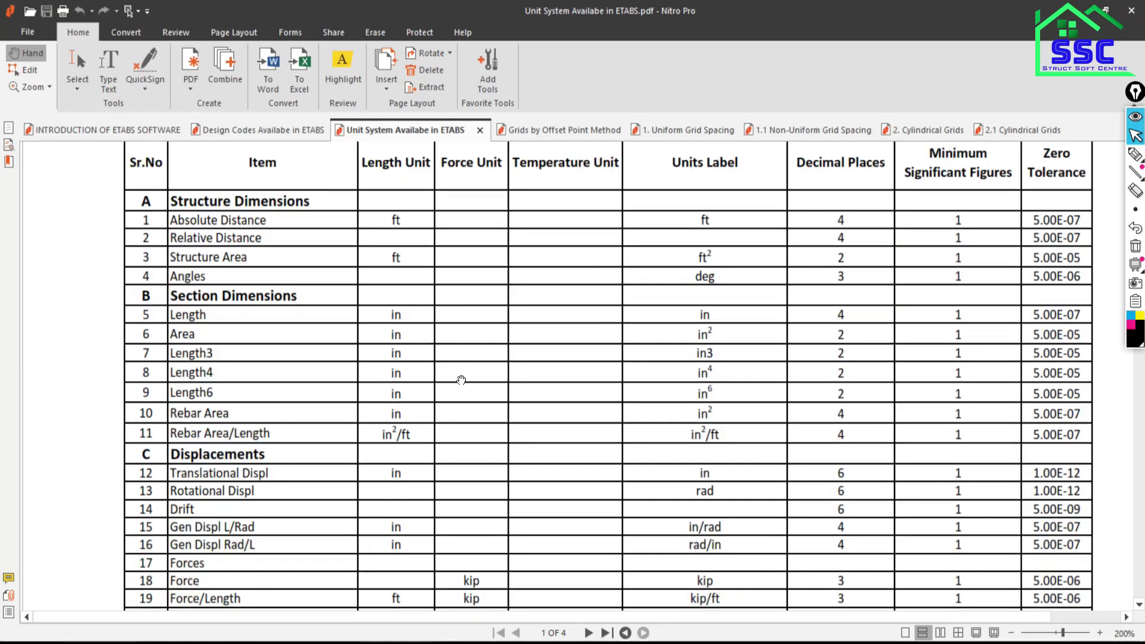
pyautogui.scroll(-3, 459, 382)
pyautogui.scroll(-3, 461, 380)
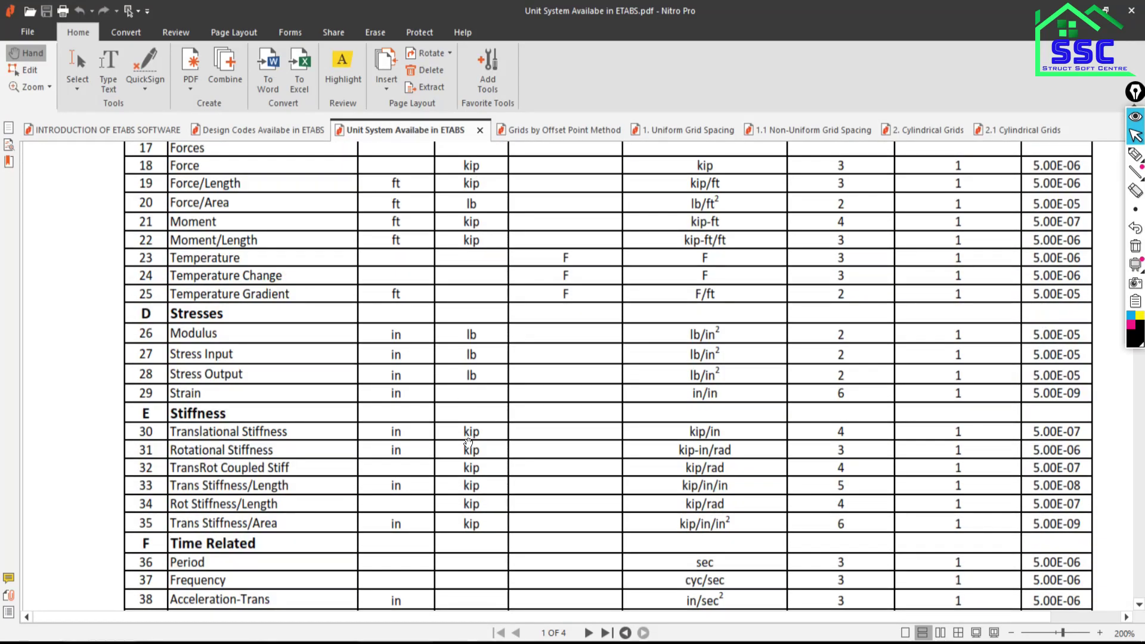
pyautogui.scroll(-3, 465, 444)
pyautogui.scroll(-3, 466, 444)
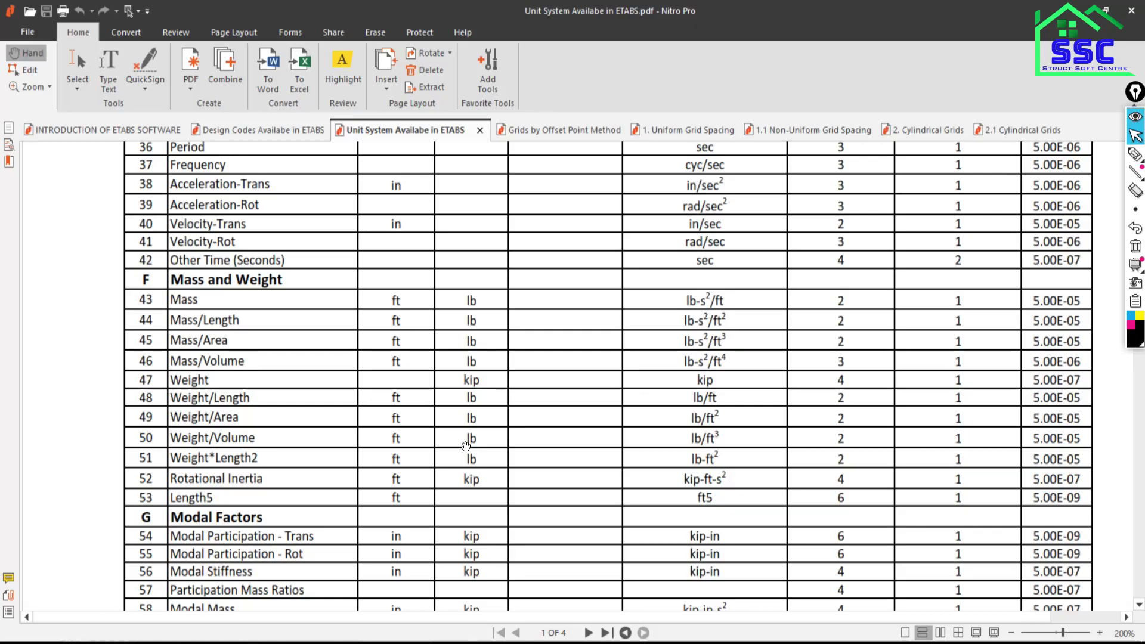
pyautogui.scroll(-4, 466, 444)
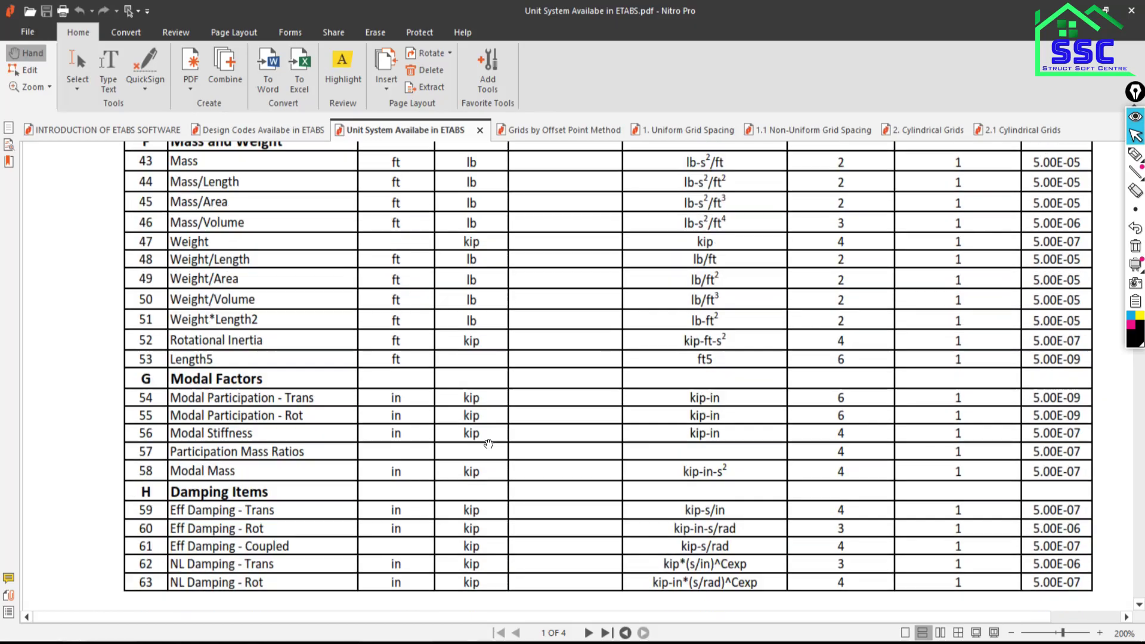
pyautogui.scroll(-2, 488, 445)
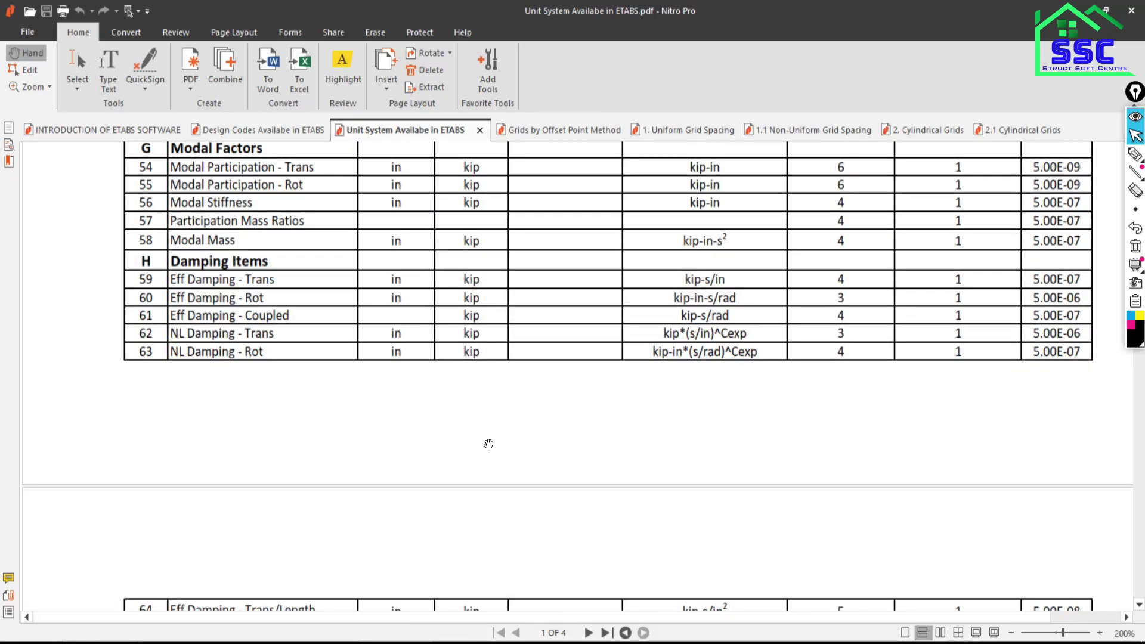
pyautogui.scroll(8, 477, 376)
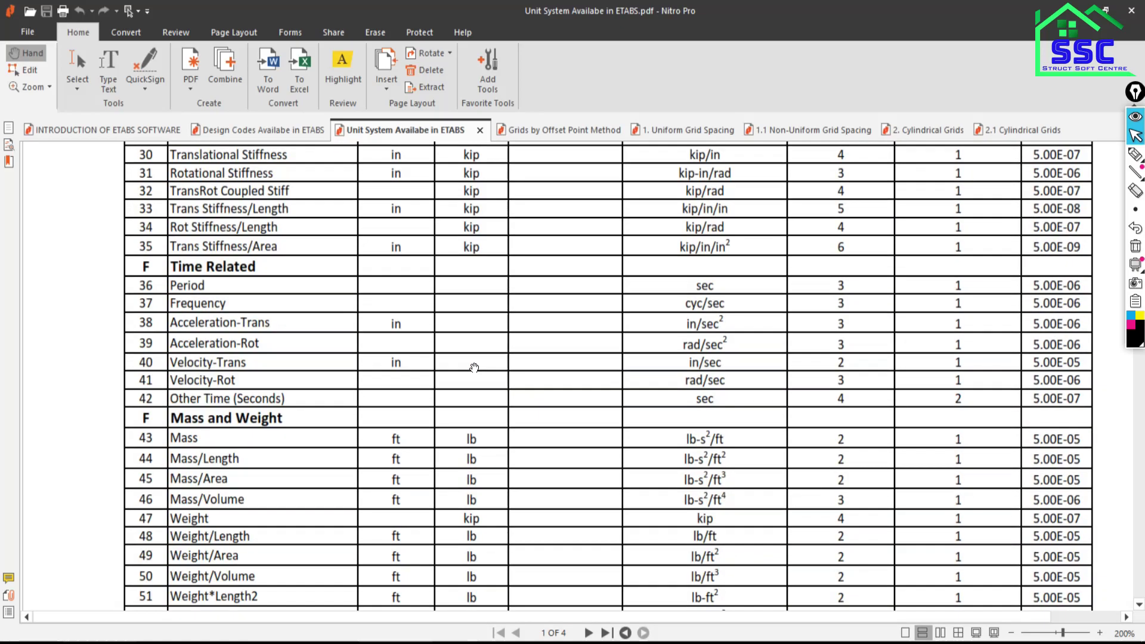
pyautogui.scroll(3, 485, 333)
pyautogui.scroll(3, 488, 322)
pyautogui.scroll(-6, 489, 321)
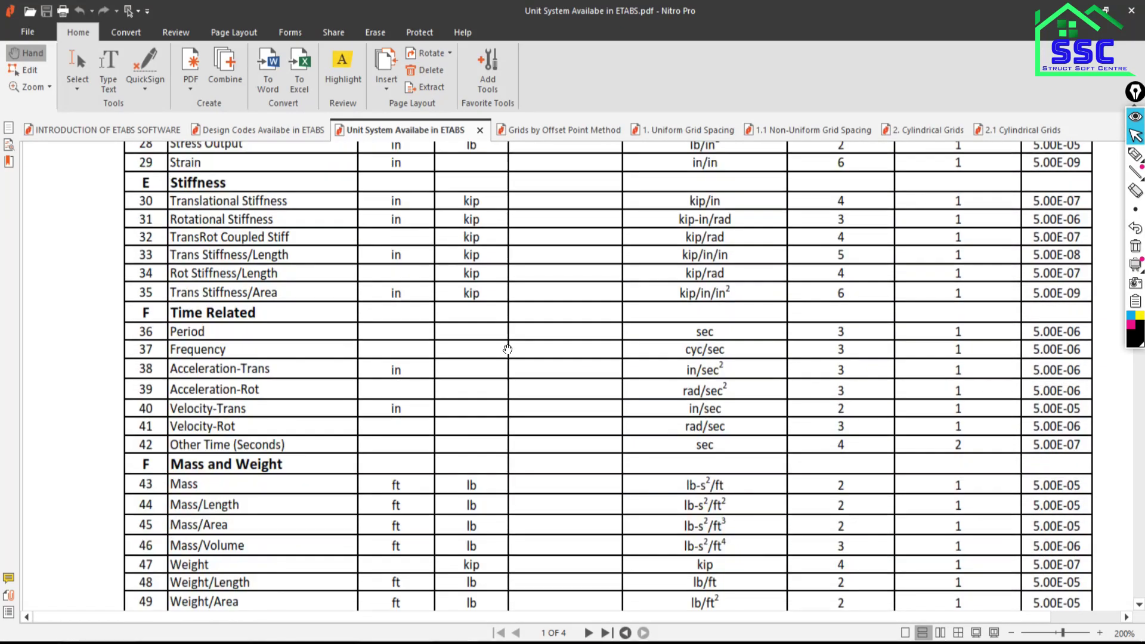
pyautogui.scroll(-5, 509, 358)
pyautogui.scroll(-7, 513, 394)
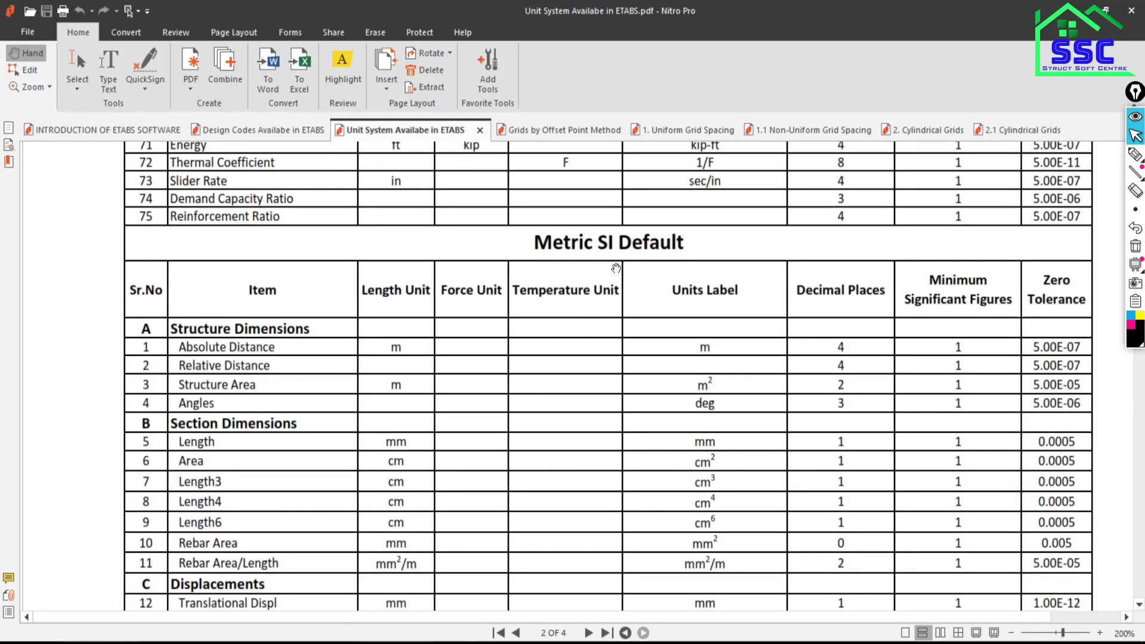
pyautogui.scroll(-1, 410, 461)
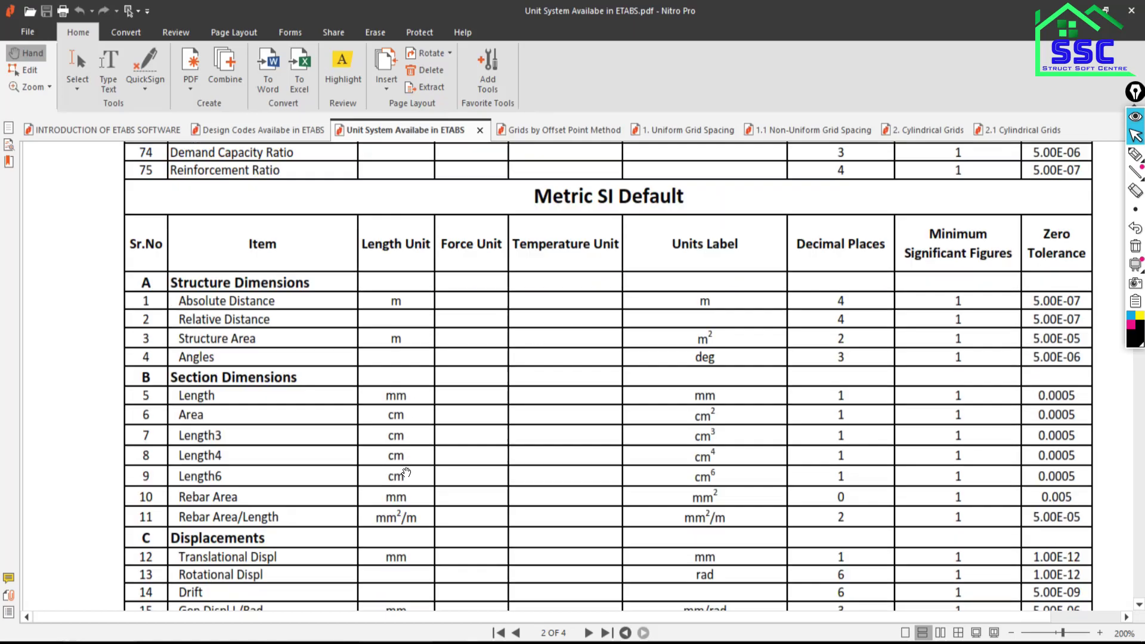
pyautogui.scroll(-3, 435, 470)
pyautogui.scroll(-2, 465, 480)
pyautogui.scroll(-4, 518, 497)
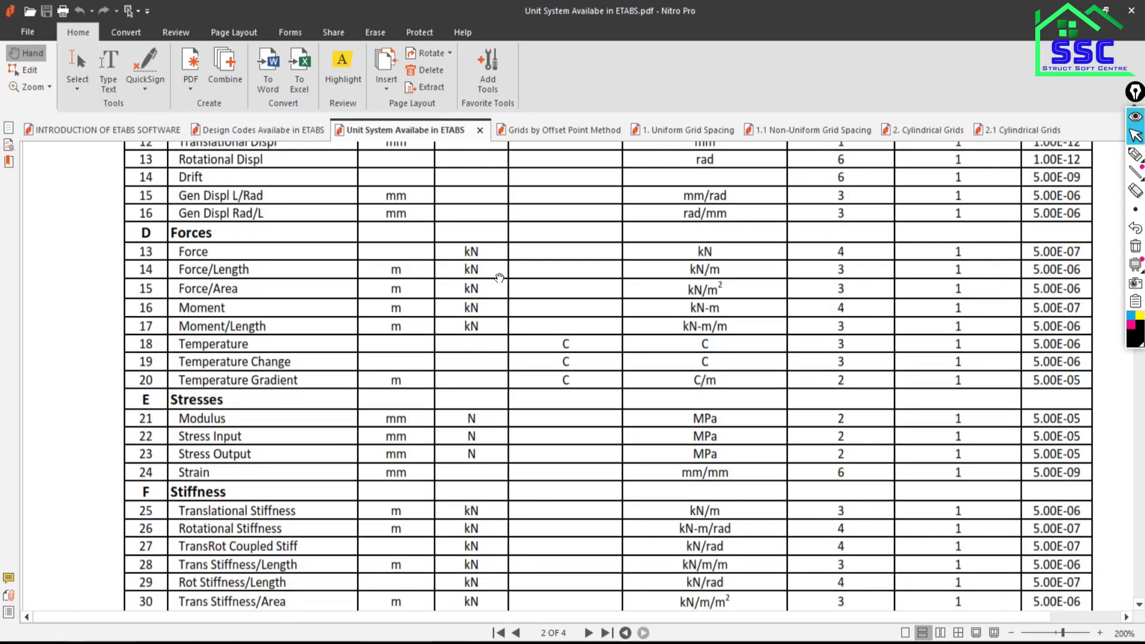
pyautogui.scroll(-1, 570, 310)
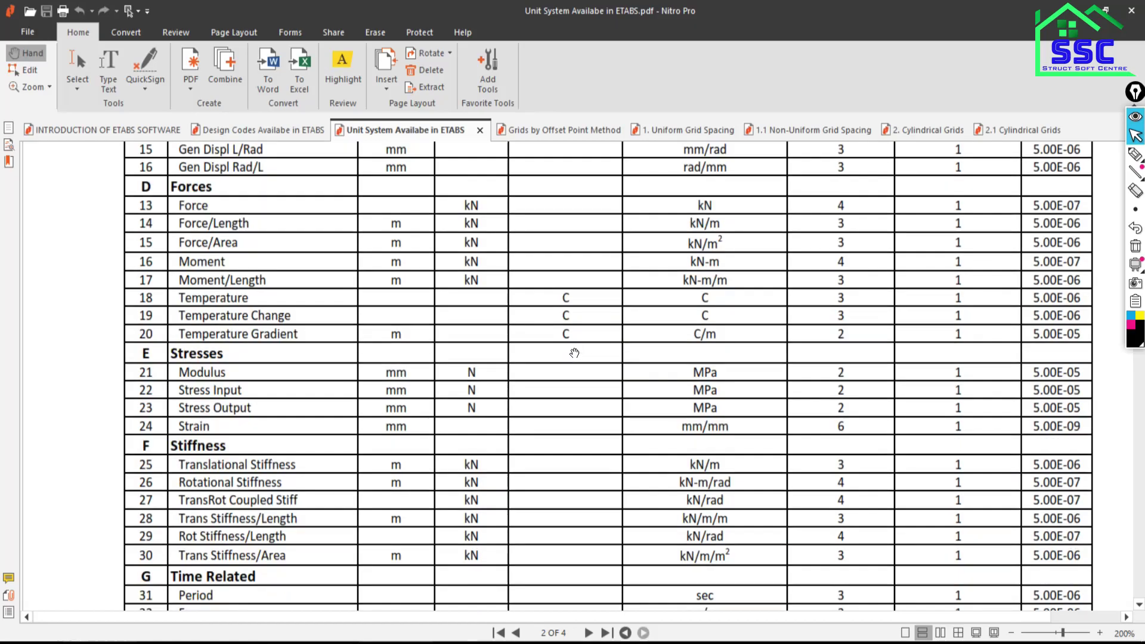
pyautogui.scroll(-1, 560, 262)
pyautogui.scroll(-6, 539, 420)
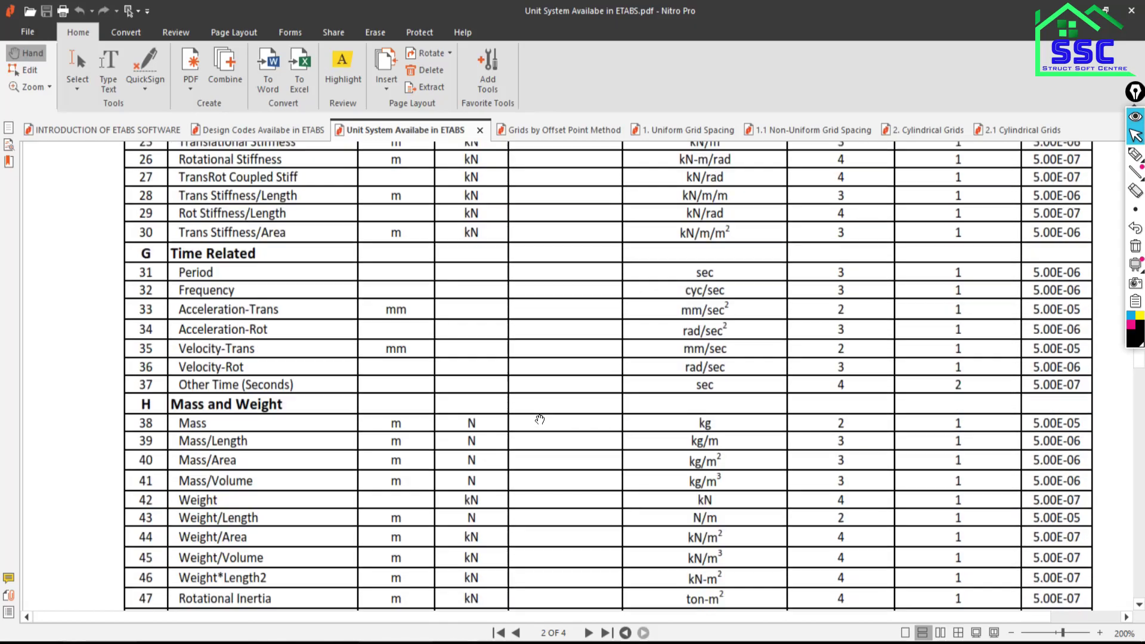
pyautogui.scroll(-3, 540, 419)
pyautogui.scroll(-10, 540, 419)
pyautogui.scroll(-2, 540, 420)
pyautogui.scroll(-5, 540, 419)
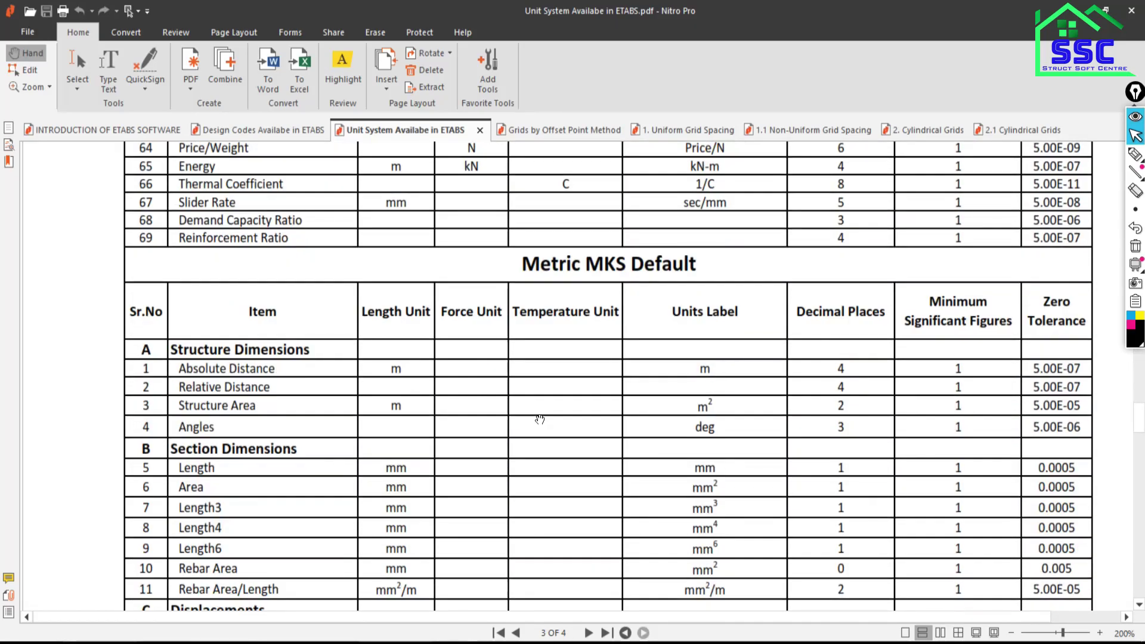
pyautogui.scroll(-3, 531, 430)
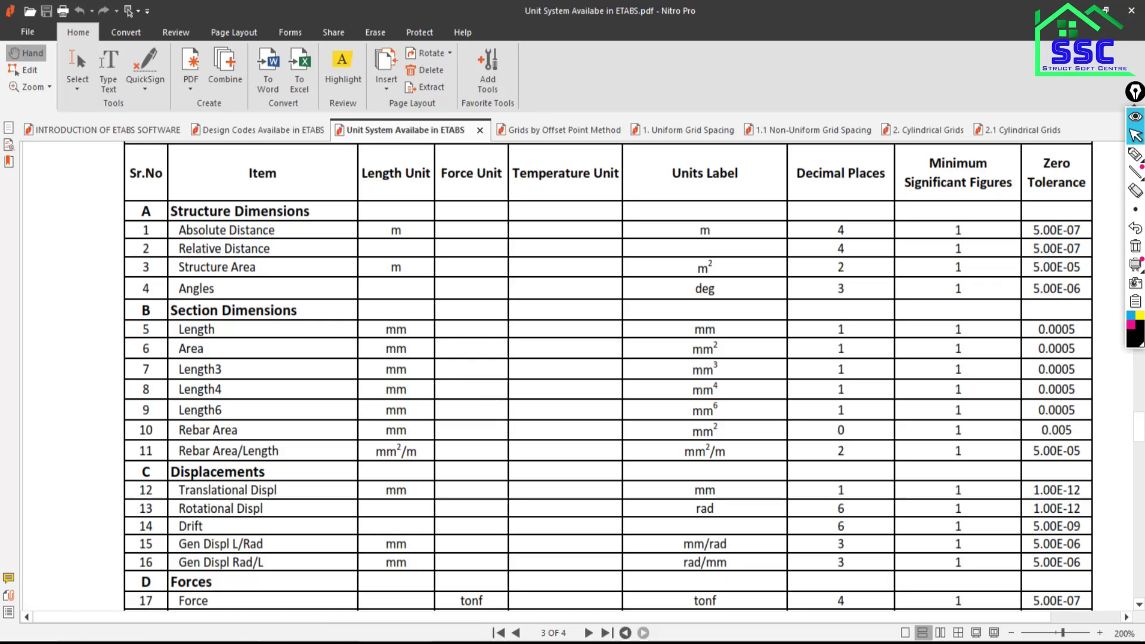
pyautogui.hotkey('alt', 'Tab')
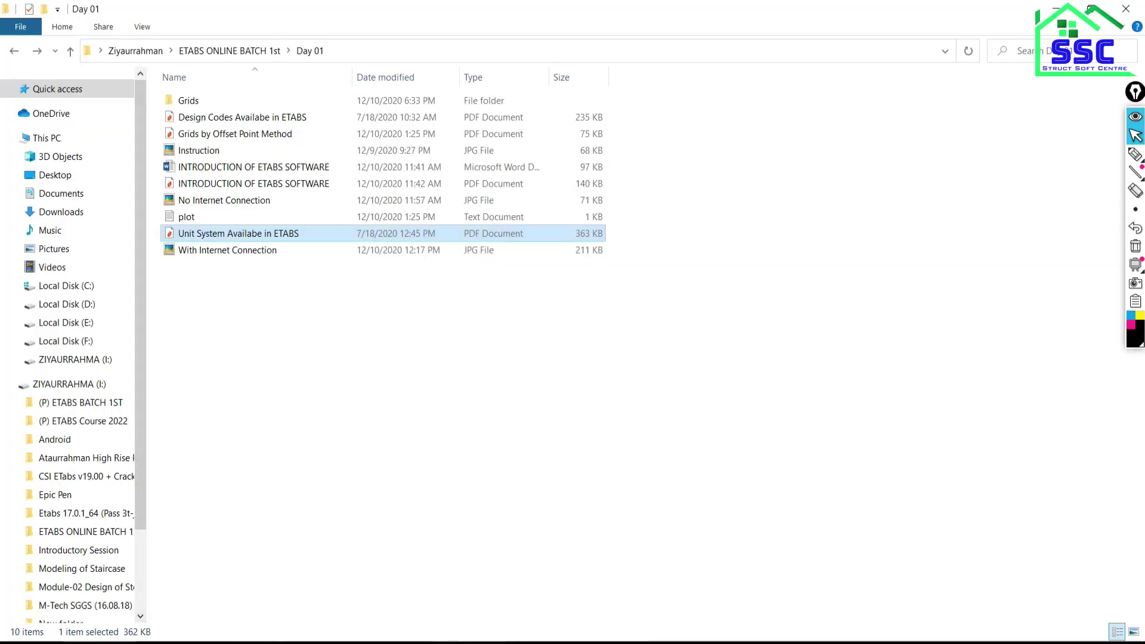
# Return from File Explorer to the ETABS Model Initialization dialog
pyautogui.hotkey('alt', 'Tab')
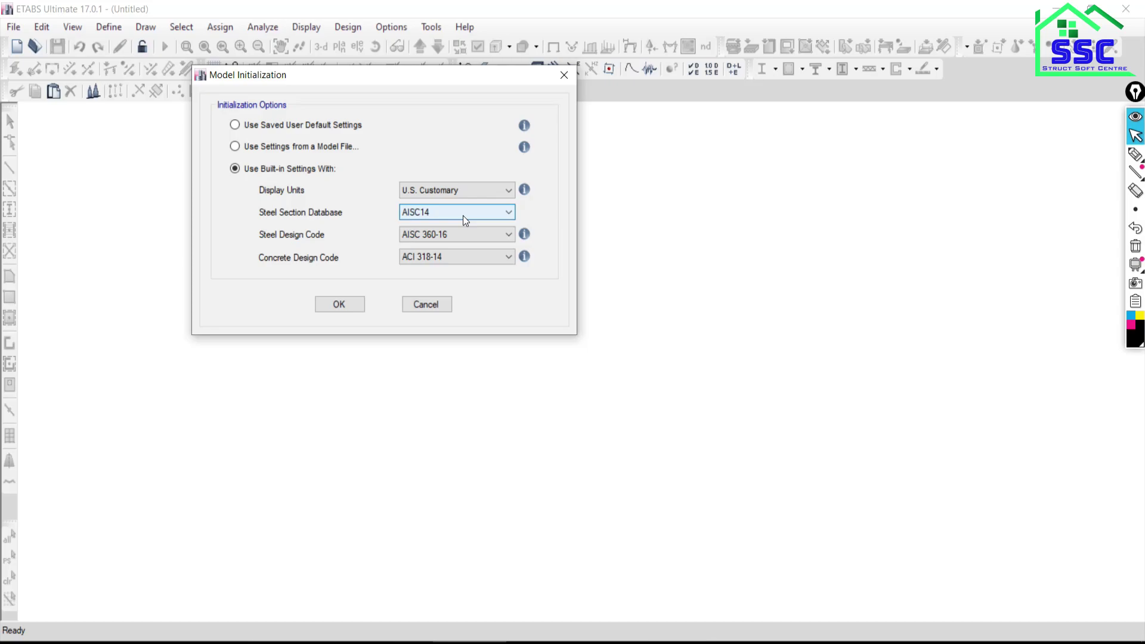
# Choose Indian as the steel section database in Model Initialization, replacing AISC14
pyautogui.click(456, 214)
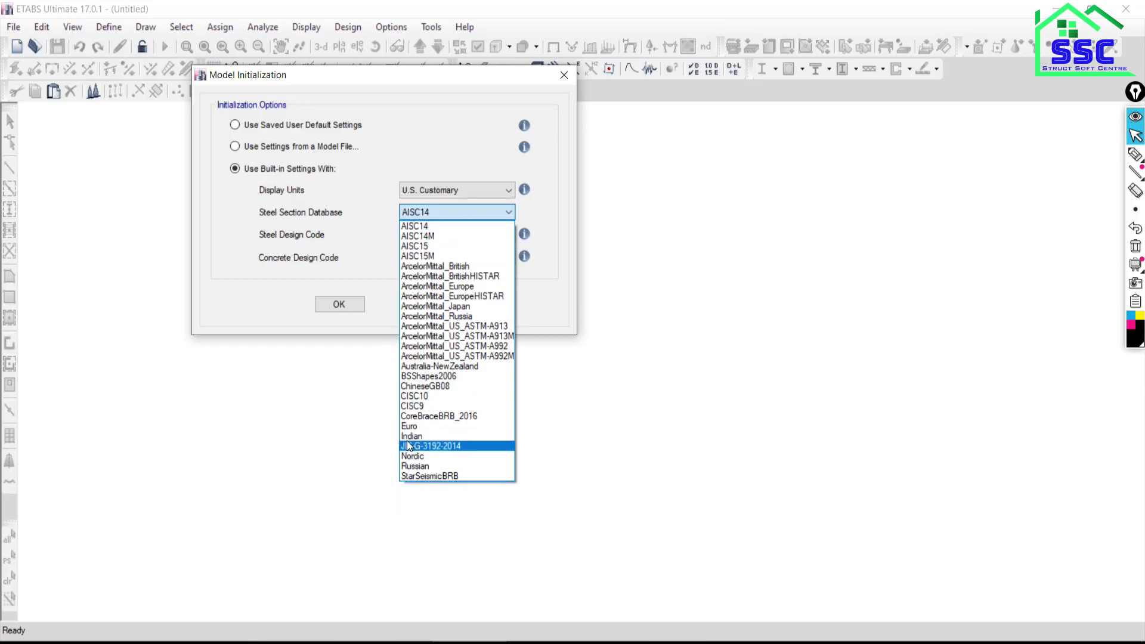
pyautogui.click(407, 437)
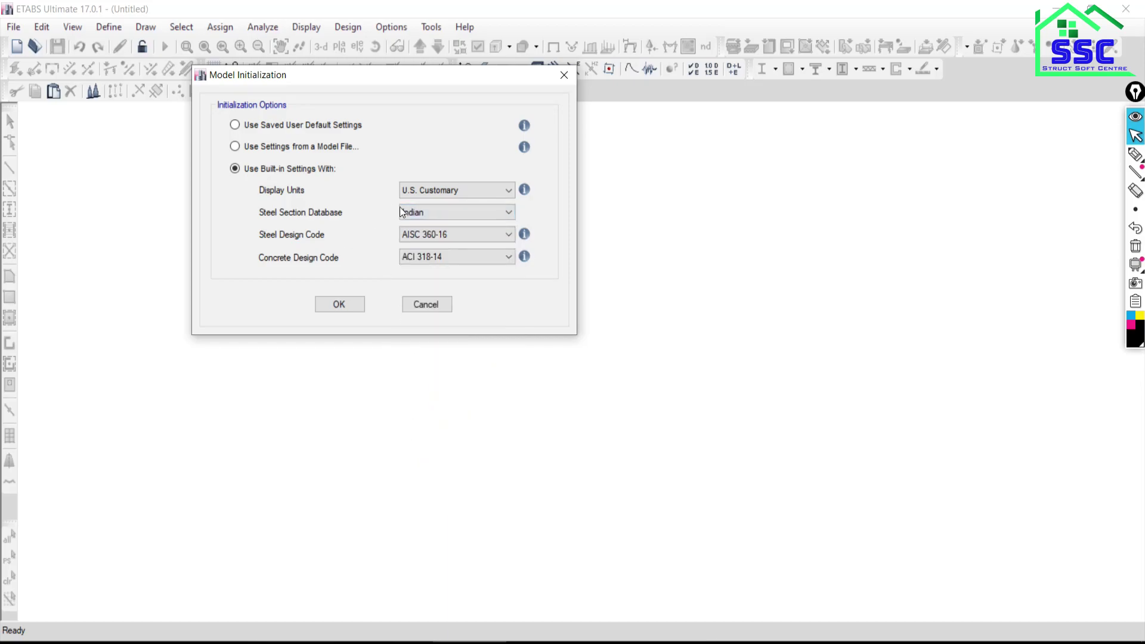
pyautogui.click(429, 213)
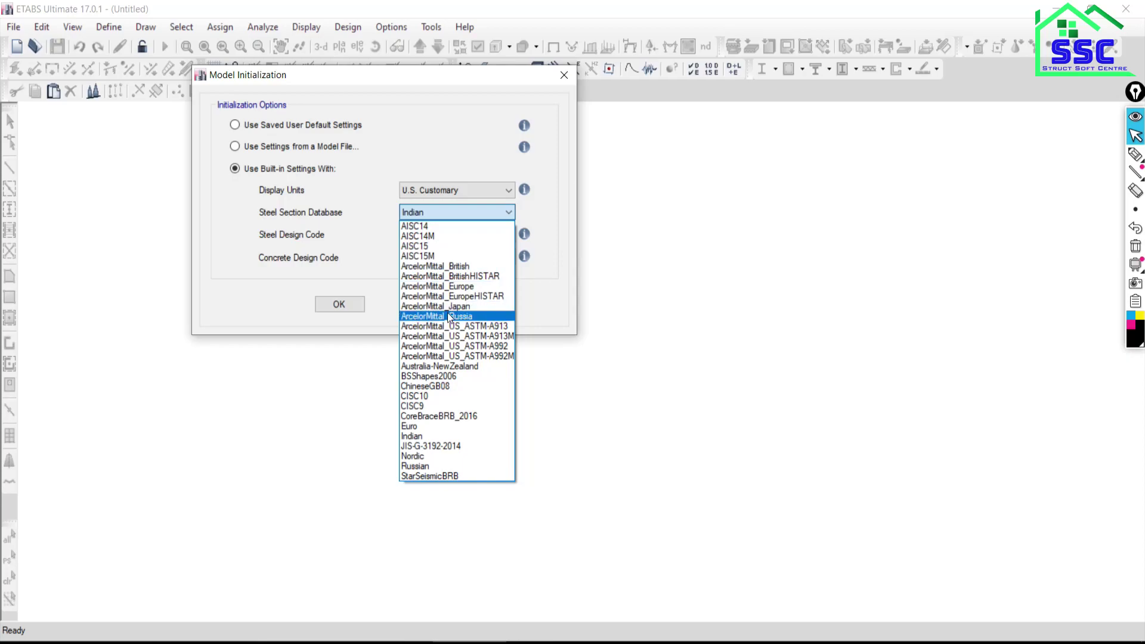
pyautogui.click(415, 437)
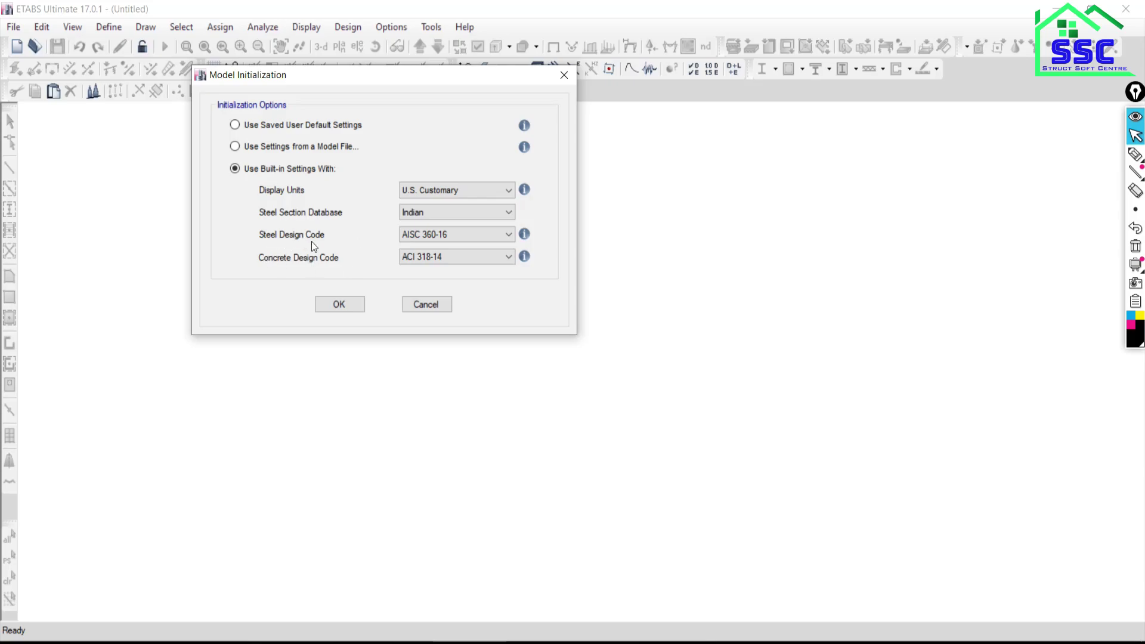
# Set the steel design code to IS 800:2007 and the concrete design code to IS 456:2000
pyautogui.click(445, 234)
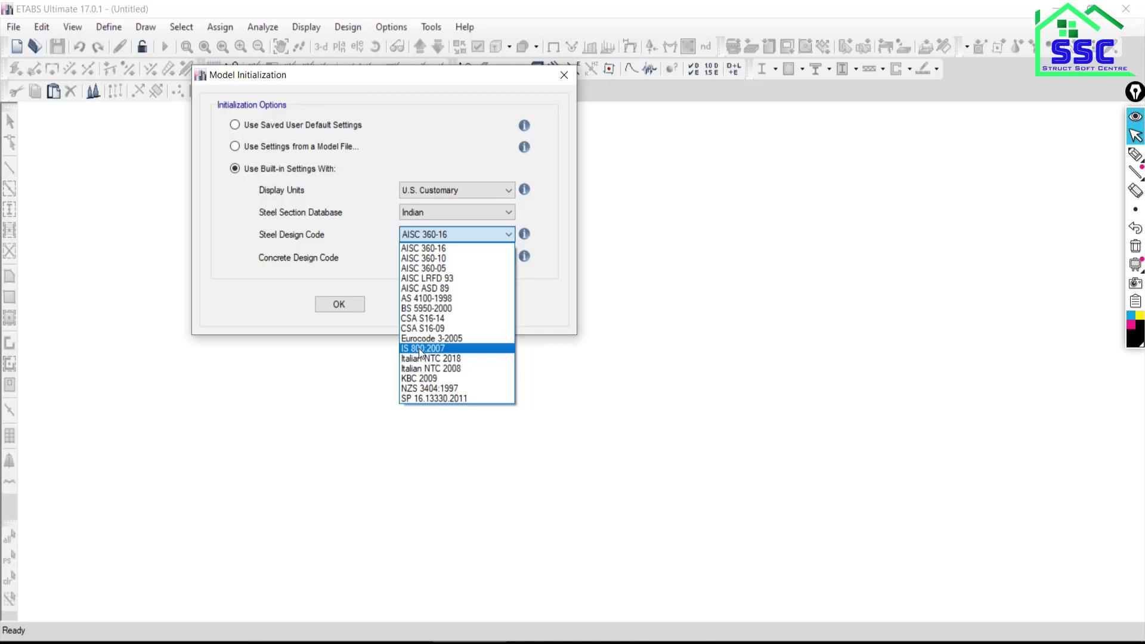
pyautogui.click(419, 352)
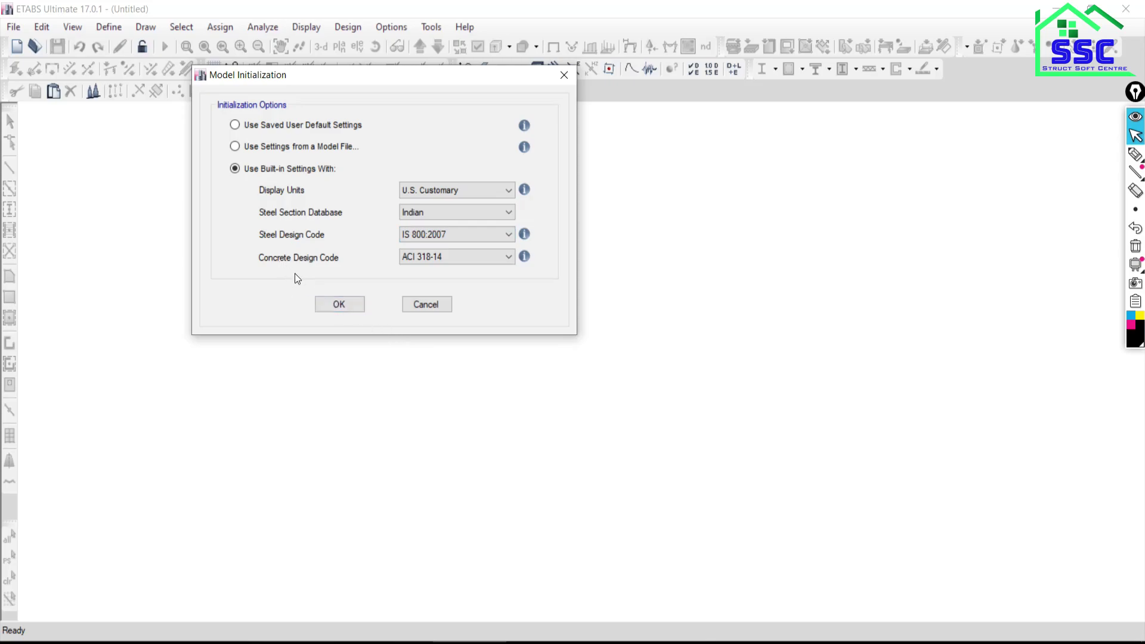
pyautogui.click(426, 257)
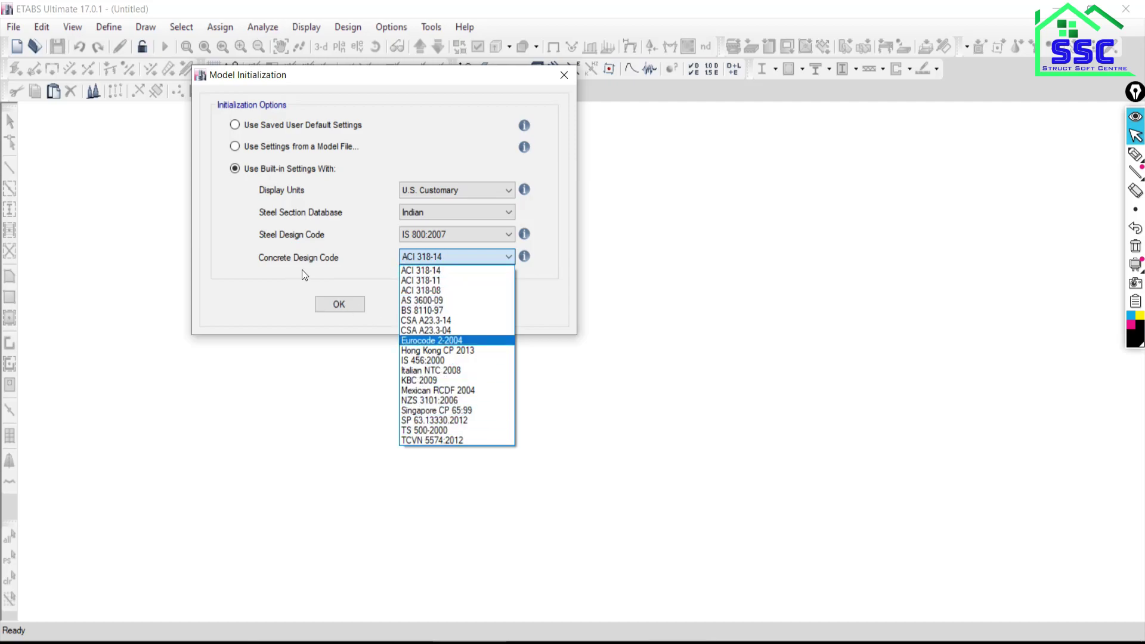
pyautogui.click(420, 362)
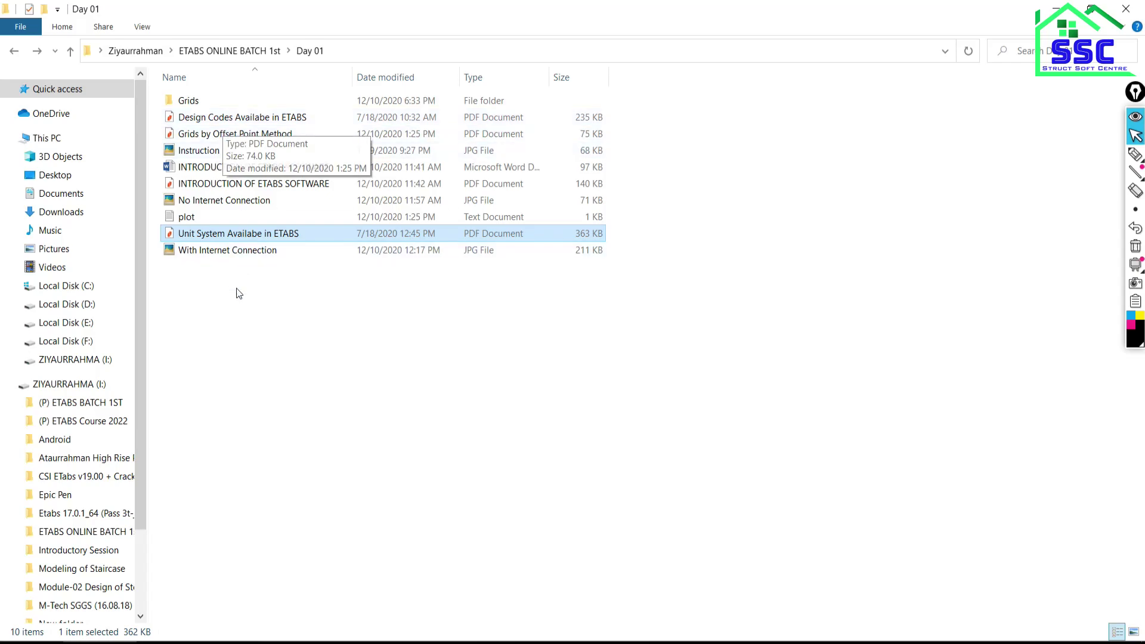
# Open the 'Design Codes Availabe in ETABS' PDF in Nitro Pro
pyautogui.doubleClick(218, 119)
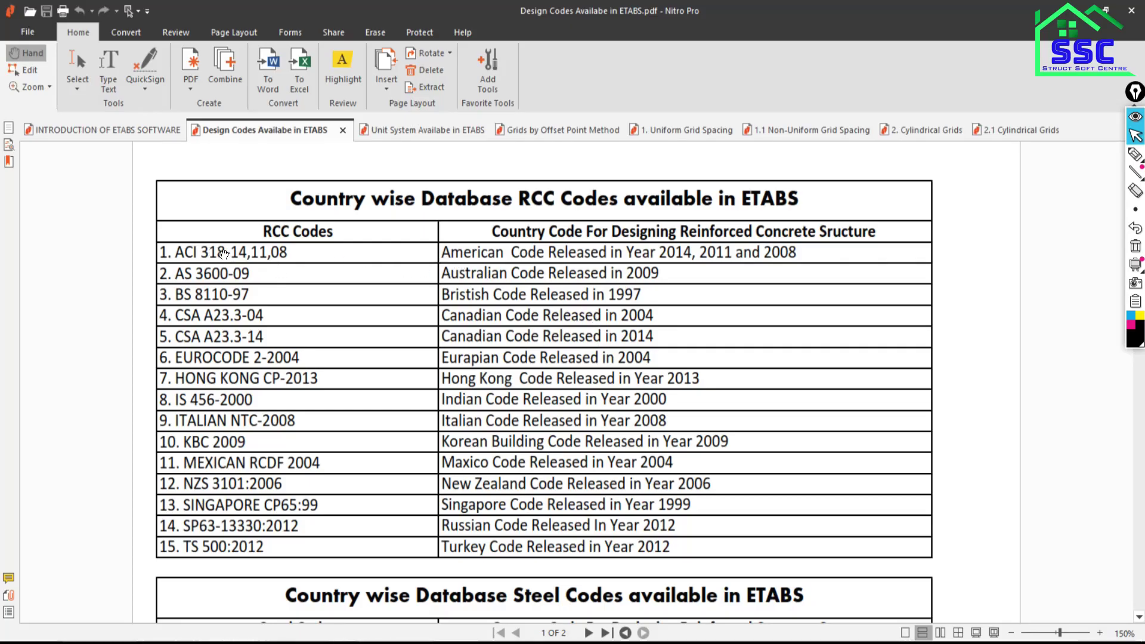
# Scroll through the PDF's country-wise RCC, steel and steel section code tables
pyautogui.scroll(-3, 603, 296)
pyautogui.scroll(-3, 578, 296)
pyautogui.scroll(-2, 537, 296)
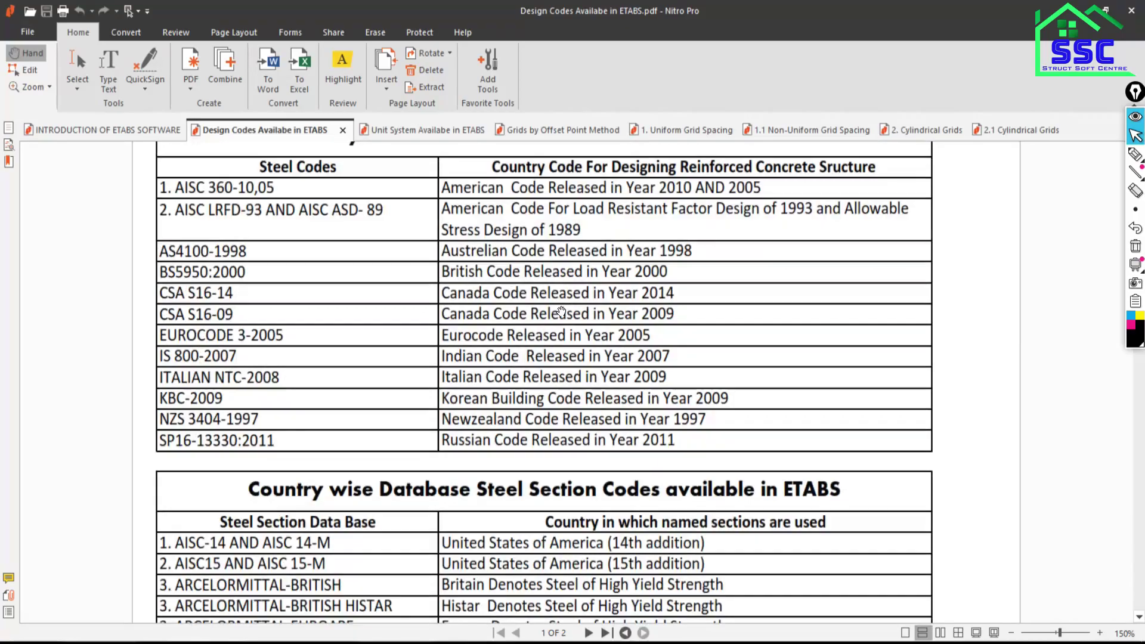
pyautogui.scroll(-1, 488, 294)
pyautogui.scroll(-5, 489, 295)
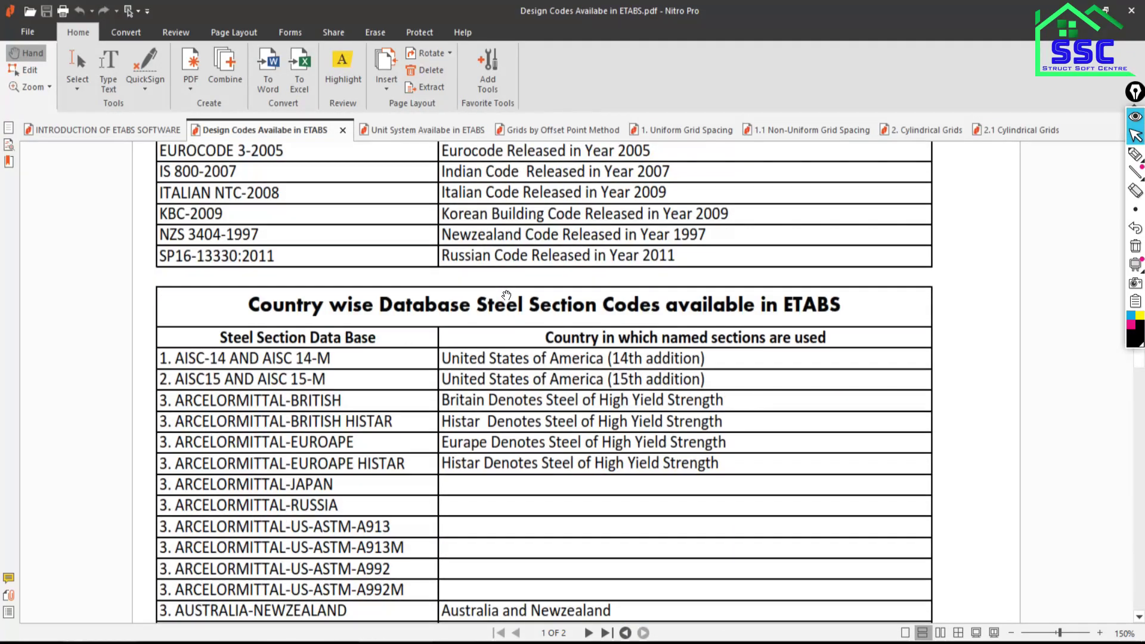
pyautogui.scroll(-3, 487, 307)
pyautogui.scroll(4, 486, 320)
pyautogui.scroll(6, 441, 328)
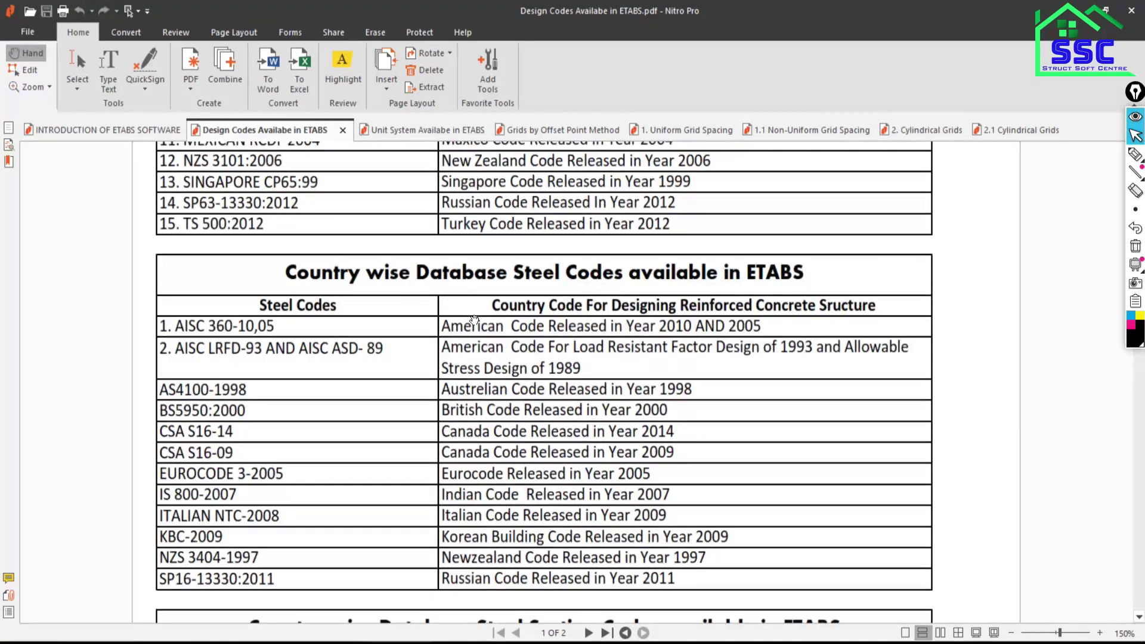
pyautogui.scroll(2, 406, 334)
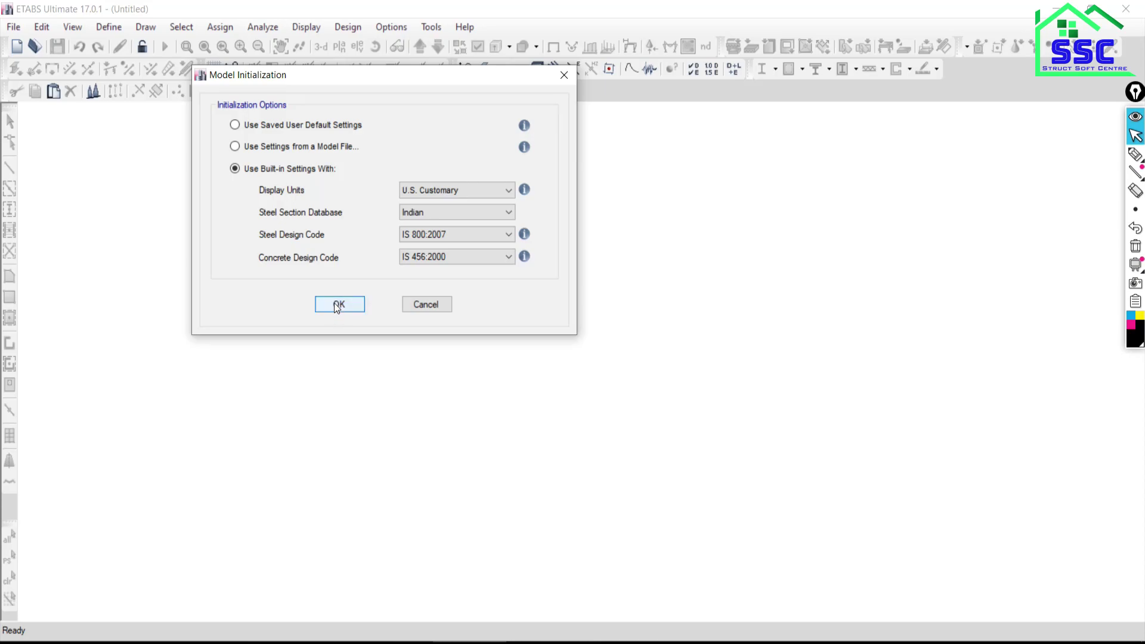
# Accept the Indian code settings to reach New Model Quick Templates
pyautogui.click(337, 305)
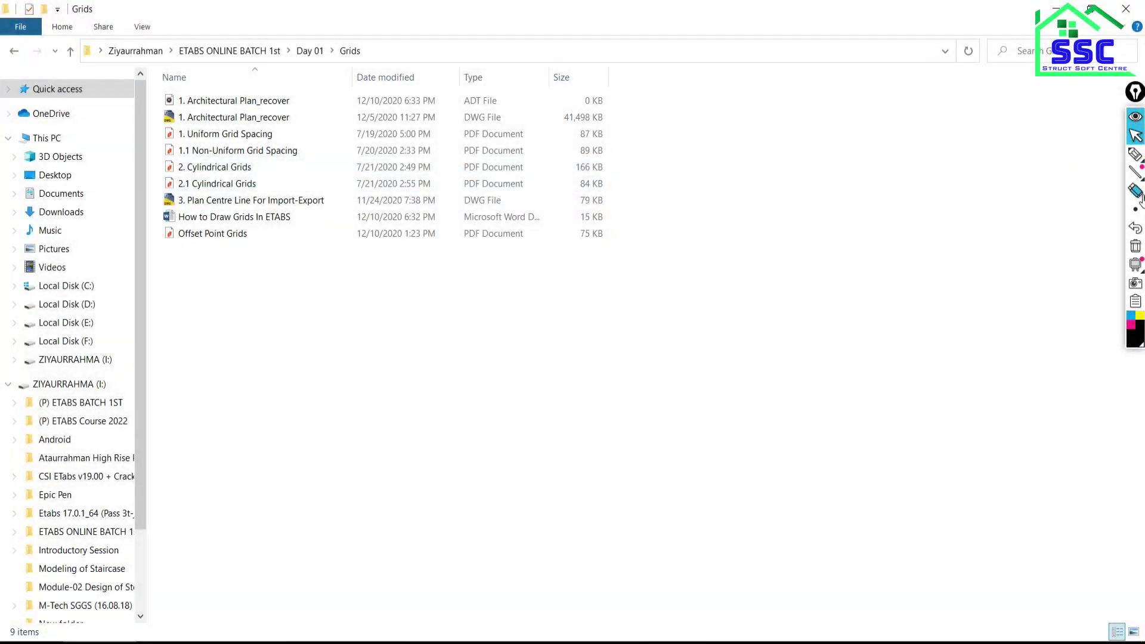
# Select the Epic Pen freehand pen over File Explorer's Grids folder
pyautogui.click(1136, 156)
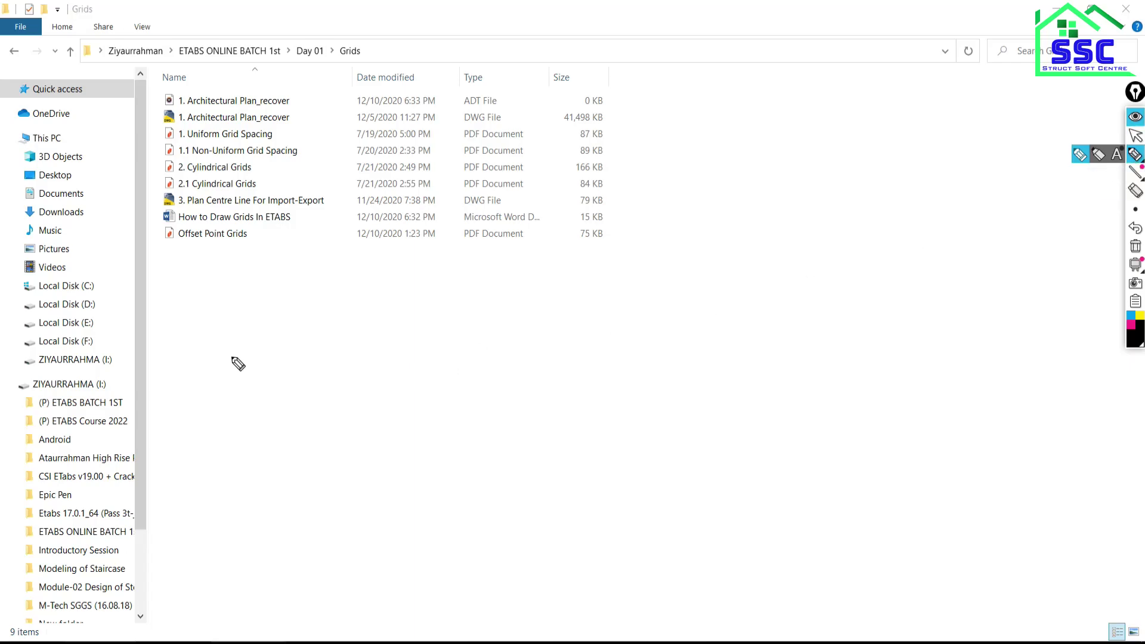
# Handwrite the first numbered item, 'Offset point Method', on screen
pyautogui.moveTo(232, 291)
pyautogui.mouseDown()
pyautogui.moveTo(298, 319)
pyautogui.moveTo(335, 302)
pyautogui.moveTo(325, 325)
pyautogui.moveTo(384, 322)
pyautogui.moveTo(394, 304)
pyautogui.mouseUp()
pyautogui.click(345, 311)
pyautogui.moveTo(410, 298)
pyautogui.mouseDown()
pyautogui.moveTo(412, 317)
pyautogui.moveTo(461, 313)
pyautogui.mouseUp()
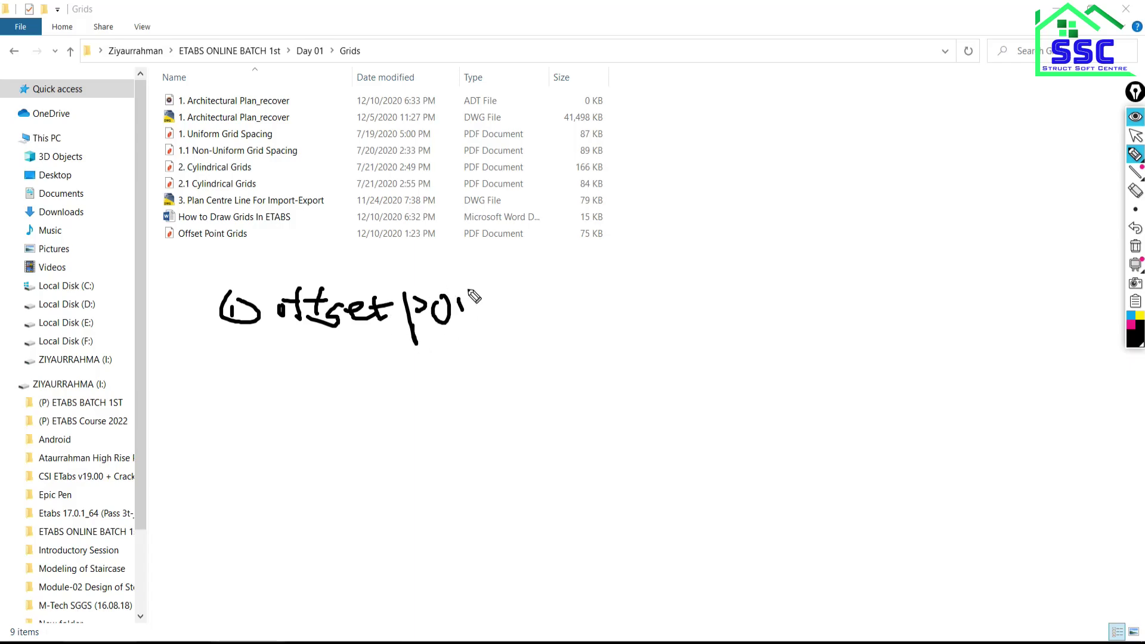
pyautogui.click(456, 288)
pyautogui.moveTo(483, 319)
pyautogui.mouseDown()
pyautogui.moveTo(520, 322)
pyautogui.moveTo(530, 293)
pyautogui.moveTo(597, 288)
pyautogui.moveTo(638, 307)
pyautogui.moveTo(674, 280)
pyautogui.moveTo(696, 301)
pyautogui.mouseUp()
pyautogui.moveTo(699, 278)
pyautogui.mouseDown()
pyautogui.moveTo(699, 293)
pyautogui.moveTo(746, 305)
pyautogui.moveTo(772, 291)
pyautogui.moveTo(780, 325)
pyautogui.mouseUp()
# Handwrite a circled 2 with 'Using ETAB Temp' below it
pyautogui.moveTo(268, 381)
pyautogui.mouseDown()
pyautogui.moveTo(281, 448)
pyautogui.moveTo(275, 430)
pyautogui.moveTo(305, 422)
pyautogui.mouseUp()
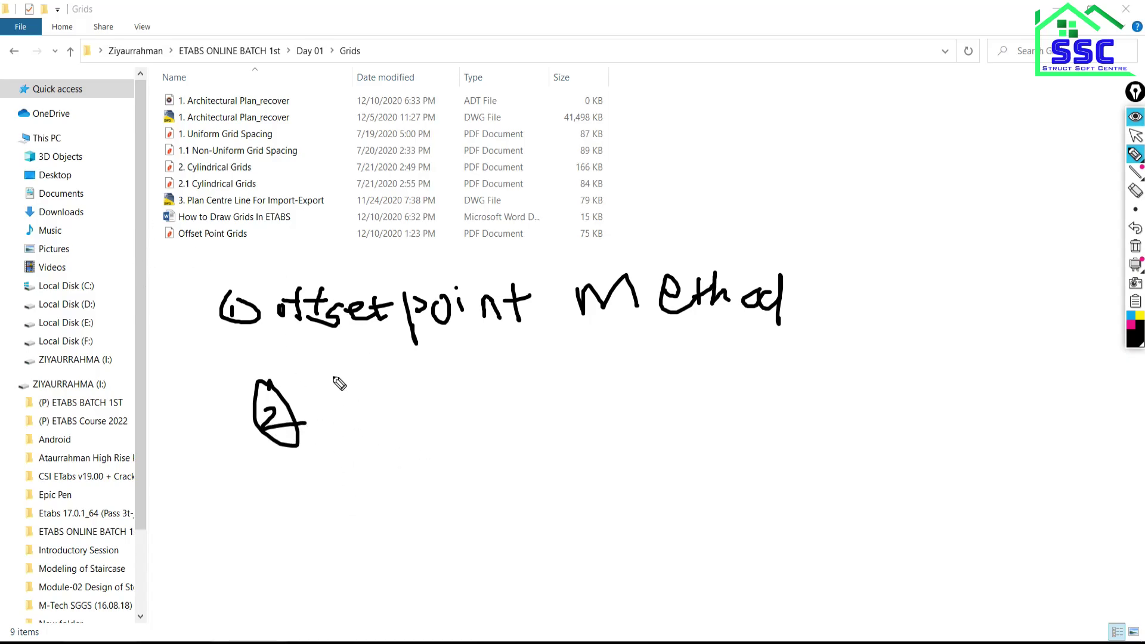
pyautogui.moveTo(329, 385)
pyautogui.mouseDown()
pyautogui.moveTo(334, 418)
pyautogui.moveTo(352, 391)
pyautogui.moveTo(374, 415)
pyautogui.moveTo(415, 411)
pyautogui.moveTo(429, 392)
pyautogui.moveTo(410, 444)
pyautogui.mouseUp()
pyautogui.moveTo(500, 365)
pyautogui.mouseDown()
pyautogui.moveTo(483, 395)
pyautogui.moveTo(506, 402)
pyautogui.moveTo(508, 384)
pyautogui.moveTo(564, 366)
pyautogui.moveTo(539, 408)
pyautogui.moveTo(570, 373)
pyautogui.moveTo(598, 410)
pyautogui.moveTo(620, 382)
pyautogui.moveTo(618, 411)
pyautogui.mouseUp()
pyautogui.moveTo(673, 368); pyautogui.dragTo(708, 359)
pyautogui.moveTo(695, 363)
pyautogui.mouseDown()
pyautogui.moveTo(697, 408)
pyautogui.moveTo(775, 407)
pyautogui.moveTo(795, 457)
pyautogui.mouseUp()
pyautogui.moveTo(787, 390); pyautogui.dragTo(786, 411)
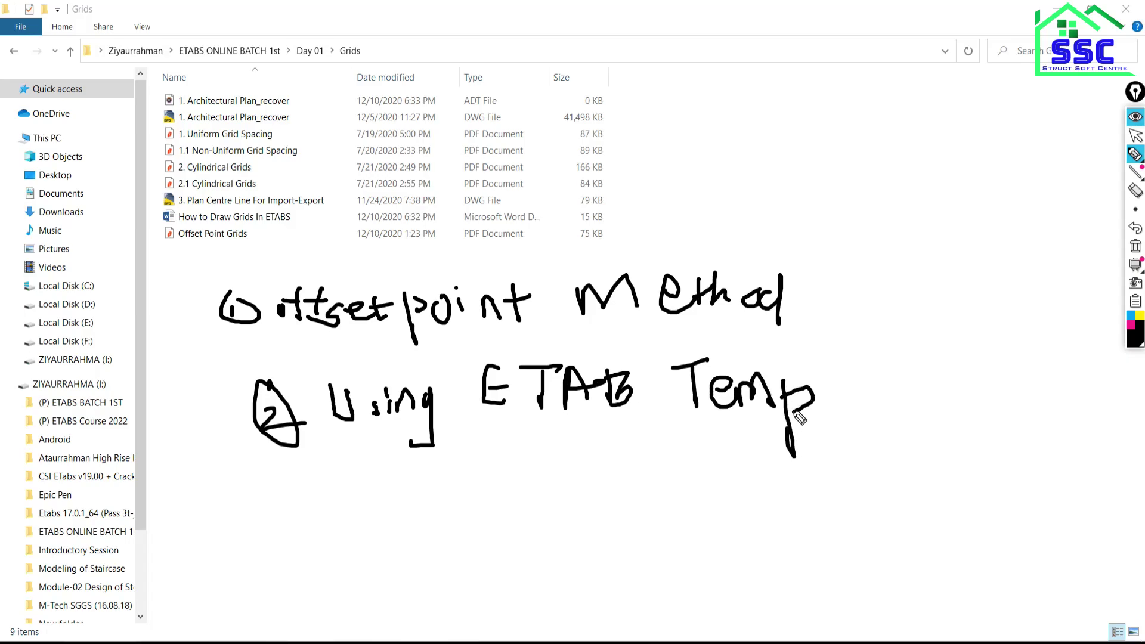
# Handwrite a circled 3 with 'Exp. → Im. Method' as the third item
pyautogui.moveTo(276, 496)
pyautogui.mouseDown()
pyautogui.moveTo(305, 524)
pyautogui.moveTo(277, 513)
pyautogui.mouseUp()
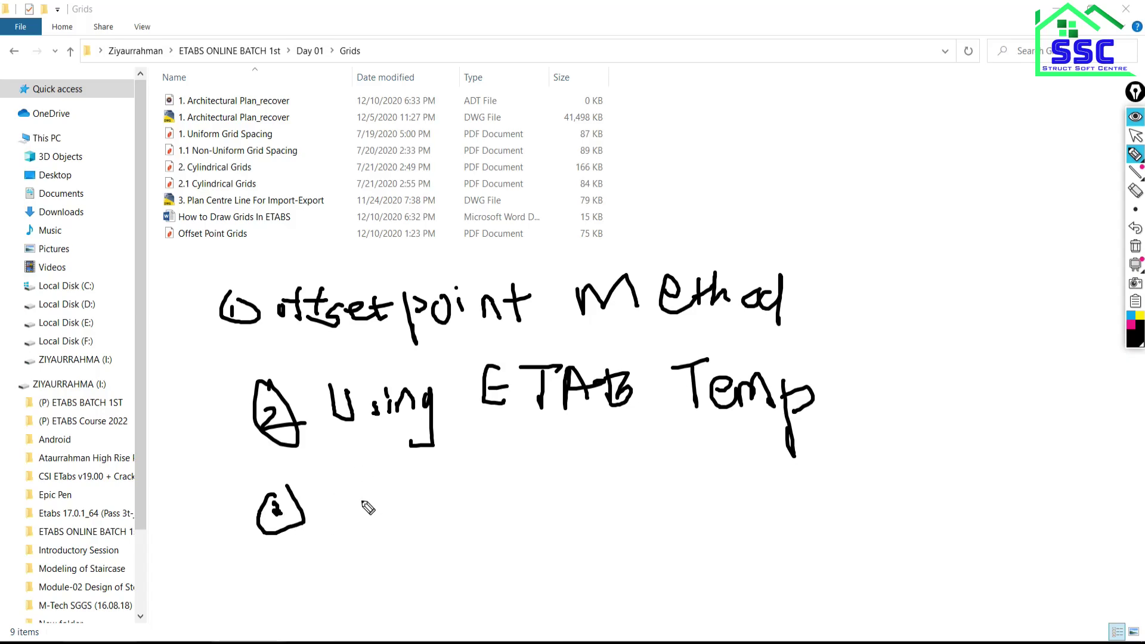
pyautogui.moveTo(377, 482)
pyautogui.mouseDown()
pyautogui.moveTo(358, 484)
pyautogui.moveTo(401, 529)
pyautogui.moveTo(387, 531)
pyautogui.moveTo(413, 514)
pyautogui.mouseUp()
pyautogui.click(431, 508)
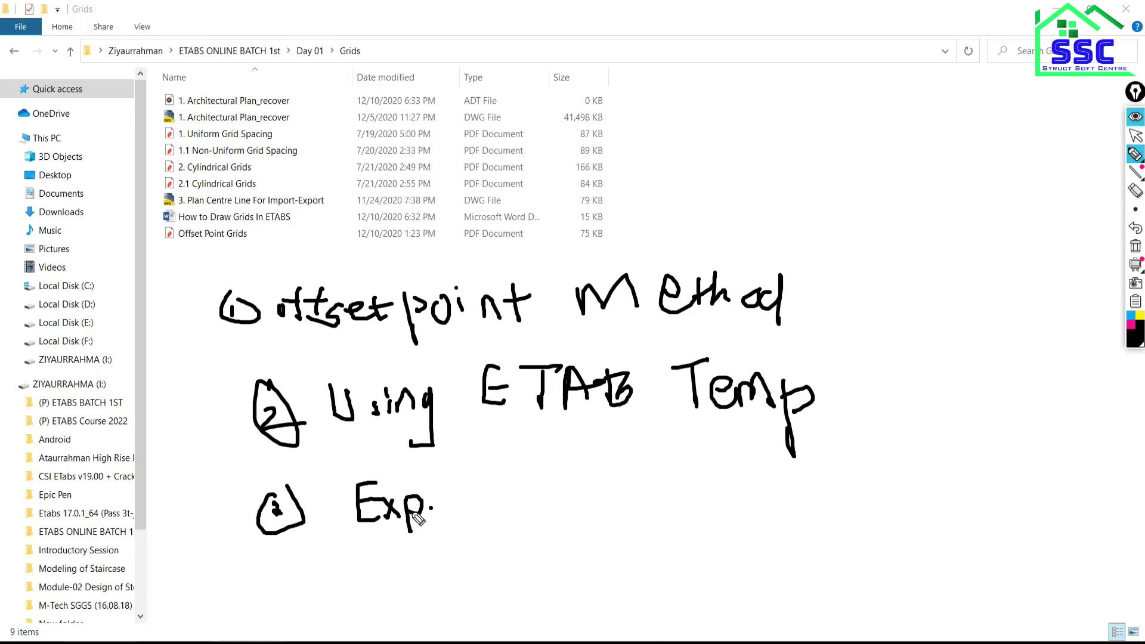
pyautogui.moveTo(505, 495)
pyautogui.mouseDown()
pyautogui.moveTo(460, 495)
pyautogui.moveTo(513, 504)
pyautogui.moveTo(497, 516)
pyautogui.mouseUp()
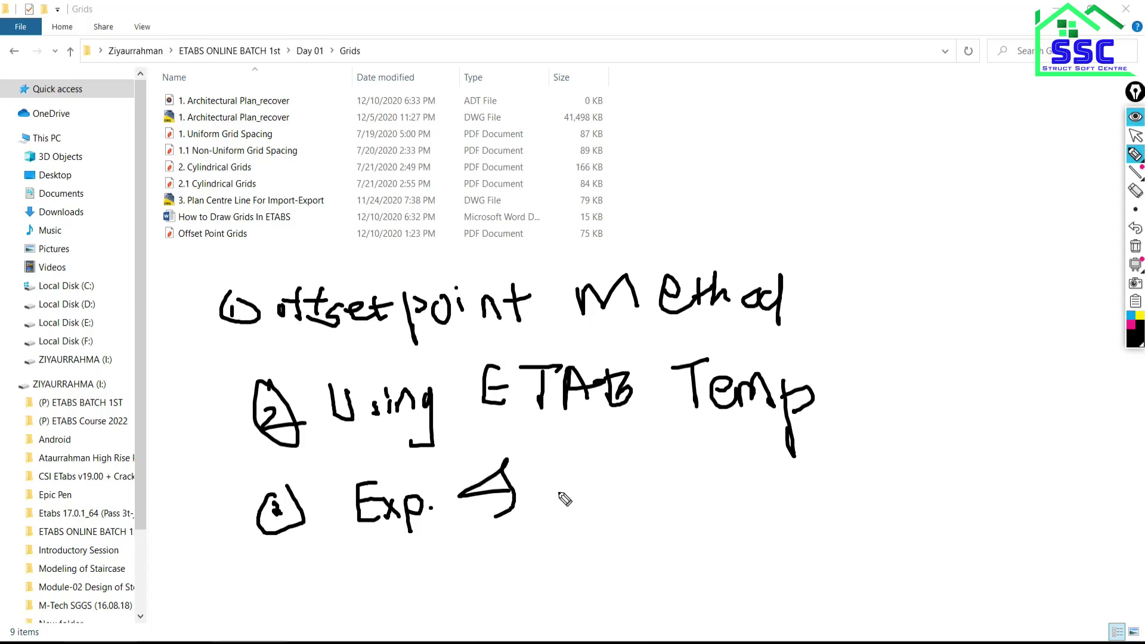
pyautogui.moveTo(557, 491); pyautogui.dragTo(614, 519)
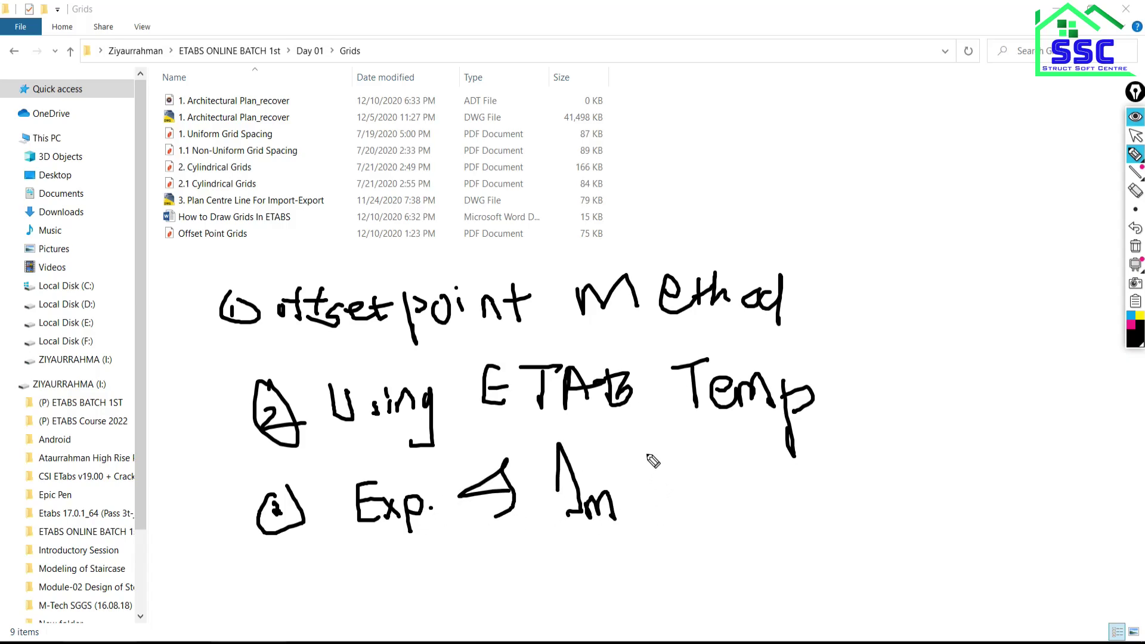
pyautogui.moveTo(647, 455)
pyautogui.mouseDown()
pyautogui.moveTo(672, 522)
pyautogui.moveTo(698, 458)
pyautogui.moveTo(716, 510)
pyautogui.moveTo(769, 522)
pyautogui.moveTo(782, 500)
pyautogui.mouseUp()
pyautogui.moveTo(777, 484)
pyautogui.mouseDown()
pyautogui.moveTo(786, 523)
pyautogui.moveTo(802, 523)
pyautogui.moveTo(809, 507)
pyautogui.mouseUp()
pyautogui.moveTo(810, 468); pyautogui.dragTo(835, 525)
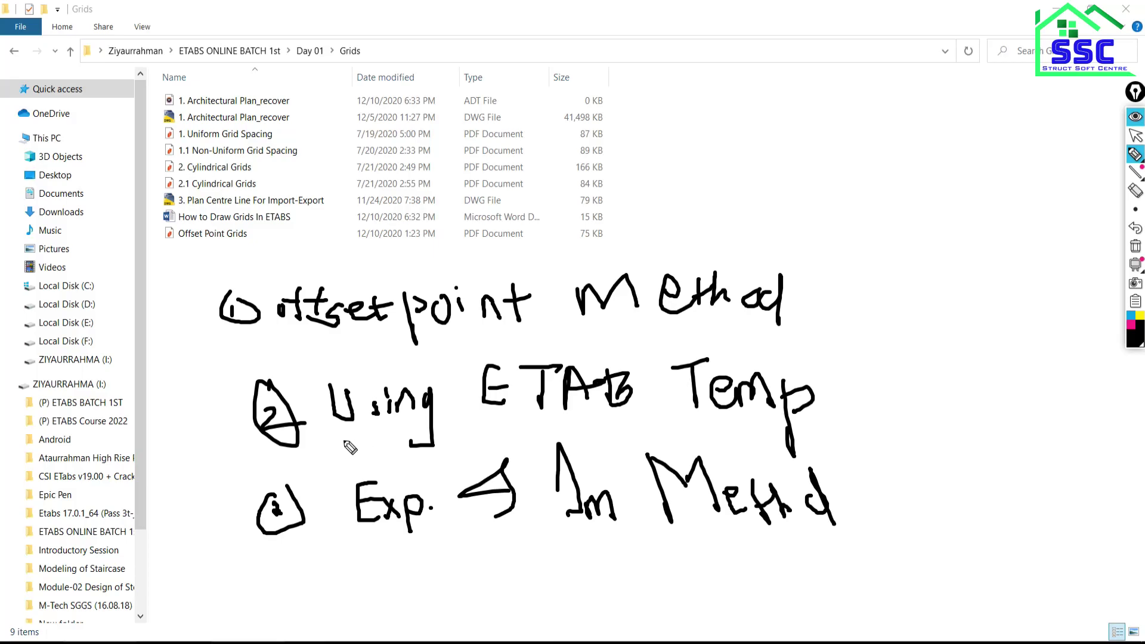
# Underline 'Using ETAB Temp', then erase all the handwritten notes
pyautogui.moveTo(343, 442); pyautogui.dragTo(814, 427)
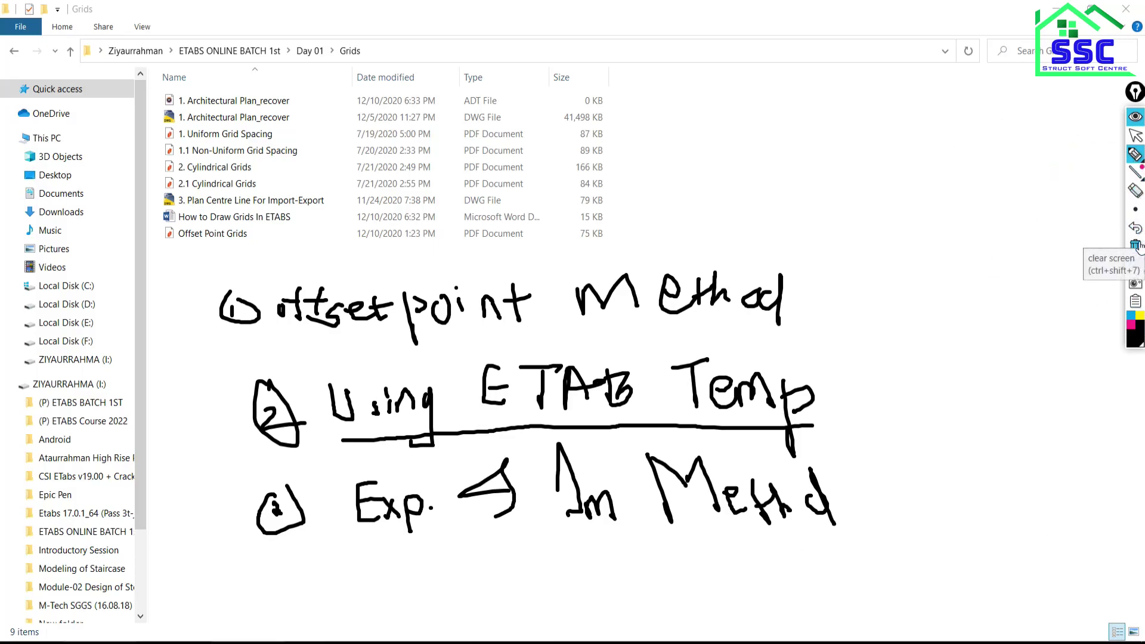
pyautogui.click(1135, 247)
pyautogui.moveTo(1135, 155)
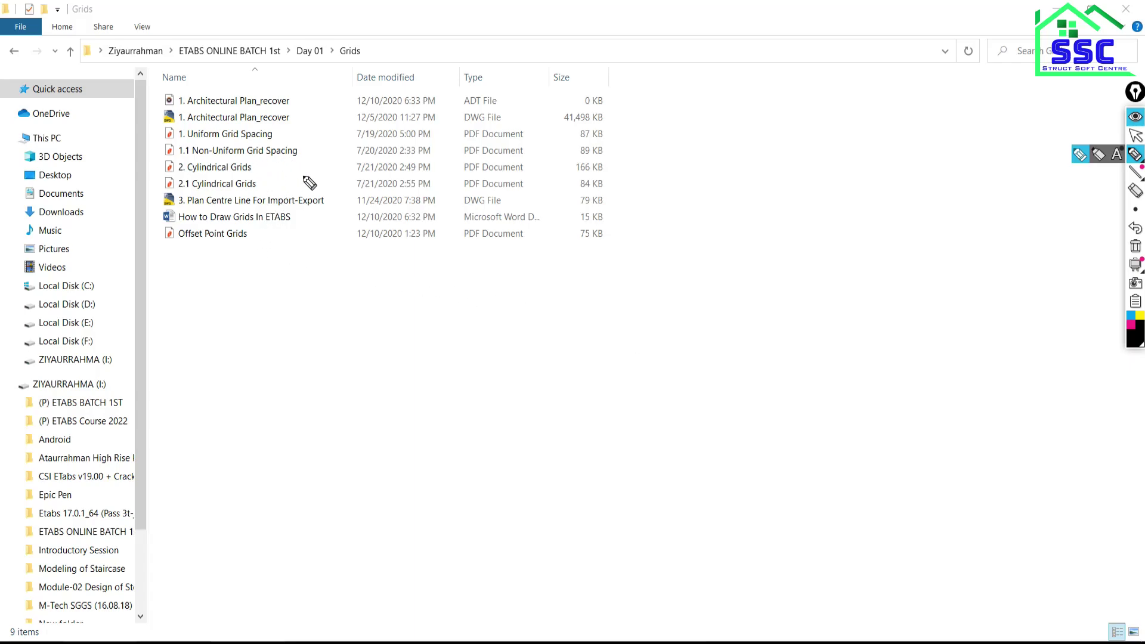
# Sketch a rectangular plan with an L-shaped X–Y axis arrow, labelled 'Ortho grid'
pyautogui.moveTo(271, 158); pyautogui.dragTo(267, 320)
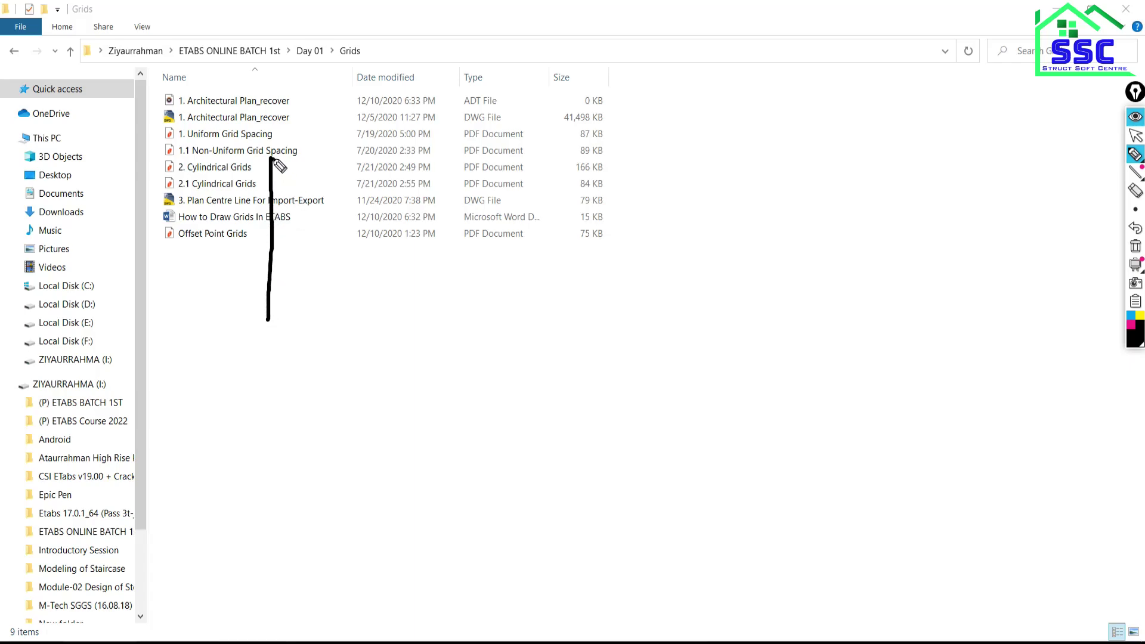
pyautogui.moveTo(272, 158)
pyautogui.mouseDown()
pyautogui.moveTo(498, 315)
pyautogui.moveTo(258, 322)
pyautogui.mouseUp()
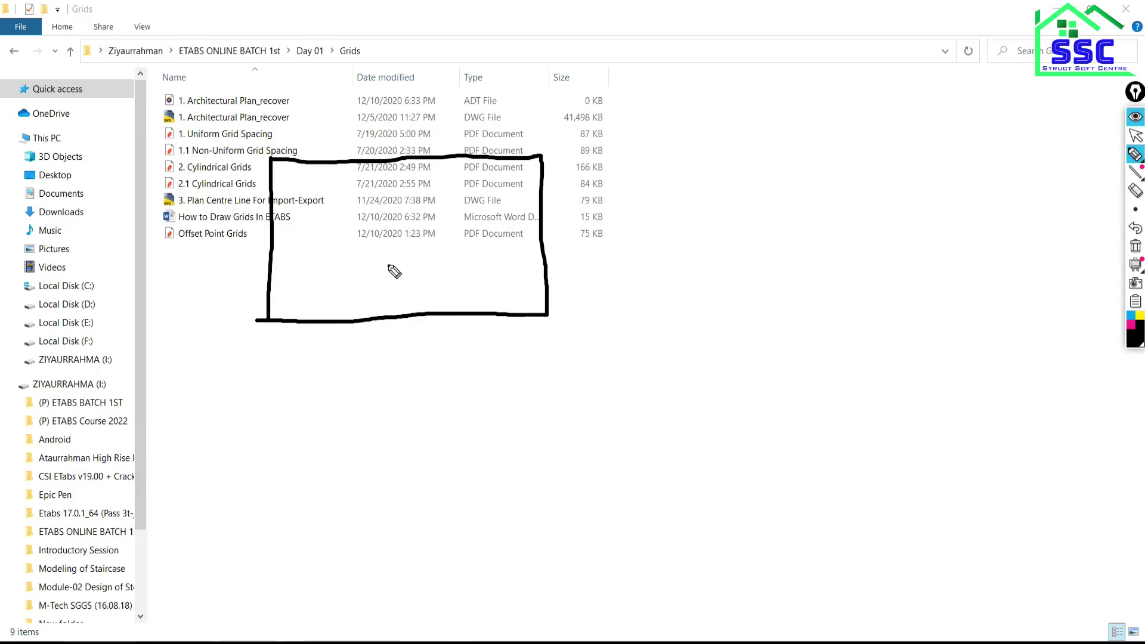
pyautogui.moveTo(172, 228); pyautogui.dragTo(230, 308)
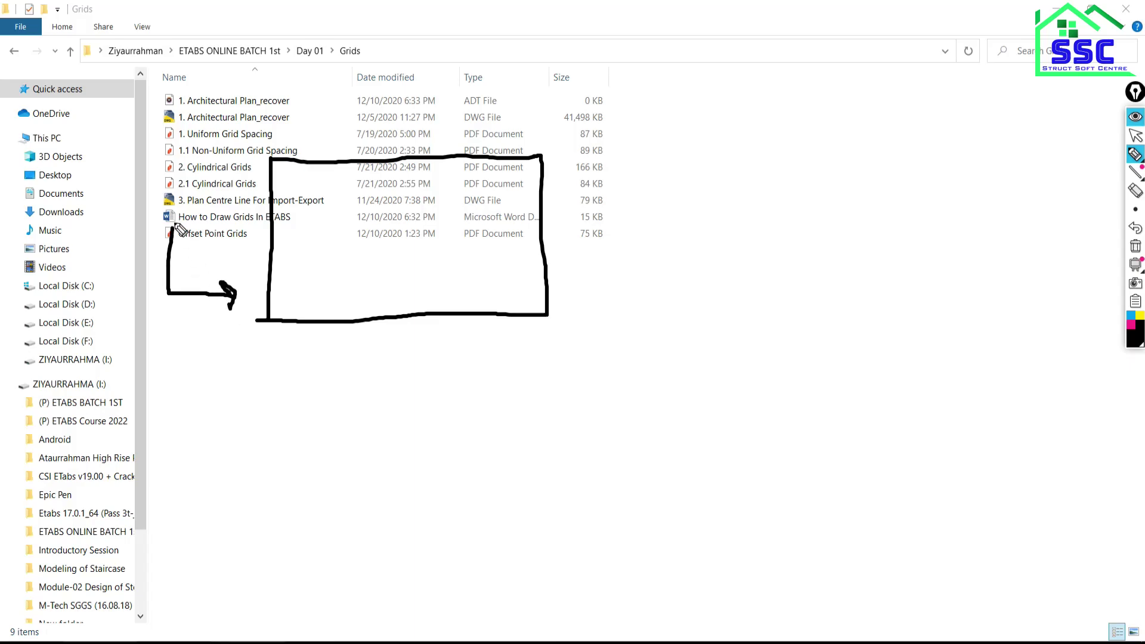
pyautogui.moveTo(157, 235)
pyautogui.mouseDown()
pyautogui.moveTo(175, 207)
pyautogui.moveTo(207, 245)
pyautogui.mouseUp()
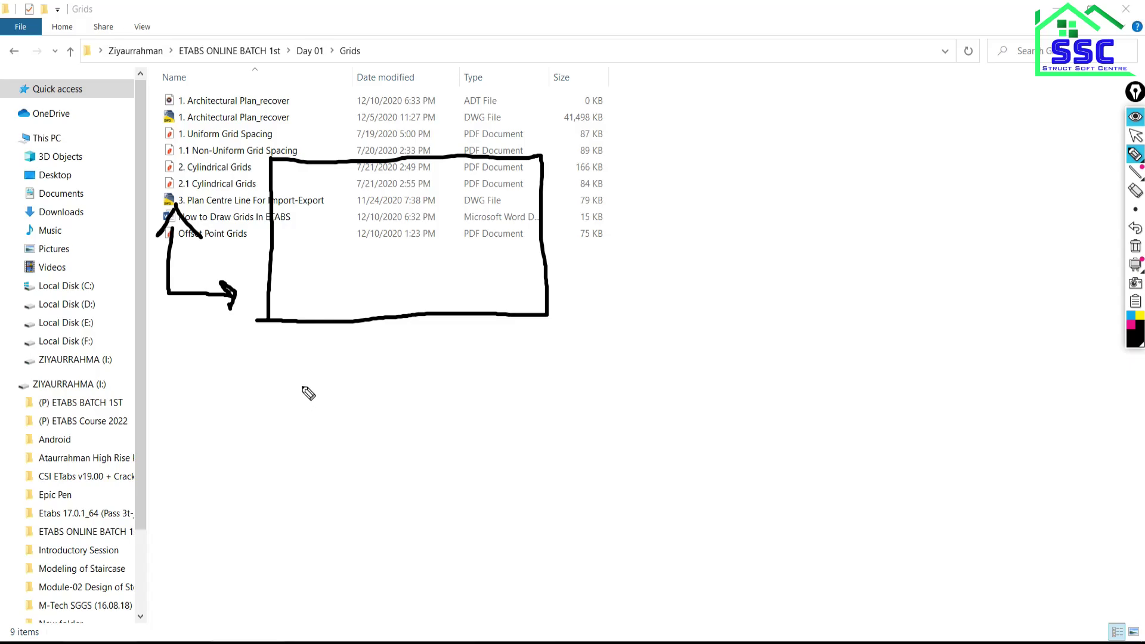
pyautogui.moveTo(306, 382)
pyautogui.mouseDown()
pyautogui.moveTo(317, 412)
pyautogui.moveTo(334, 392)
pyautogui.moveTo(342, 412)
pyautogui.moveTo(357, 415)
pyautogui.moveTo(381, 412)
pyautogui.moveTo(376, 399)
pyautogui.moveTo(441, 420)
pyautogui.moveTo(486, 408)
pyautogui.mouseUp()
pyautogui.click(487, 374)
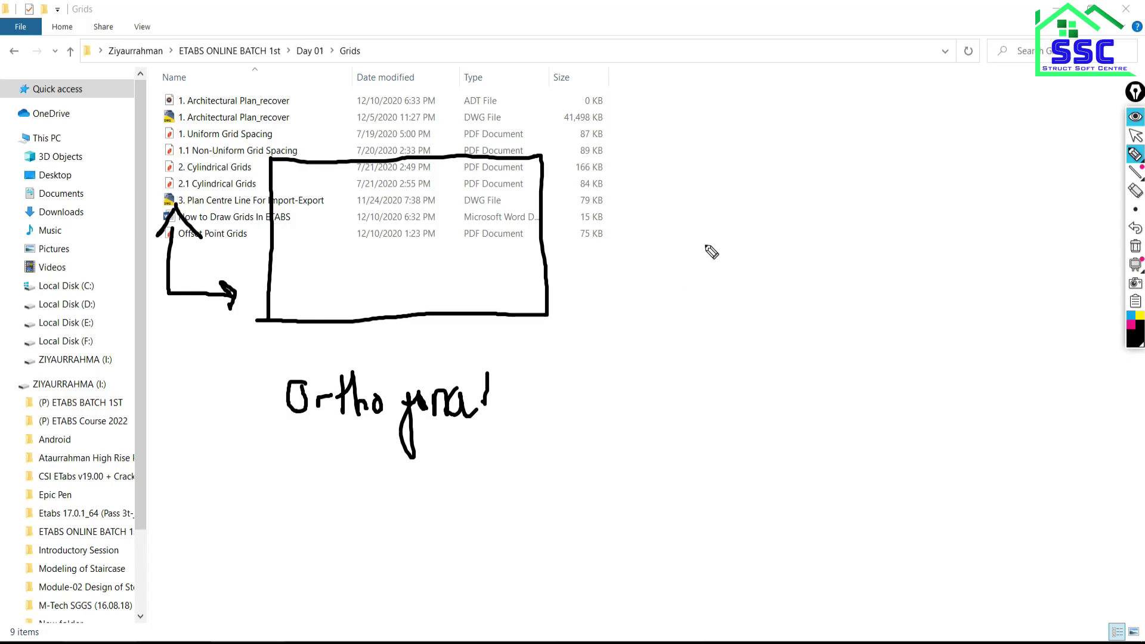
# Sketch a skewed plan with axes labelled 'Non-Orth', then erase all sketches
pyautogui.moveTo(698, 159)
pyautogui.mouseDown()
pyautogui.moveTo(715, 287)
pyautogui.moveTo(978, 167)
pyautogui.moveTo(1002, 128)
pyautogui.moveTo(986, 82)
pyautogui.moveTo(765, 158)
pyautogui.moveTo(699, 169)
pyautogui.mouseUp()
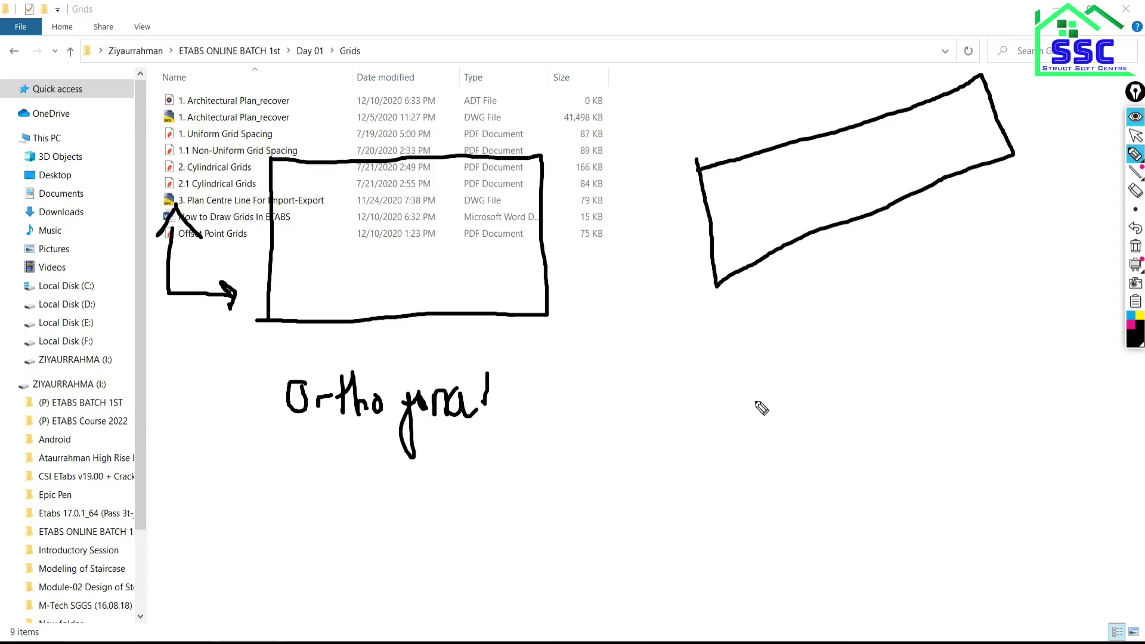
pyautogui.moveTo(667, 274)
pyautogui.mouseDown()
pyautogui.moveTo(668, 317)
pyautogui.moveTo(736, 320)
pyautogui.mouseUp()
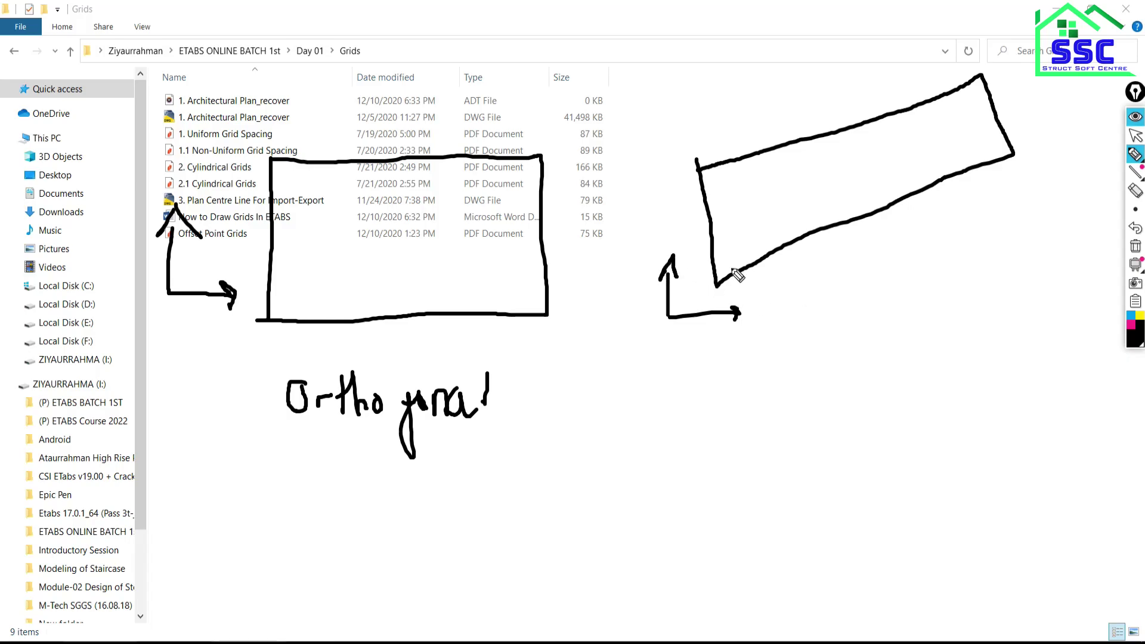
pyautogui.moveTo(709, 339)
pyautogui.mouseDown()
pyautogui.moveTo(706, 383)
pyautogui.moveTo(748, 392)
pyautogui.moveTo(746, 340)
pyautogui.moveTo(771, 381)
pyautogui.moveTo(826, 374)
pyautogui.mouseUp()
pyautogui.moveTo(872, 337)
pyautogui.mouseDown()
pyautogui.moveTo(904, 382)
pyautogui.moveTo(916, 360)
pyautogui.moveTo(937, 388)
pyautogui.mouseUp()
pyautogui.moveTo(926, 362)
pyautogui.mouseDown()
pyautogui.moveTo(942, 359)
pyautogui.moveTo(946, 389)
pyautogui.moveTo(965, 383)
pyautogui.mouseUp()
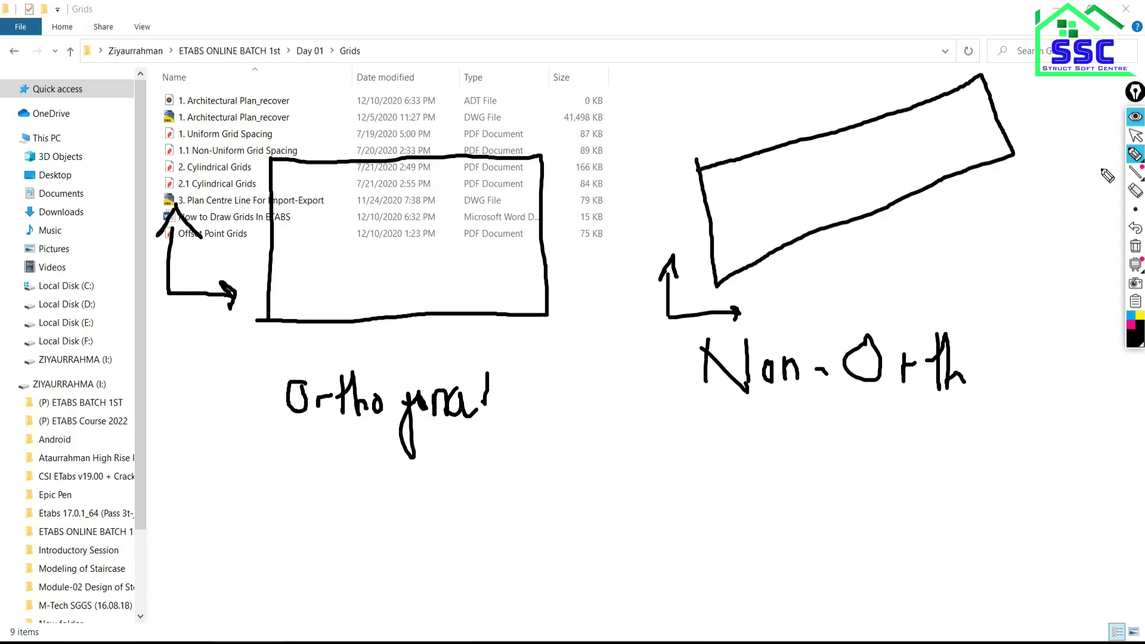
pyautogui.click(1136, 154)
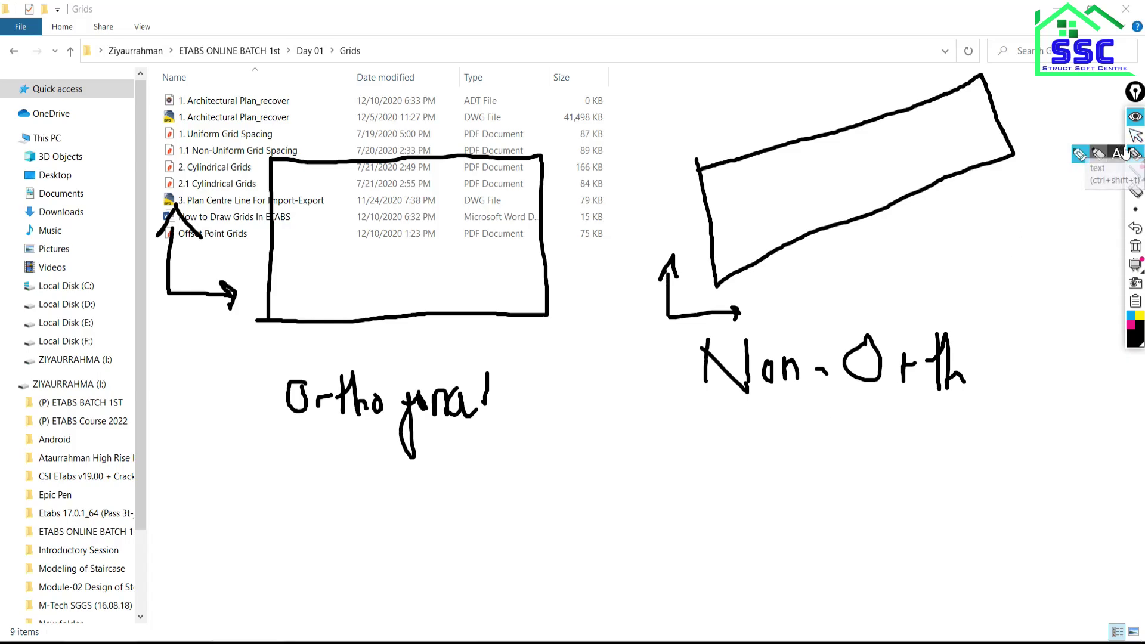
pyautogui.click(1135, 246)
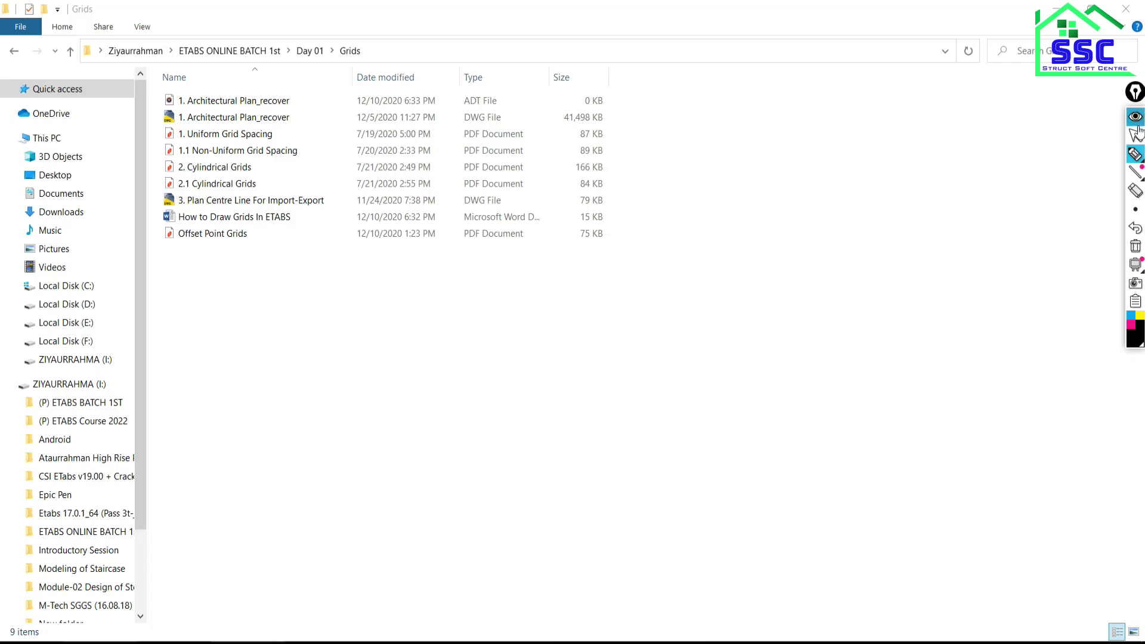
# Create a new Blank ETABS model from Quick Templates with no template grid
pyautogui.click(1135, 135)
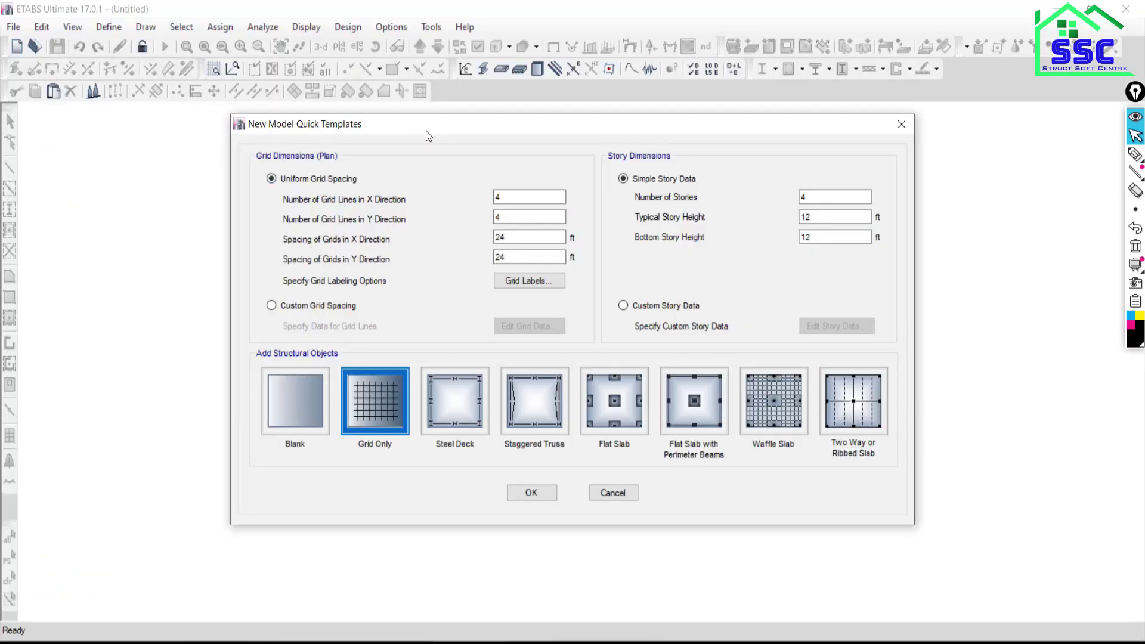
pyautogui.moveTo(426, 131); pyautogui.dragTo(337, 60)
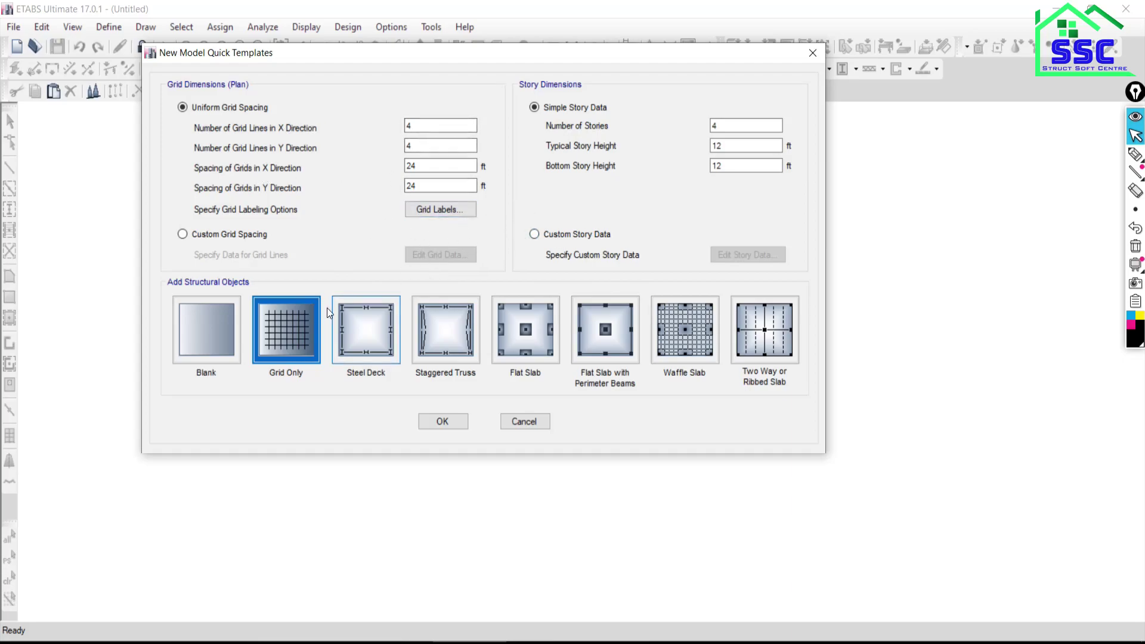
pyautogui.click(195, 338)
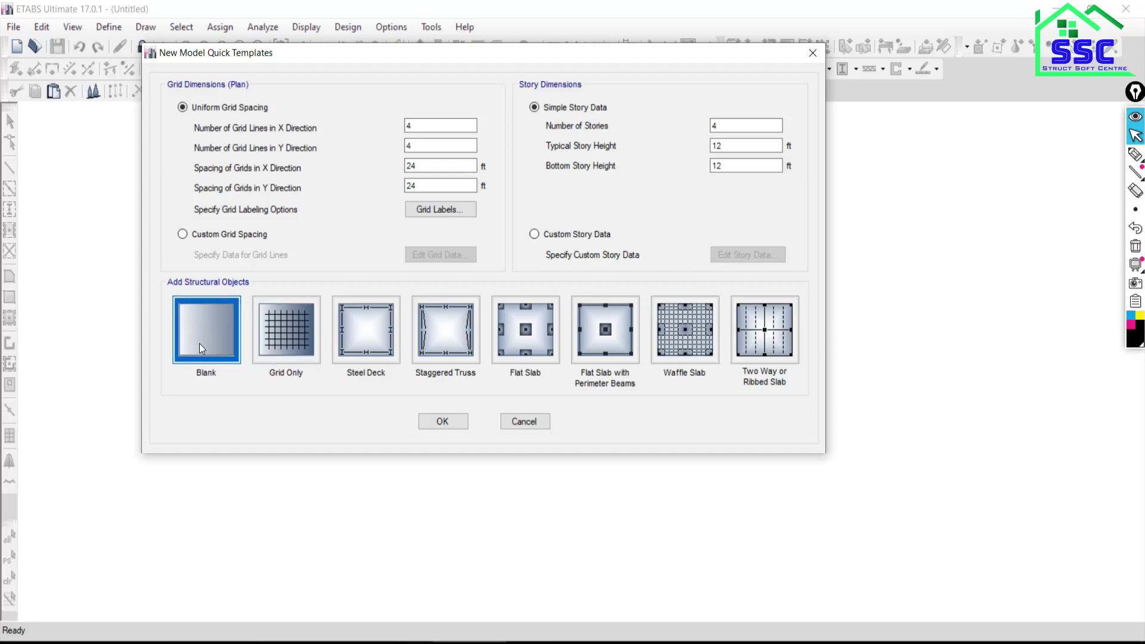
pyautogui.click(434, 420)
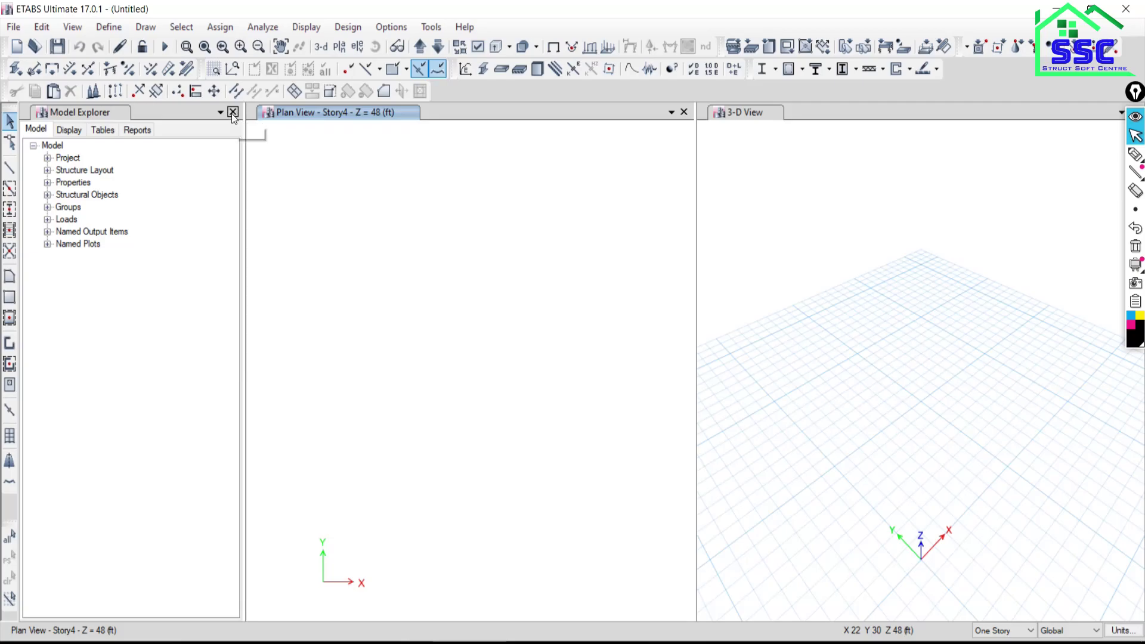
# Close the Model Explorer pane and switch to the Grids folder
pyautogui.click(233, 112)
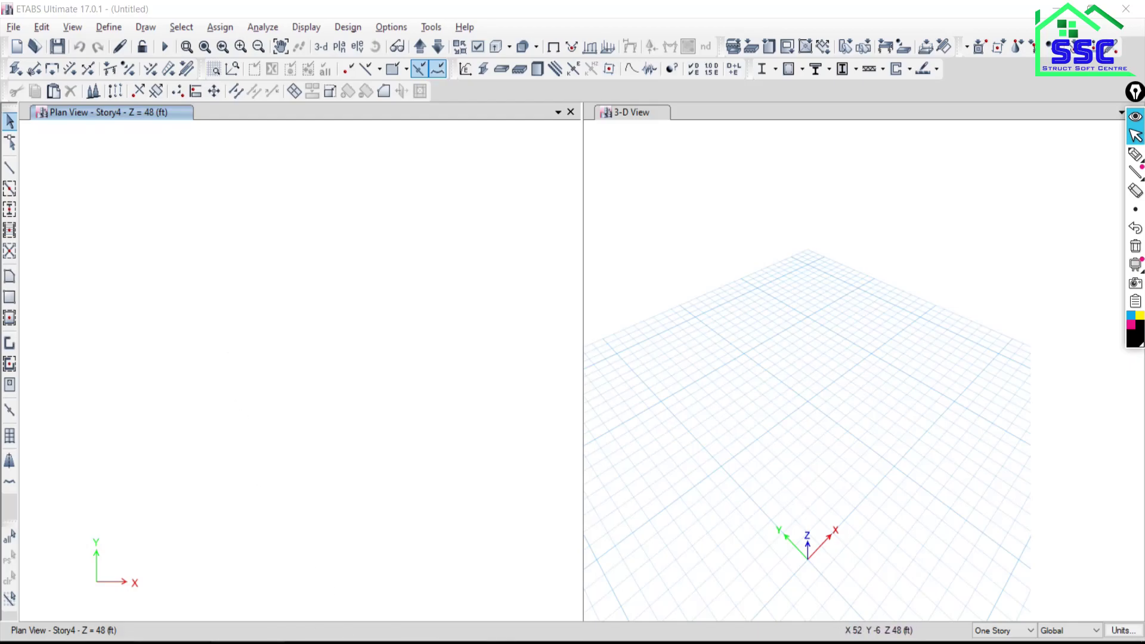
pyautogui.hotkey('alt', 'Tab')
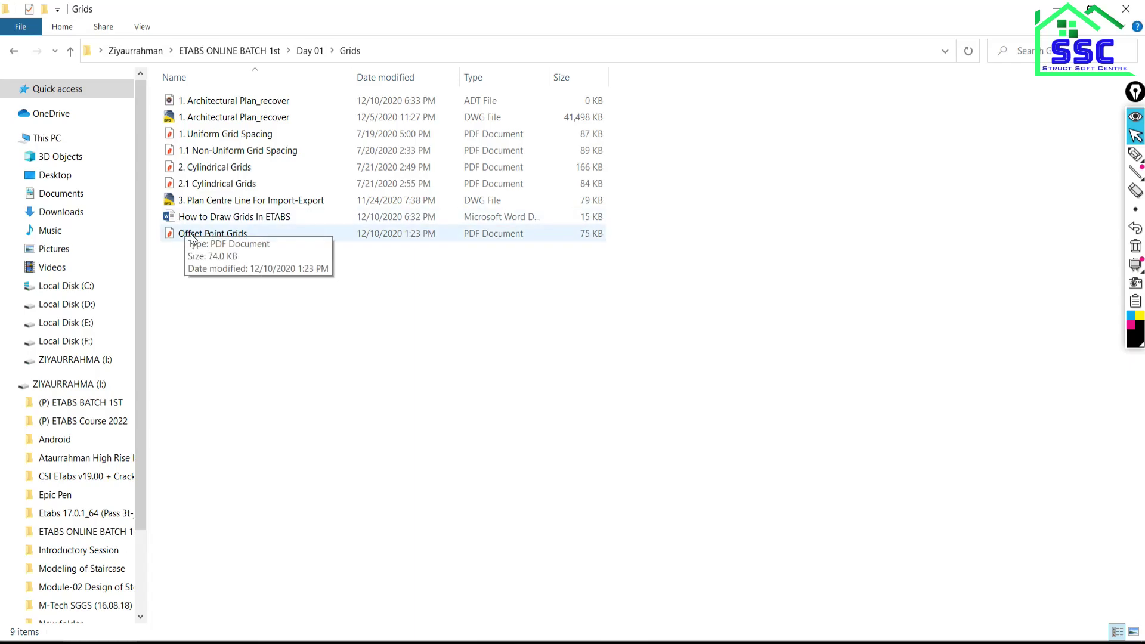
# Review the joint coordinates in Offset Point Grids.pdf in Nitro Pro, then return to ETABS
pyautogui.doubleClick(192, 235)
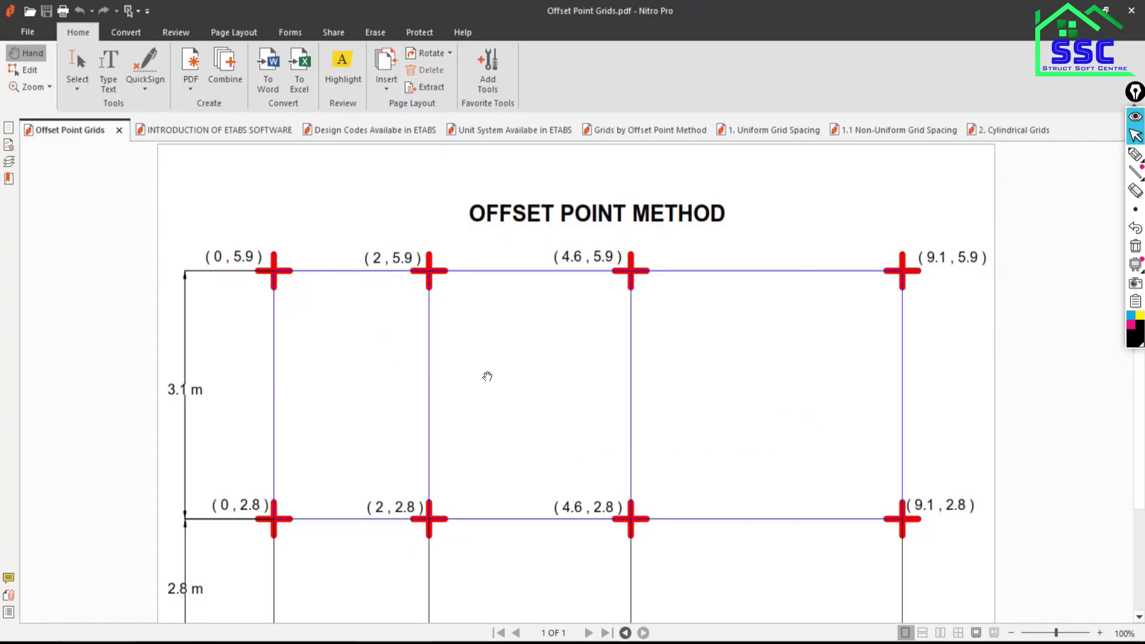
pyautogui.scroll(-3, 486, 376)
pyautogui.scroll(3, 521, 403)
pyautogui.scroll(-3, 521, 404)
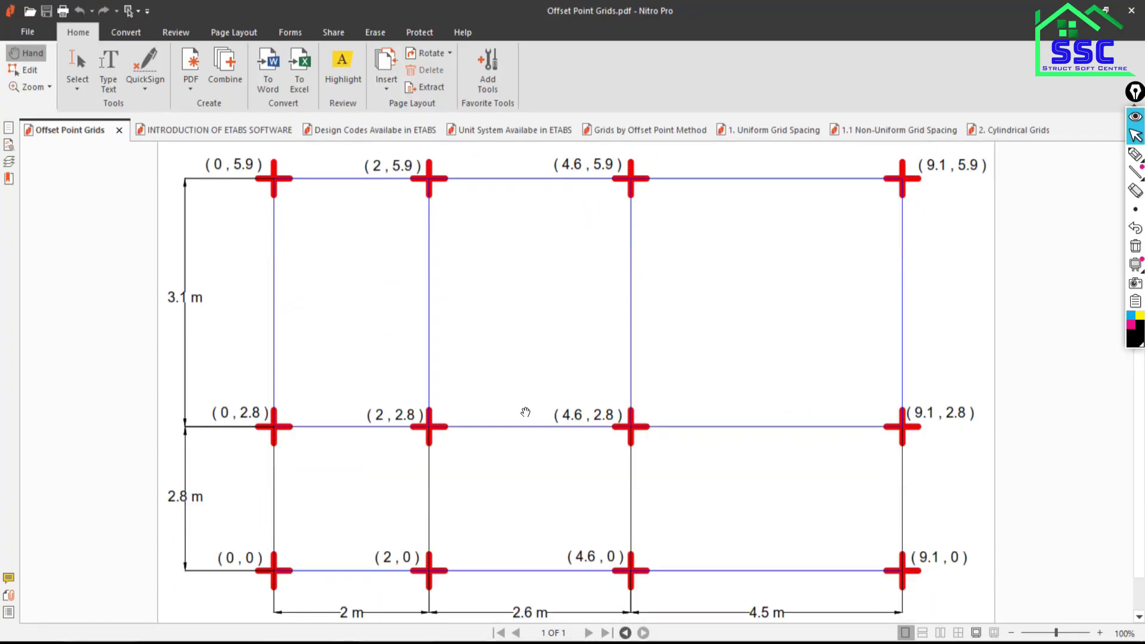
pyautogui.scroll(2, 525, 412)
pyautogui.scroll(-2, 424, 315)
pyautogui.scroll(2, 462, 342)
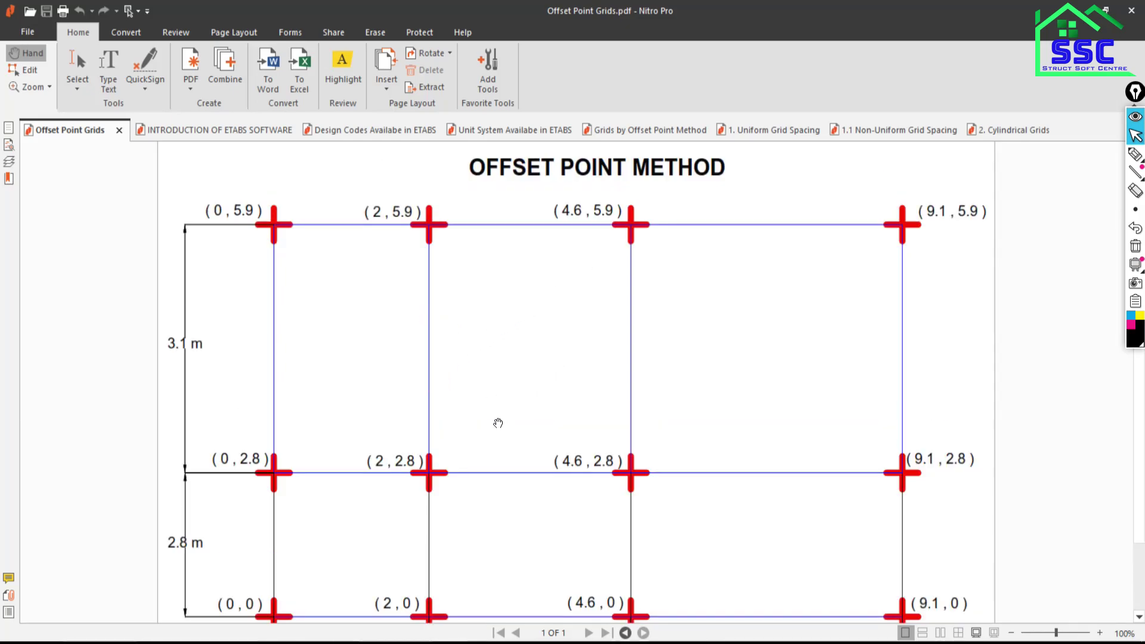
pyautogui.scroll(-2, 325, 534)
pyautogui.scroll(-2, 316, 536)
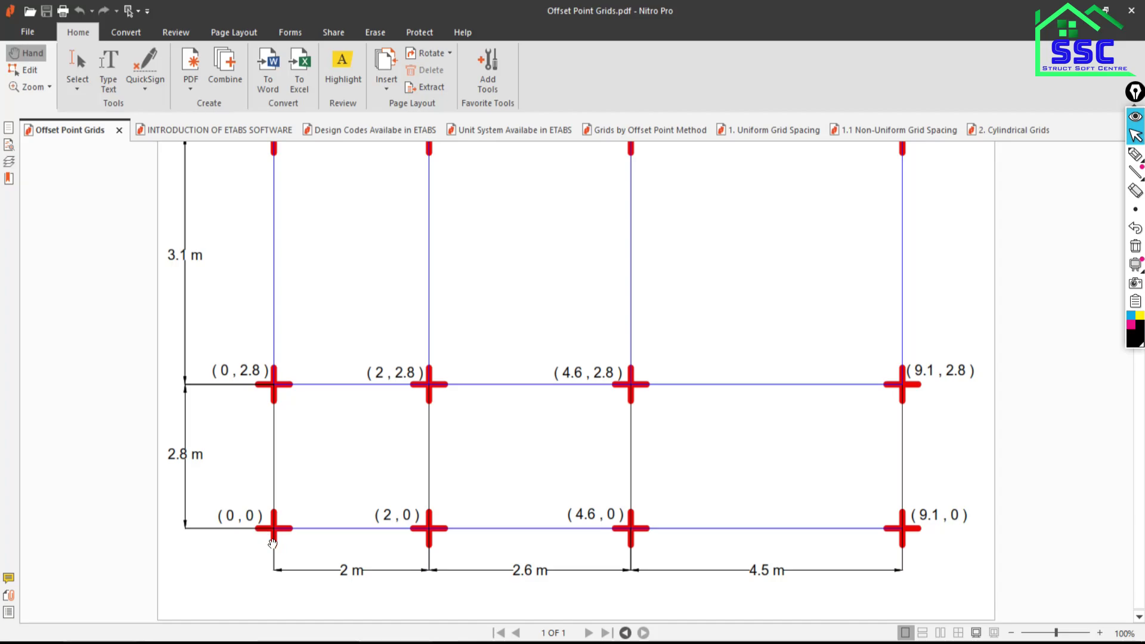
pyautogui.hotkey('alt', 'Tab')
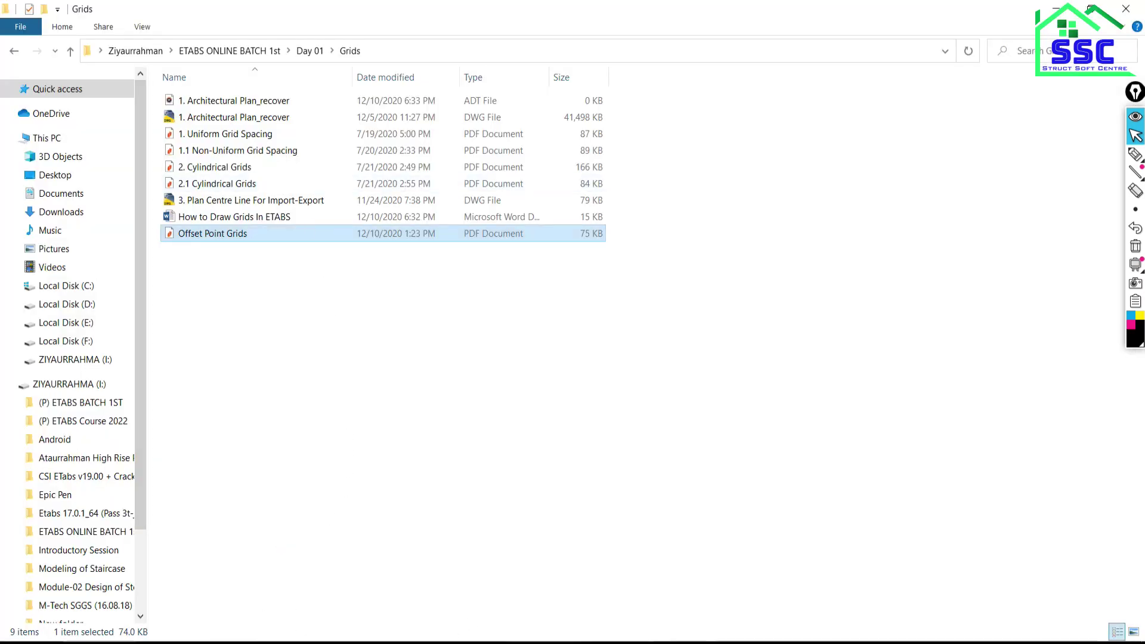
pyautogui.hotkey('alt', 'Tab')
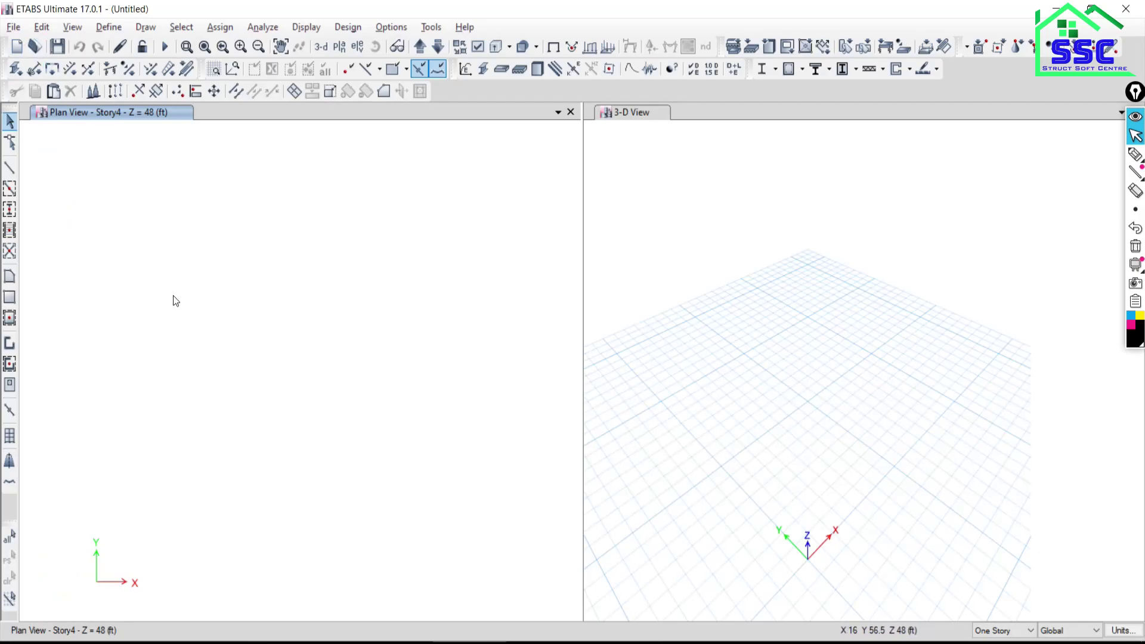
pyautogui.click(145, 27)
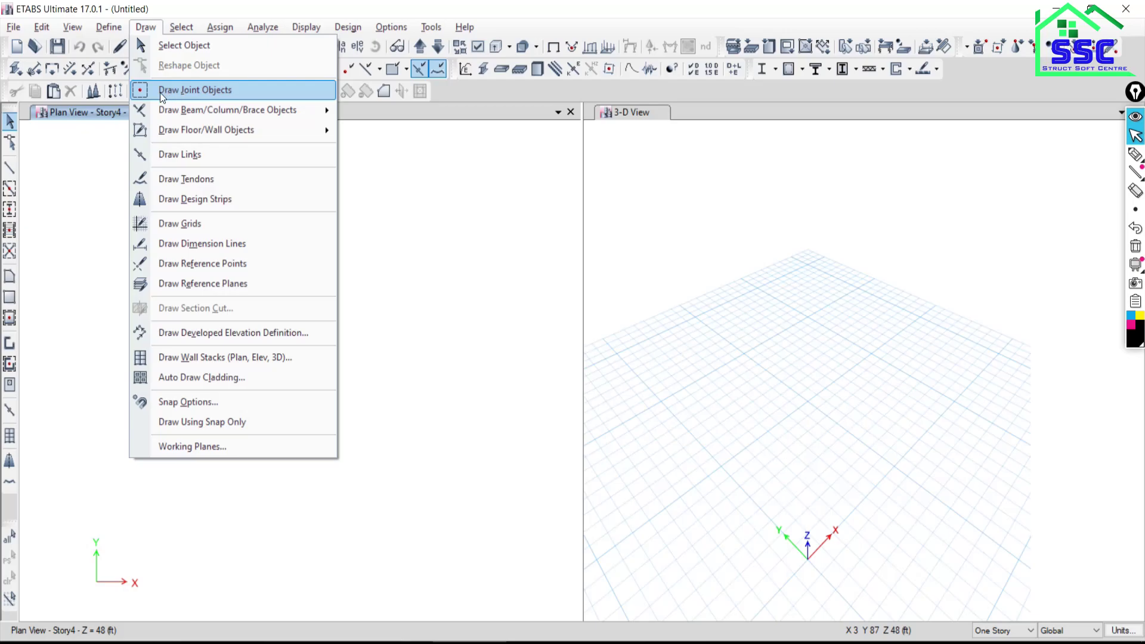
pyautogui.click(177, 45)
pyautogui.click(13, 26)
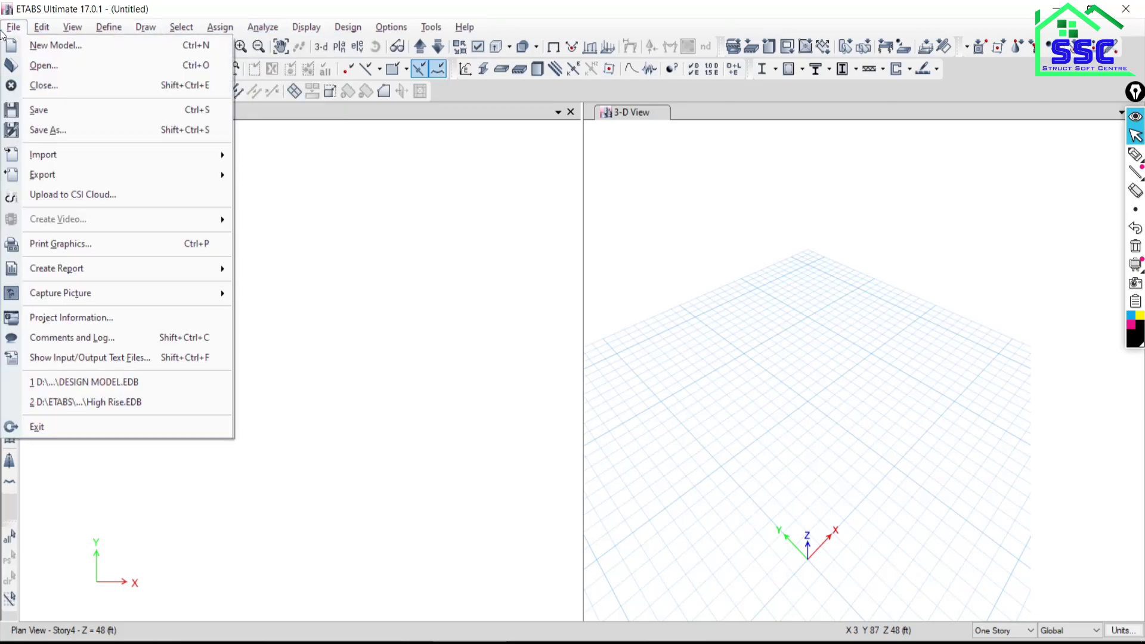
pyautogui.click(18, 27)
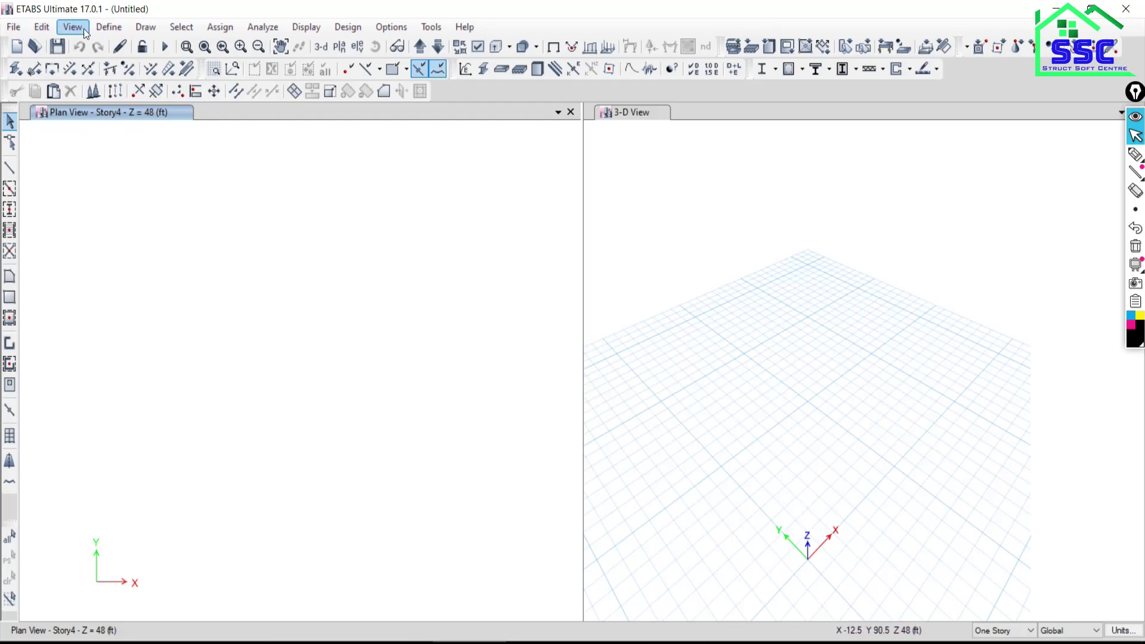
pyautogui.click(145, 27)
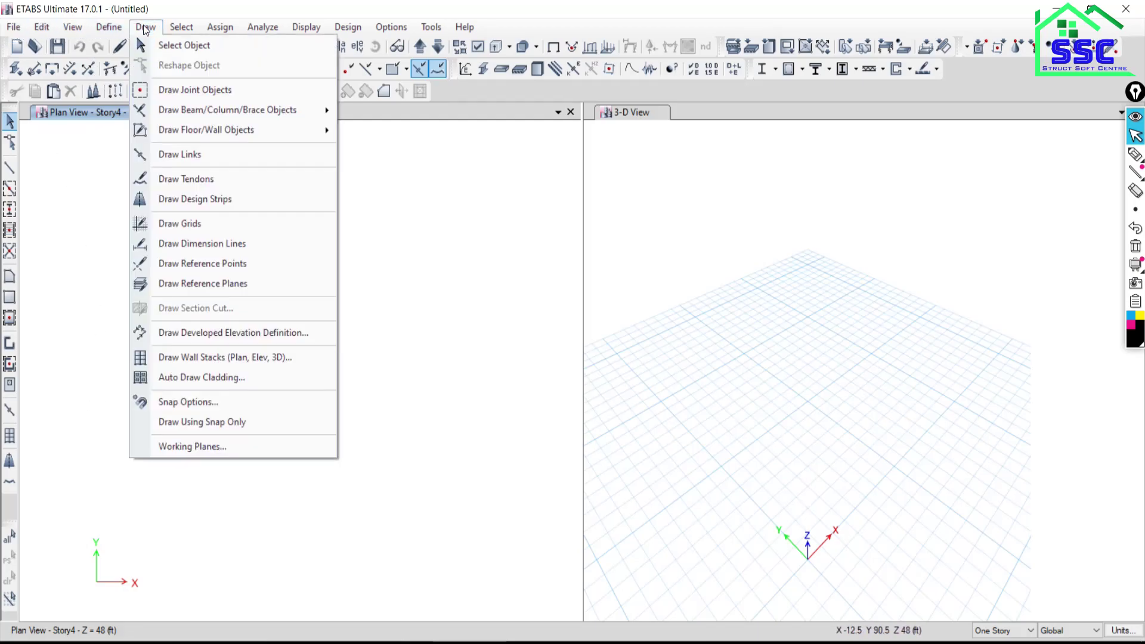
pyautogui.click(187, 92)
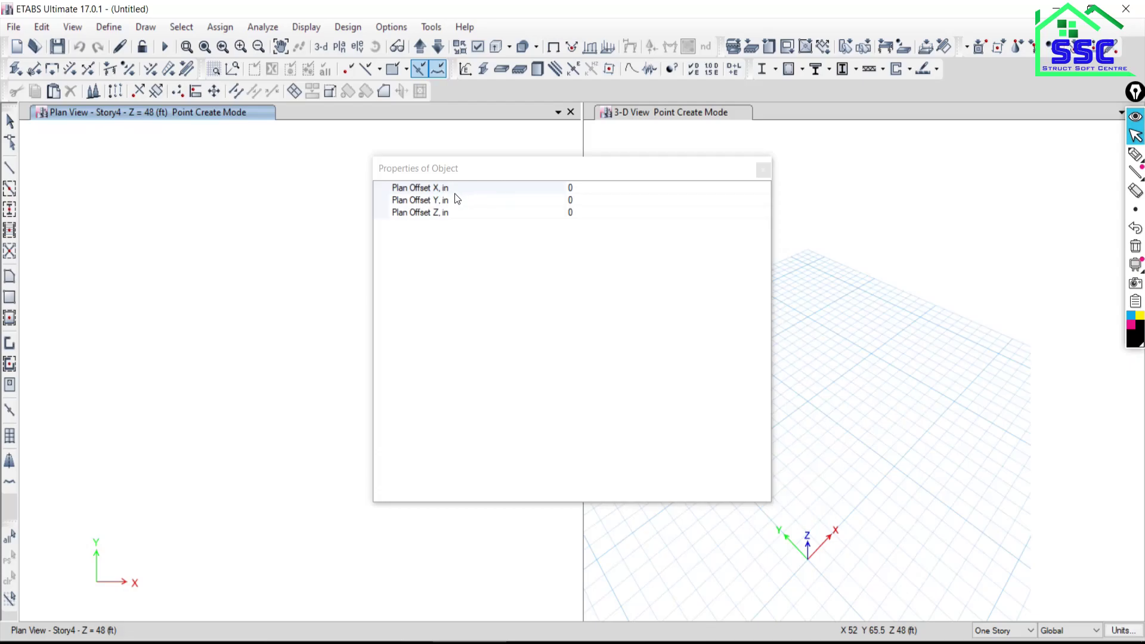
pyautogui.moveTo(539, 173); pyautogui.dragTo(417, 118)
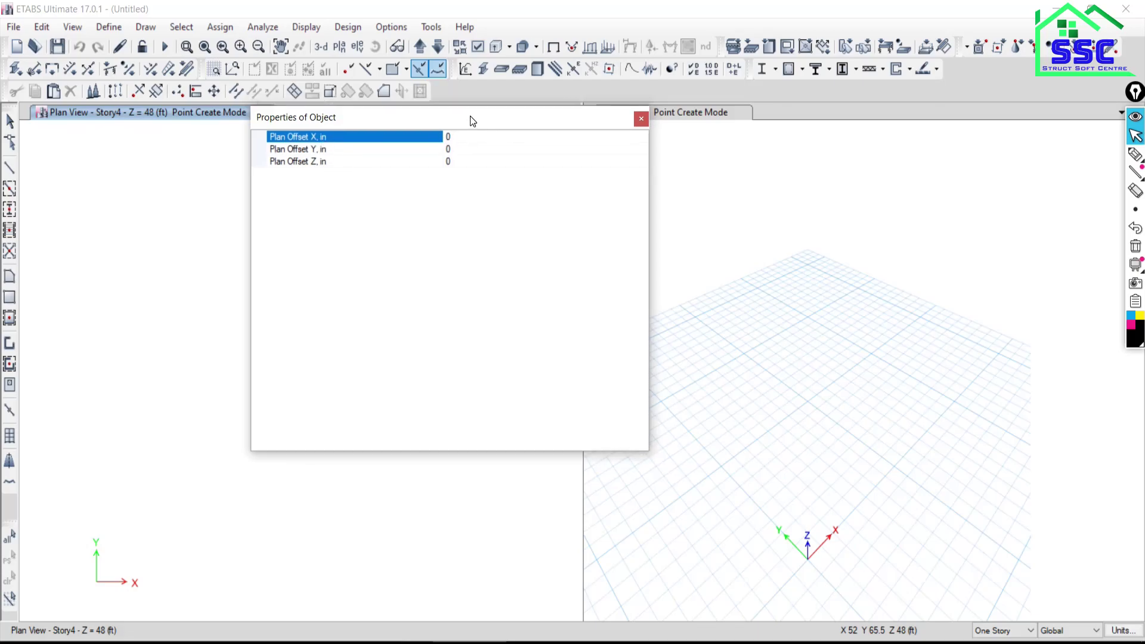
pyautogui.moveTo(470, 116); pyautogui.dragTo(467, 153)
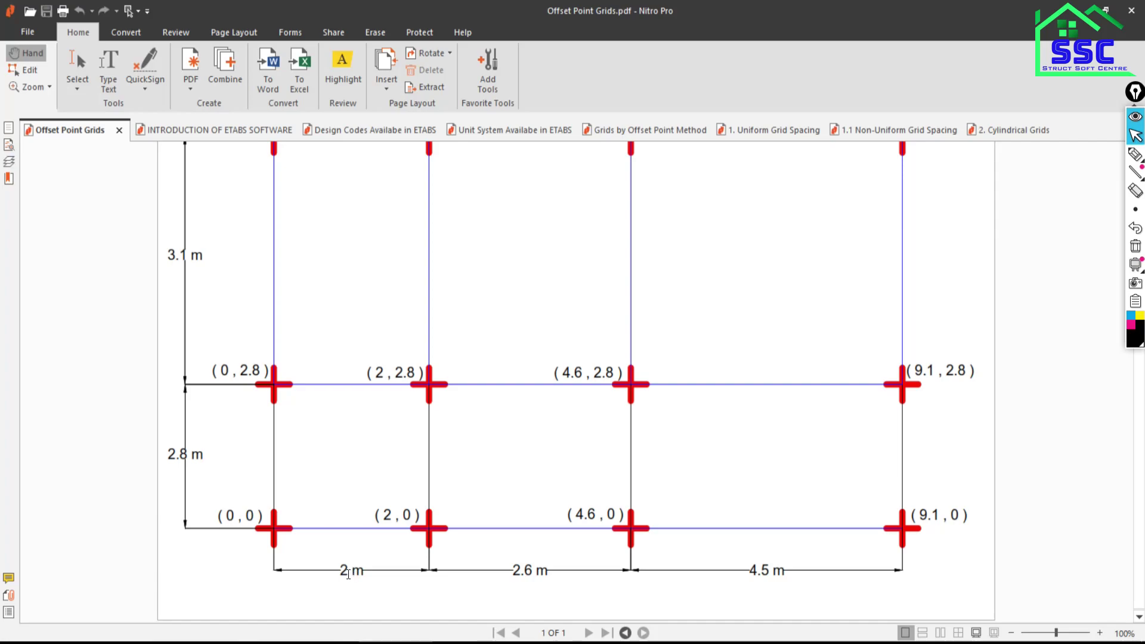
pyautogui.hotkey('alt', 'Tab')
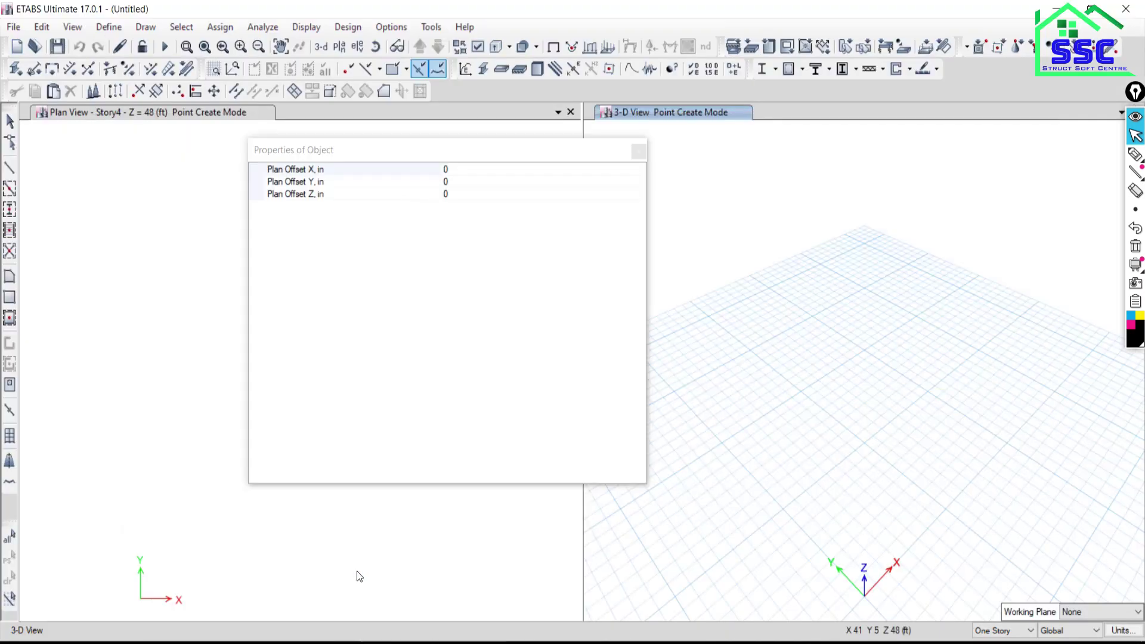
# Stop placing joints and switch the display units to Metric SI Defaults
pyautogui.click(639, 151)
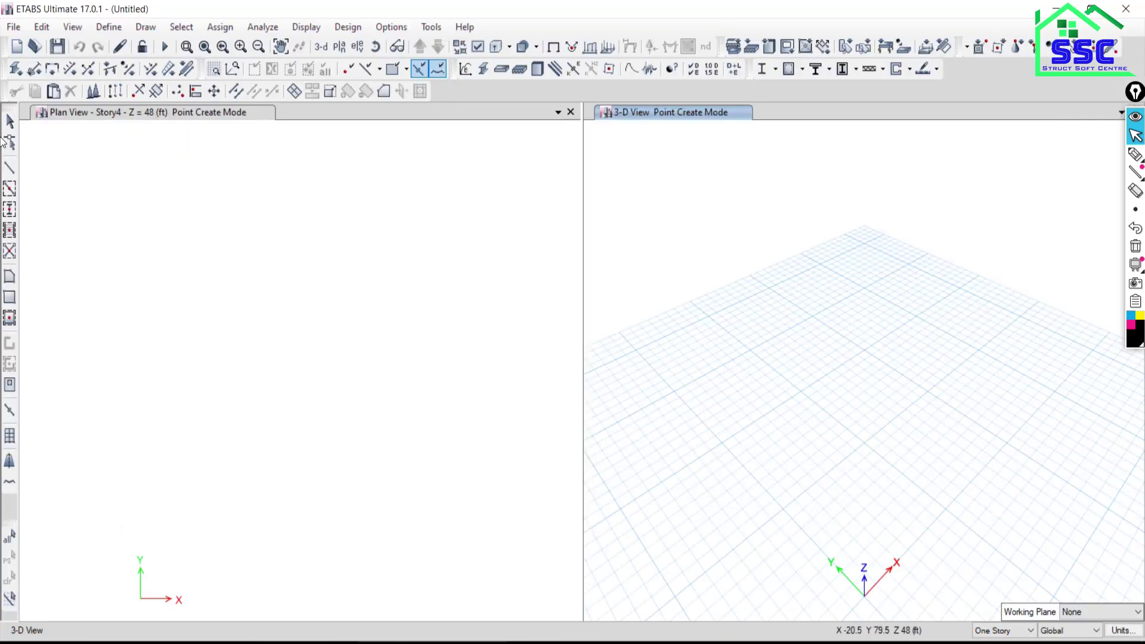
pyautogui.click(9, 121)
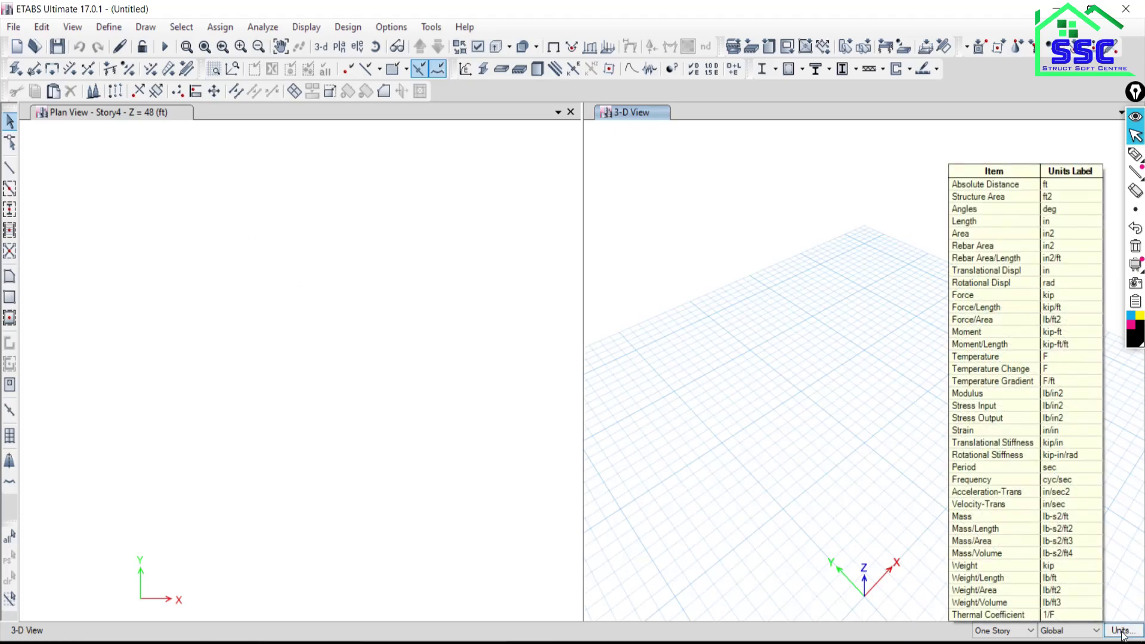
pyautogui.moveTo(1121, 631)
pyautogui.click(1121, 633)
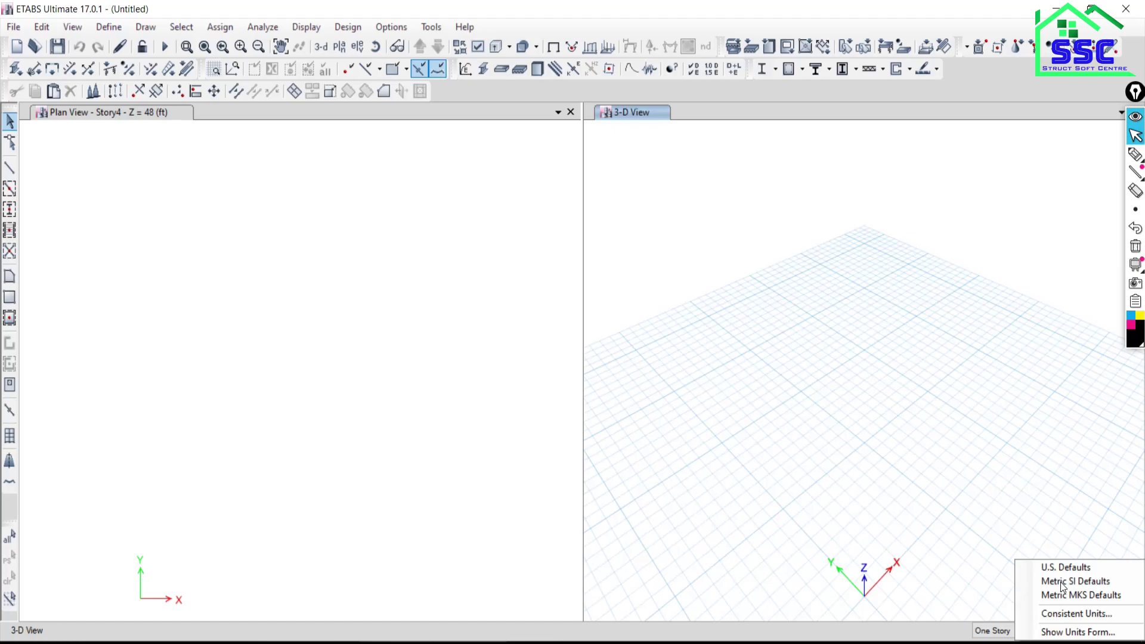
pyautogui.click(1062, 582)
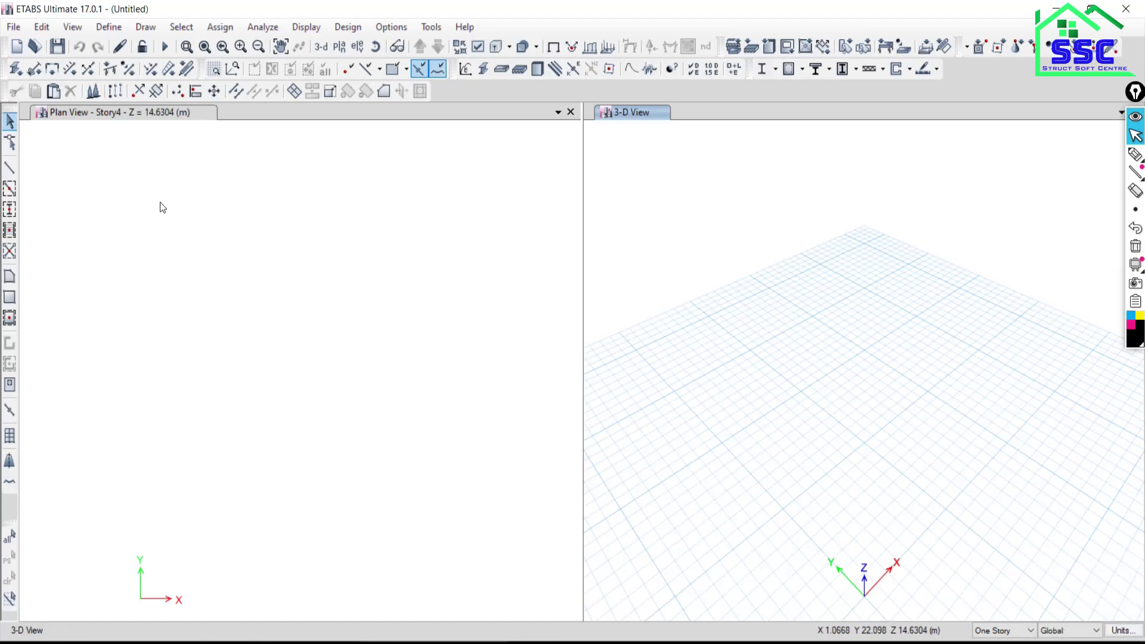
# Place the first joint at the plan origin (0, 0) with zero offsets
pyautogui.click(140, 26)
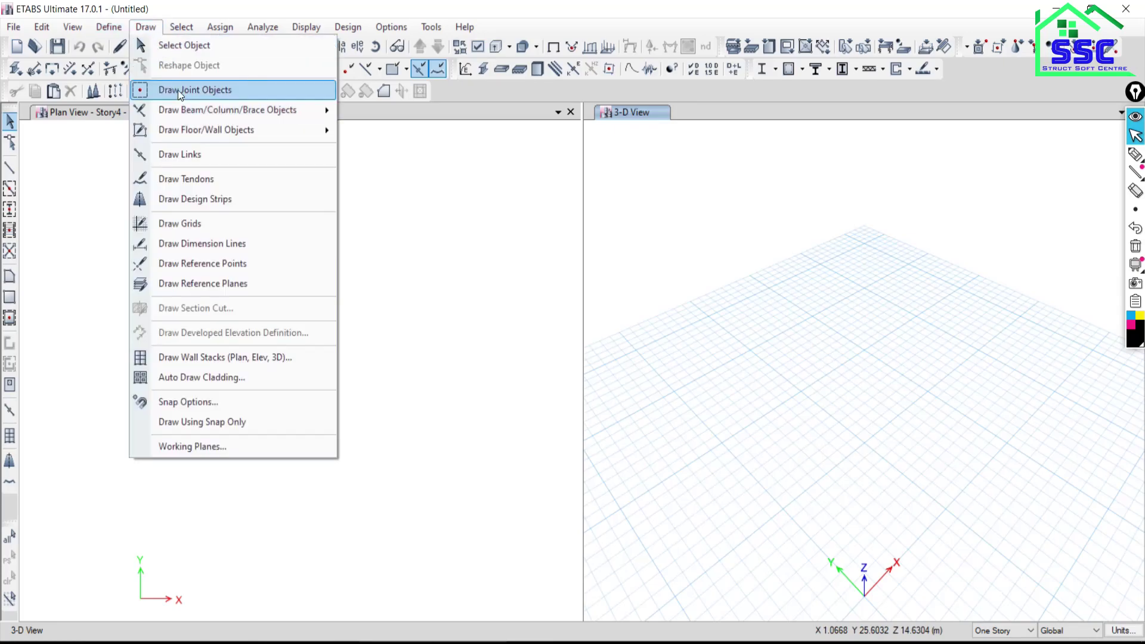
pyautogui.click(174, 94)
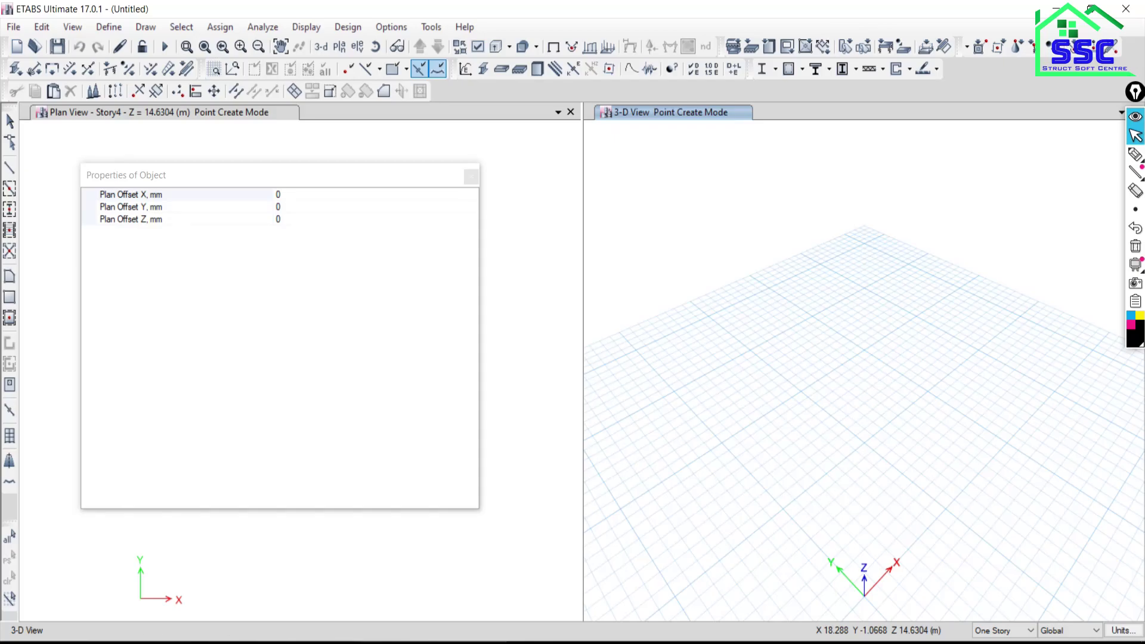
pyautogui.click(218, 639)
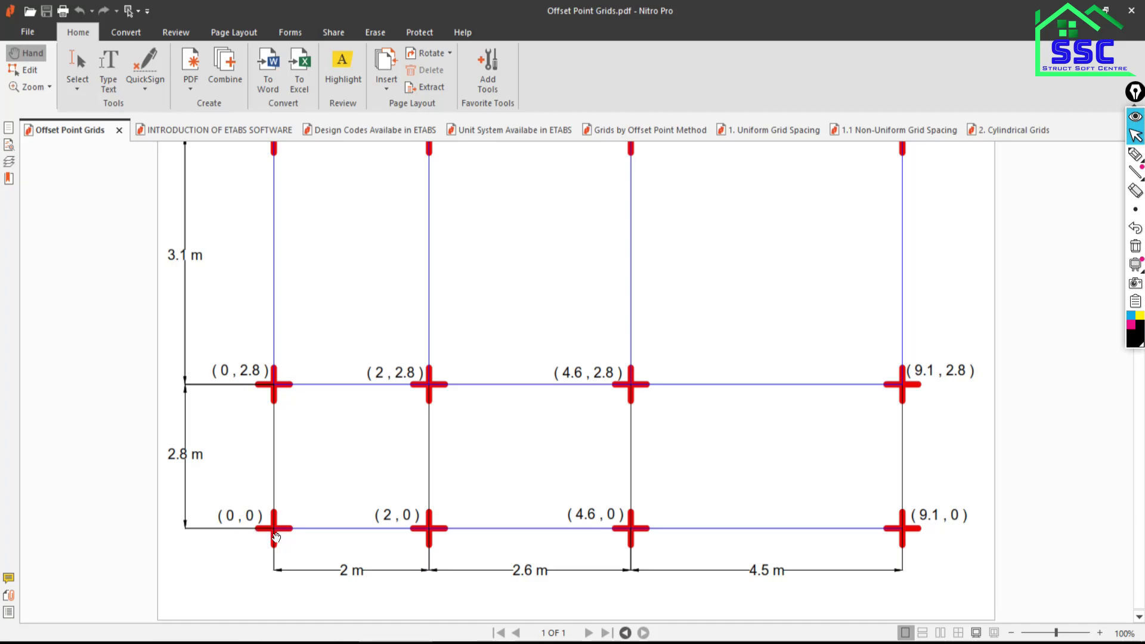
pyautogui.hotkey('alt', 'Tab')
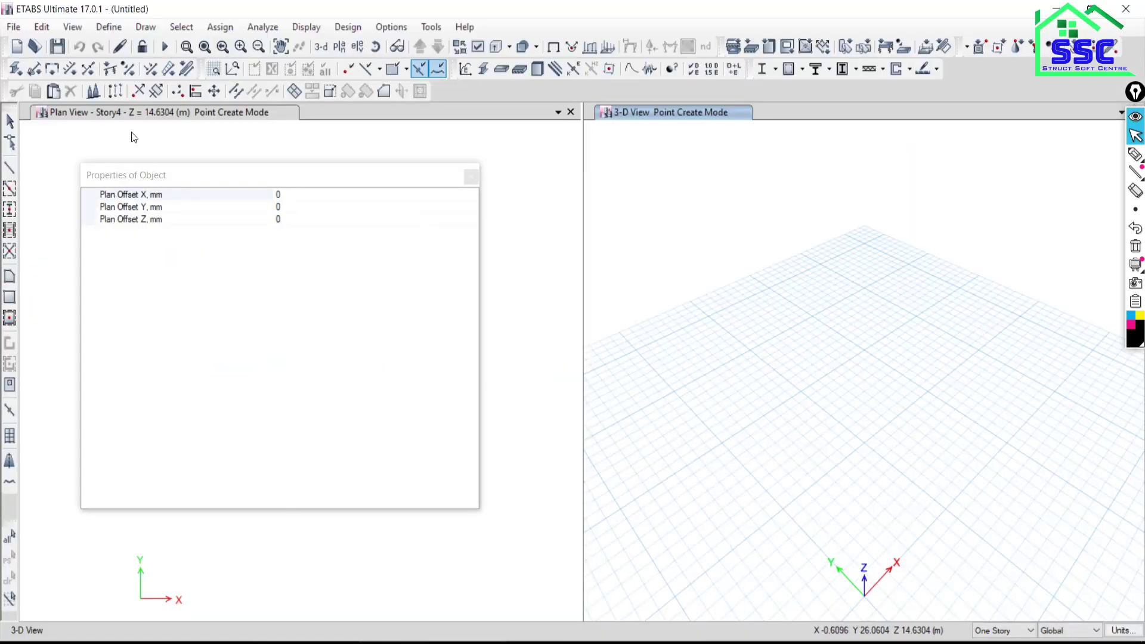
pyautogui.click(471, 178)
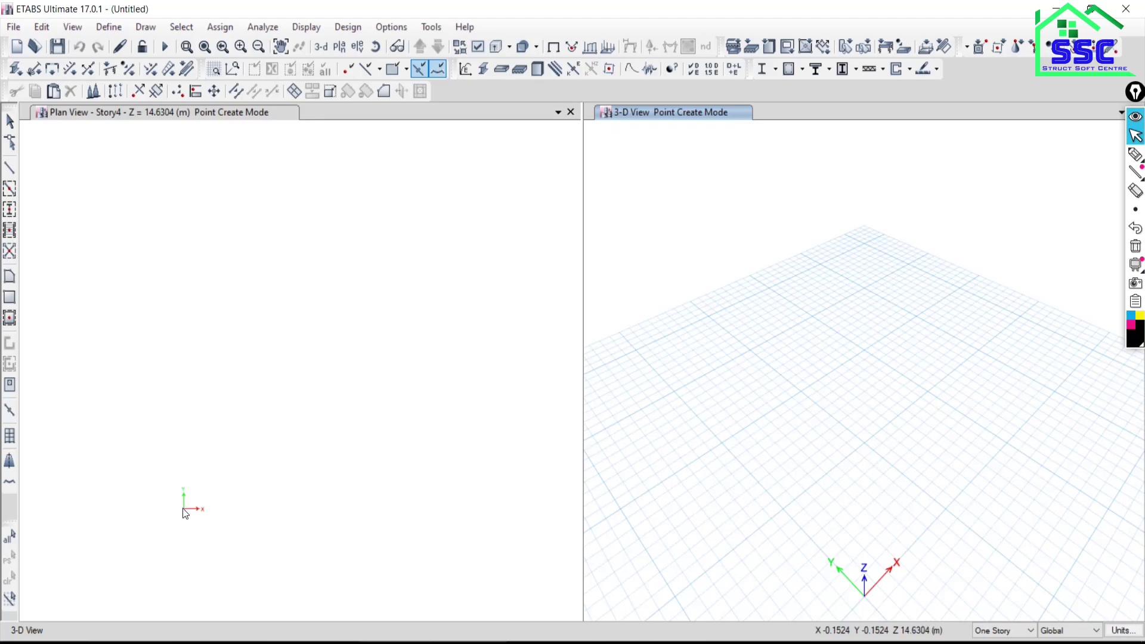
pyautogui.click(185, 510)
pyautogui.scroll(2, 191, 510)
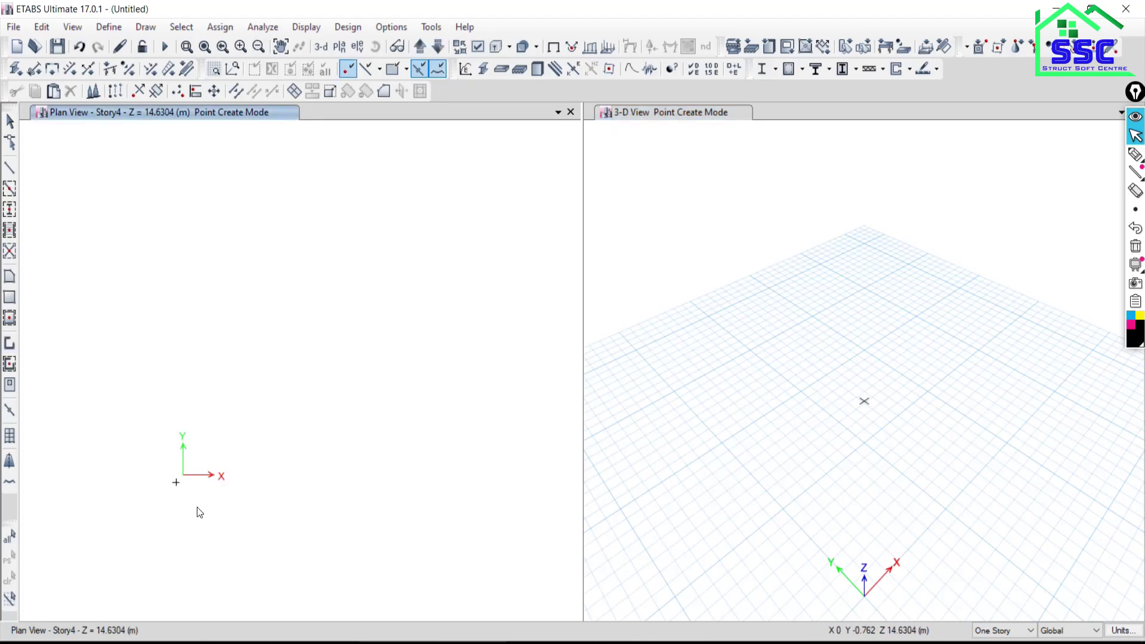
pyautogui.scroll(3, 261, 482)
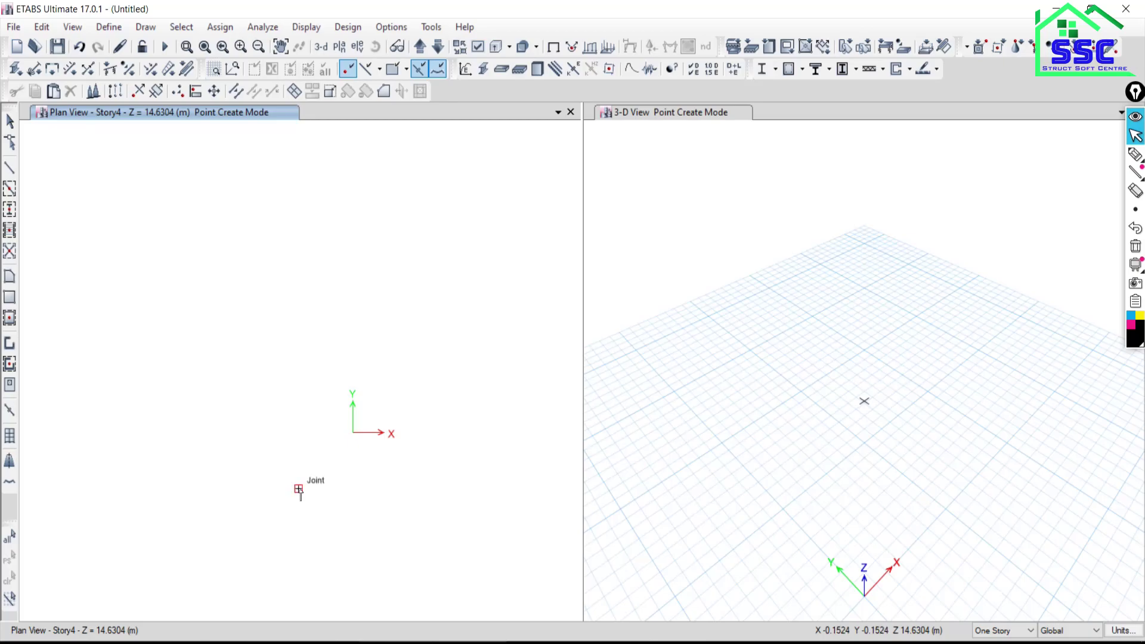
# Check the joint coordinates in the Offset Point Grids drawing
pyautogui.hotkey('alt', 'Tab')
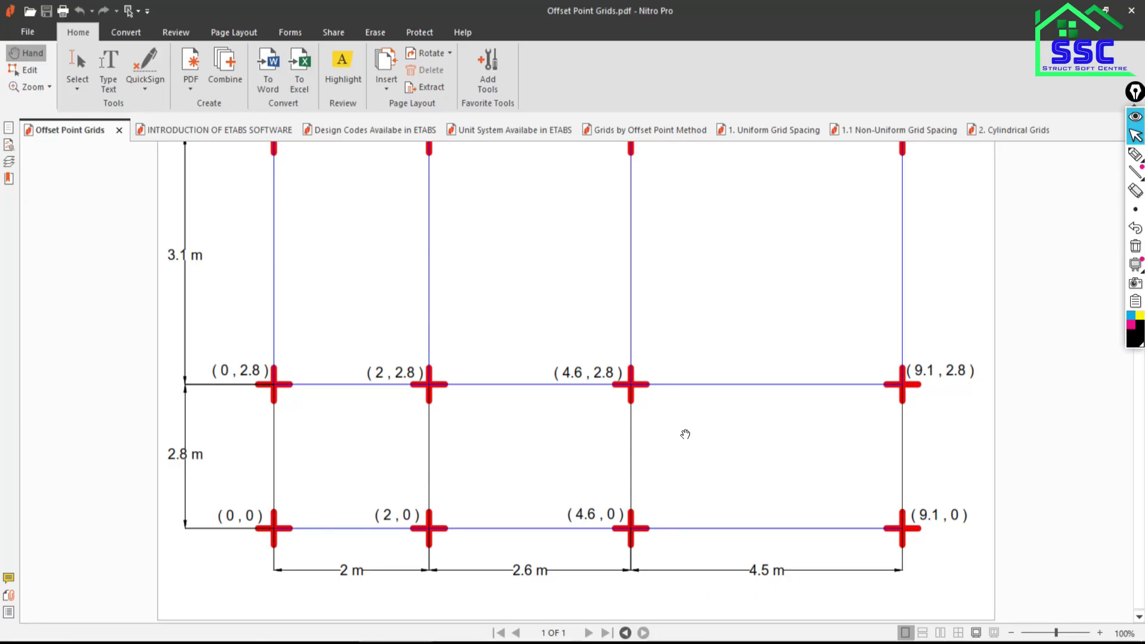
pyautogui.hotkey('alt', 'Tab')
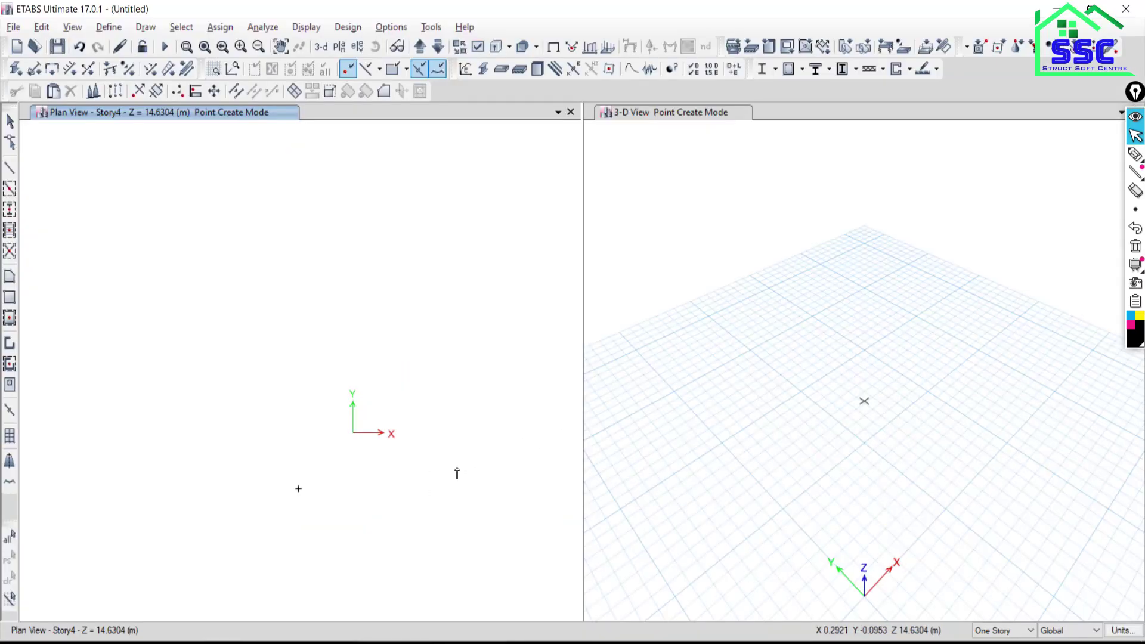
pyautogui.hotkey('alt', 'Tab')
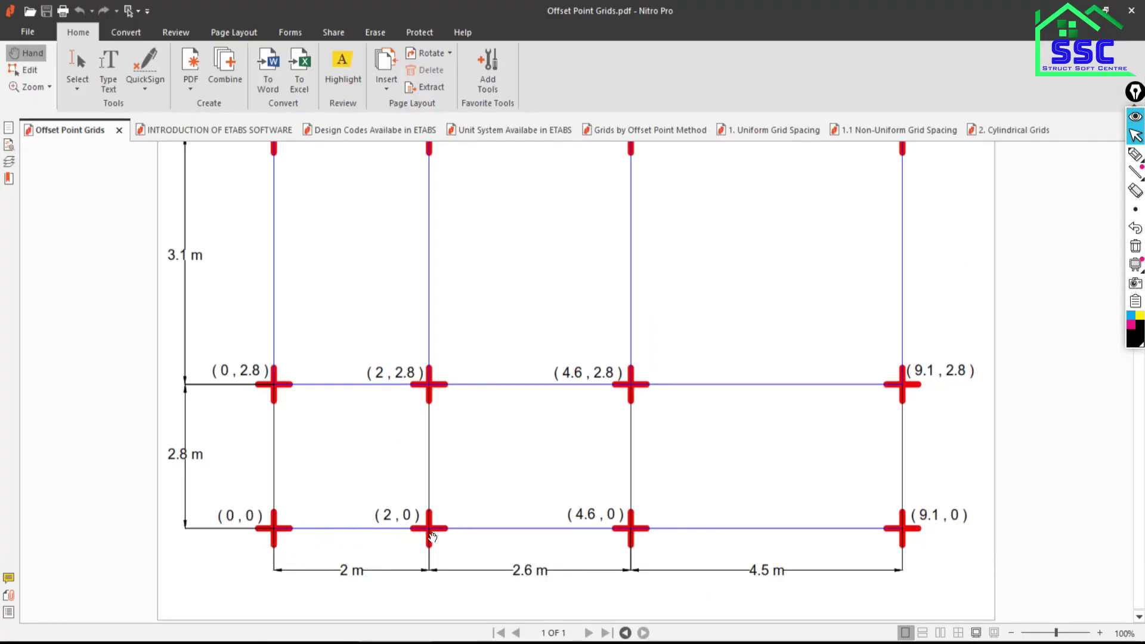
pyautogui.hotkey('alt', 'Tab')
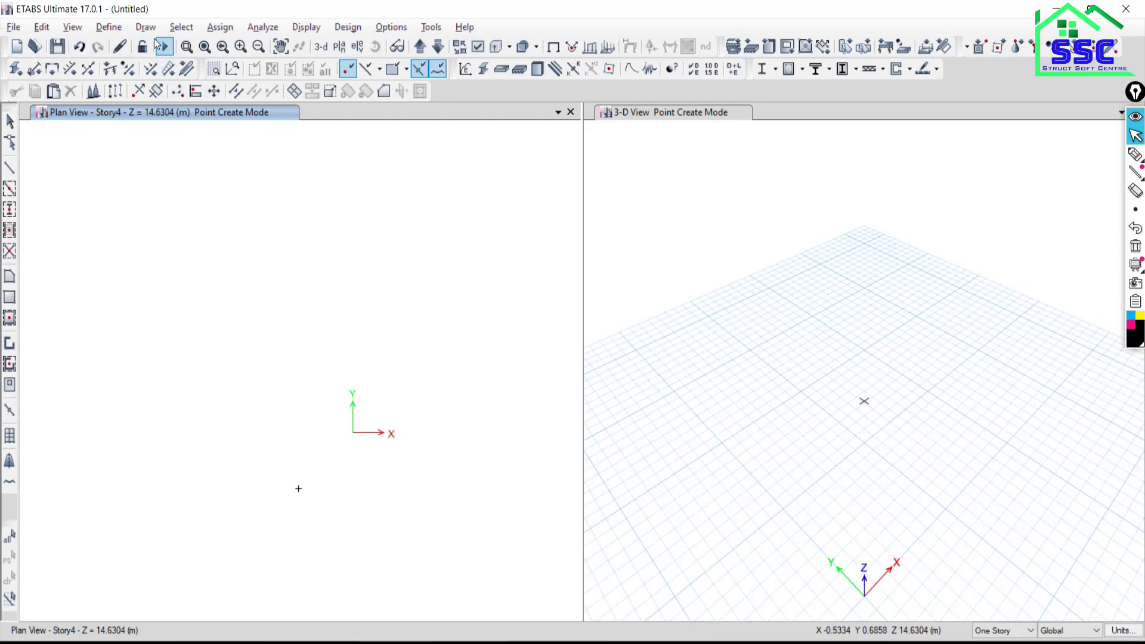
# Place a second joint at Plan Offset X 200 from the origin joint
pyautogui.click(143, 28)
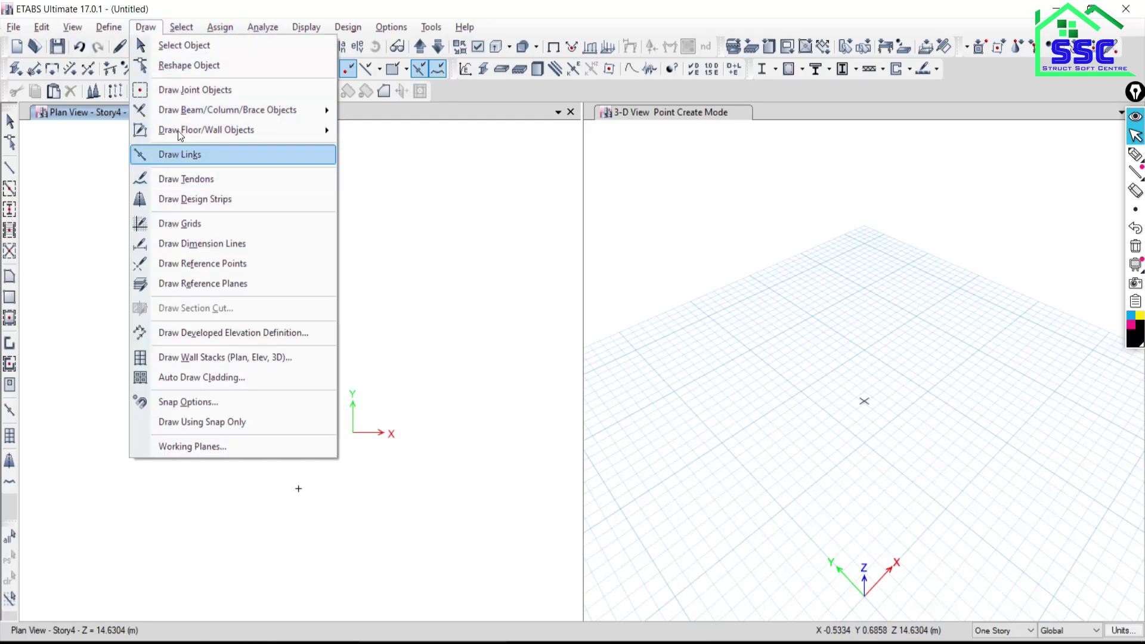
pyautogui.click(177, 90)
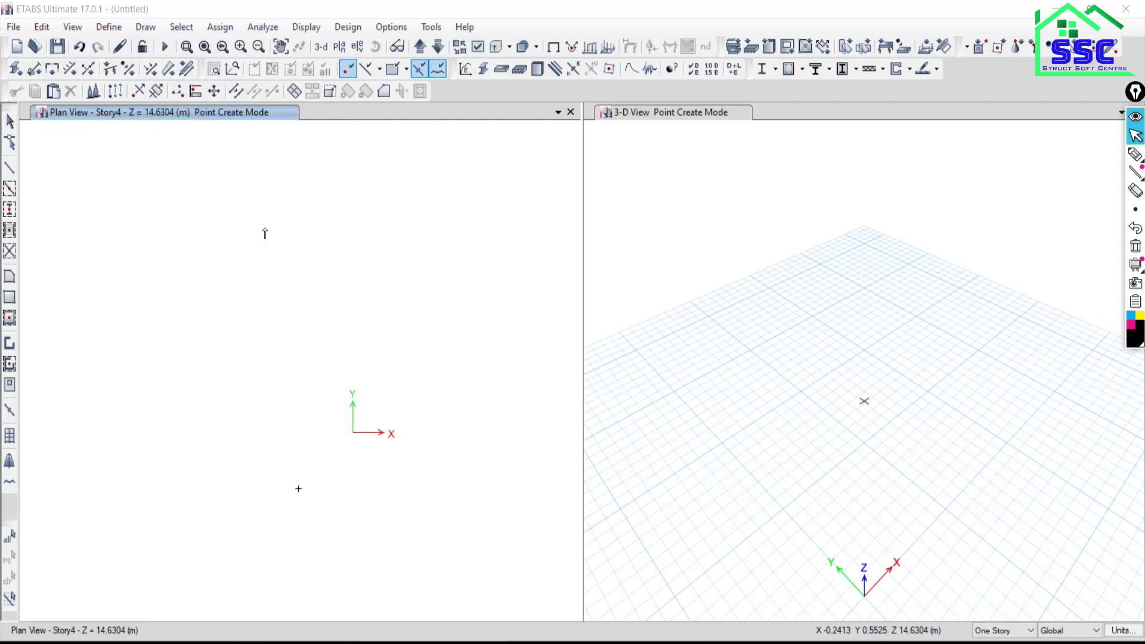
pyautogui.click(288, 195)
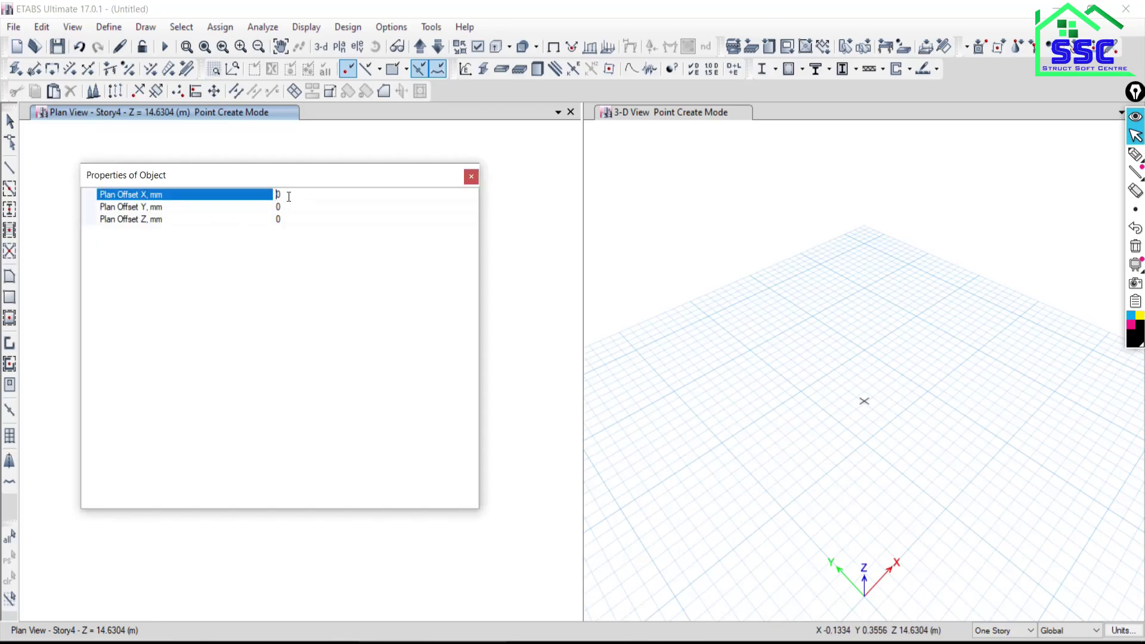
pyautogui.write('2')
pyautogui.write('000')
pyautogui.click(471, 176)
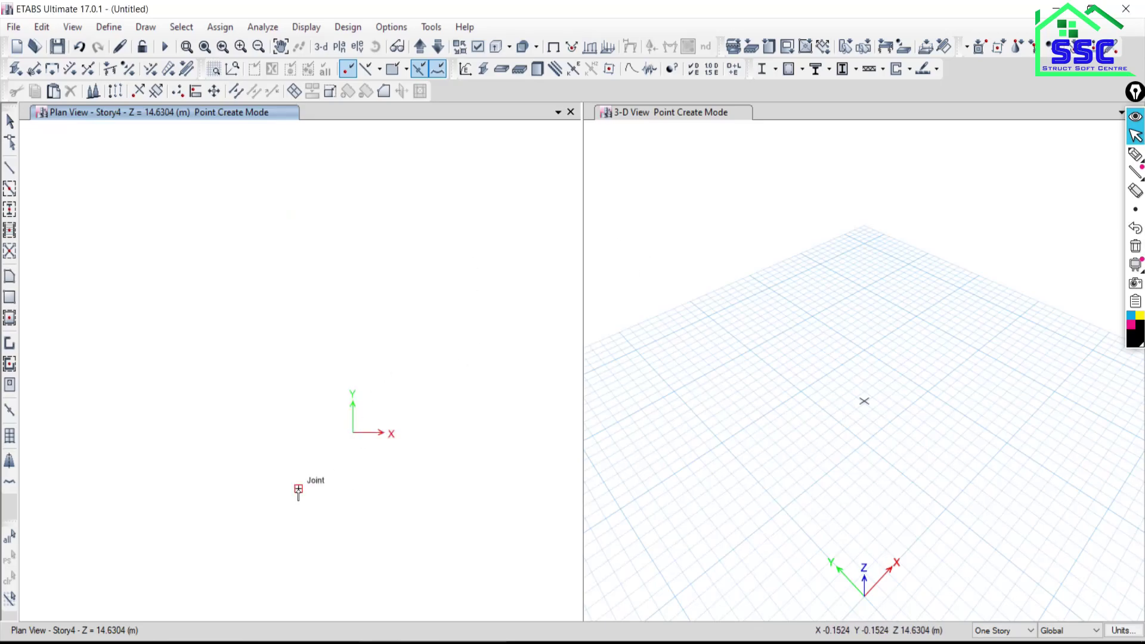
pyautogui.click(298, 491)
pyautogui.moveTo(454, 547)
pyautogui.mouseDown(button='middle')
pyautogui.moveTo(273, 389)
pyautogui.moveTo(321, 400)
pyautogui.mouseUp(button='middle')
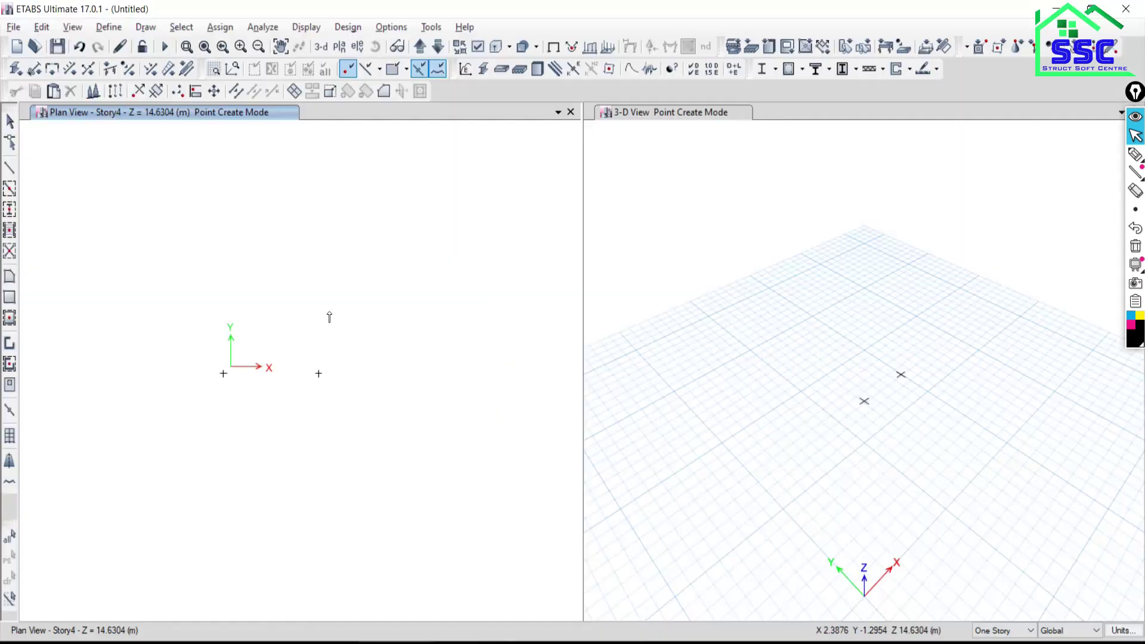
# Place a third joint farther along X, entering 46 as the Plan Offset X
pyautogui.click(146, 27)
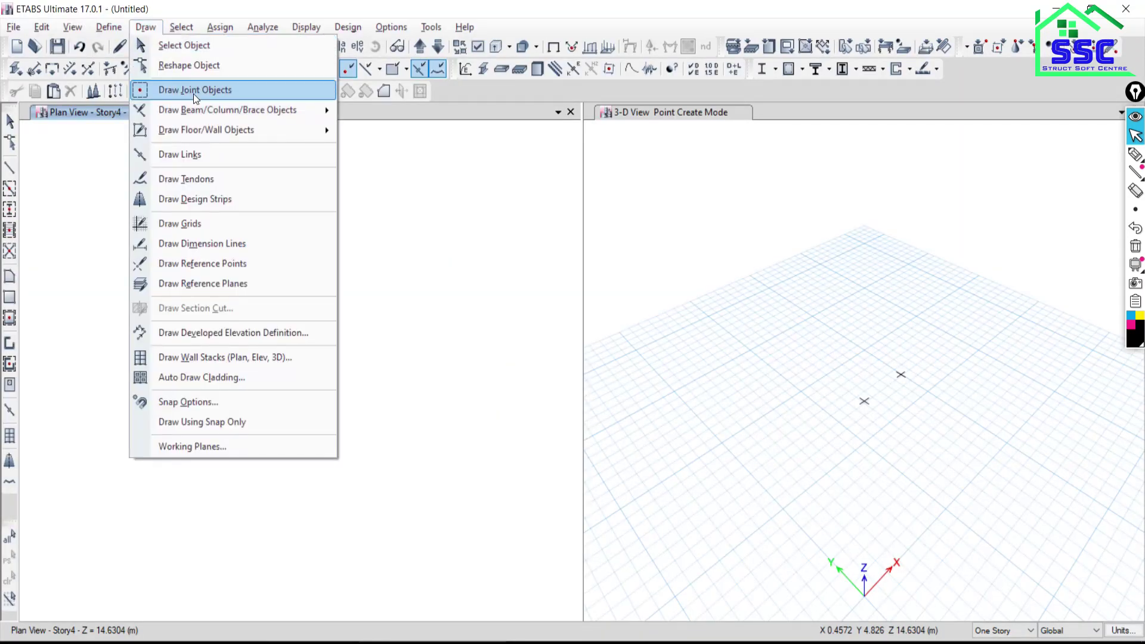
pyautogui.click(188, 90)
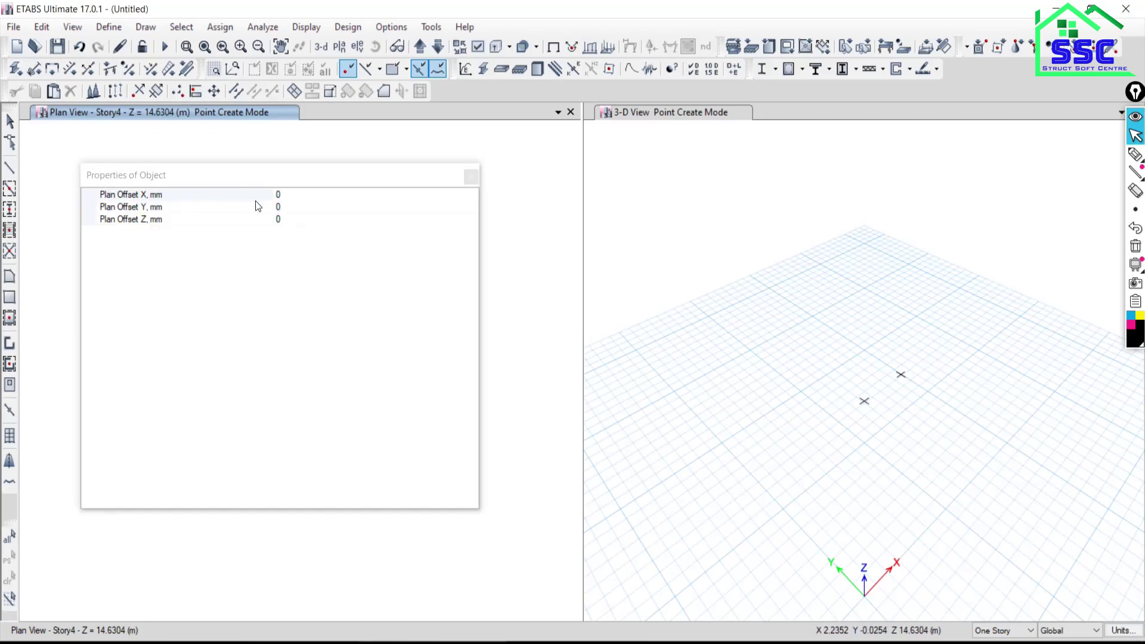
pyautogui.click(288, 196)
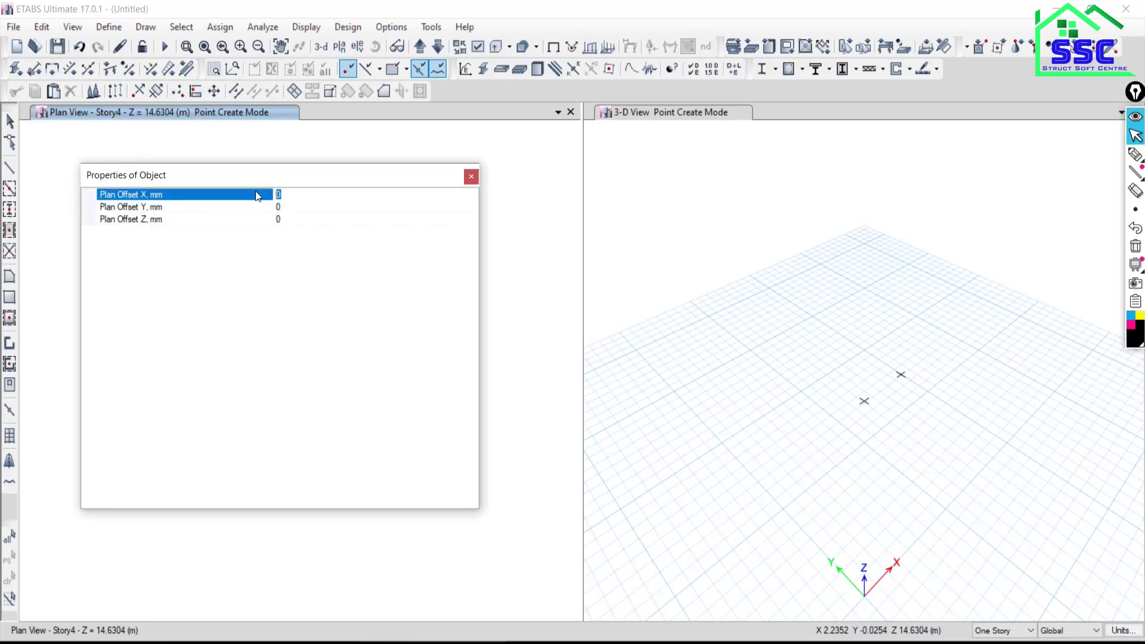
pyautogui.write('4')
pyautogui.write('600')
pyautogui.click(471, 176)
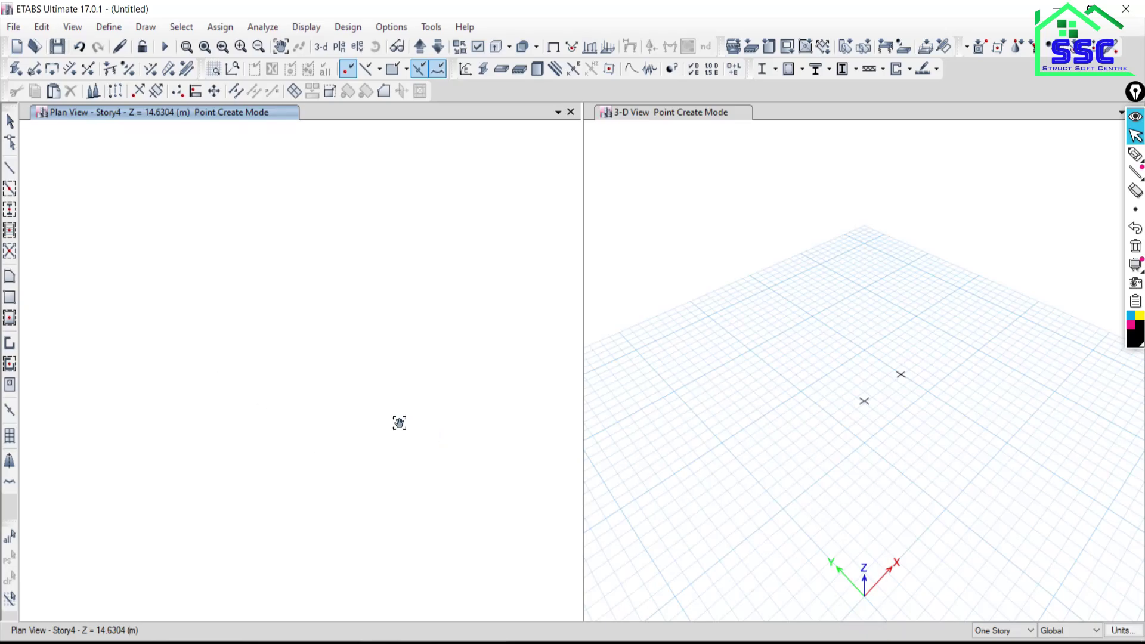
pyautogui.scroll(-3, 394, 416)
pyautogui.scroll(2, 394, 417)
pyautogui.scroll(-2, 213, 396)
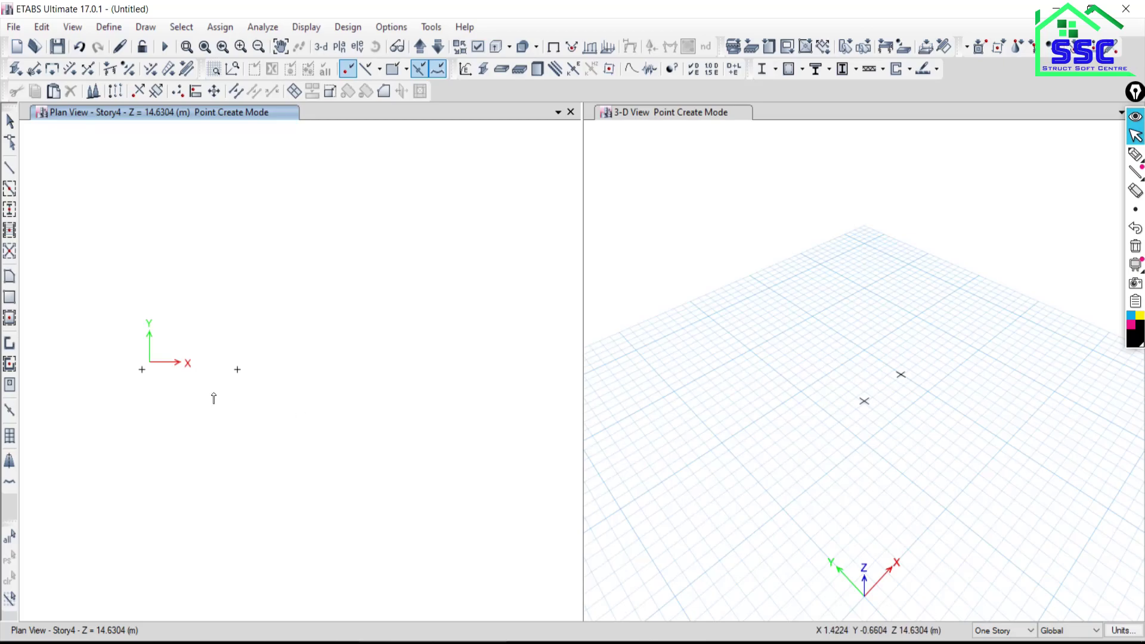
pyautogui.scroll(2, 149, 384)
pyautogui.scroll(-2, 146, 379)
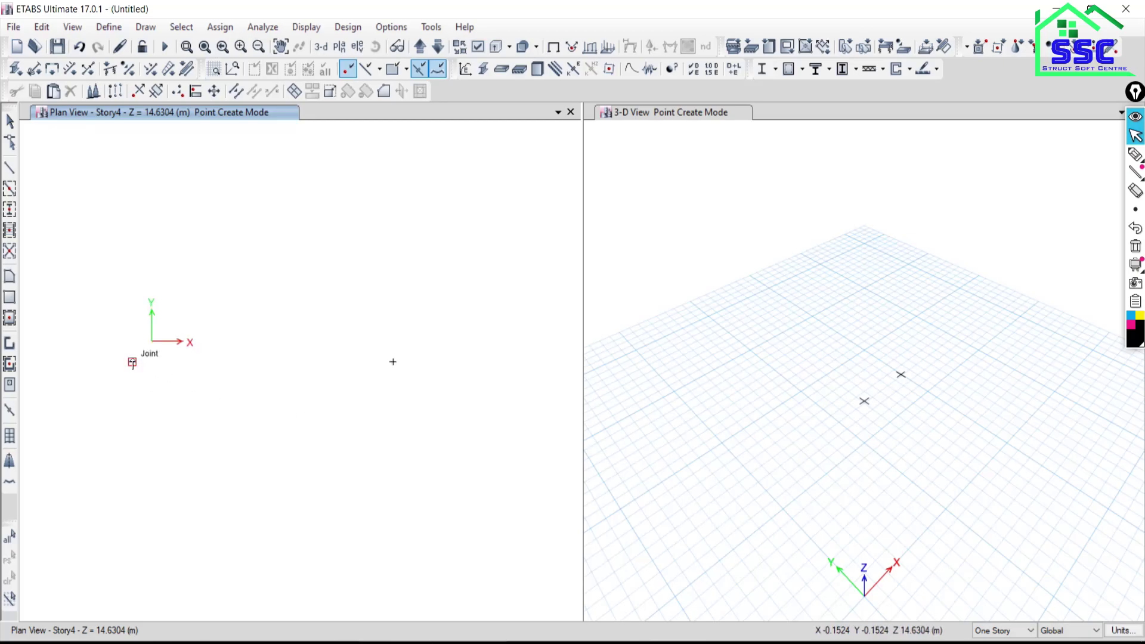
pyautogui.scroll(2, 391, 360)
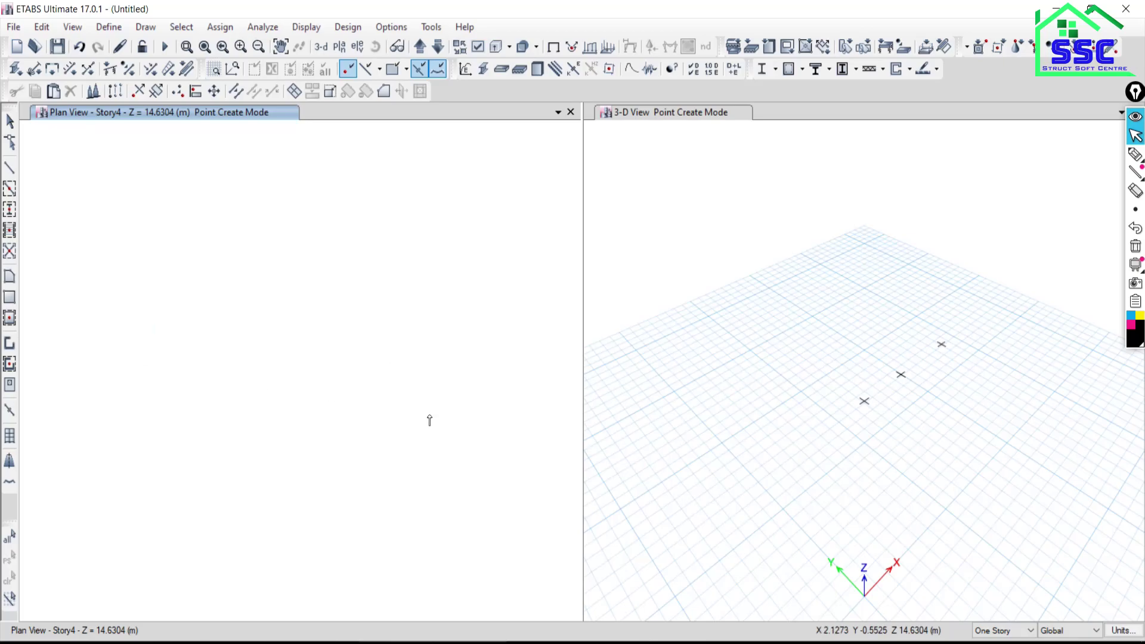
pyautogui.click(460, 422)
pyautogui.scroll(-3, 369, 417)
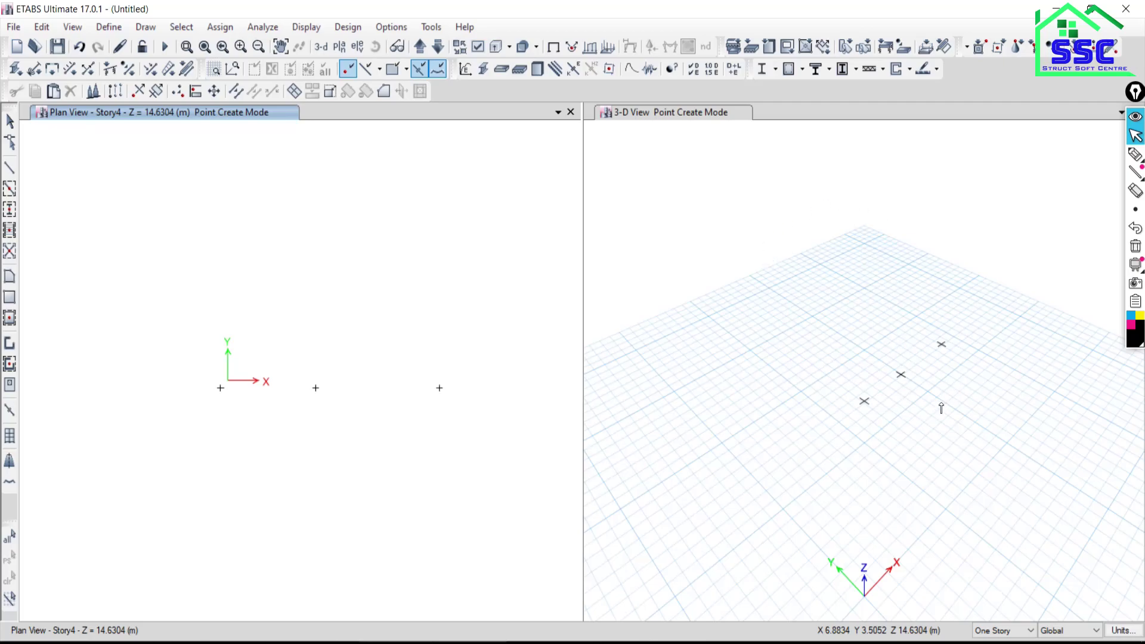
# Place the fourth bottom-row joint at (9.1, 0) using Plan Offset X 9100
pyautogui.hotkey('alt', 'Tab')
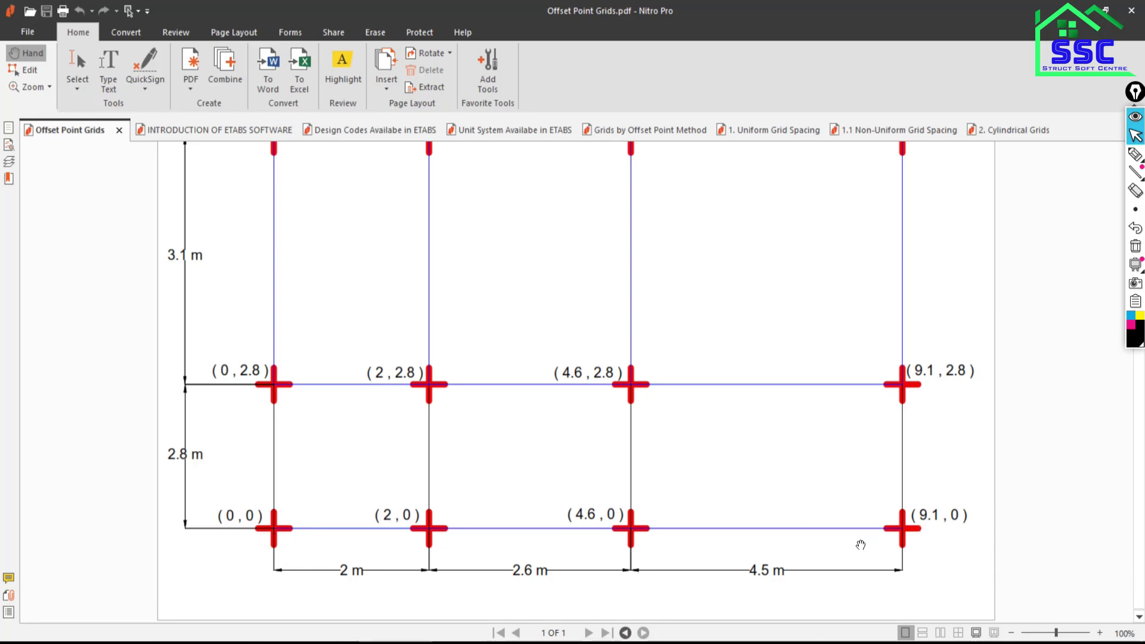
pyautogui.hotkey('alt', 'Tab')
pyautogui.click(146, 27)
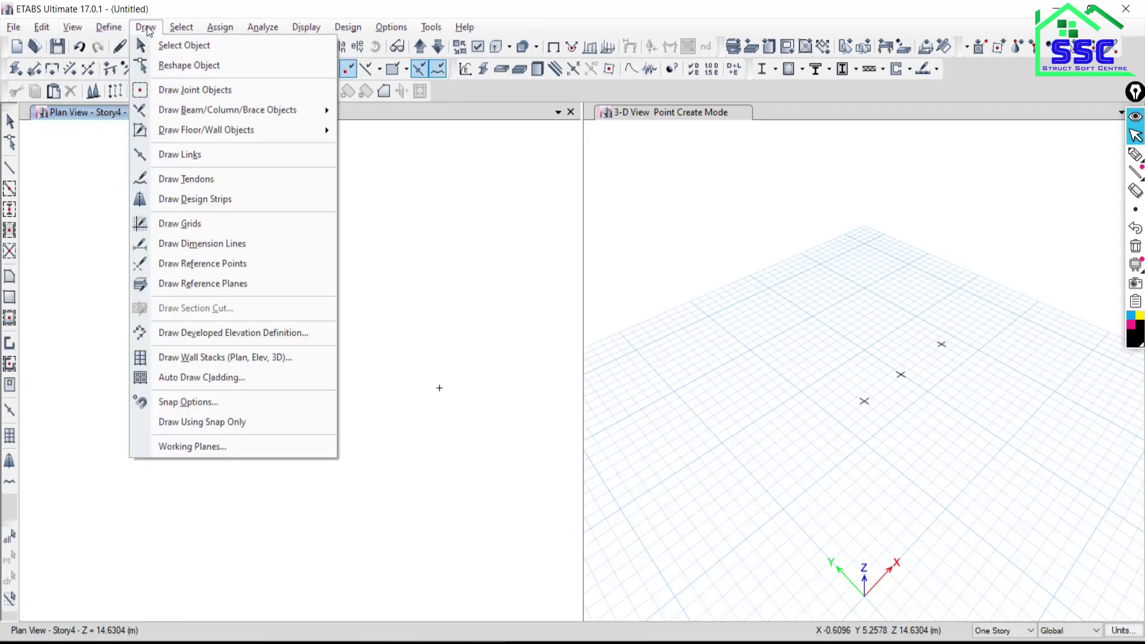
pyautogui.click(186, 90)
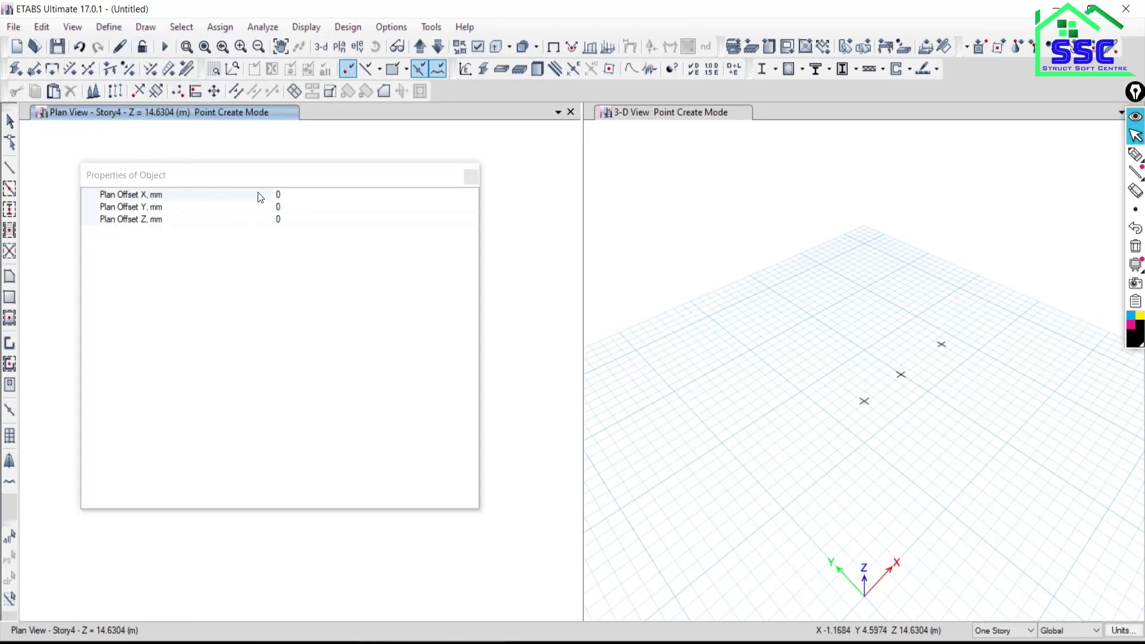
pyautogui.click(281, 196)
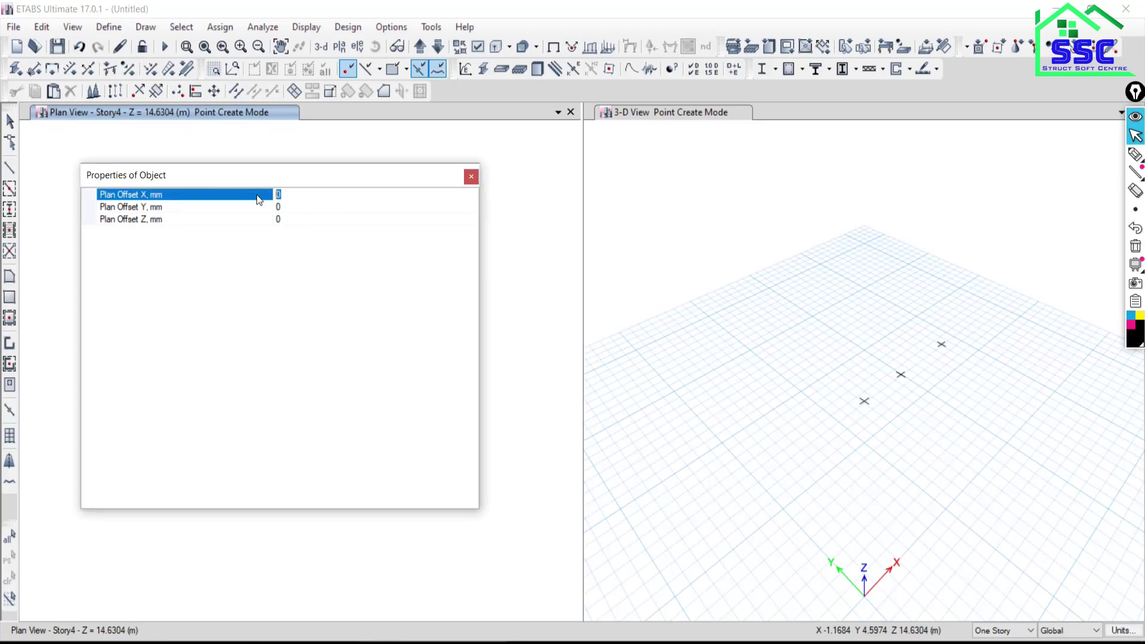
pyautogui.write('9100')
pyautogui.click(471, 177)
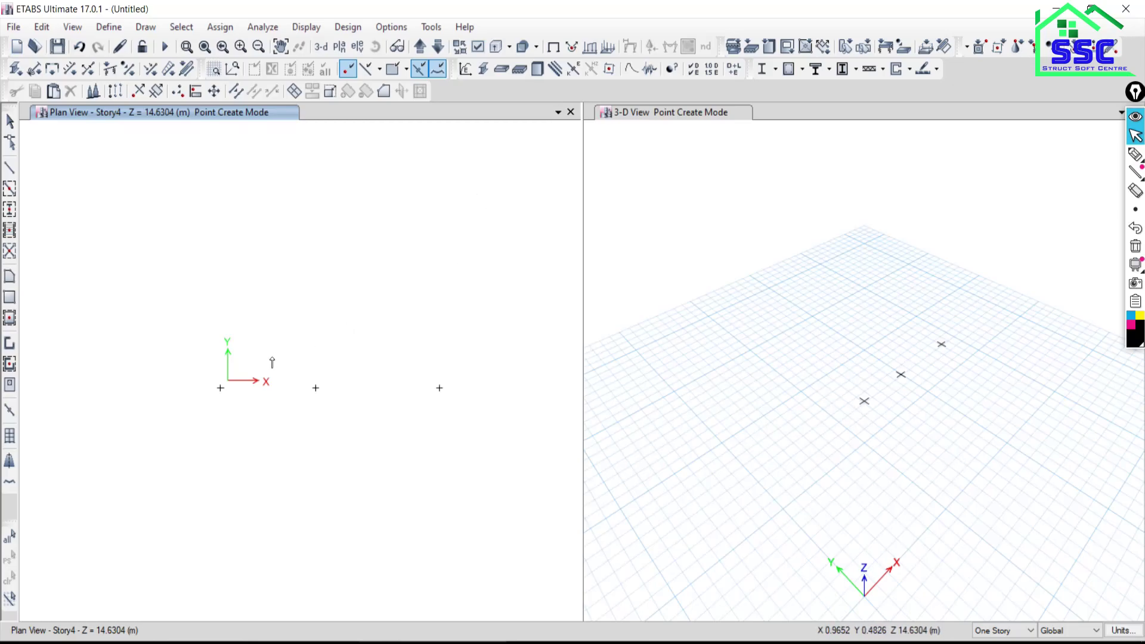
pyautogui.moveTo(292, 420); pyautogui.dragTo(190, 404, button='middle')
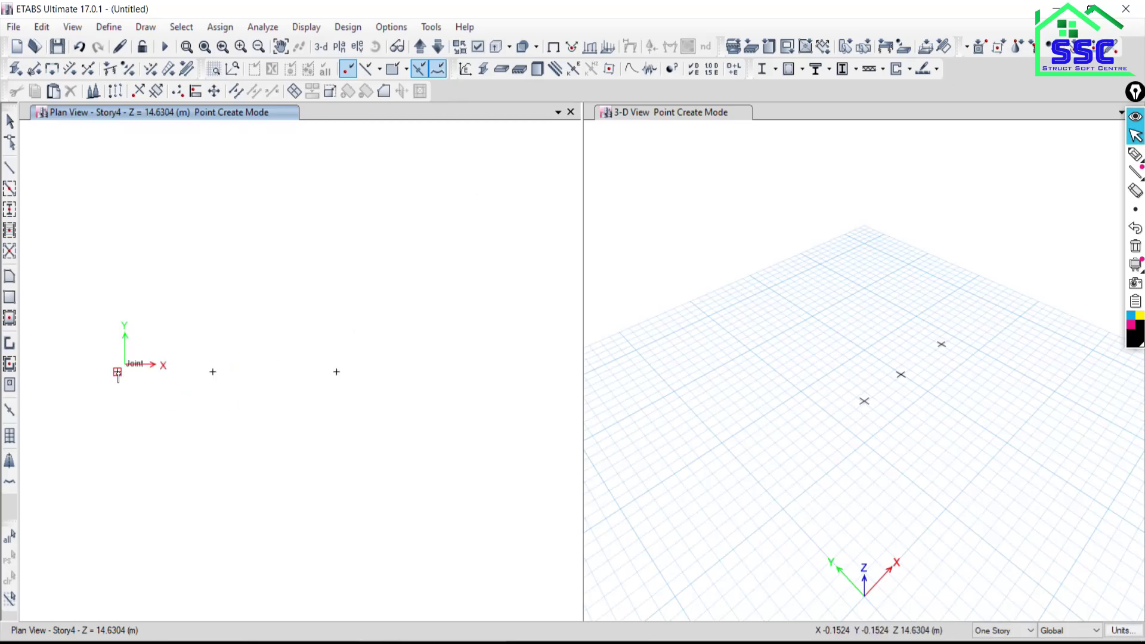
pyautogui.click(117, 373)
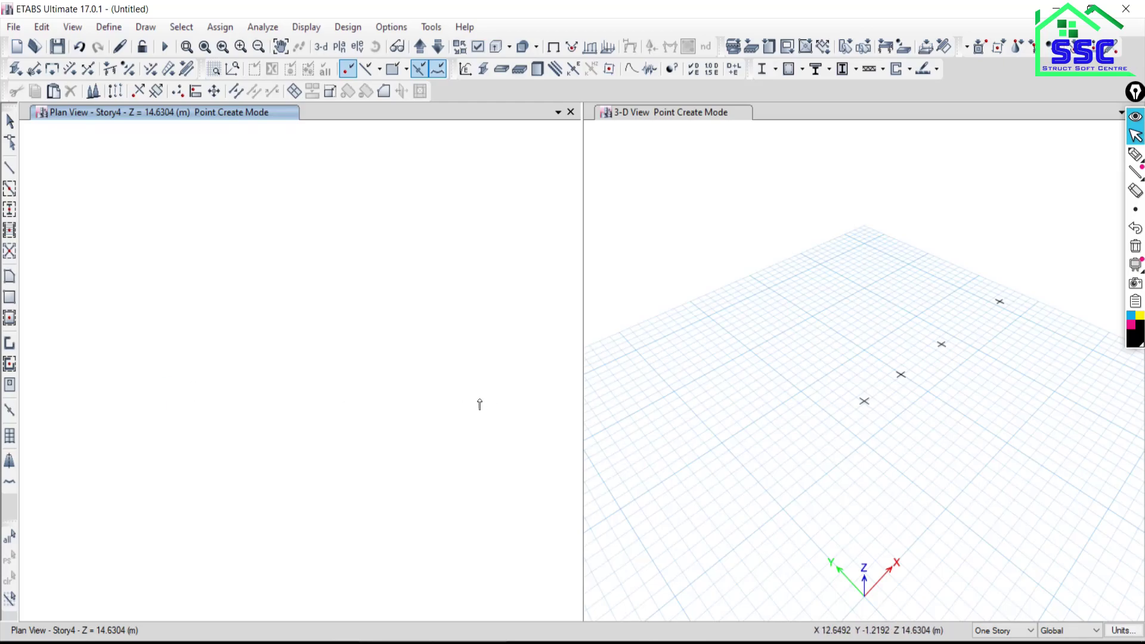
pyautogui.scroll(-2, 357, 386)
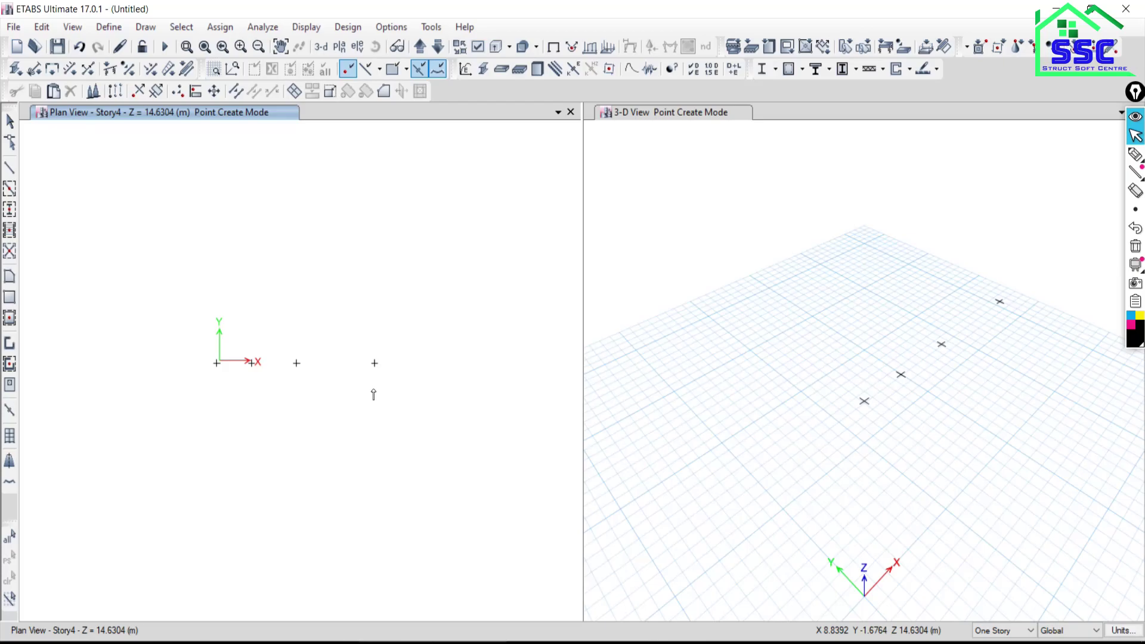
pyautogui.hotkey('alt', 'Tab')
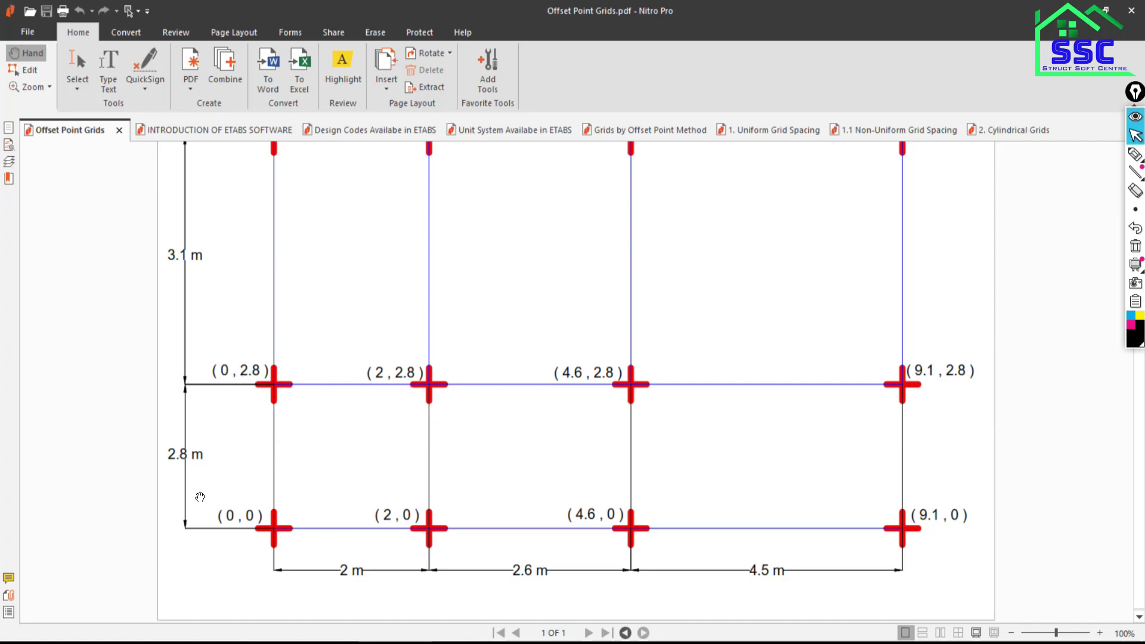
# Start joint placement with Plan Offset Y set to 2800 mm
pyautogui.hotkey('alt', 'Tab')
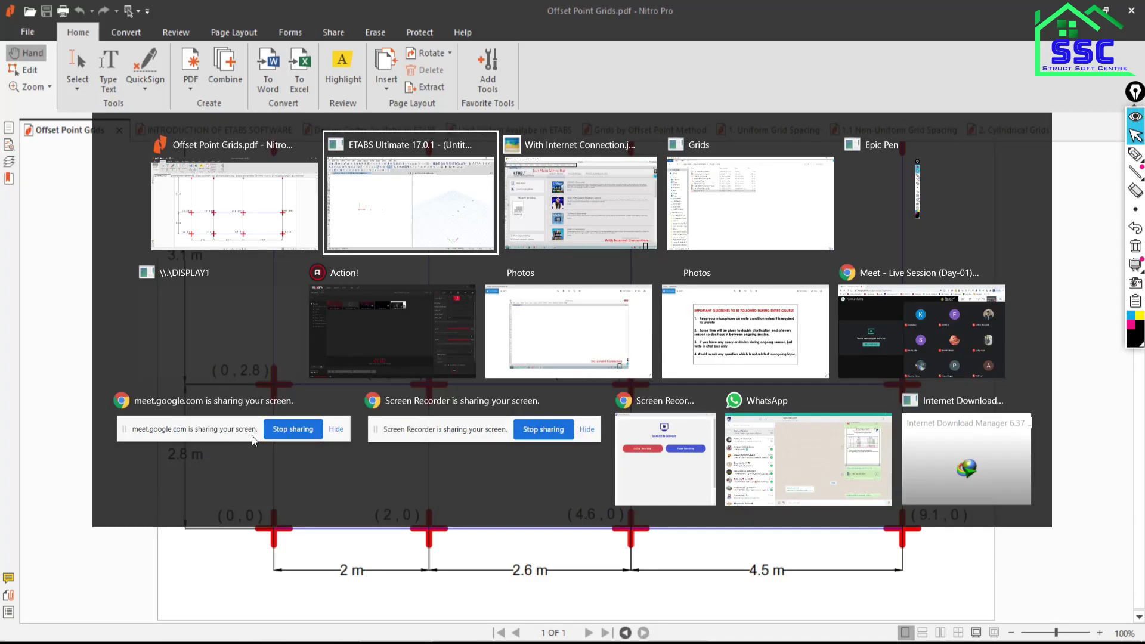
pyautogui.click(153, 29)
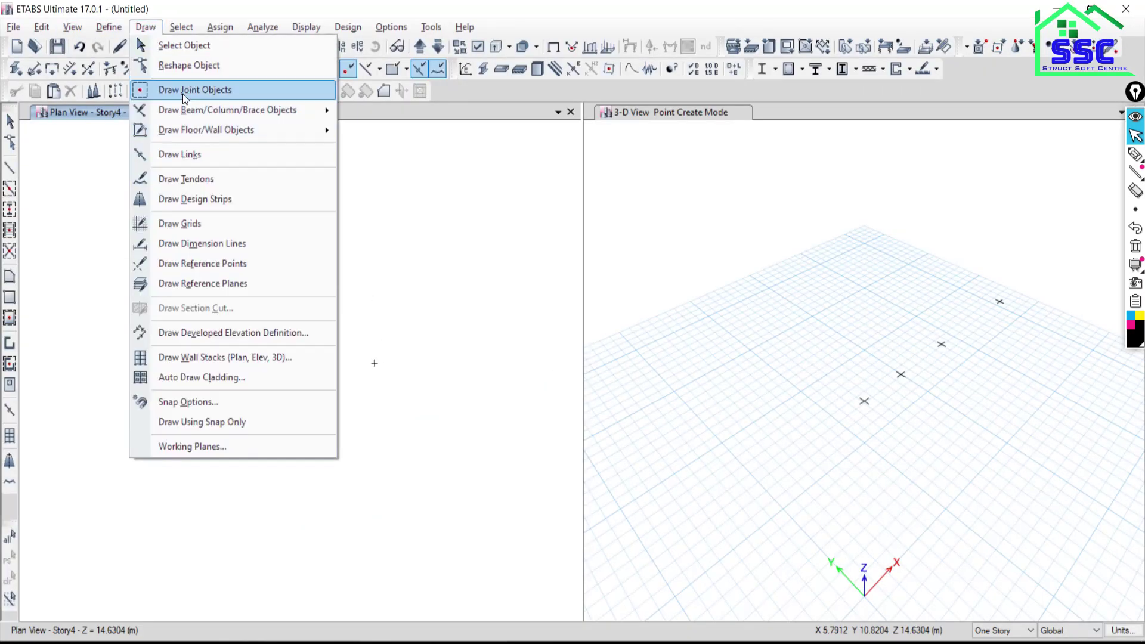
pyautogui.click(200, 92)
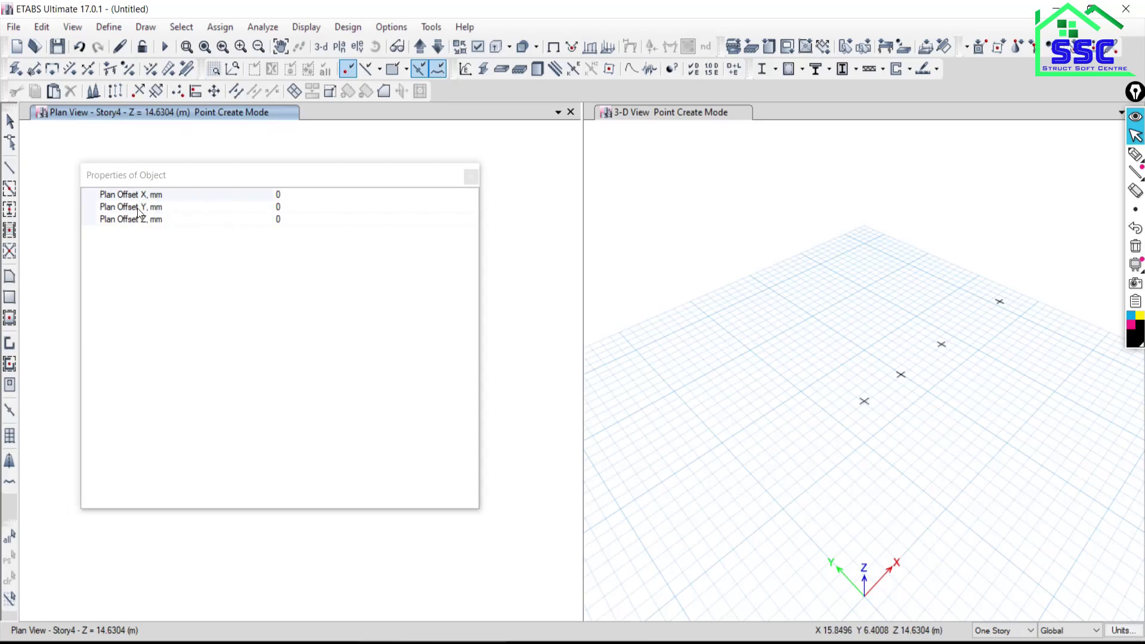
pyautogui.click(292, 205)
pyautogui.write('2800')
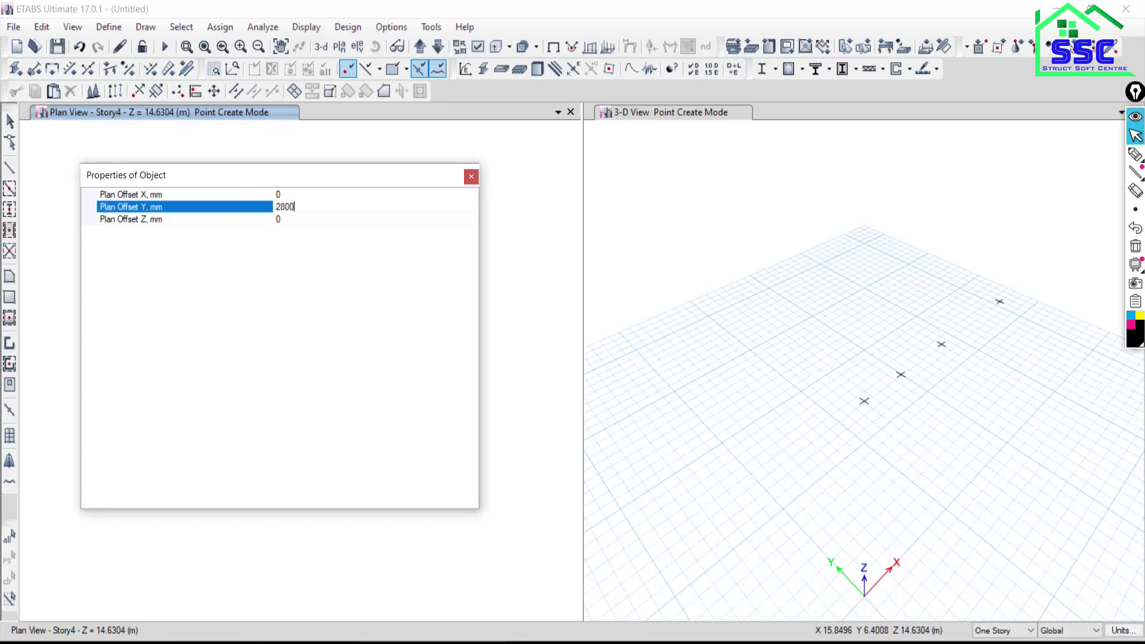
pyautogui.click(471, 179)
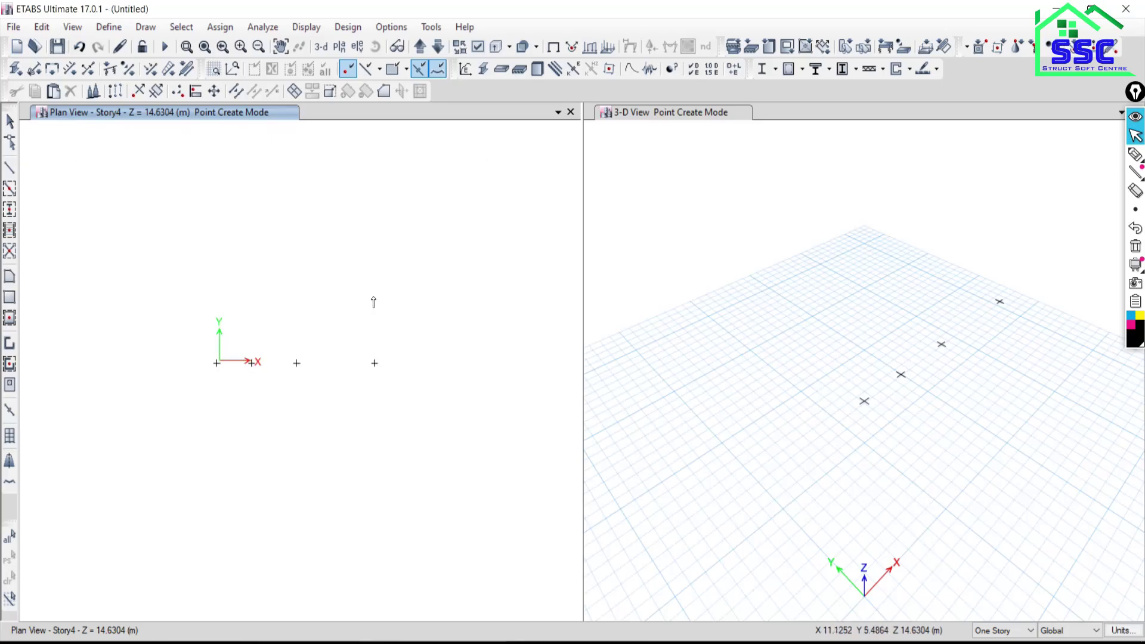
# Place four upper-row joints at Y = 2.8 above the bottom-row joints
pyautogui.scroll(2, 227, 382)
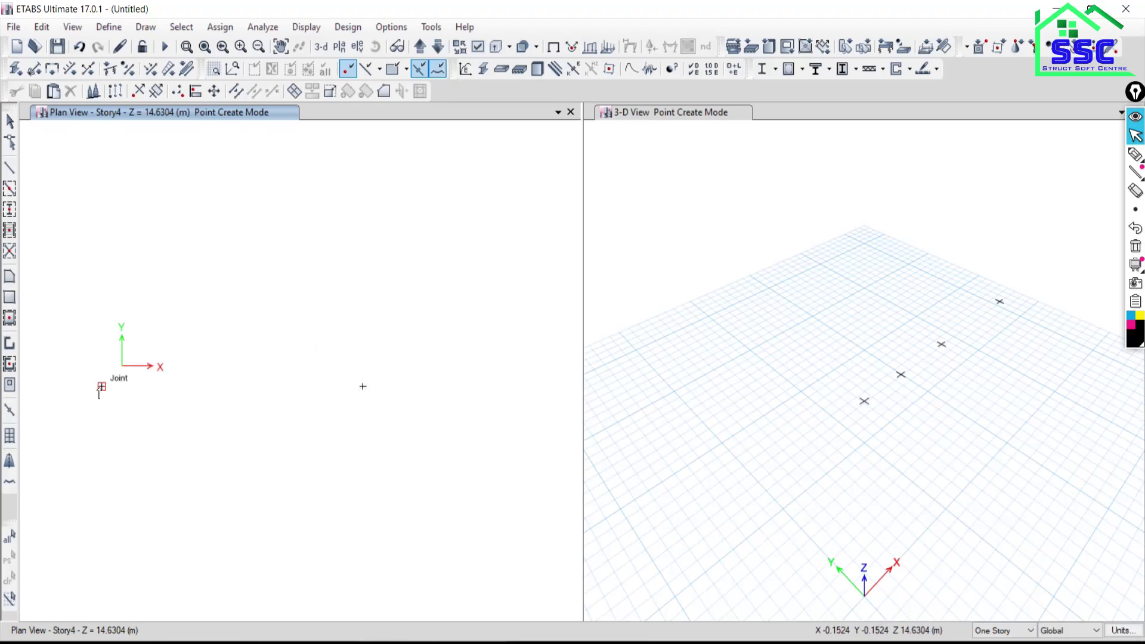
pyautogui.scroll(-2, 101, 386)
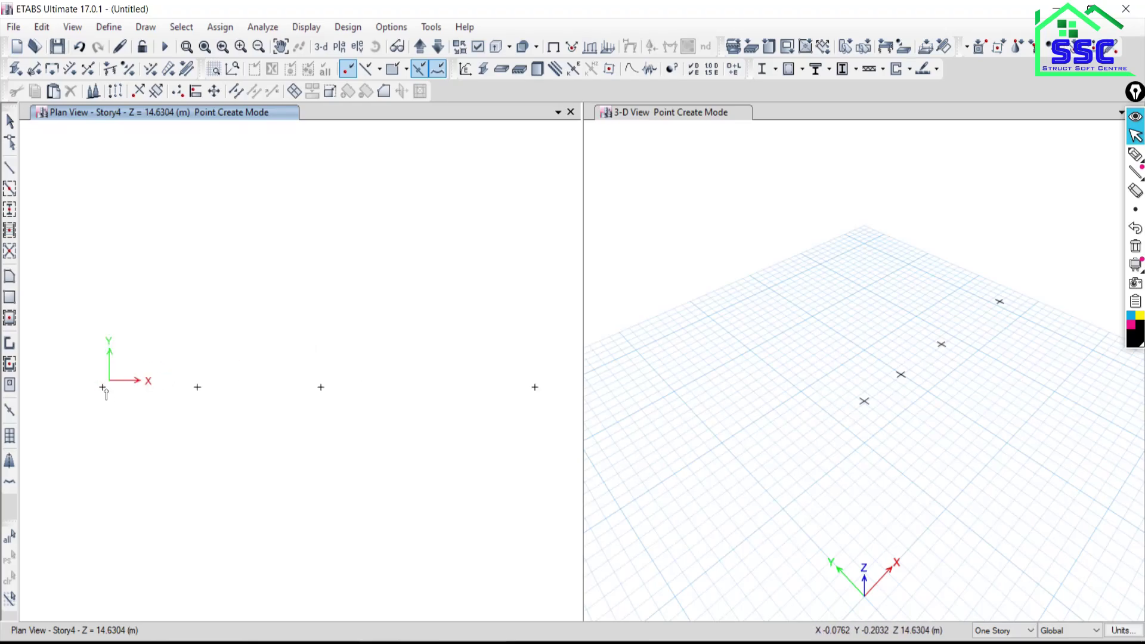
pyautogui.click(103, 250)
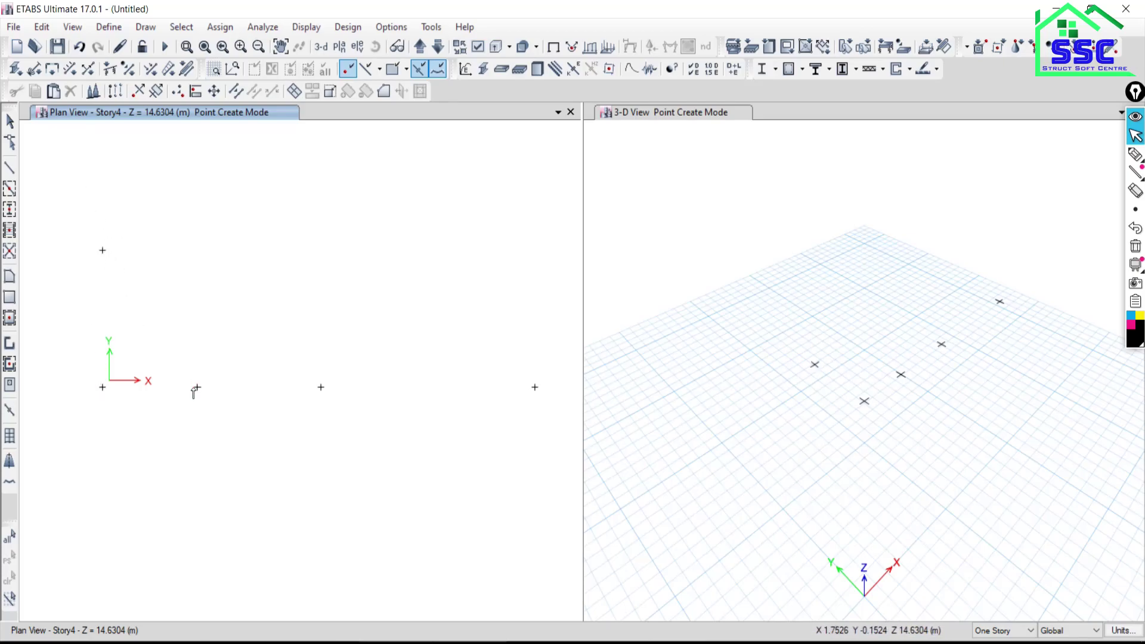
pyautogui.click(197, 387)
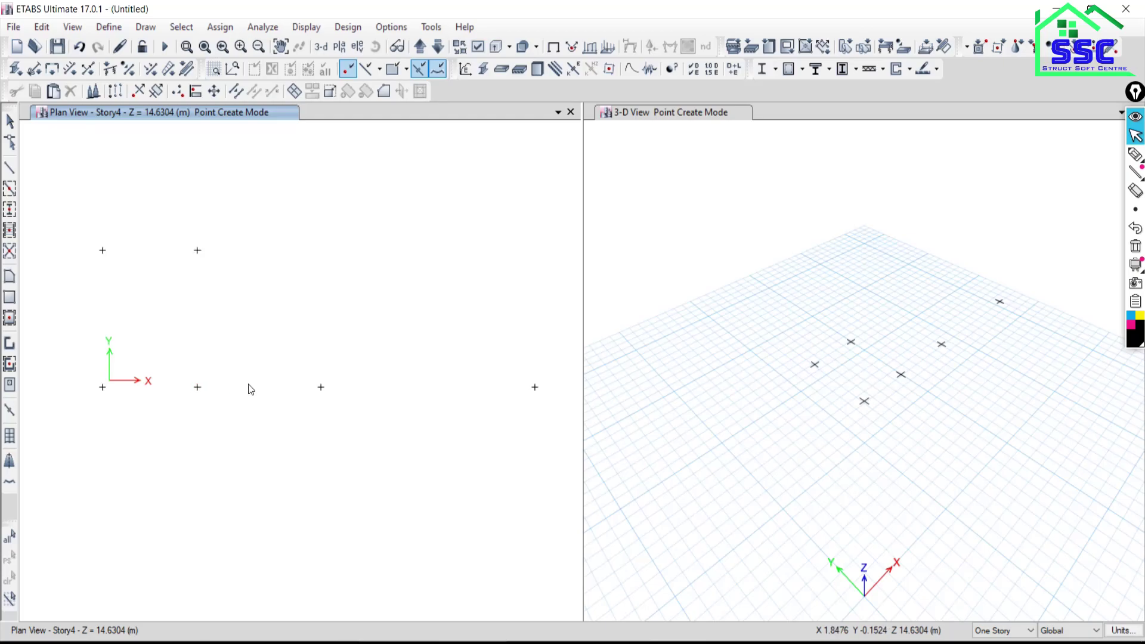
pyautogui.click(321, 387)
pyautogui.click(533, 389)
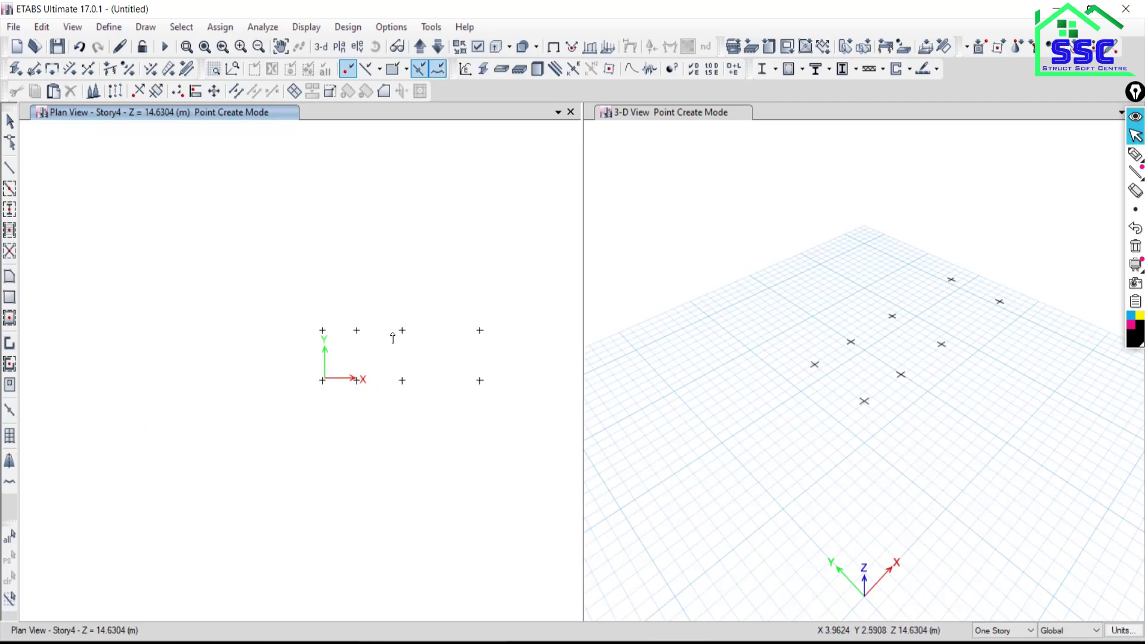
pyautogui.moveTo(396, 334); pyautogui.dragTo(347, 372, button='middle')
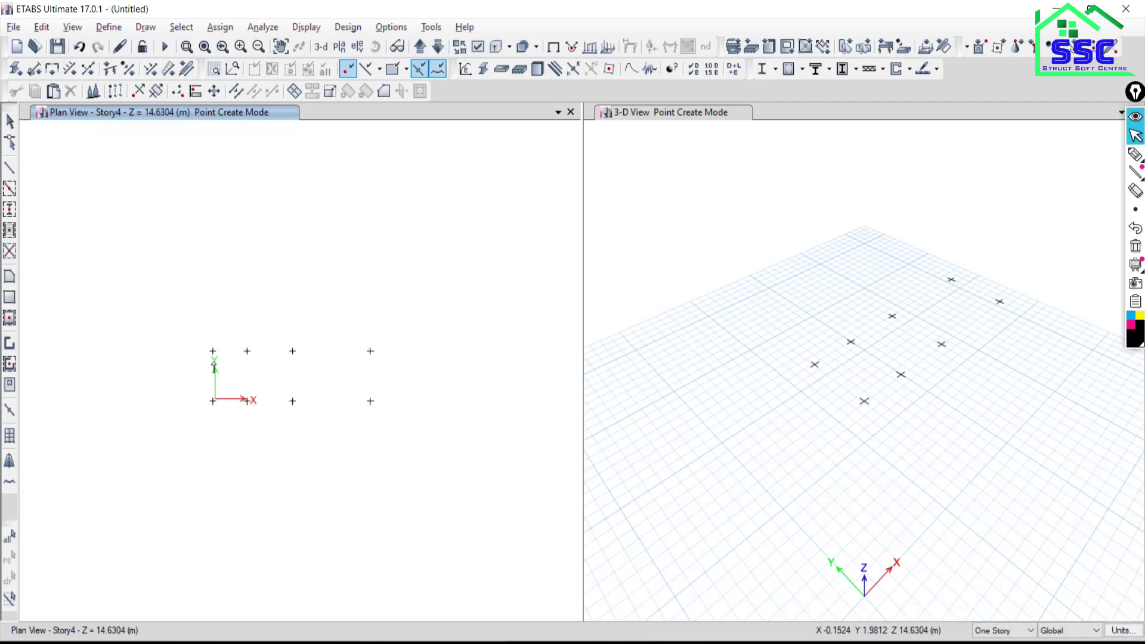
pyautogui.hotkey('alt', 'Tab')
pyautogui.middleClick(315, 296)
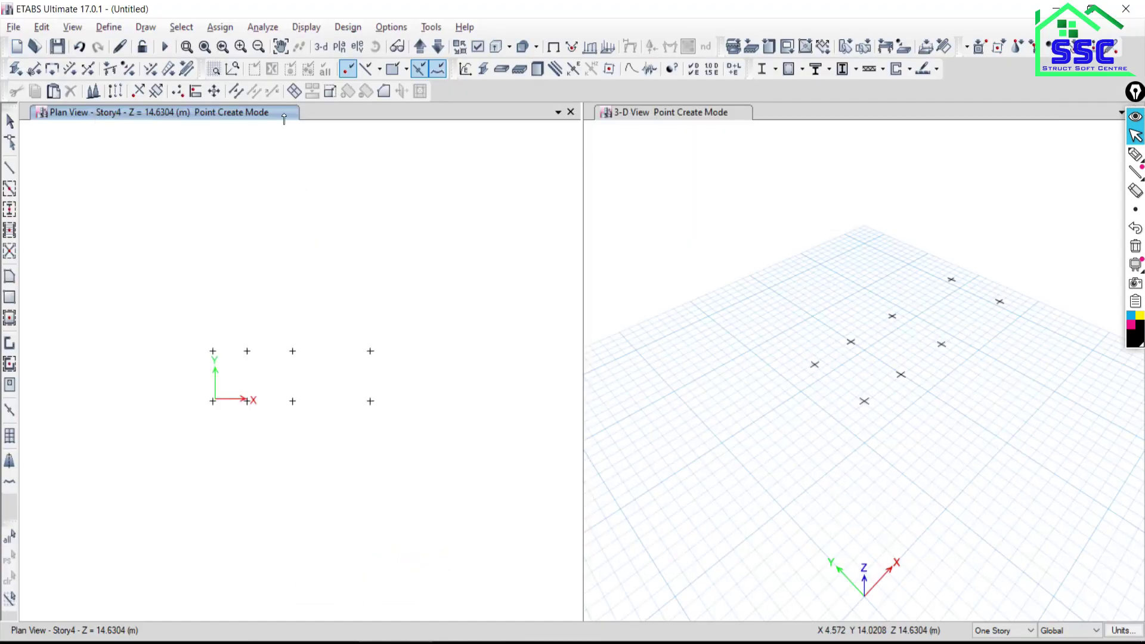
# Place top-row joints 5900 mm above the bottom-row joints using Plan Offset Y
pyautogui.click(145, 27)
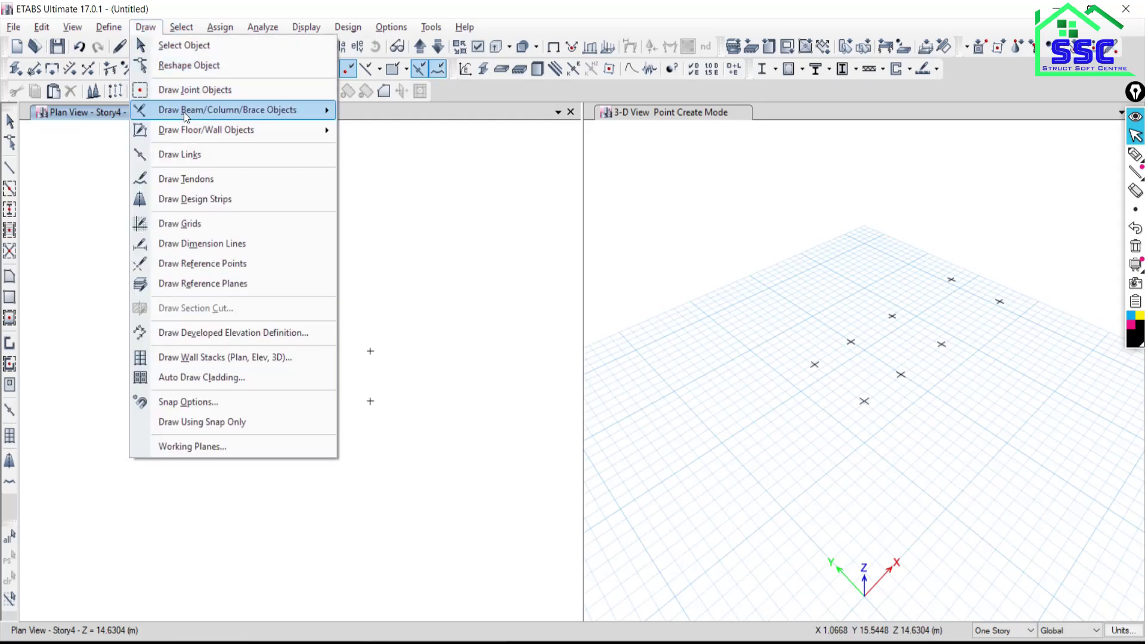
pyautogui.click(191, 89)
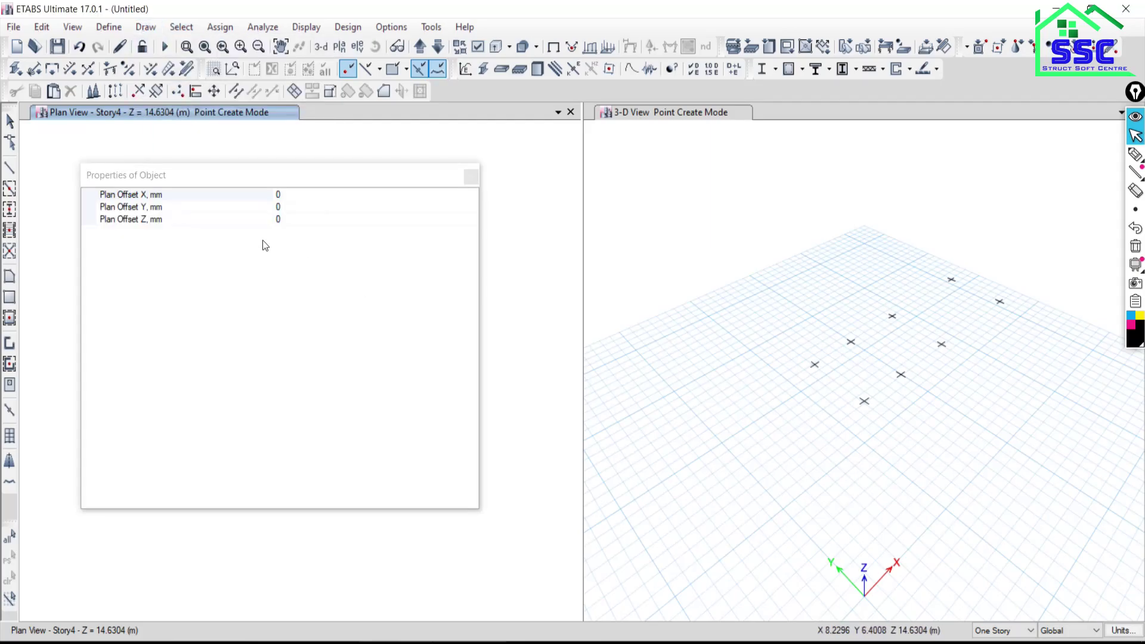
pyautogui.click(284, 207)
pyautogui.write('5900')
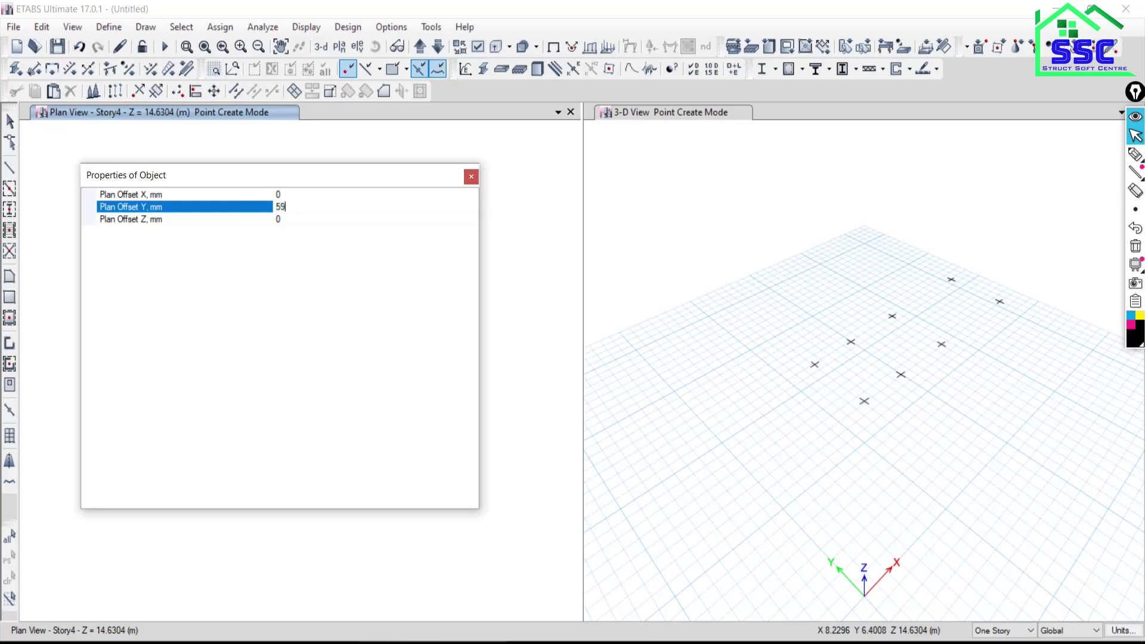
pyautogui.click(471, 176)
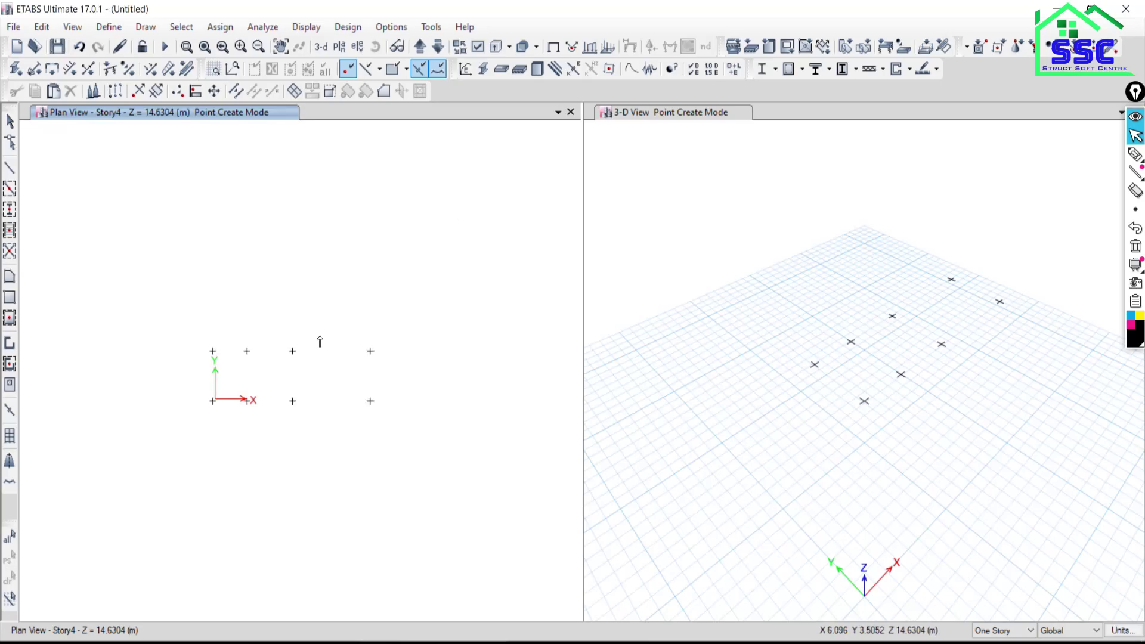
pyautogui.click(212, 402)
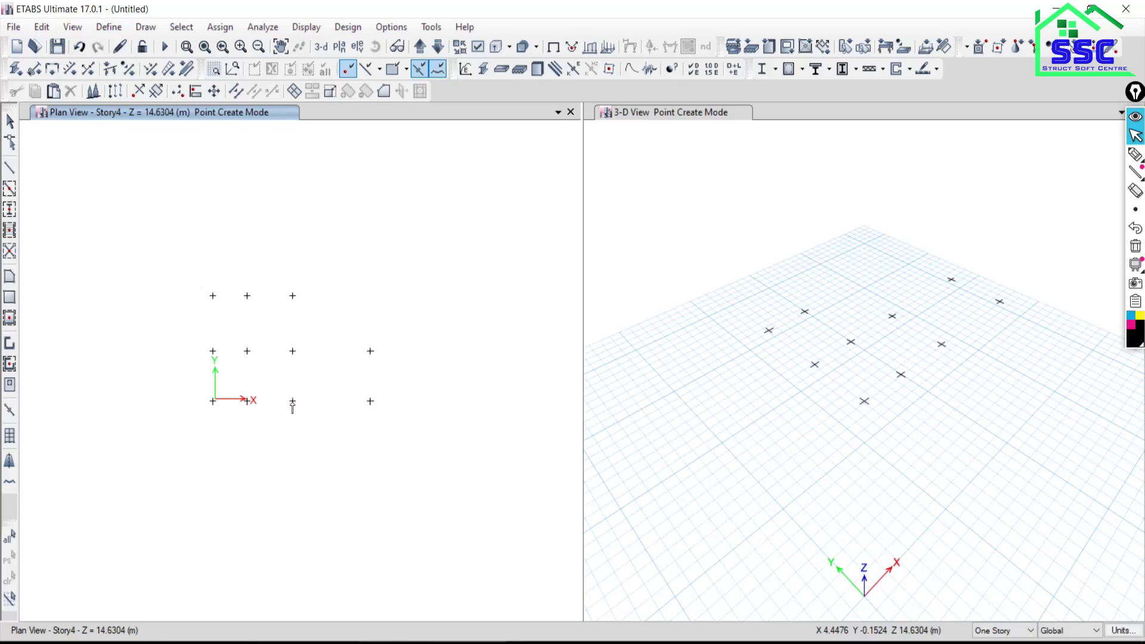
pyautogui.click(370, 401)
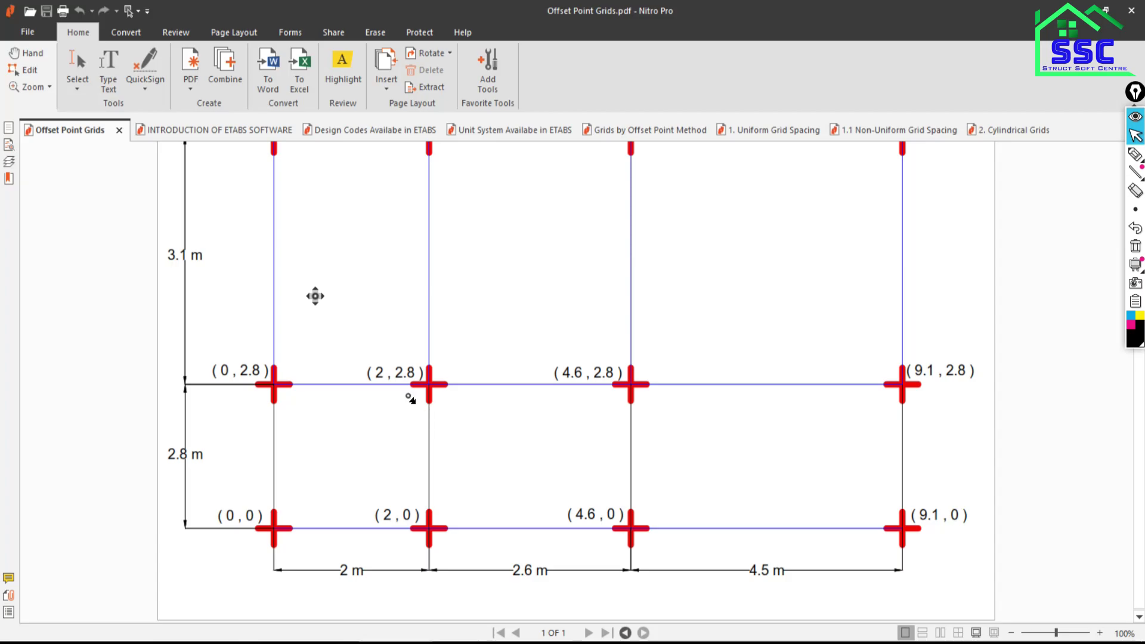
# Scroll through the Offset Point Grids drawing in Nitro Pro, then return to ETABS
pyautogui.scroll(-2, 429, 384)
pyautogui.hotkey('alt', 'Tab')
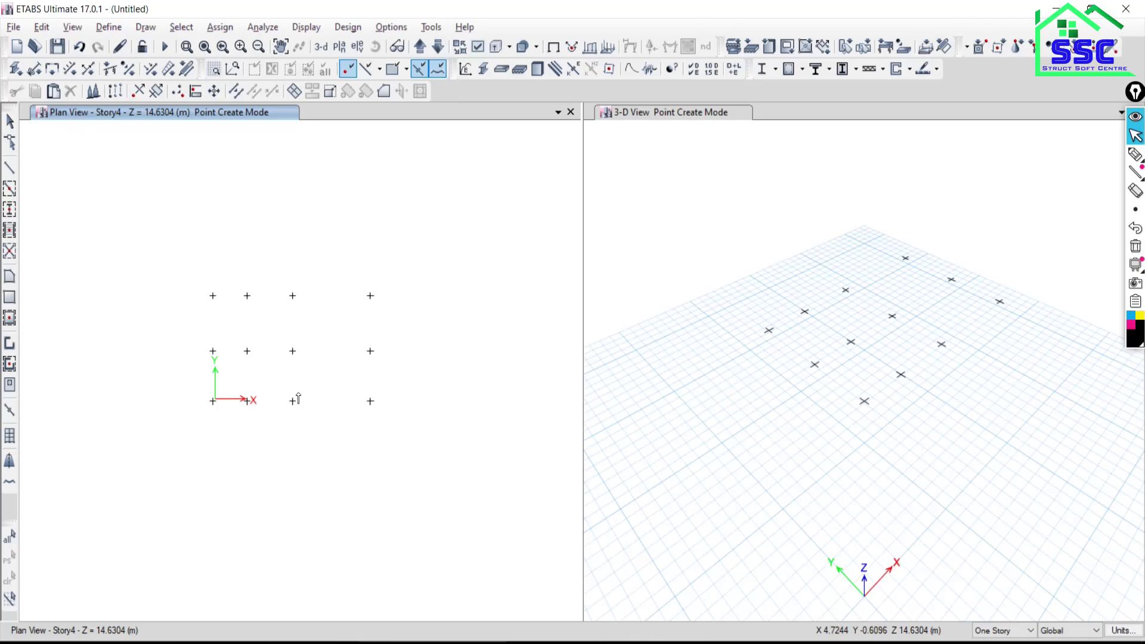
# Browse the Edit and Draw menus, leaving the Draw menu open on the grid commands
pyautogui.click(146, 27)
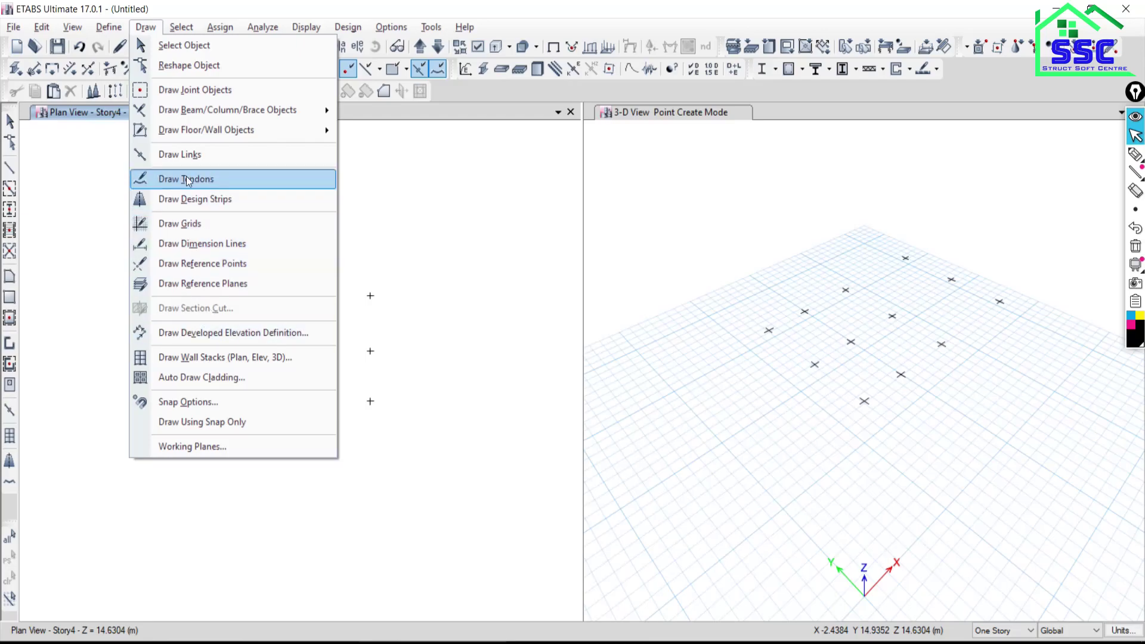
pyautogui.press('Escape')
pyautogui.click(145, 27)
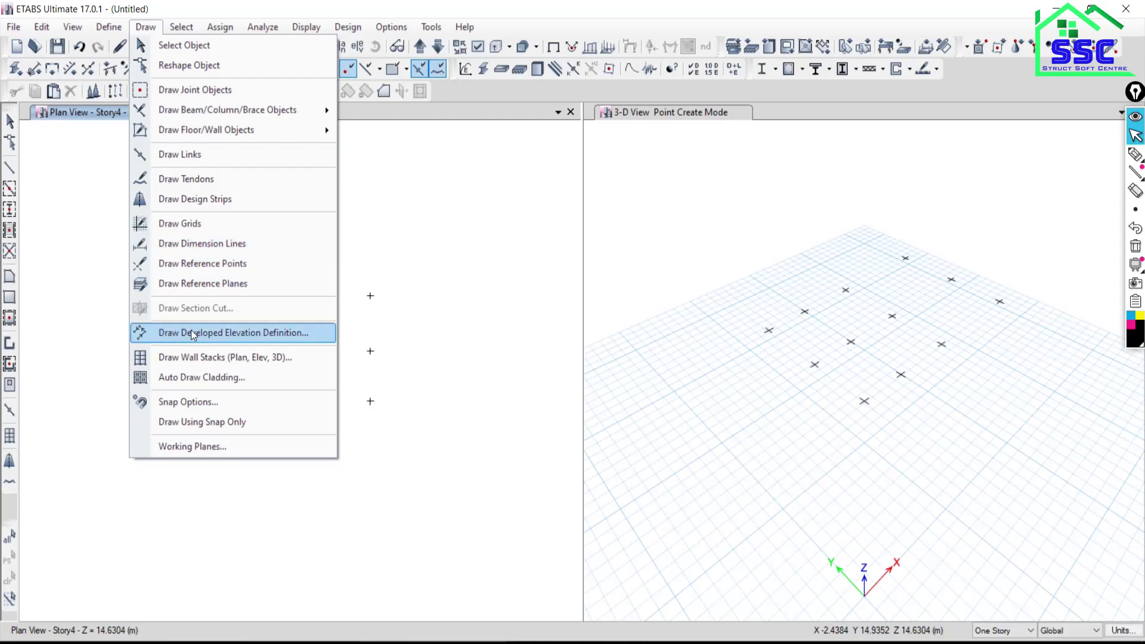
pyautogui.press('Escape')
pyautogui.click(42, 28)
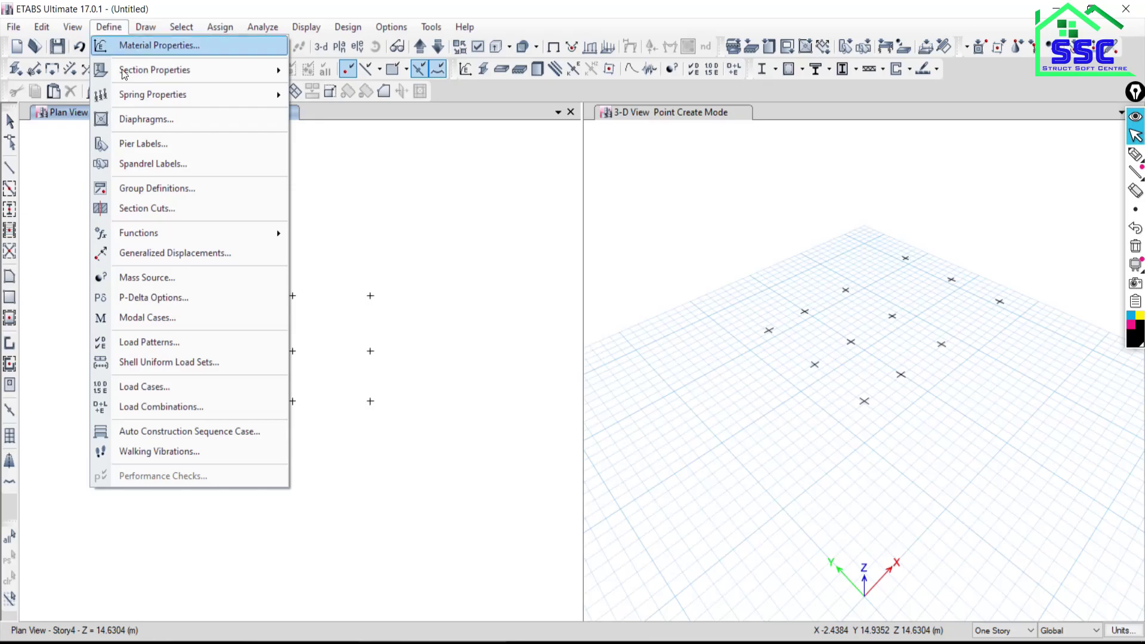
pyautogui.click(145, 28)
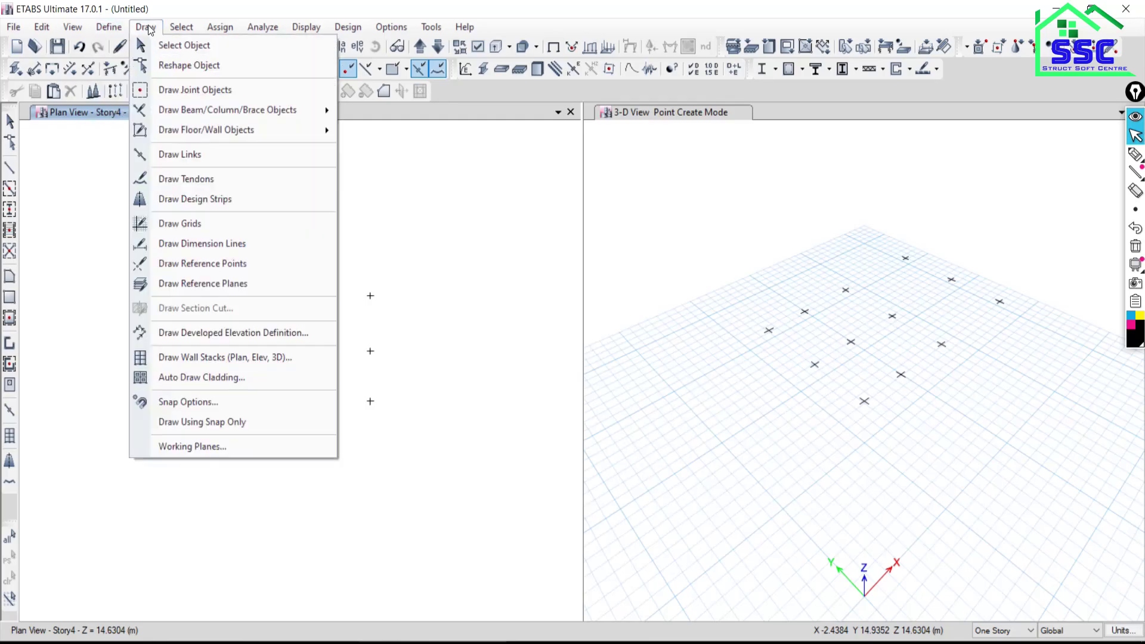
# Start Draw Grids on Grid System G1 and dismiss the grid properties box
pyautogui.click(179, 224)
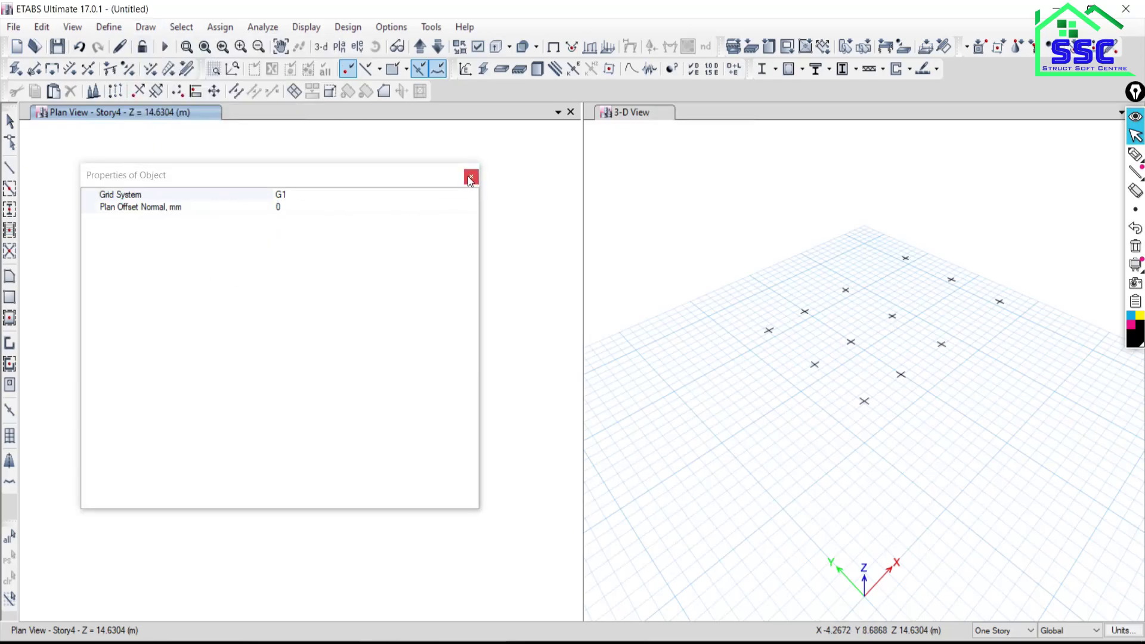
pyautogui.click(471, 180)
pyautogui.scroll(2, 368, 414)
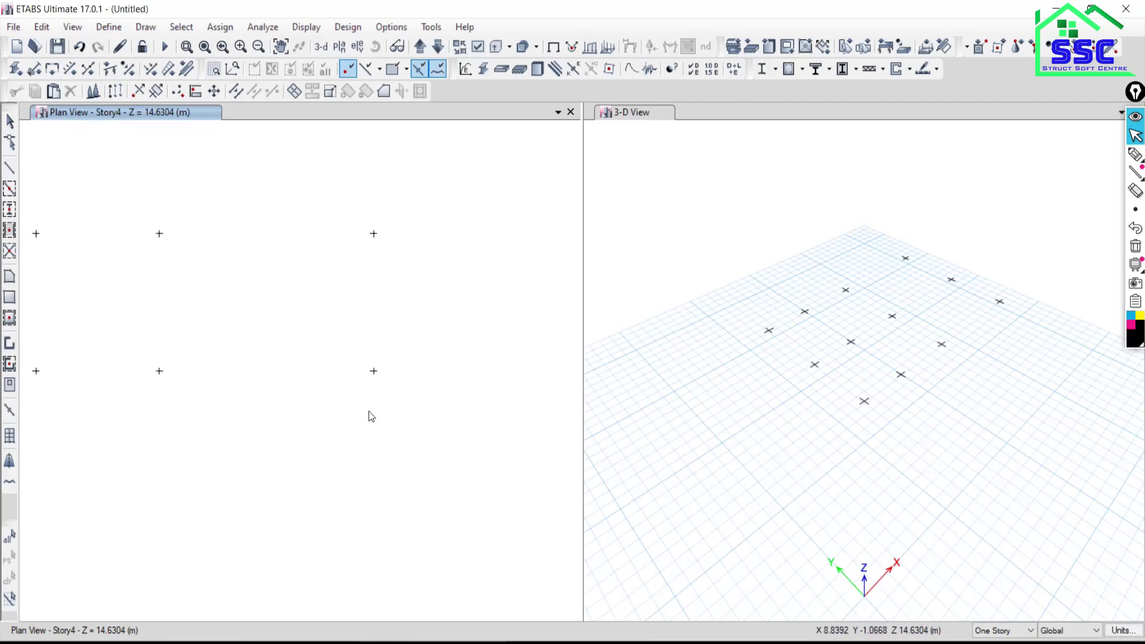
pyautogui.scroll(2, 380, 402)
pyautogui.scroll(-3, 381, 402)
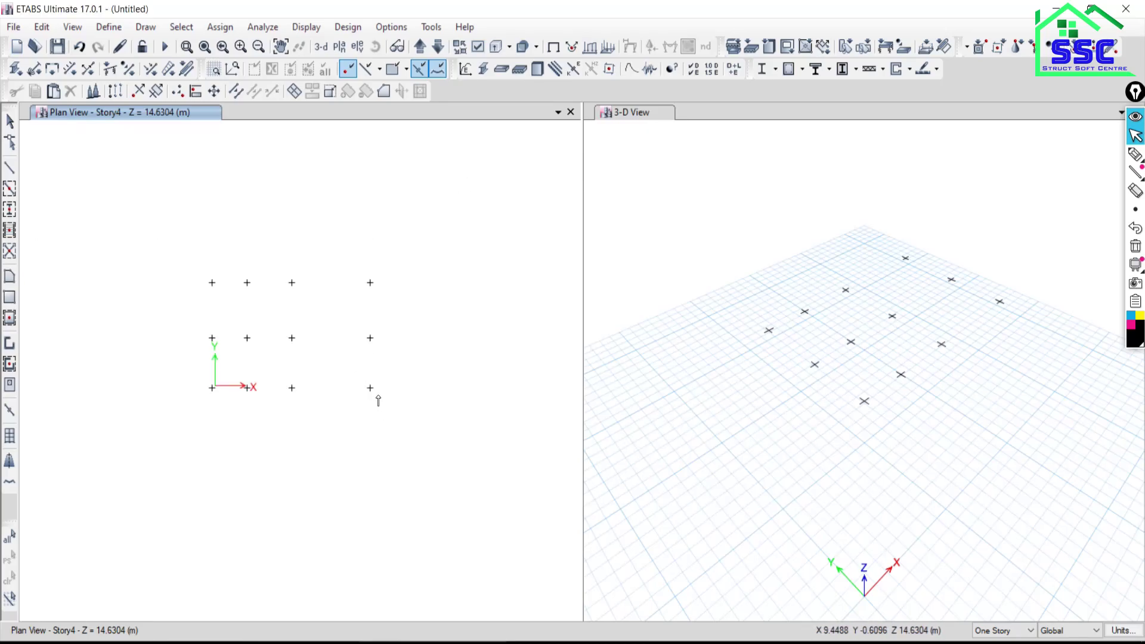
# Draw horizontal grid lines 1–3 through the bottom, middle and top joint rows
pyautogui.click(370, 389)
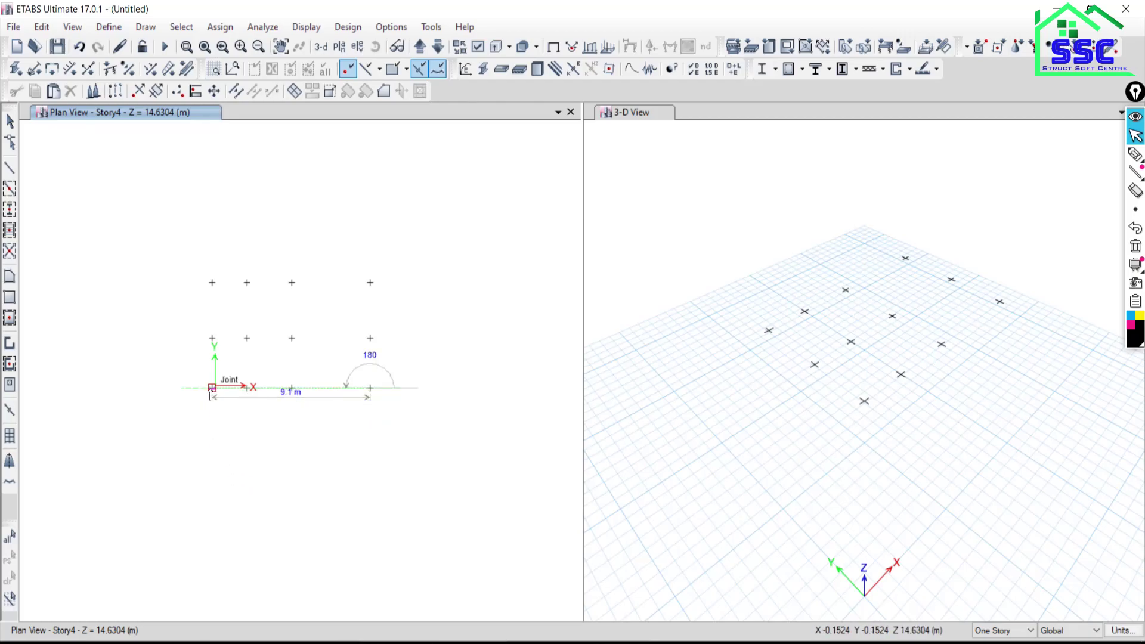
pyautogui.click(212, 388)
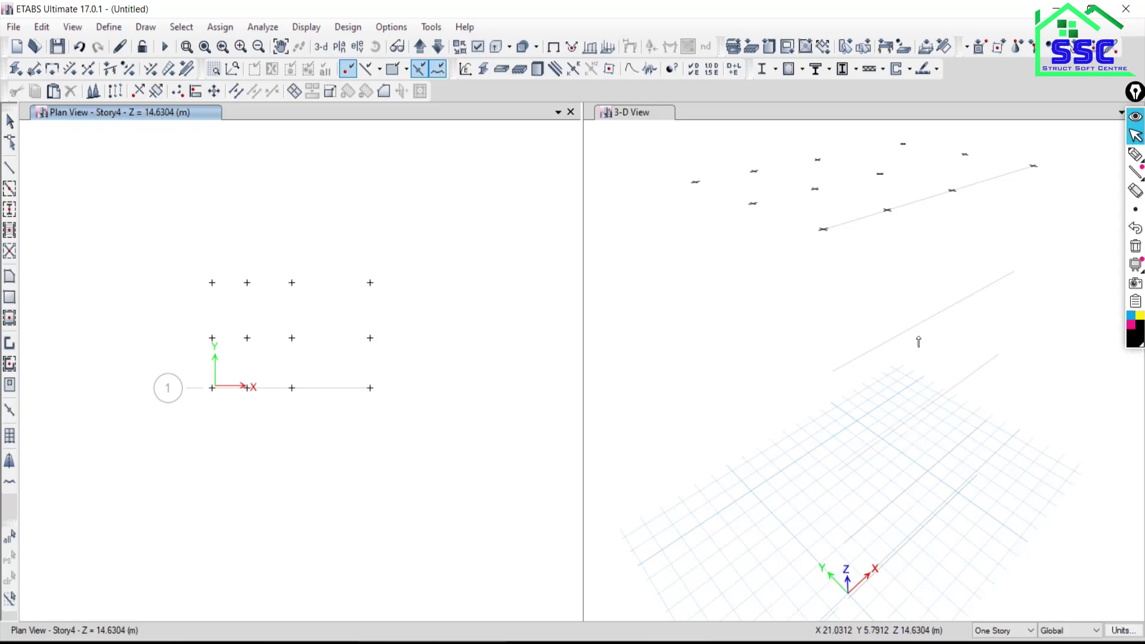
pyautogui.click(370, 338)
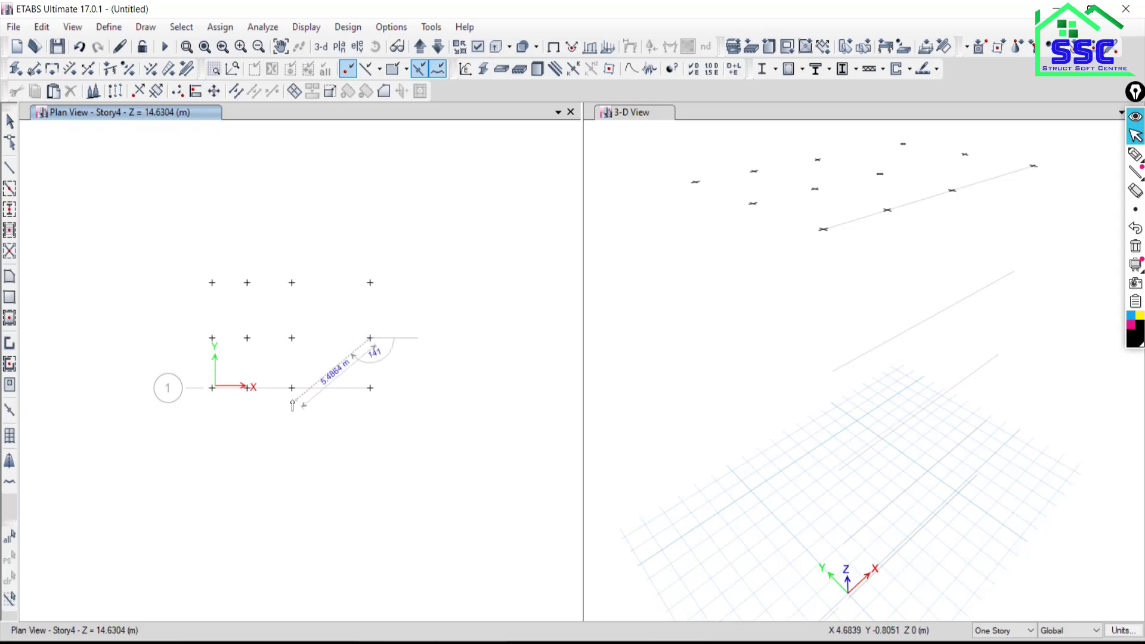
pyautogui.click(212, 338)
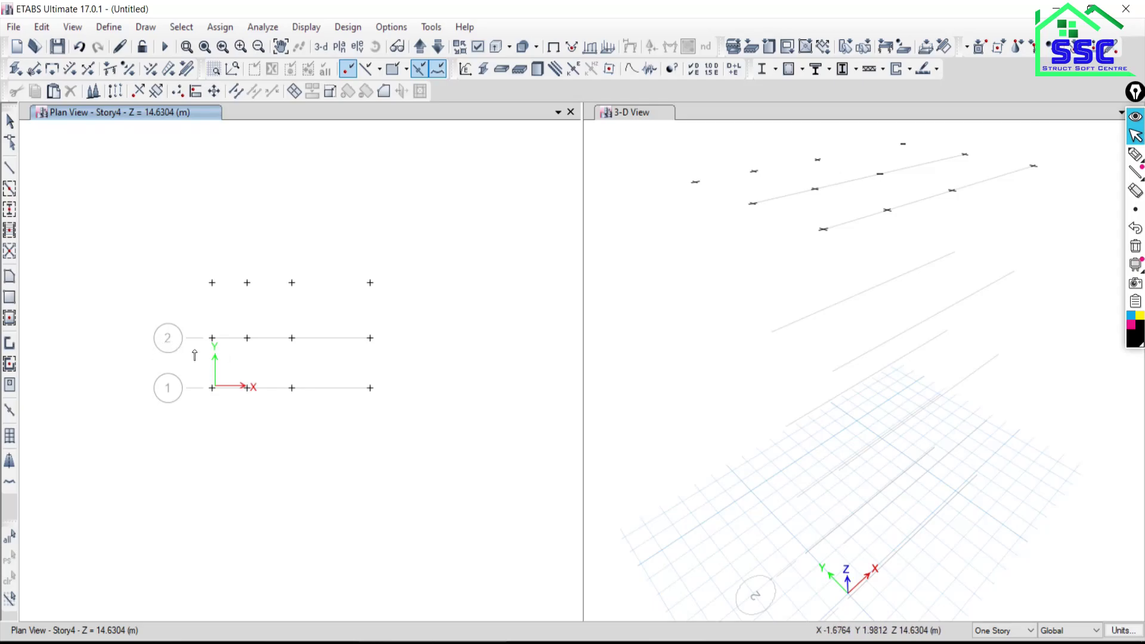
pyautogui.click(370, 282)
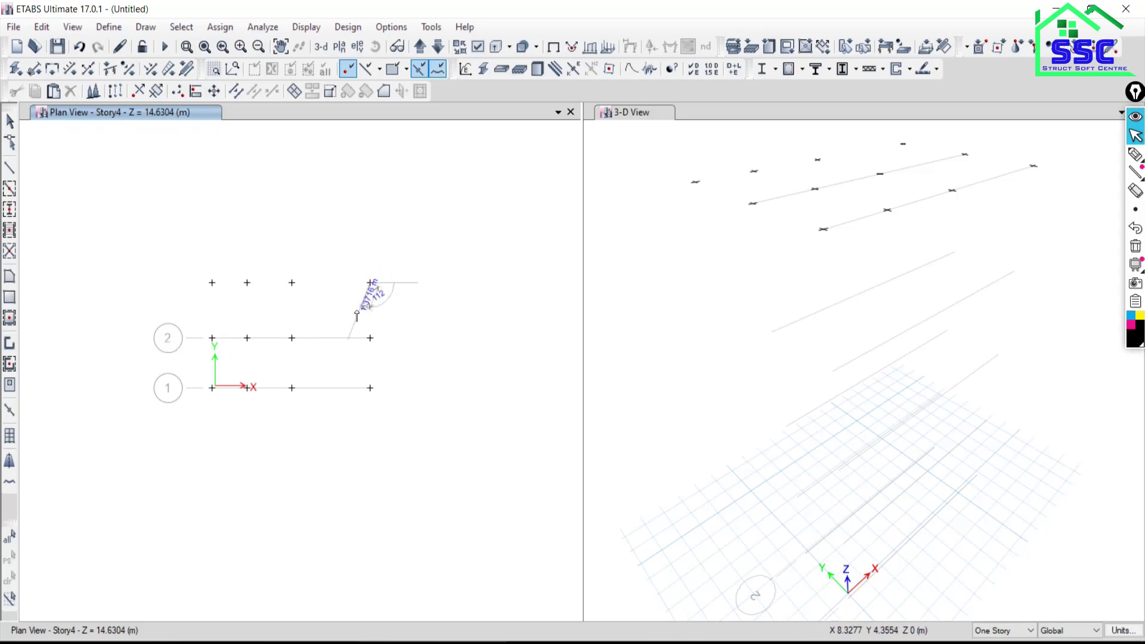
pyautogui.click(212, 283)
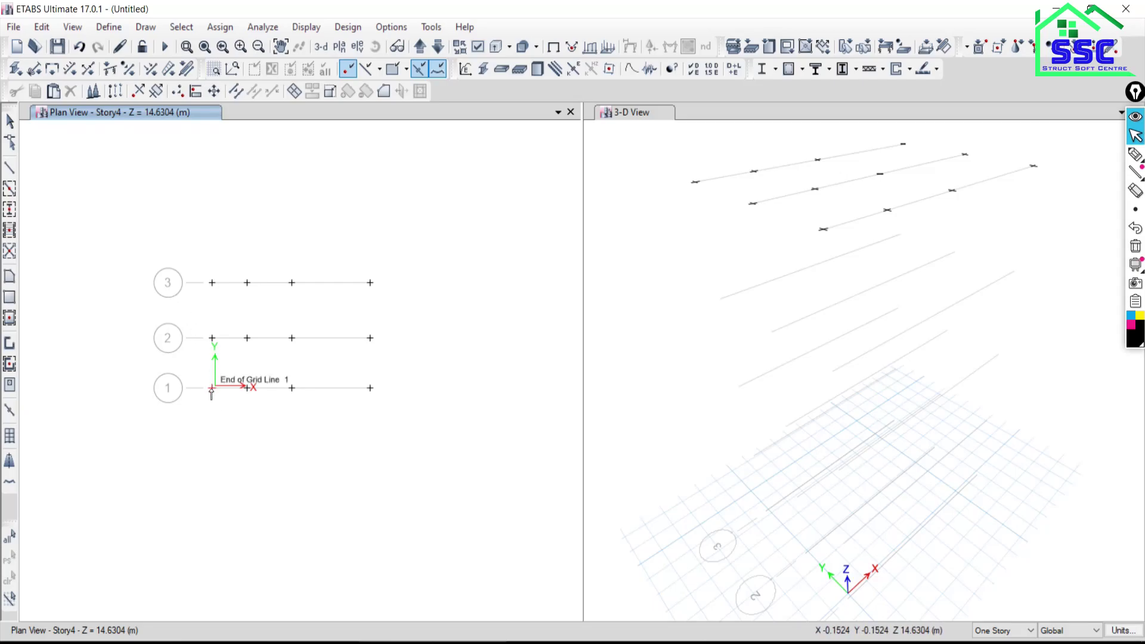
# Draw vertical grid lines 4–7 through the four joint columns, bottom to top
pyautogui.click(212, 388)
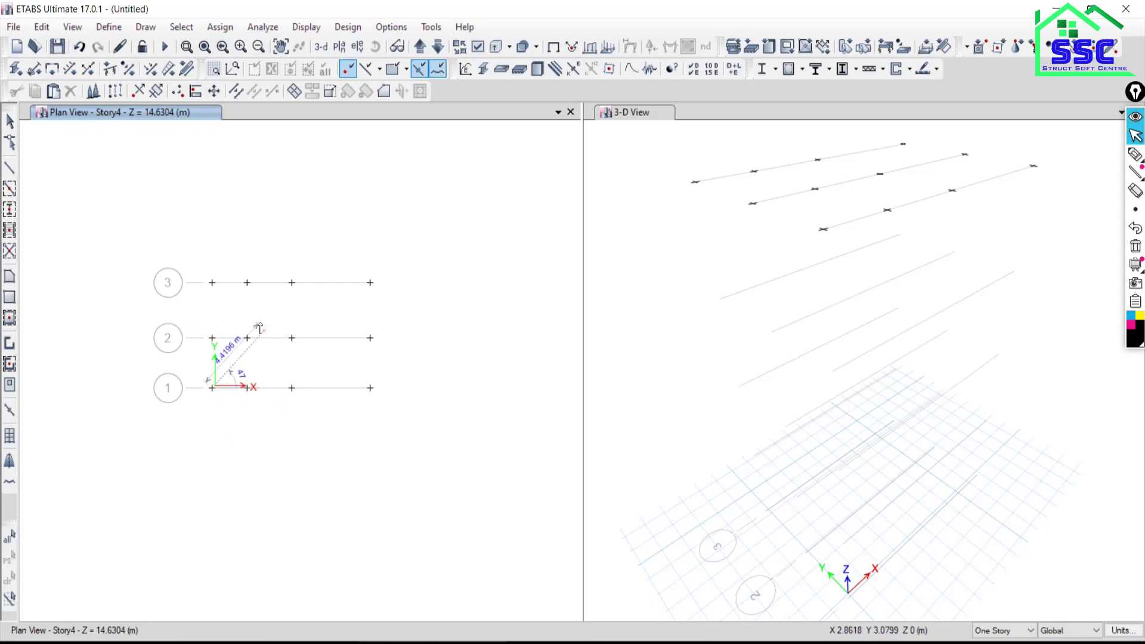
pyautogui.doubleClick(212, 282)
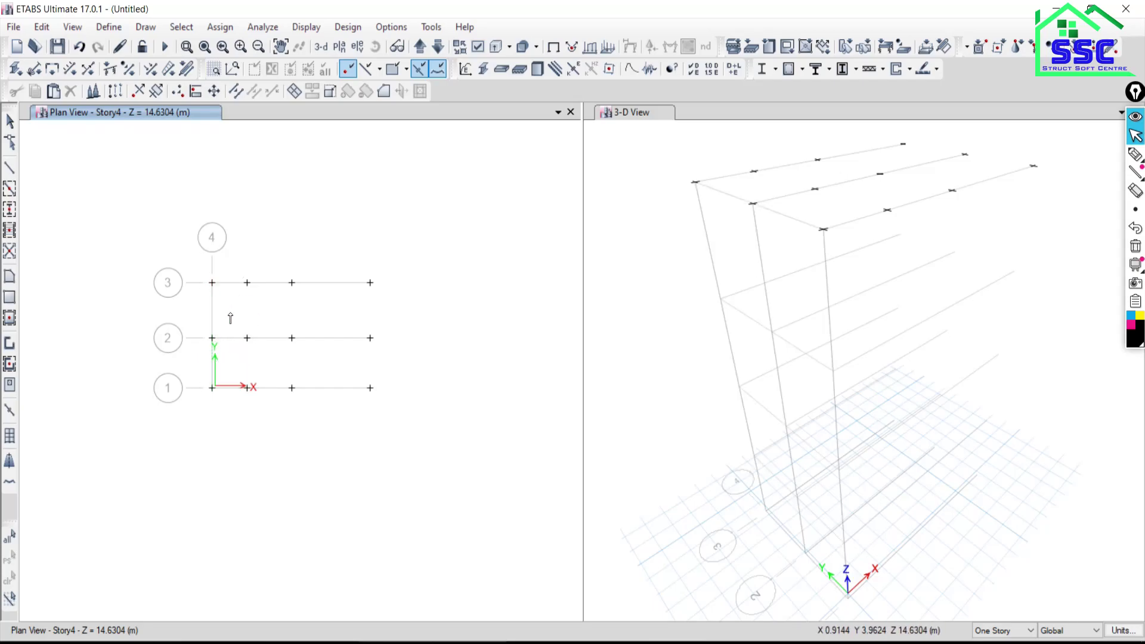
pyautogui.click(247, 388)
pyautogui.doubleClick(247, 282)
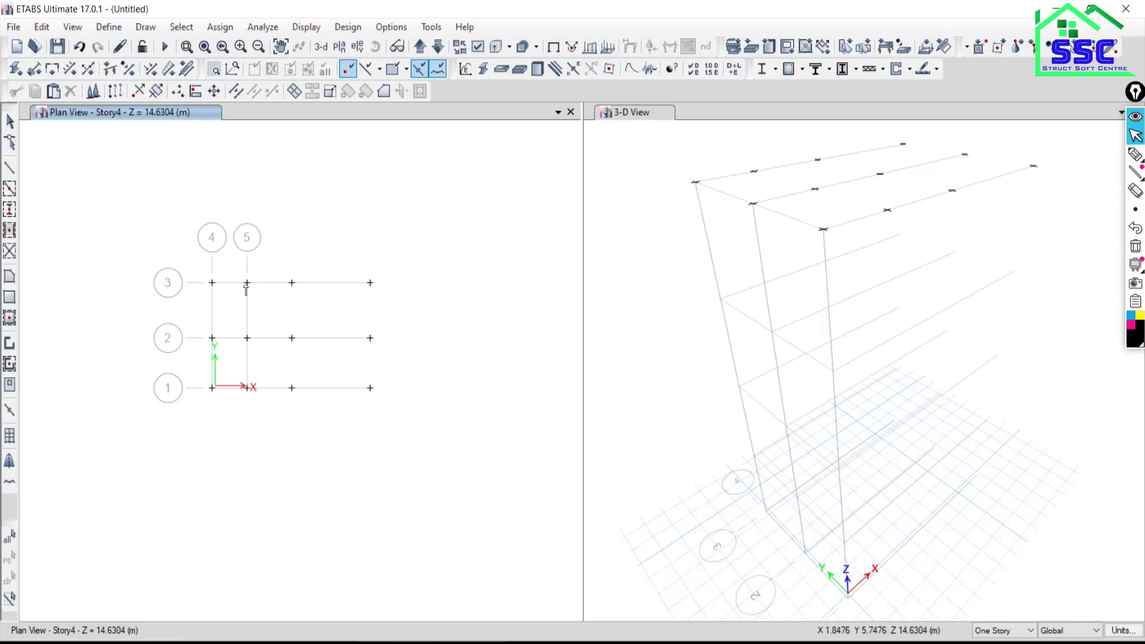
pyautogui.click(292, 388)
pyautogui.doubleClick(292, 282)
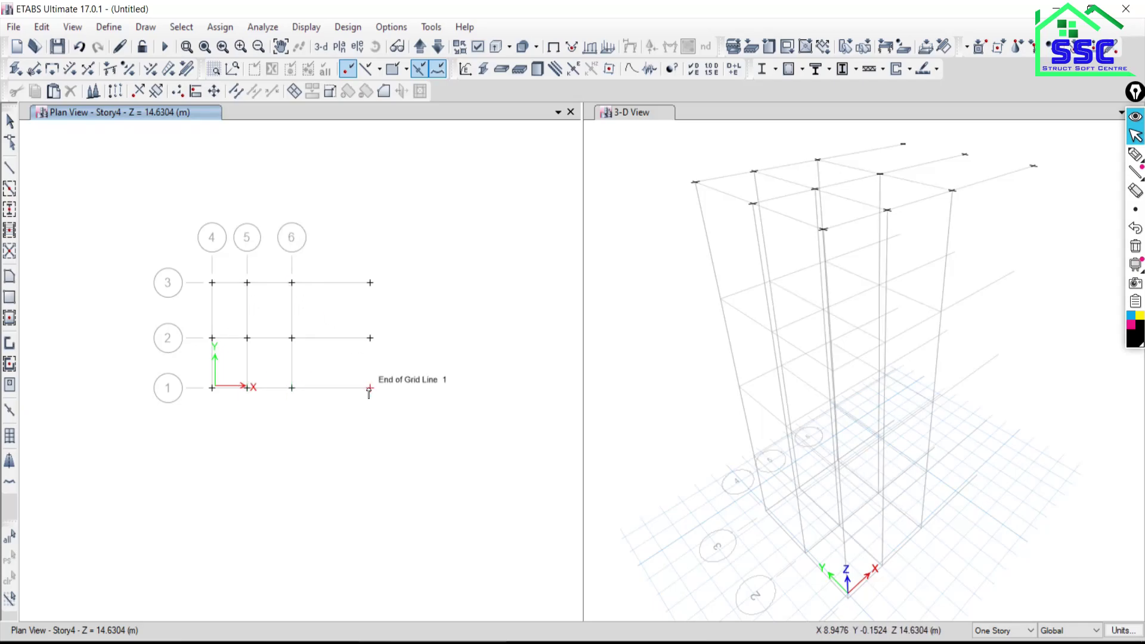
pyautogui.click(370, 387)
pyautogui.doubleClick(369, 283)
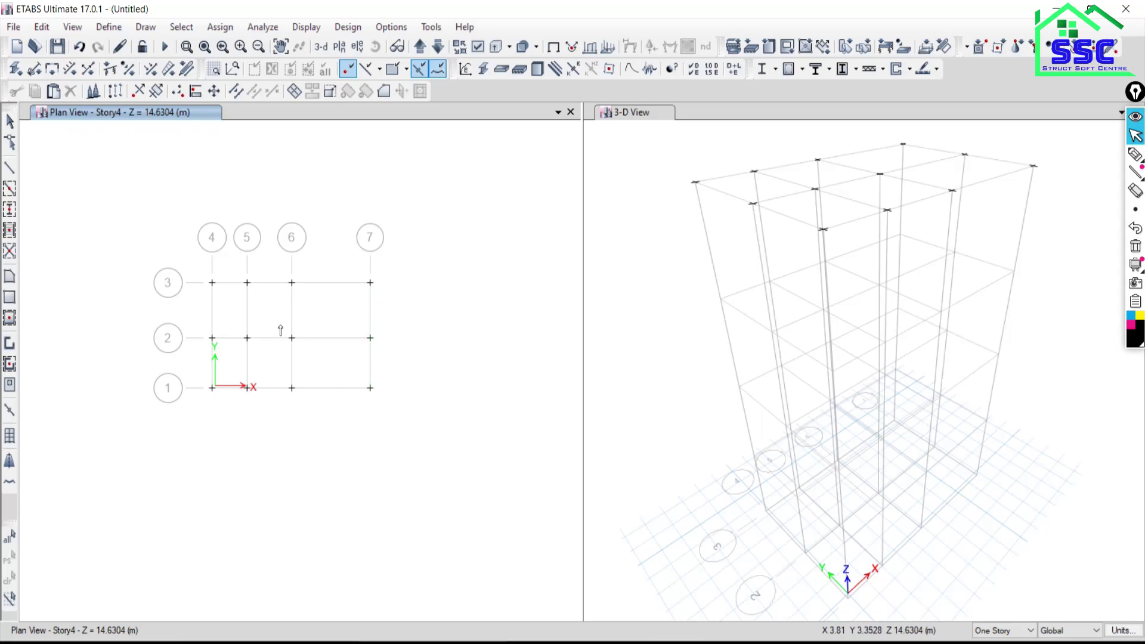
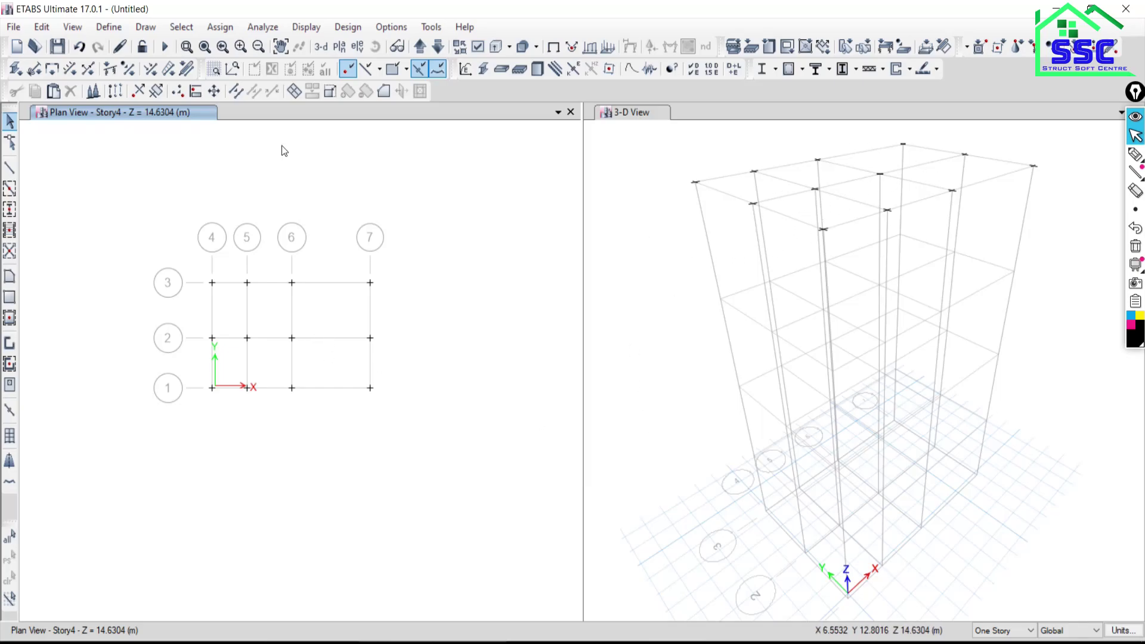
# Select all joints by object type and delete the 12 joints, leaving only grid lines
pyautogui.click(181, 27)
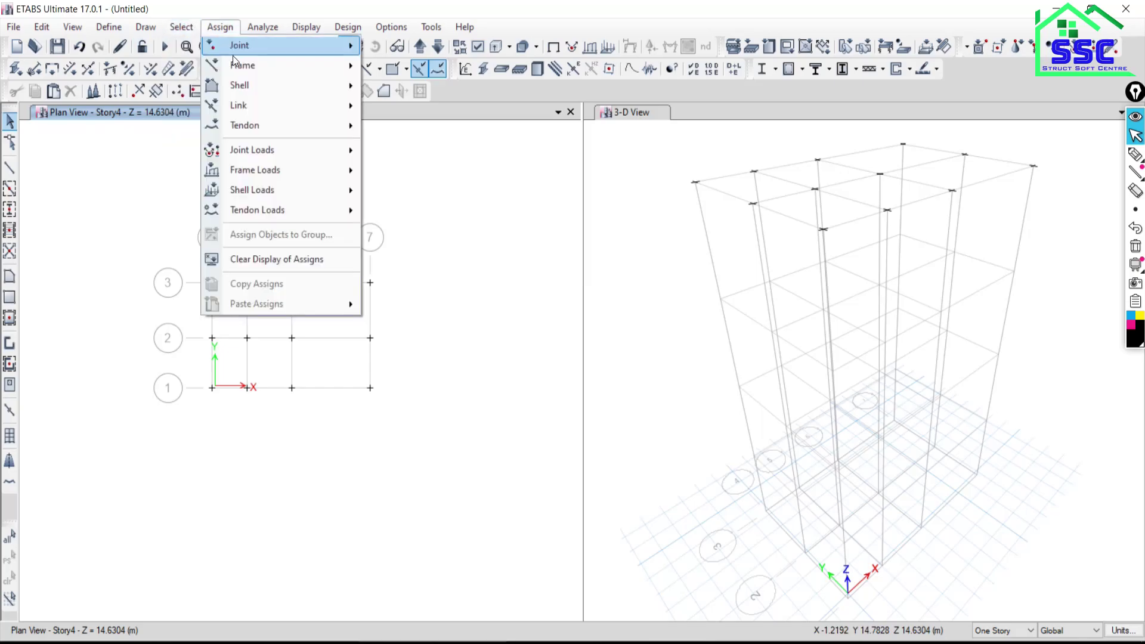
pyautogui.click(182, 27)
pyautogui.click(220, 27)
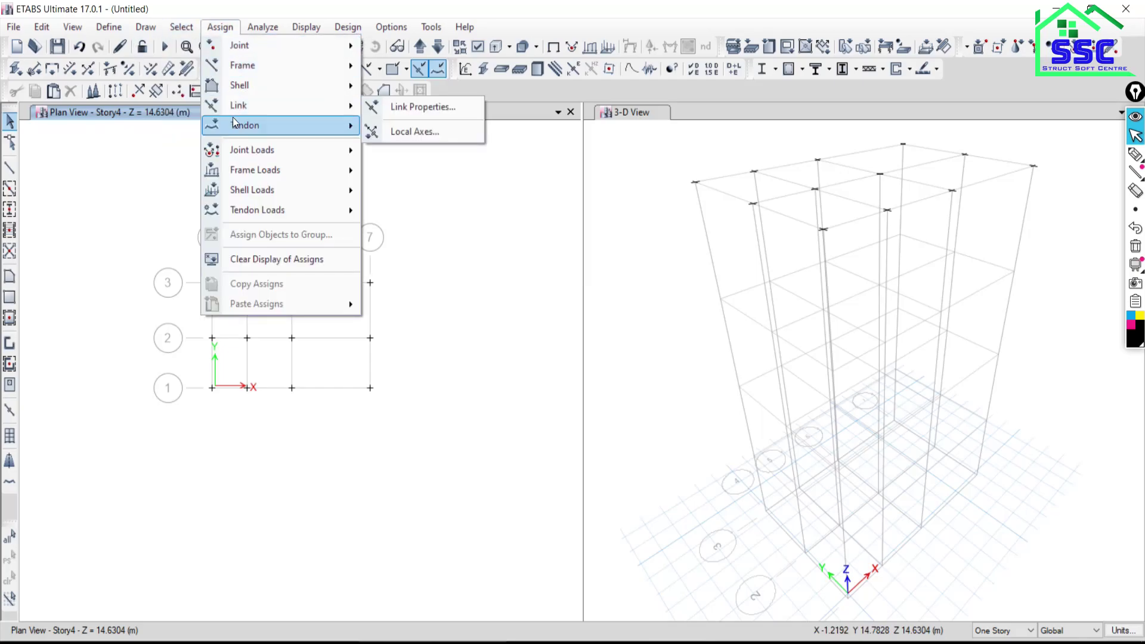
pyautogui.moveTo(250, 46)
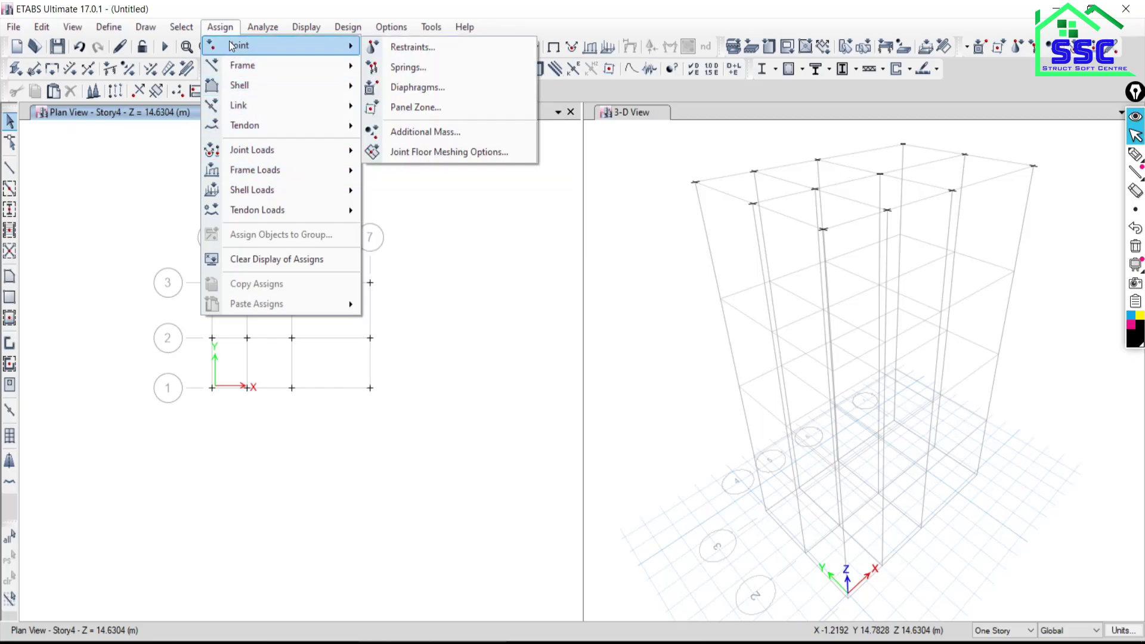
pyautogui.moveTo(206, 45)
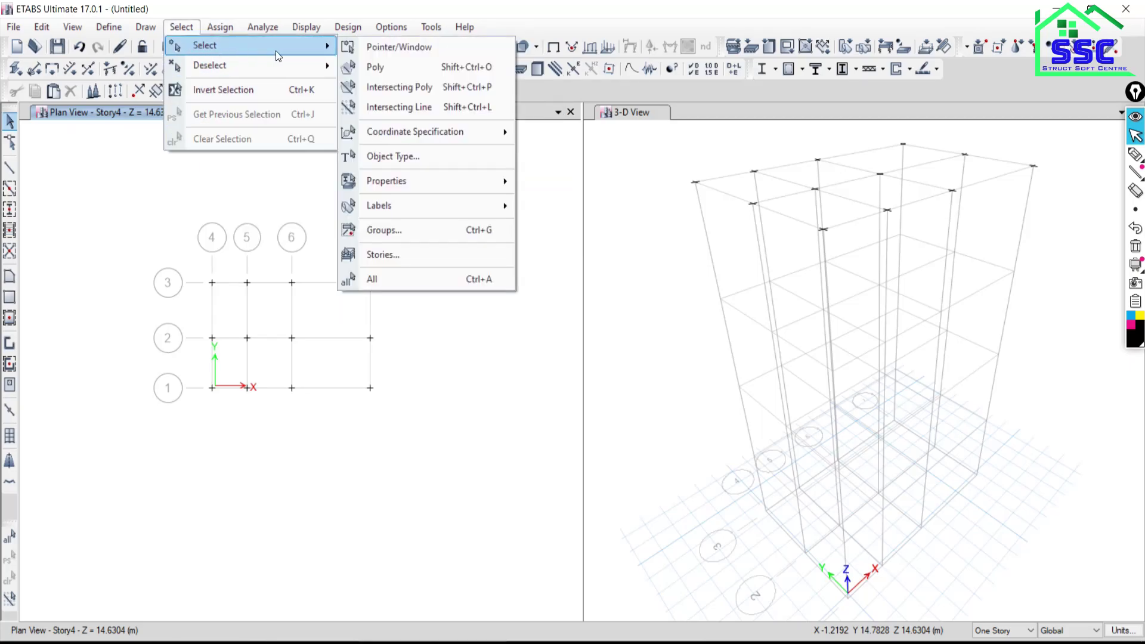
pyautogui.click(386, 158)
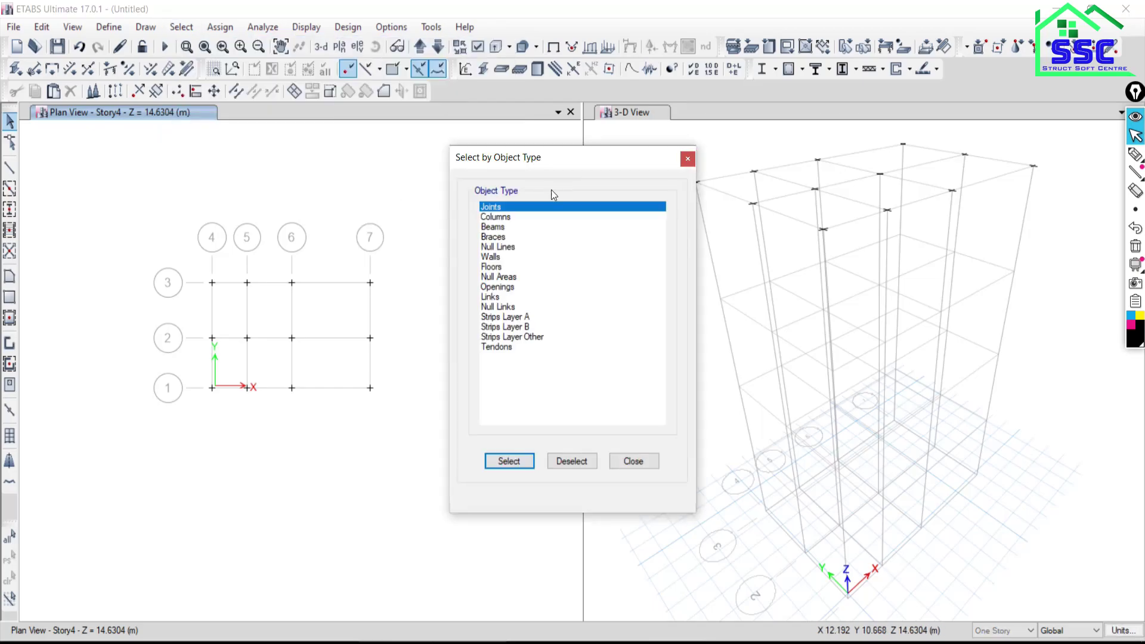
pyautogui.click(510, 461)
pyautogui.click(629, 462)
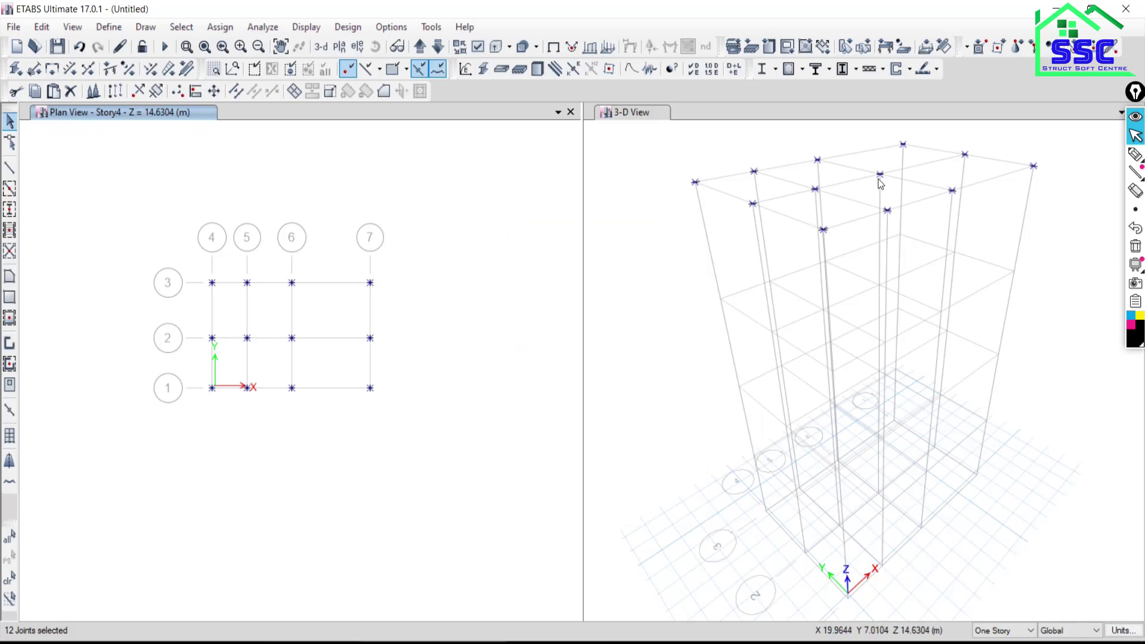
pyautogui.click(42, 28)
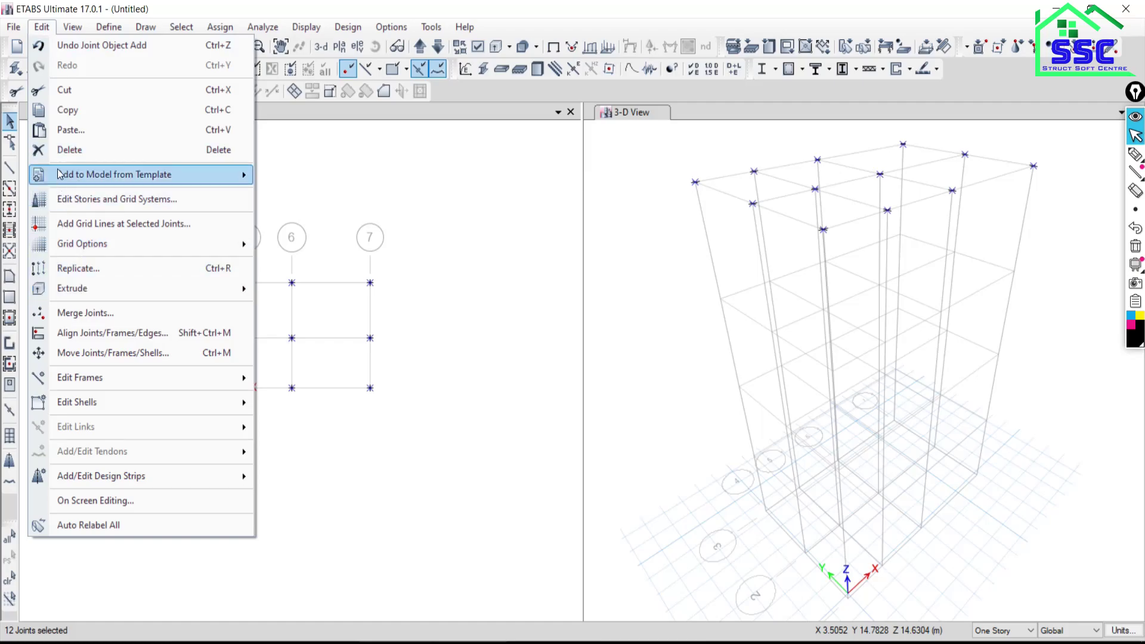
pyautogui.click(62, 151)
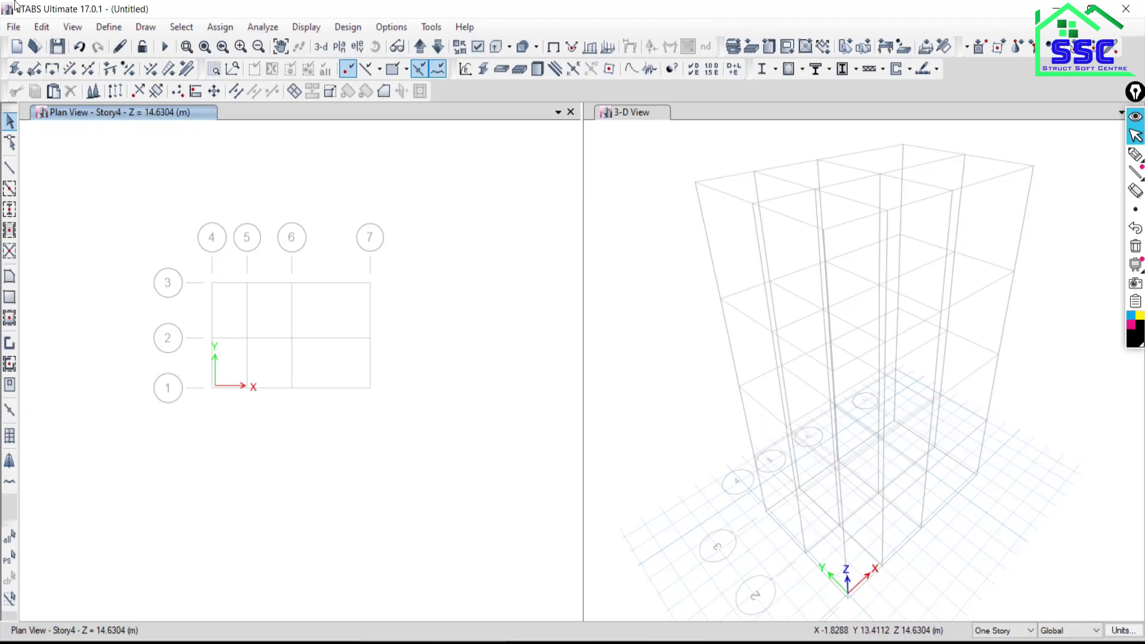
# Open Edit Stories and Grid Systems and show the Grid System Data for G1
pyautogui.click(41, 26)
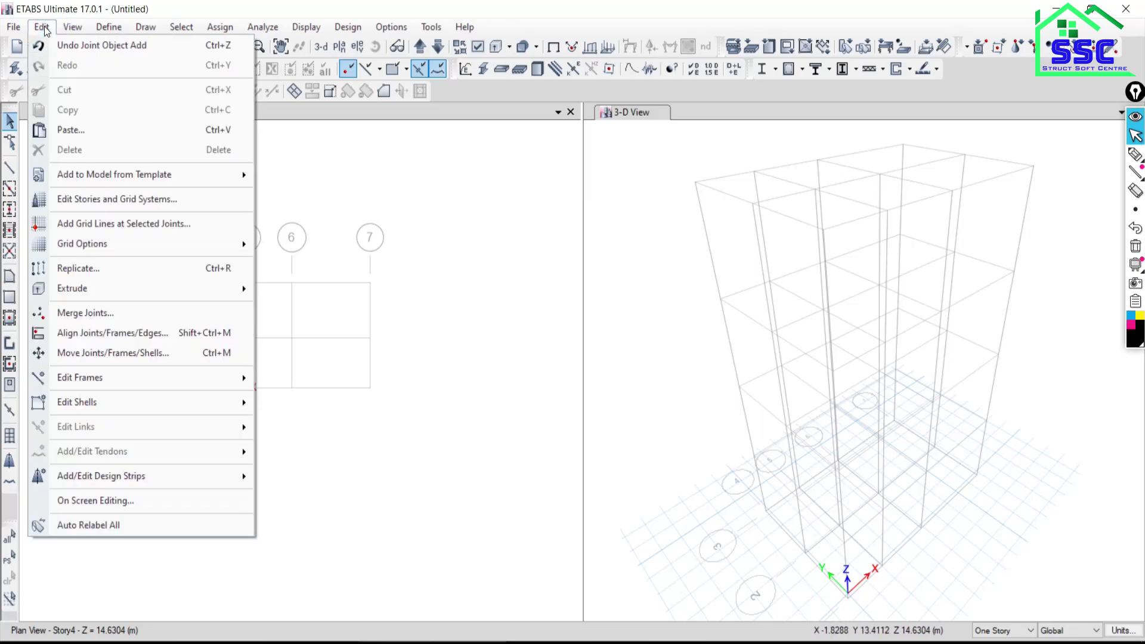
pyautogui.click(98, 200)
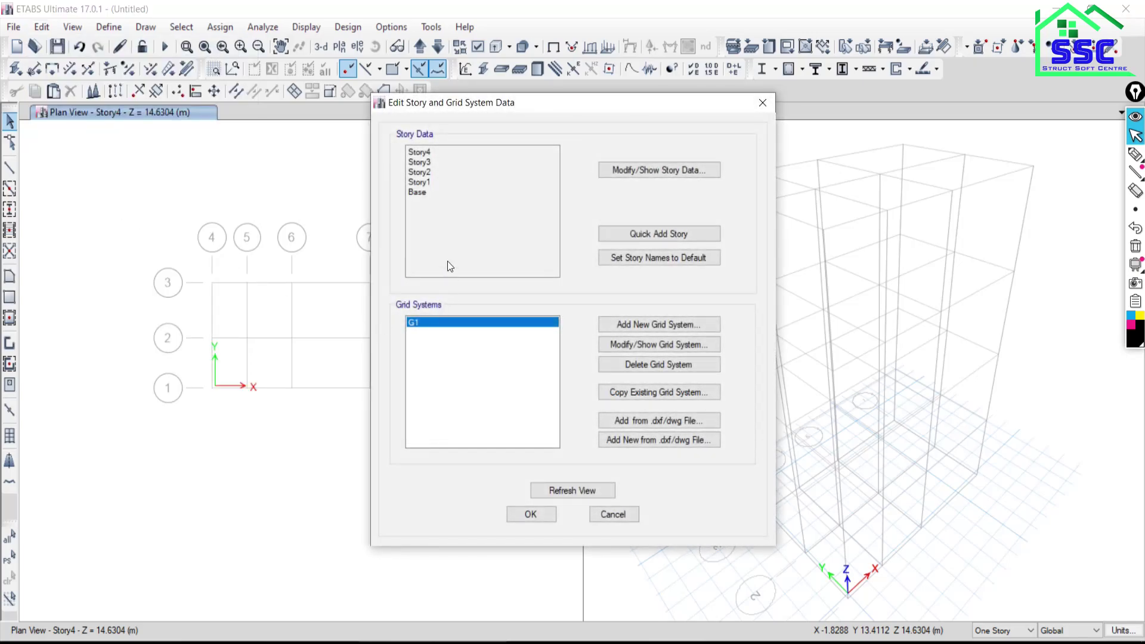
pyautogui.moveTo(506, 103); pyautogui.dragTo(284, 56)
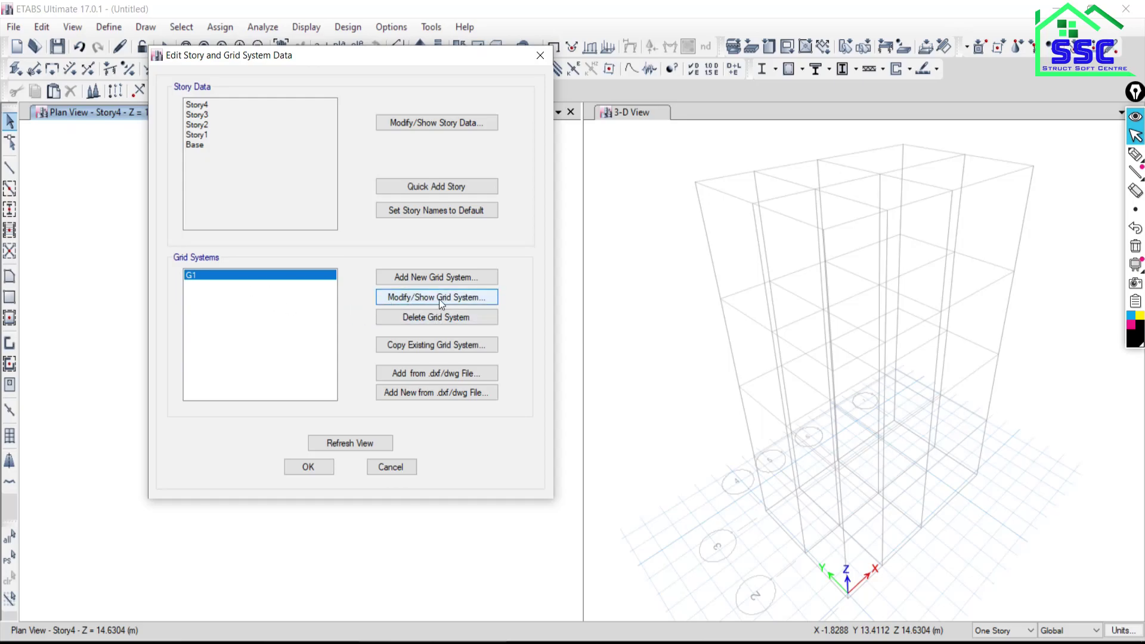
pyautogui.click(425, 299)
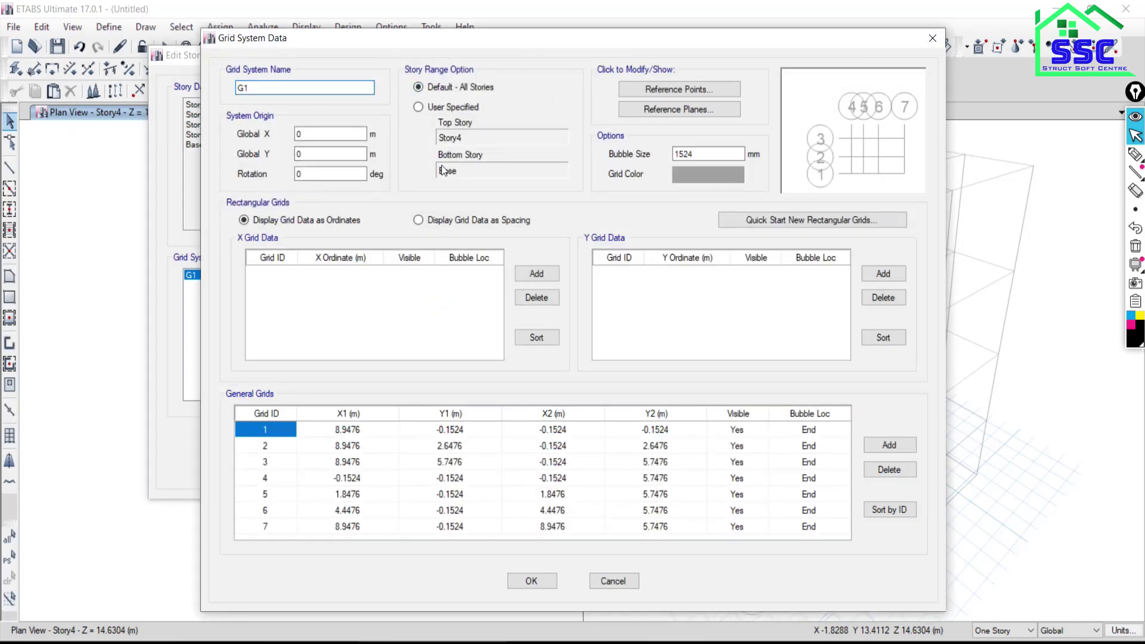
# Darken grid G1's line colour to dark grey
pyautogui.click(692, 174)
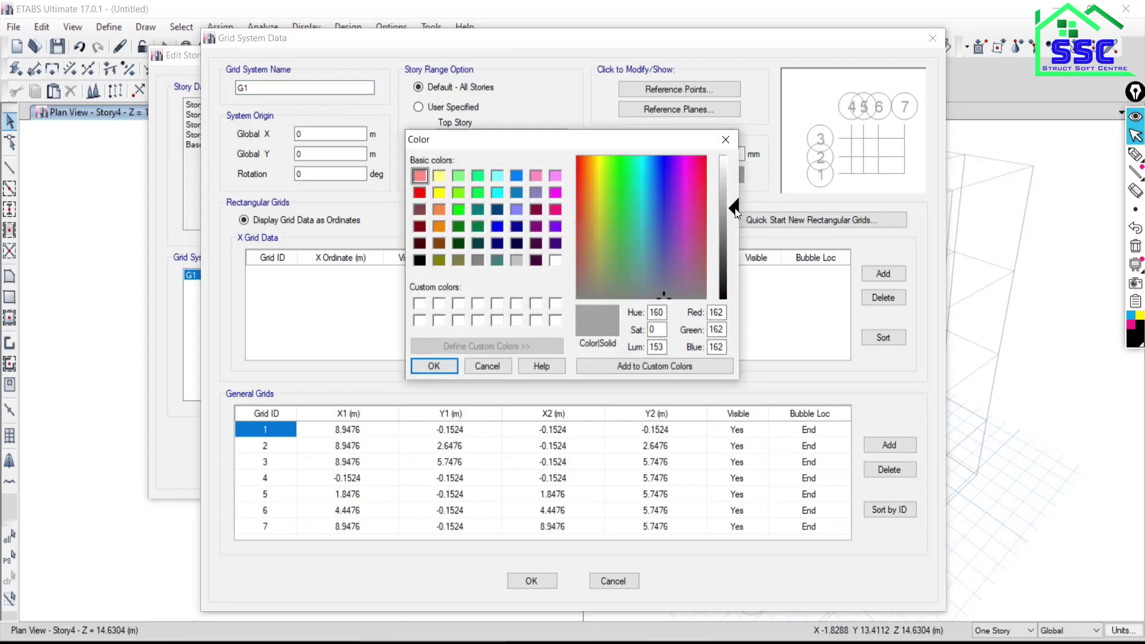
pyautogui.moveTo(739, 210); pyautogui.dragTo(736, 255)
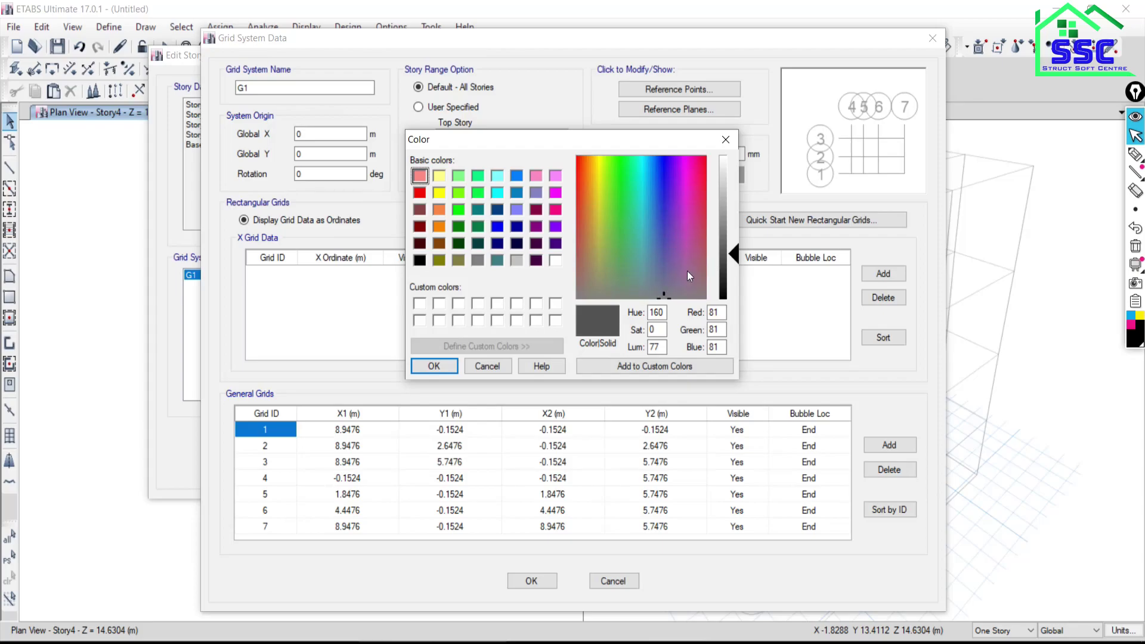
pyautogui.click(432, 366)
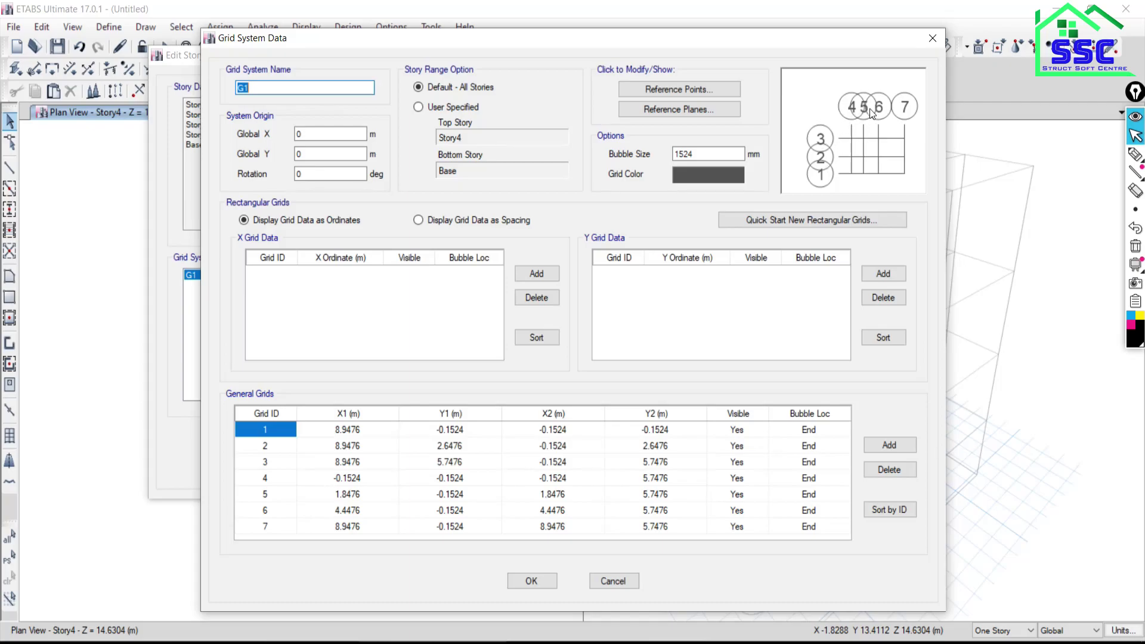
# Set G1's bubble size to 500 mm, after trying 1000, and accept both grid dialogs
pyautogui.doubleClick(696, 154)
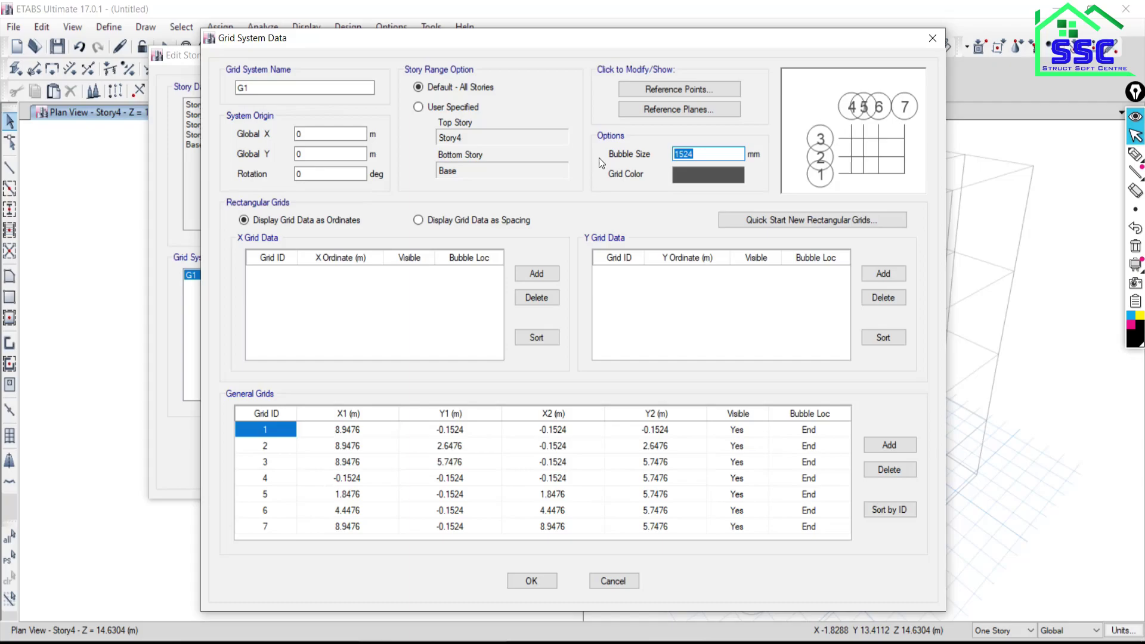
pyautogui.write('1000')
pyautogui.press('Tab')
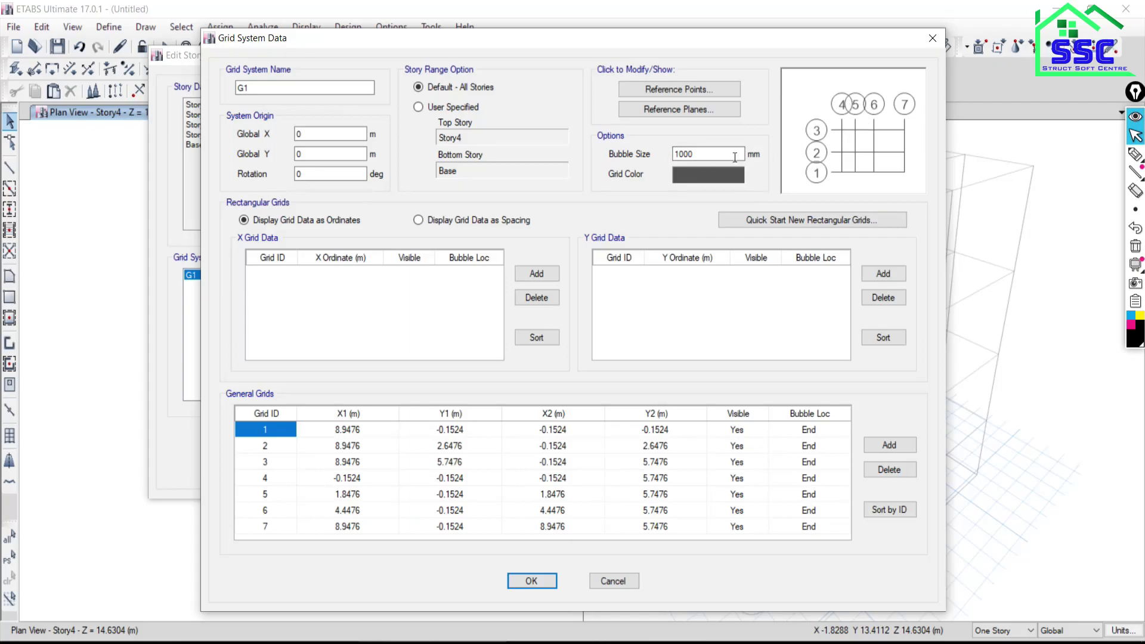
pyautogui.doubleClick(698, 154)
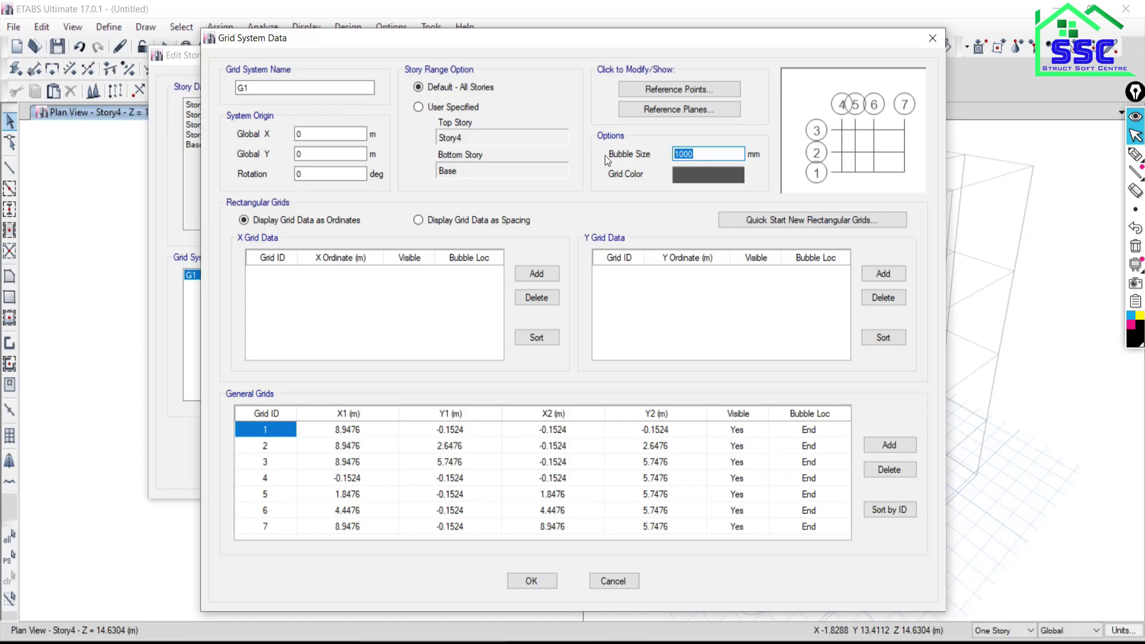
pyautogui.write('500')
pyautogui.press('Tab')
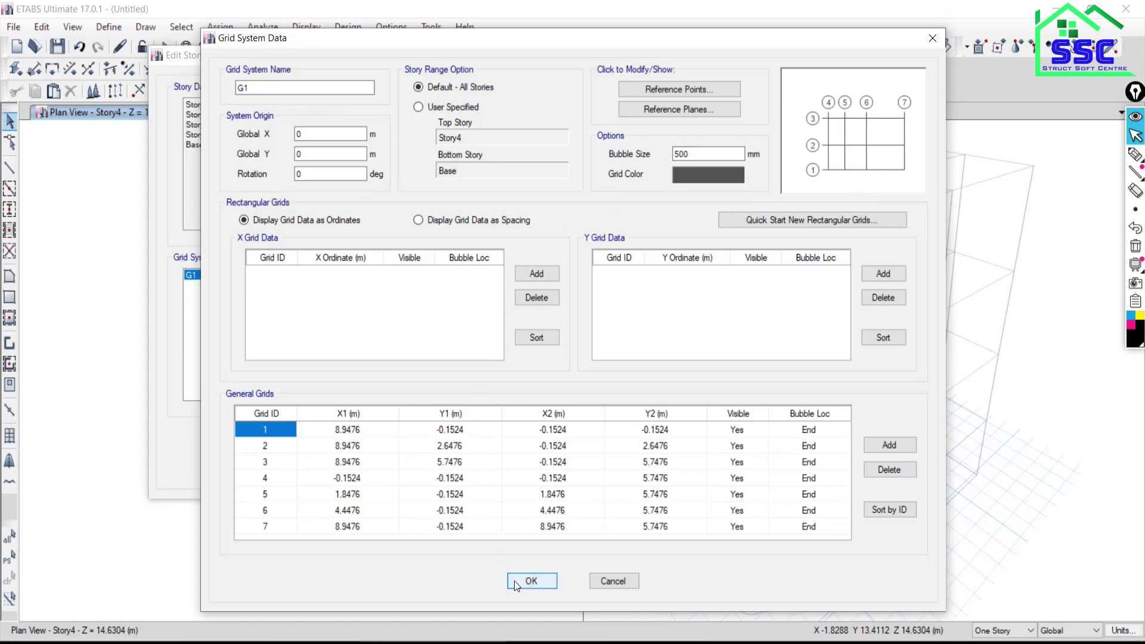
pyautogui.click(532, 581)
pyautogui.click(309, 466)
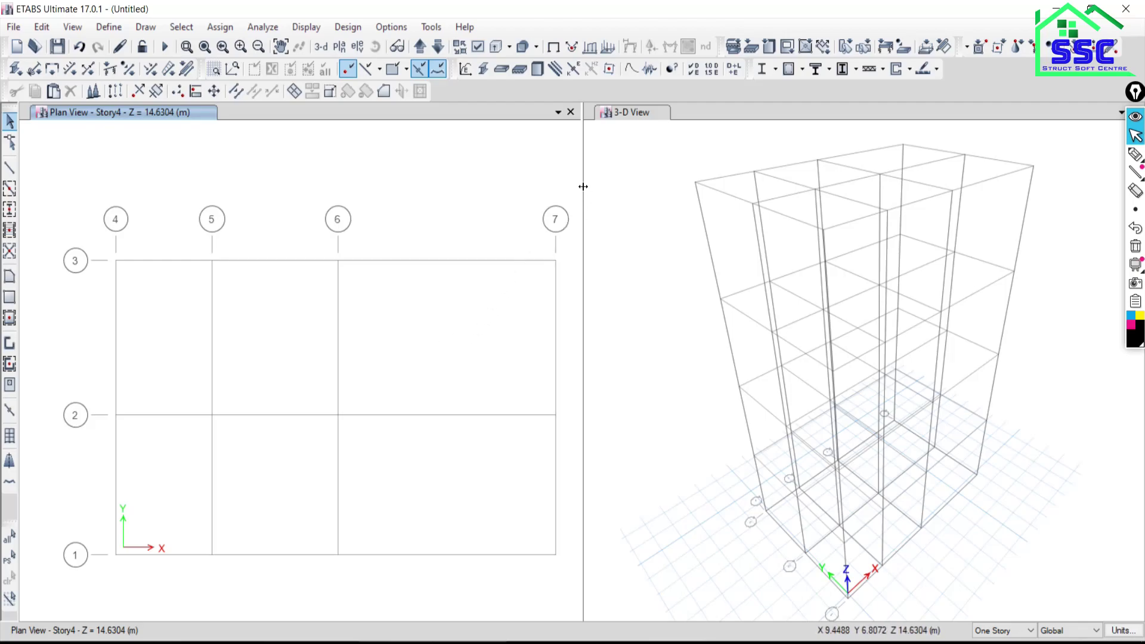
# Widen the Plan View pane, then switch to the Google Meet call window
pyautogui.moveTo(583, 187); pyautogui.dragTo(700, 186)
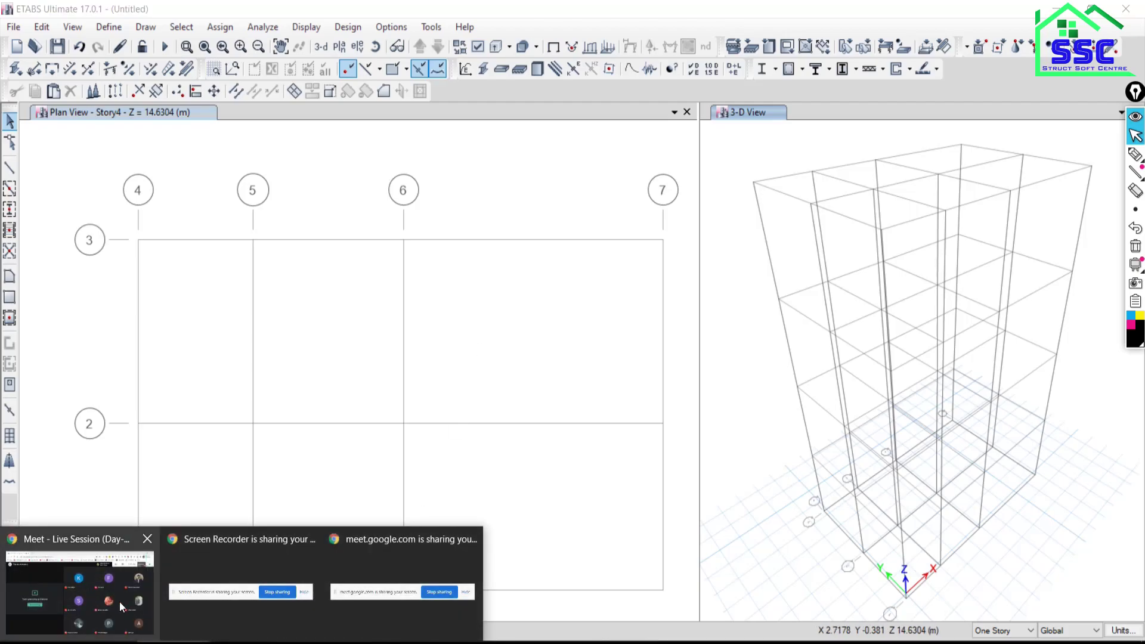
pyautogui.click(120, 602)
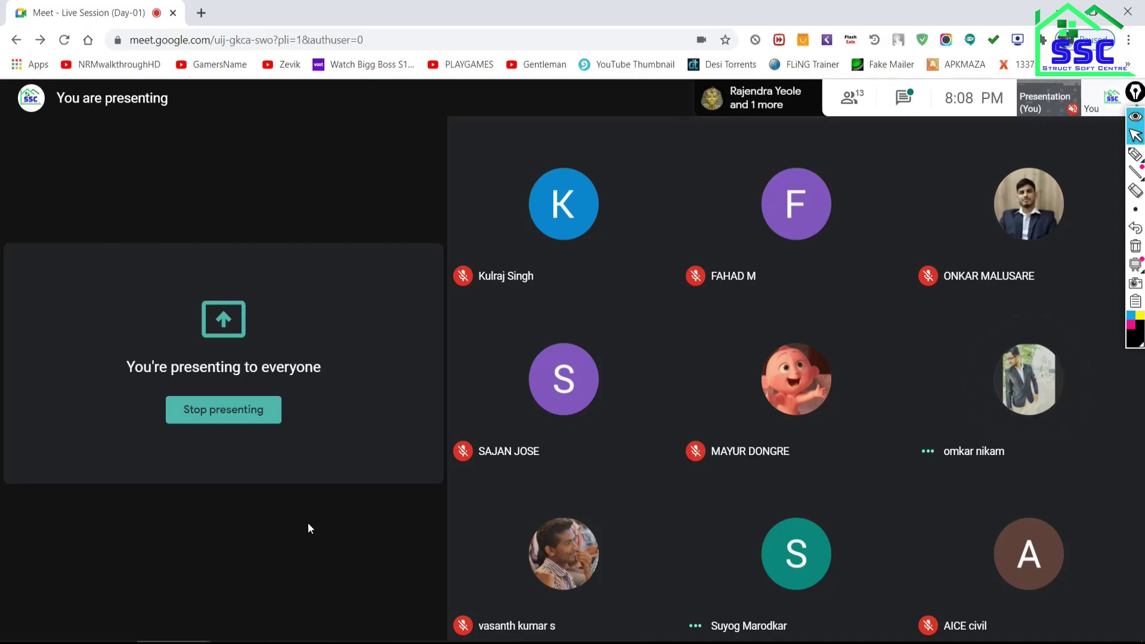
# Switch back from Google Meet to the ETABS model window with Alt+Tab
pyautogui.hotkey('alt', 'Tab')
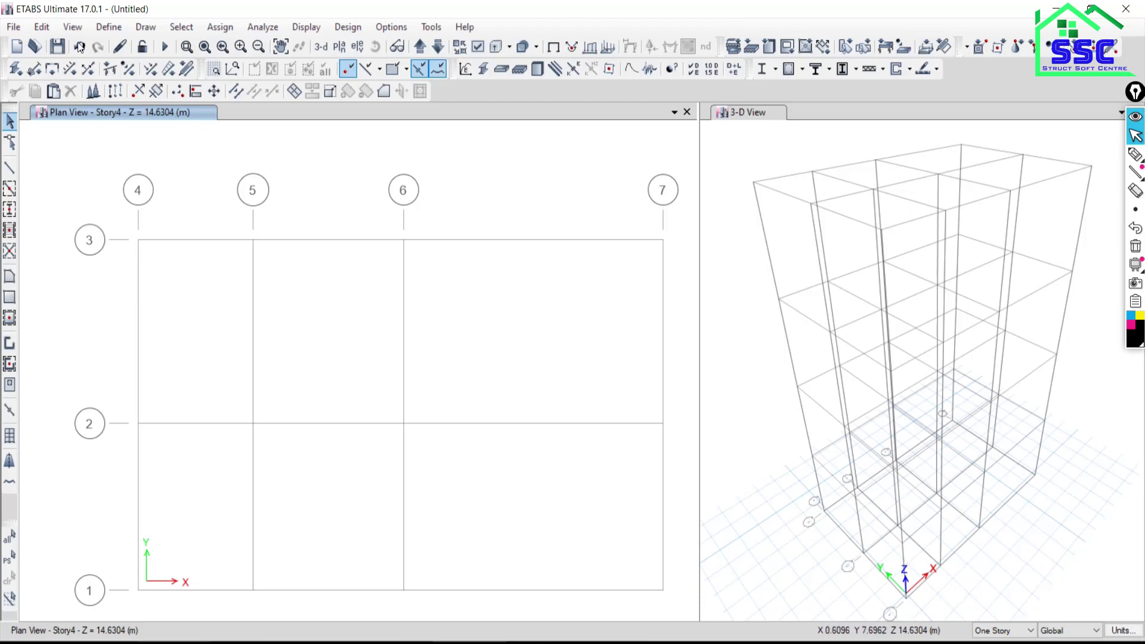
# Check the story data table, then reopen the Grid System Data for G1
pyautogui.click(44, 29)
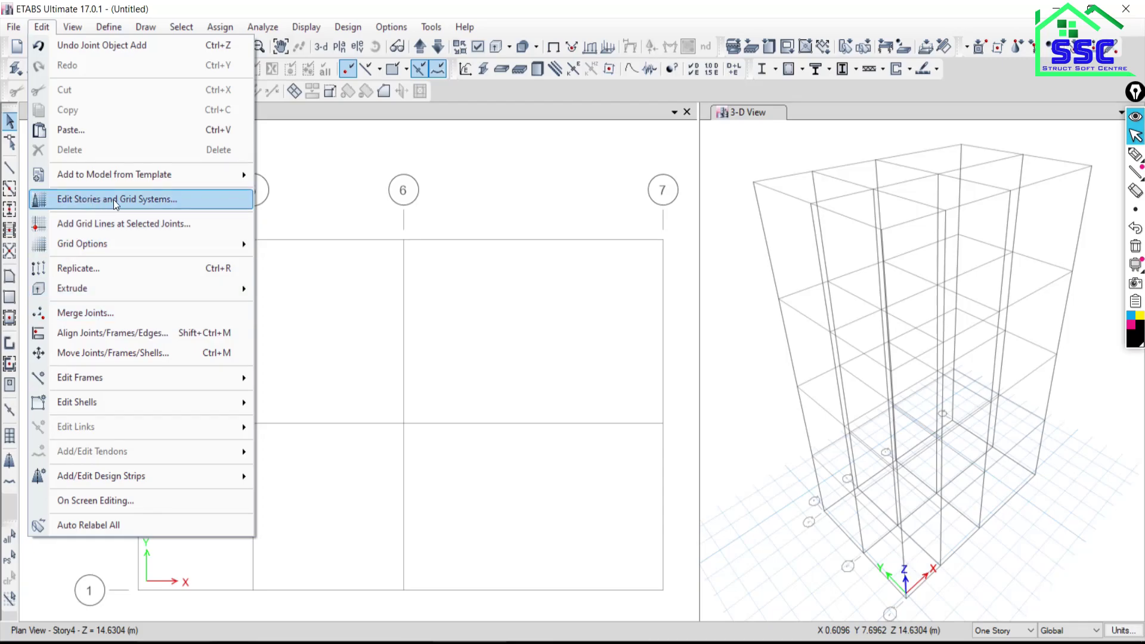
pyautogui.click(115, 204)
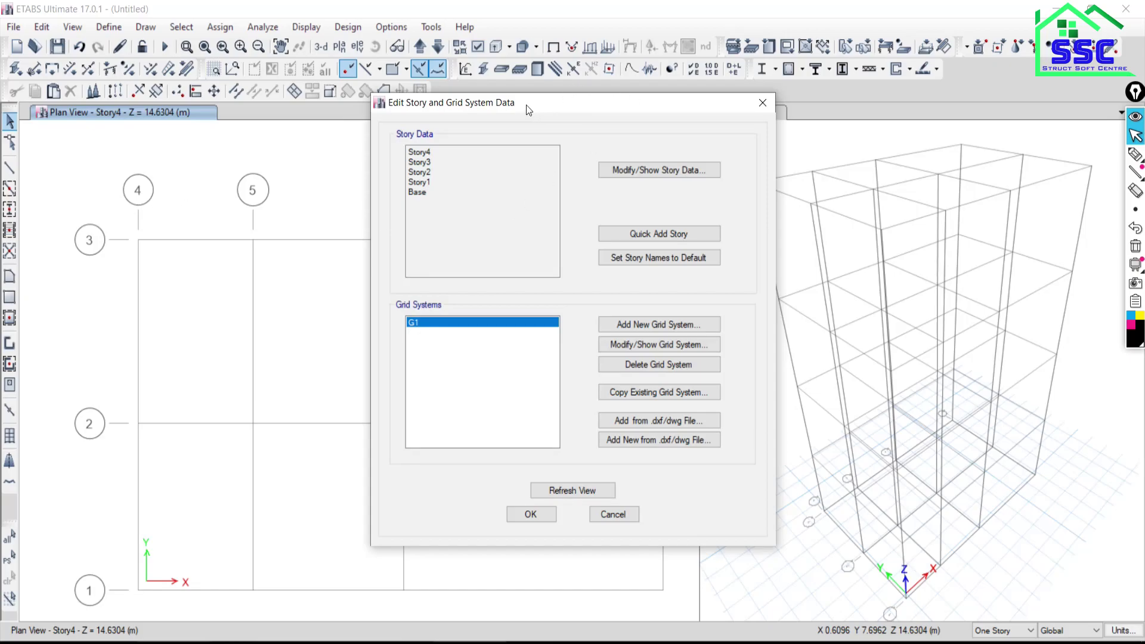
pyautogui.moveTo(528, 110); pyautogui.dragTo(449, 82)
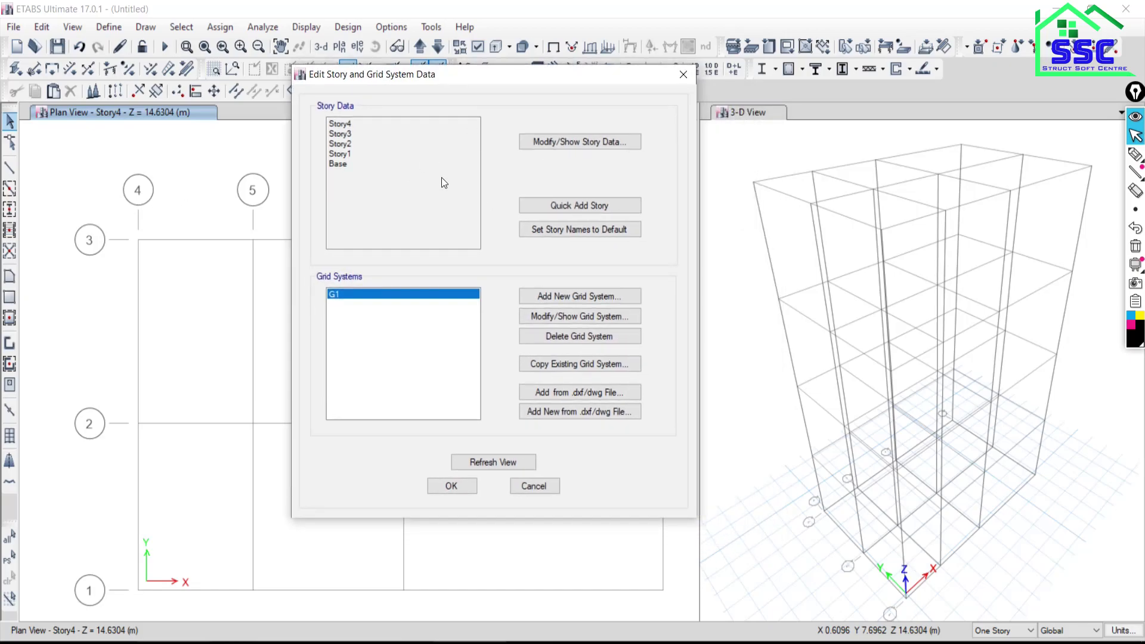
pyautogui.click(554, 141)
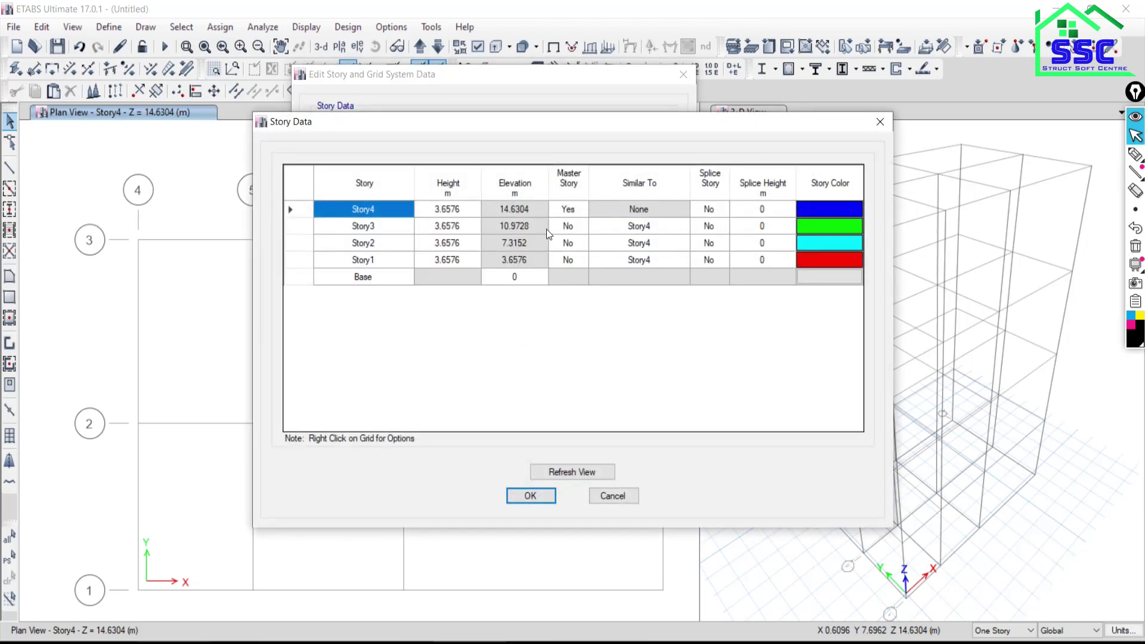
pyautogui.click(881, 123)
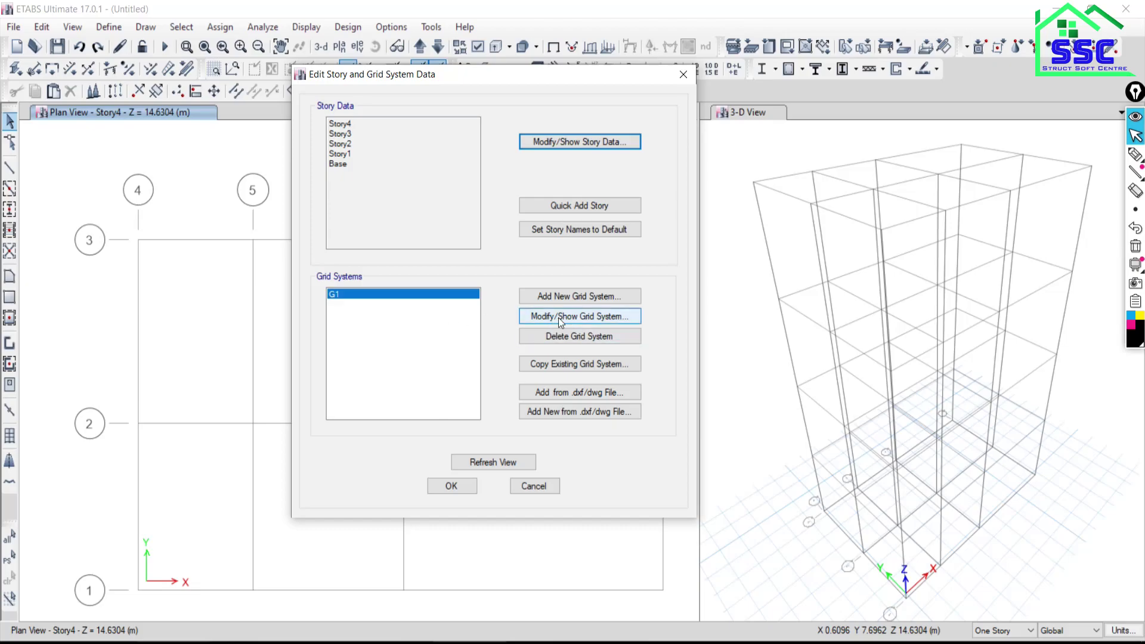
pyautogui.click(542, 318)
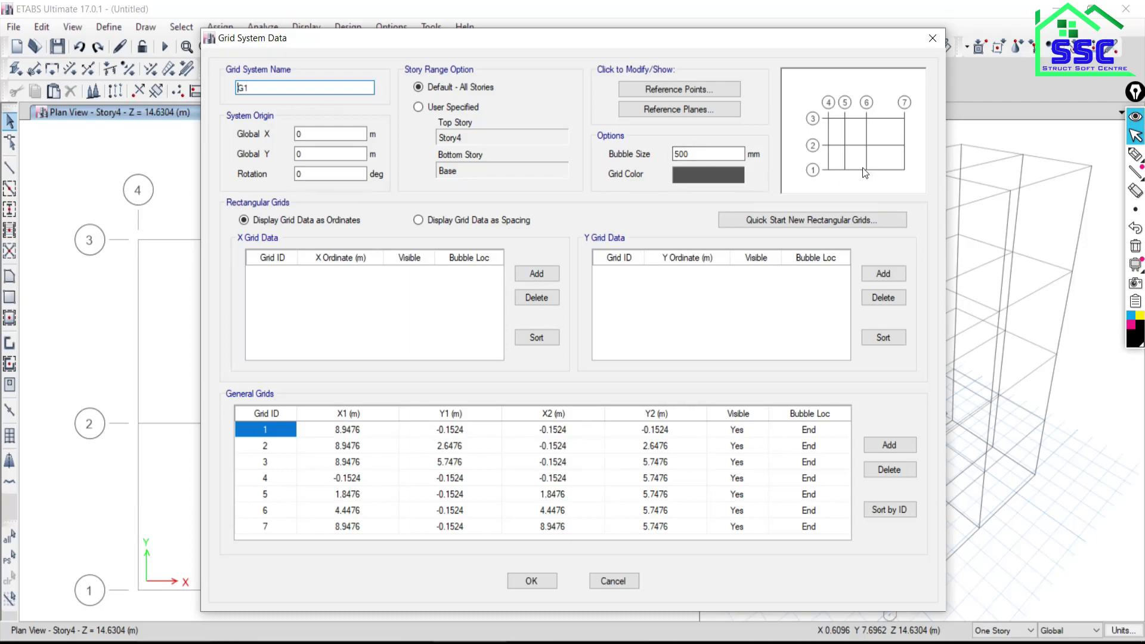
# Change grid G1's line colour to dark blue
pyautogui.moveTo(801, 36); pyautogui.dragTo(683, 28)
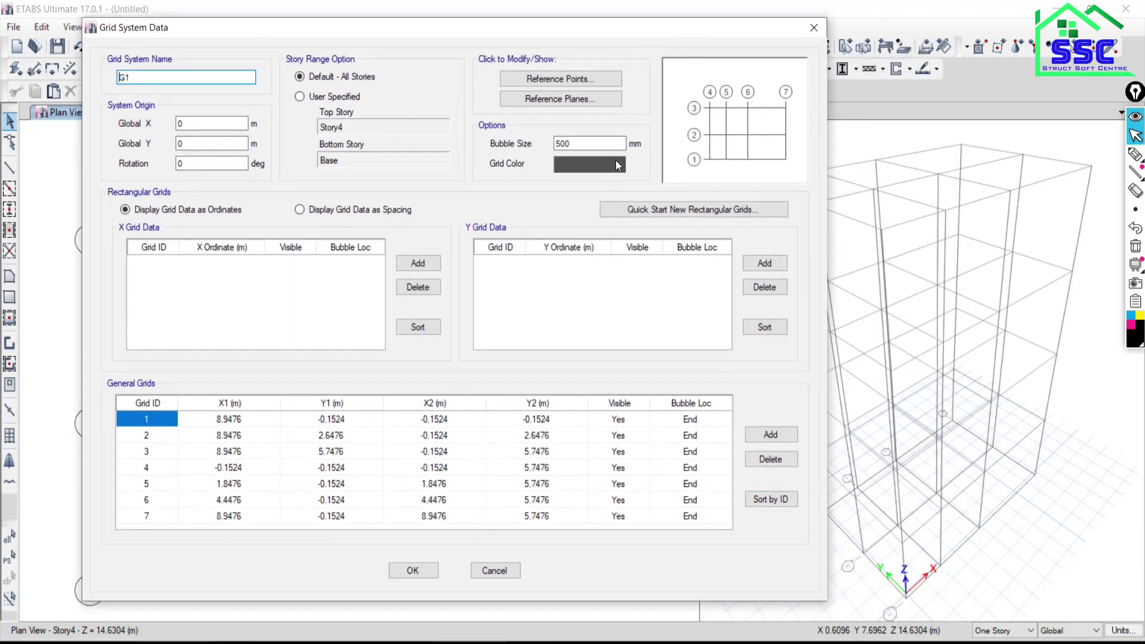
pyautogui.click(573, 162)
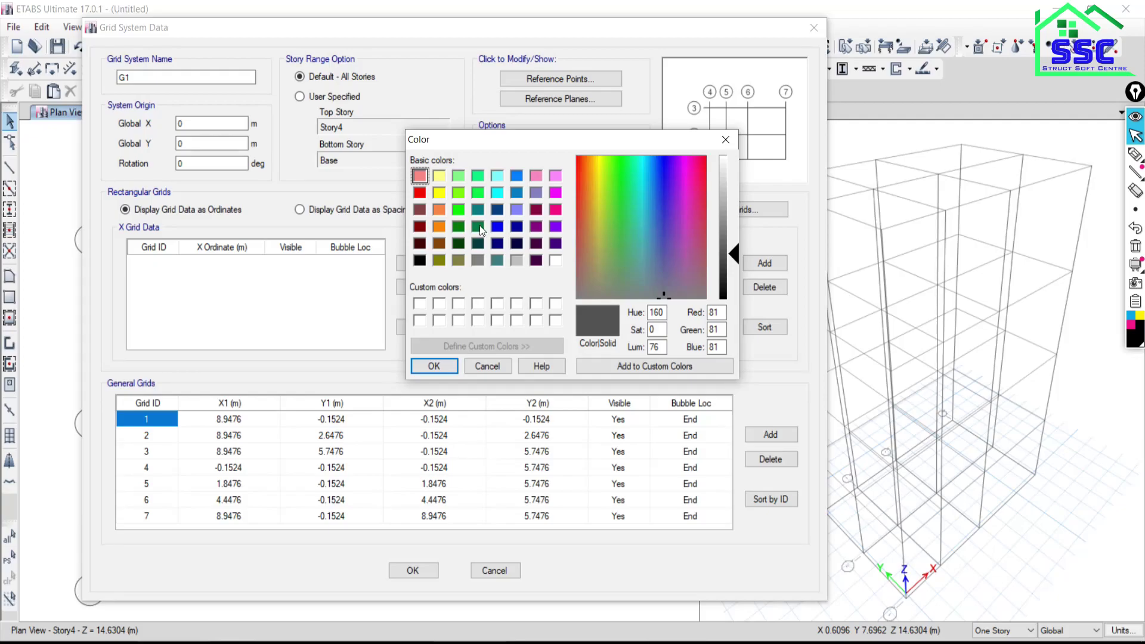
pyautogui.click(664, 211)
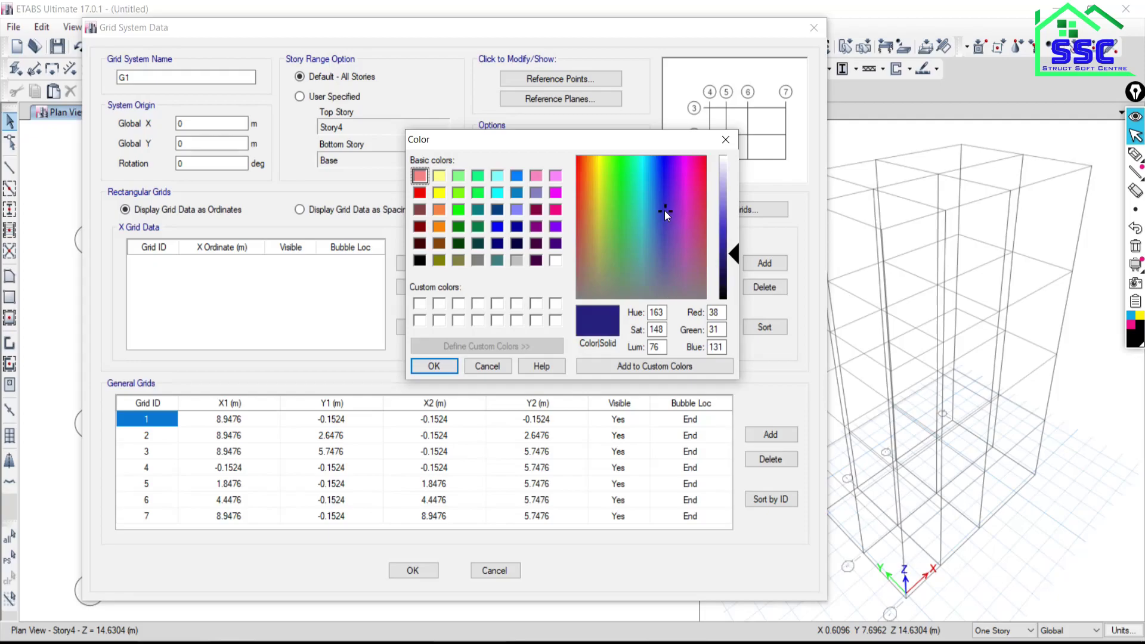
pyautogui.click(736, 256)
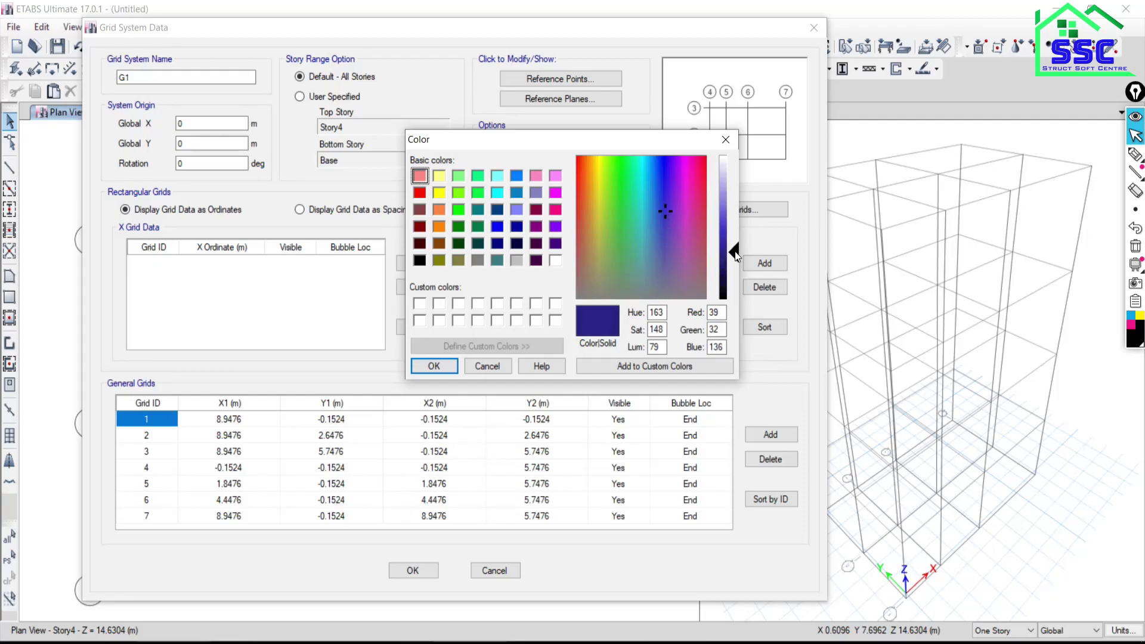
pyautogui.click(432, 365)
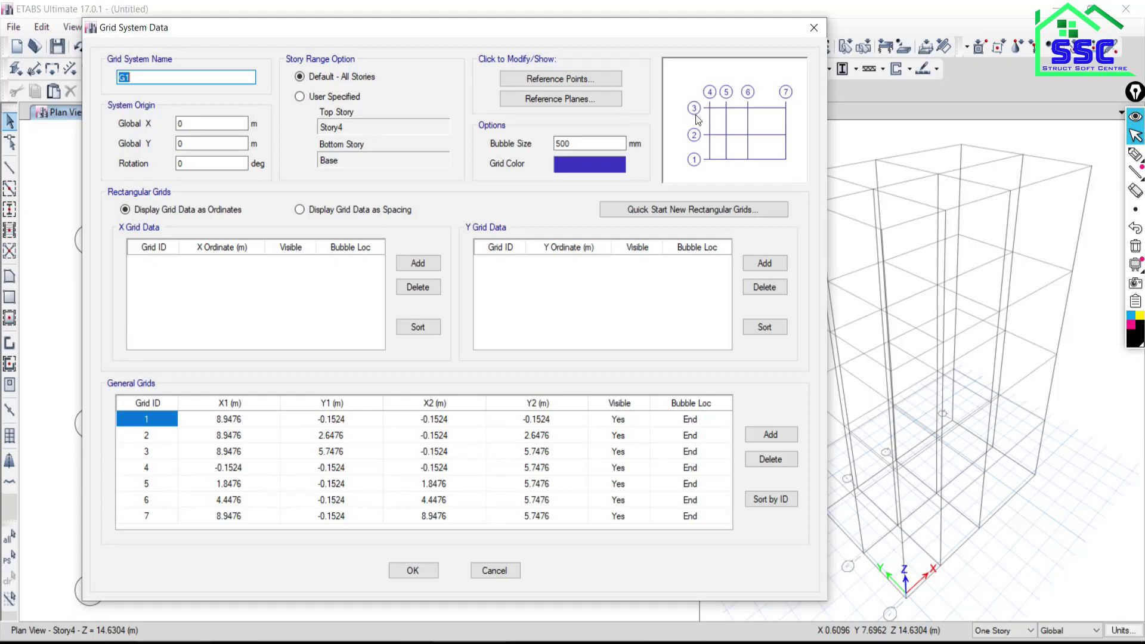
# Keep G1's bubble size at 500 mm, after trying 1000, and save the grid changes
pyautogui.moveTo(582, 146); pyautogui.dragTo(460, 150)
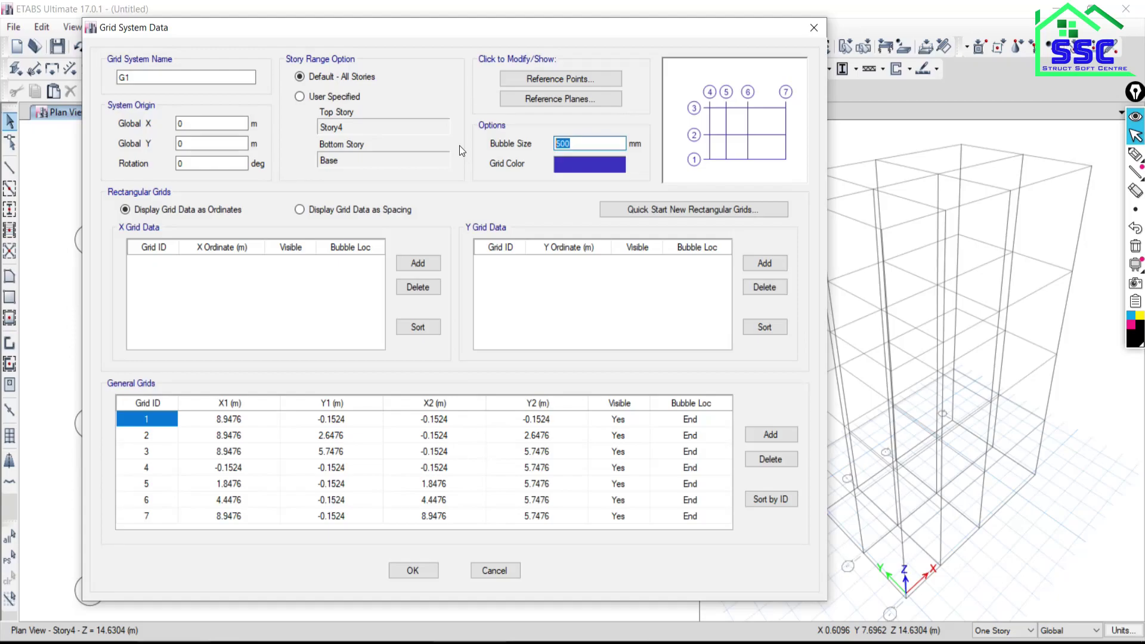
pyautogui.write('1000')
pyautogui.press('Tab')
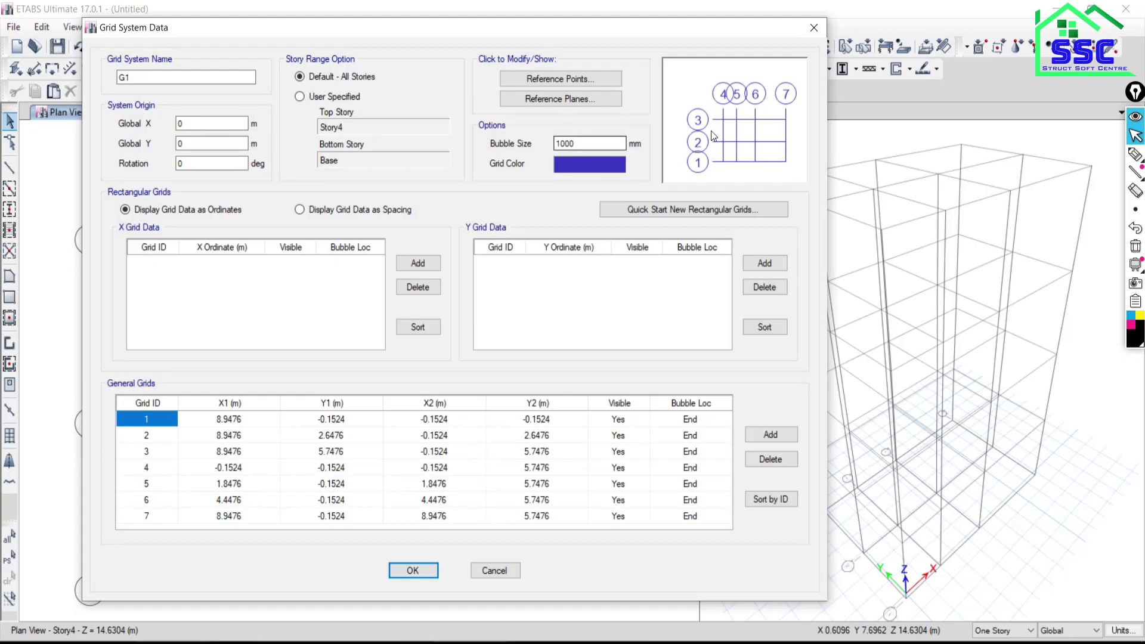
pyautogui.doubleClick(607, 141)
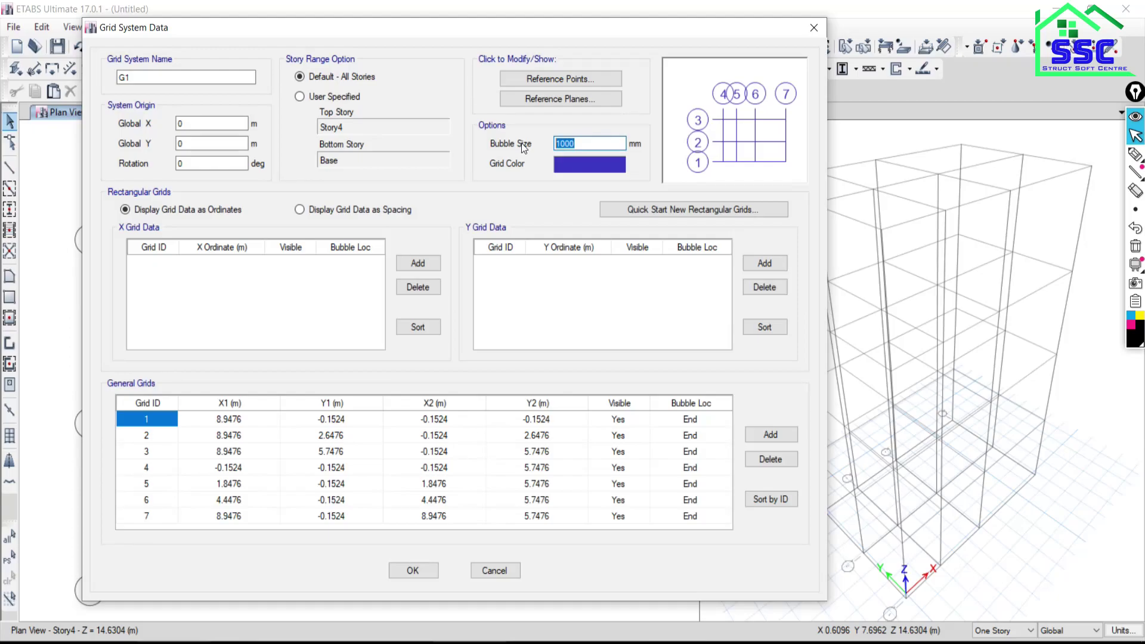
pyautogui.write('500')
pyautogui.press('Tab')
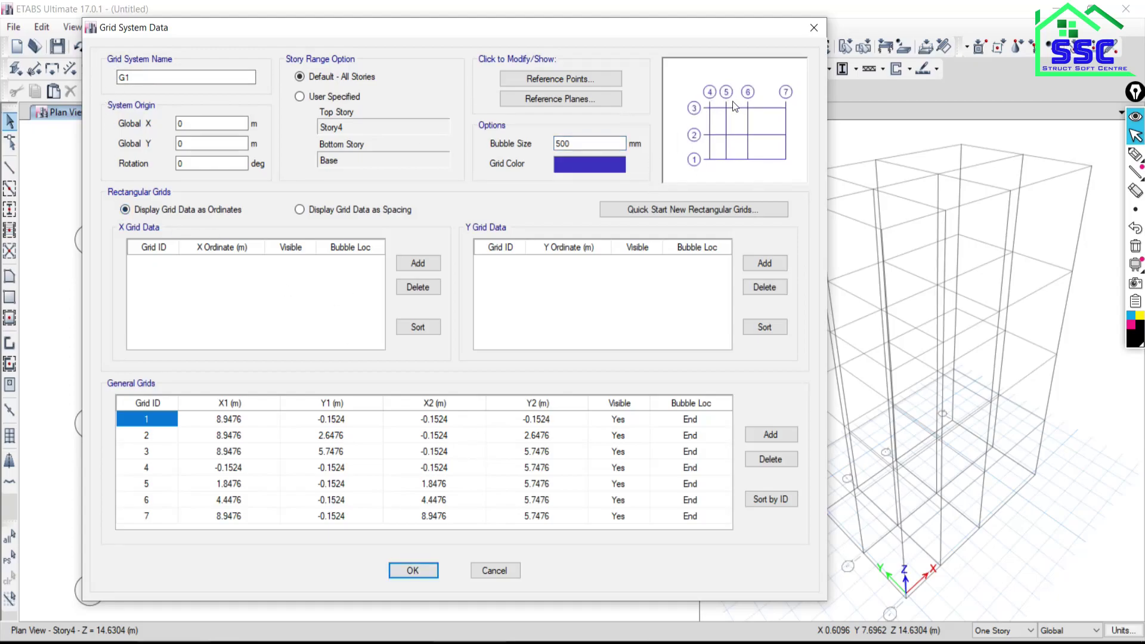
pyautogui.click(422, 570)
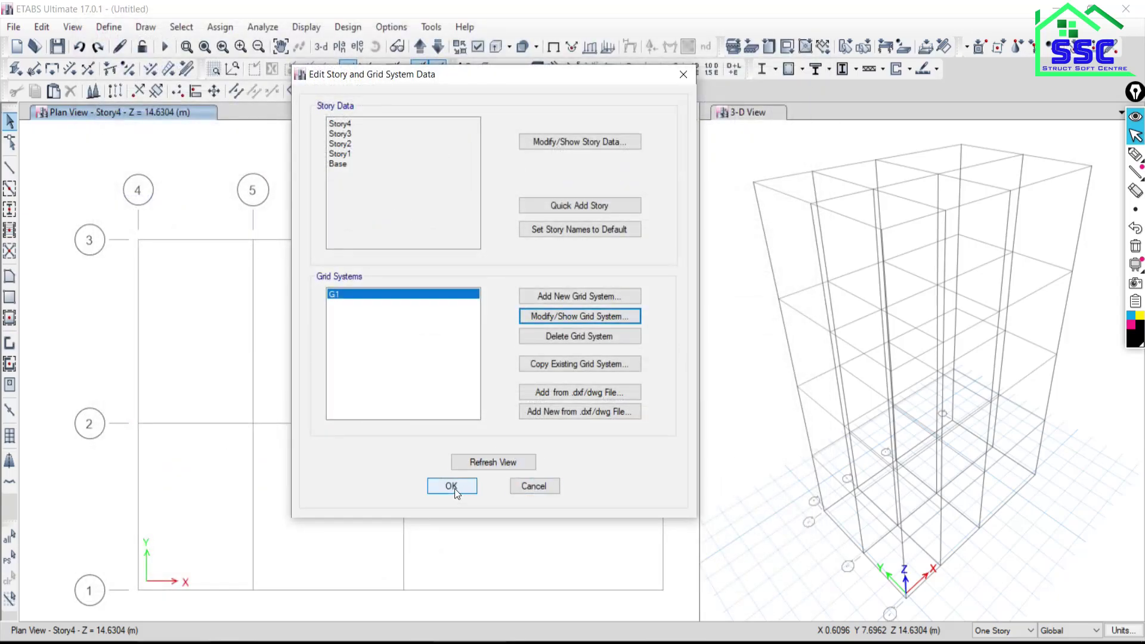
# Apply the story and grid edits to redraw the plan, then switch to Google Meet
pyautogui.click(453, 488)
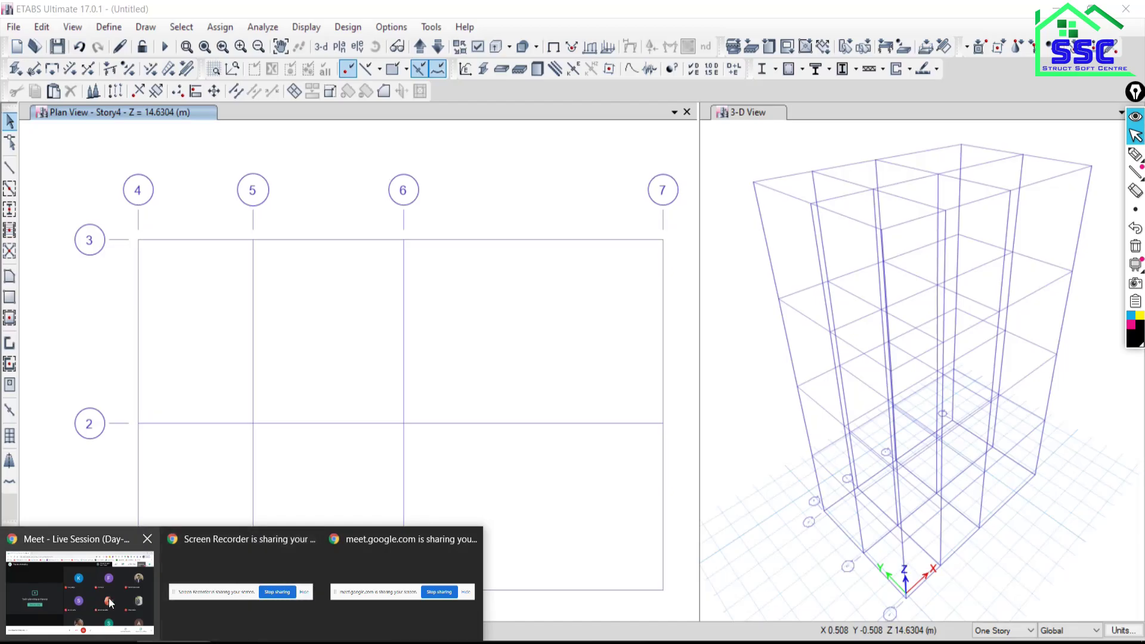
pyautogui.click(110, 602)
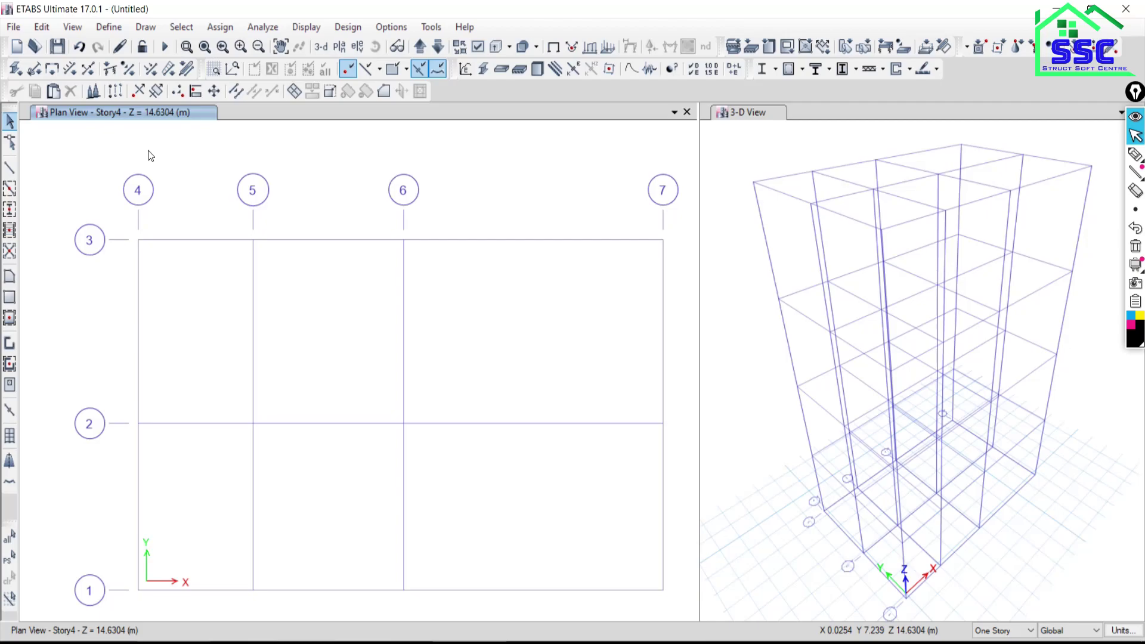
# Start a new model without saving, using built-in settings with Metric SI units
pyautogui.click(10, 30)
pyautogui.click(48, 46)
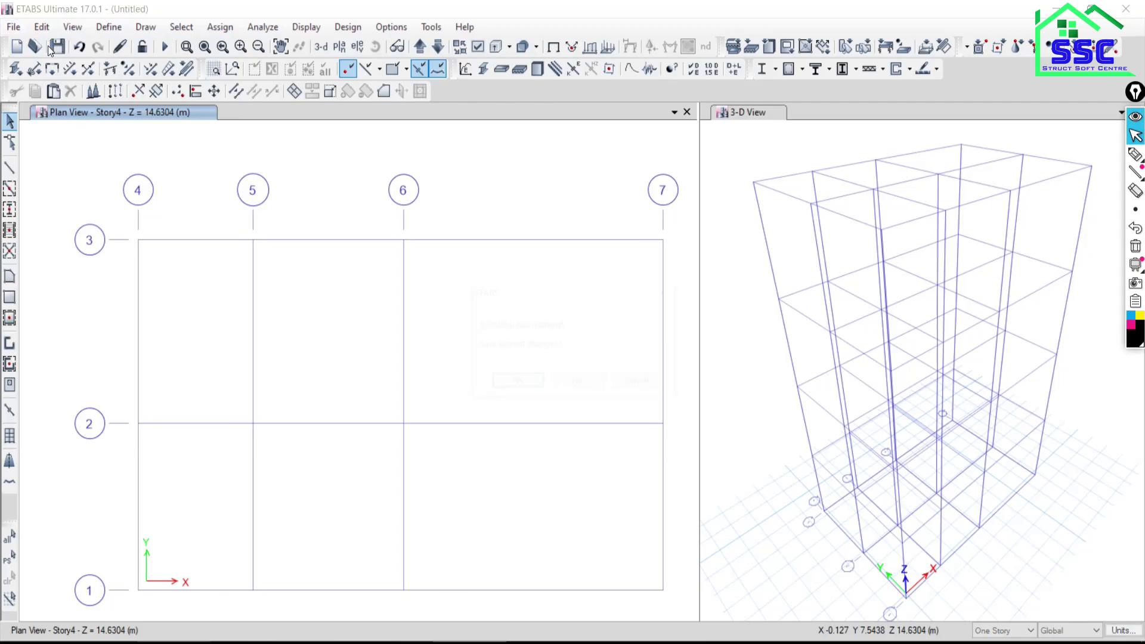
pyautogui.click(574, 386)
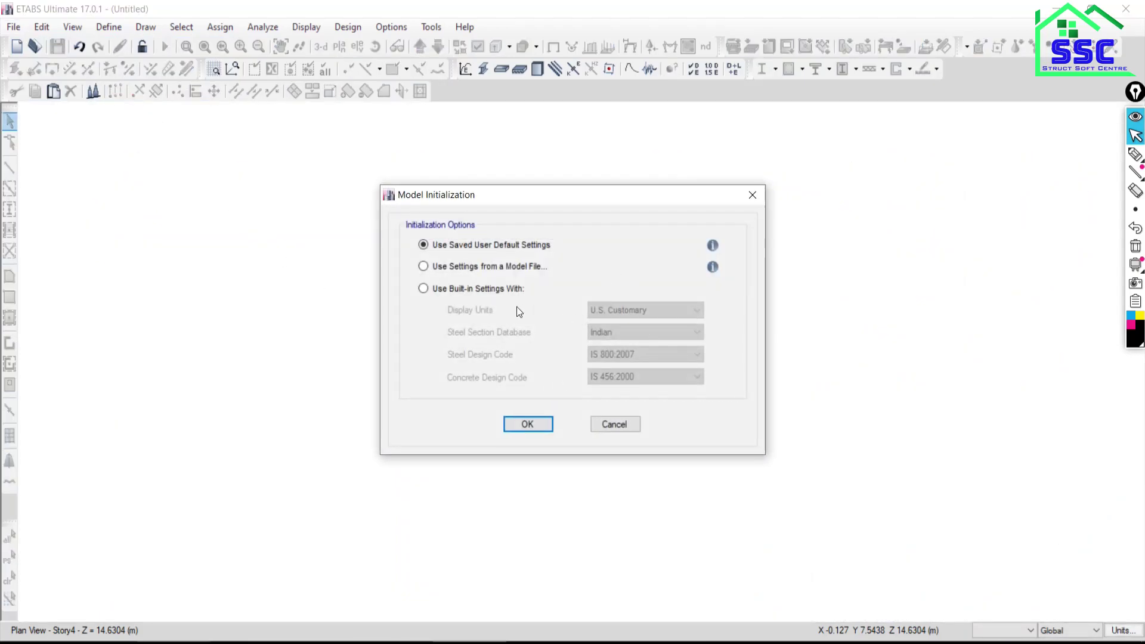
pyautogui.moveTo(583, 199); pyautogui.dragTo(515, 121)
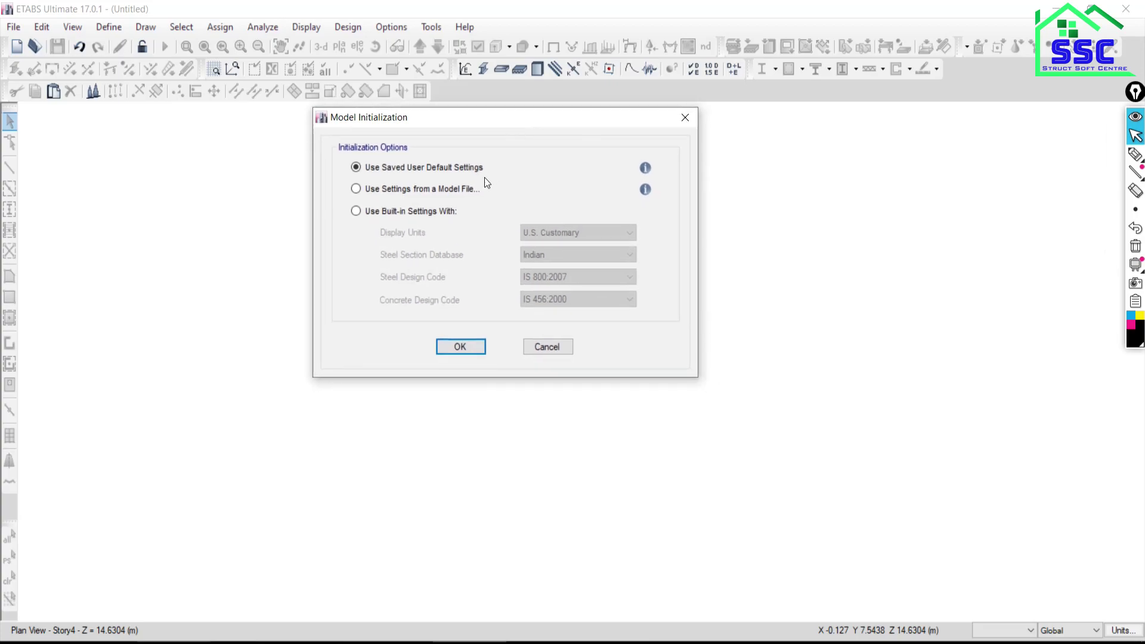
pyautogui.click(356, 212)
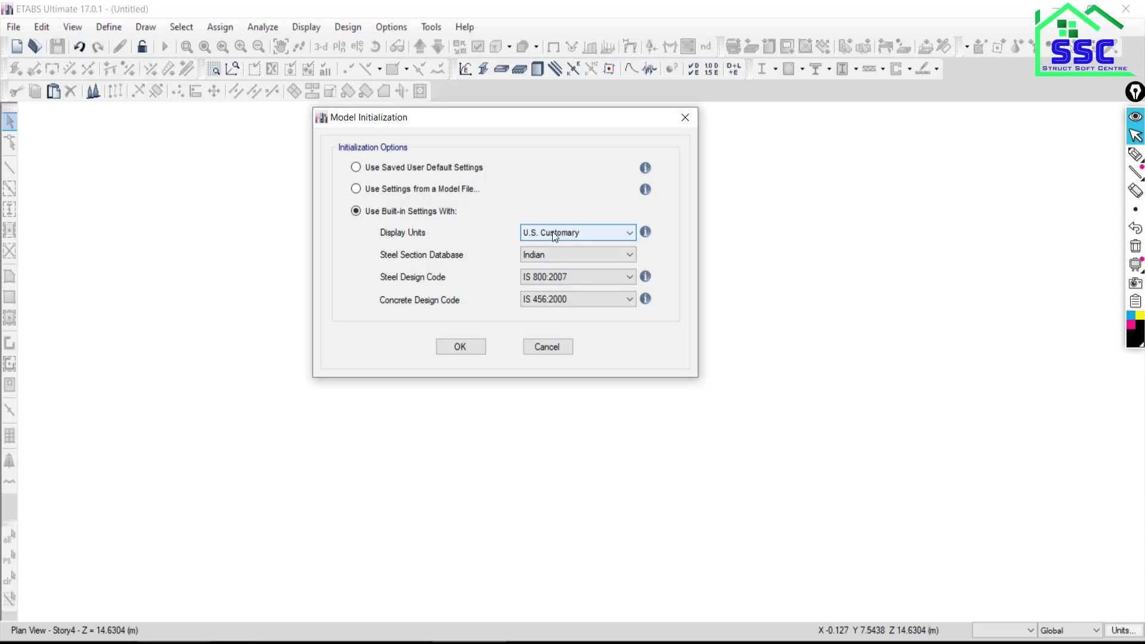
pyautogui.click(560, 233)
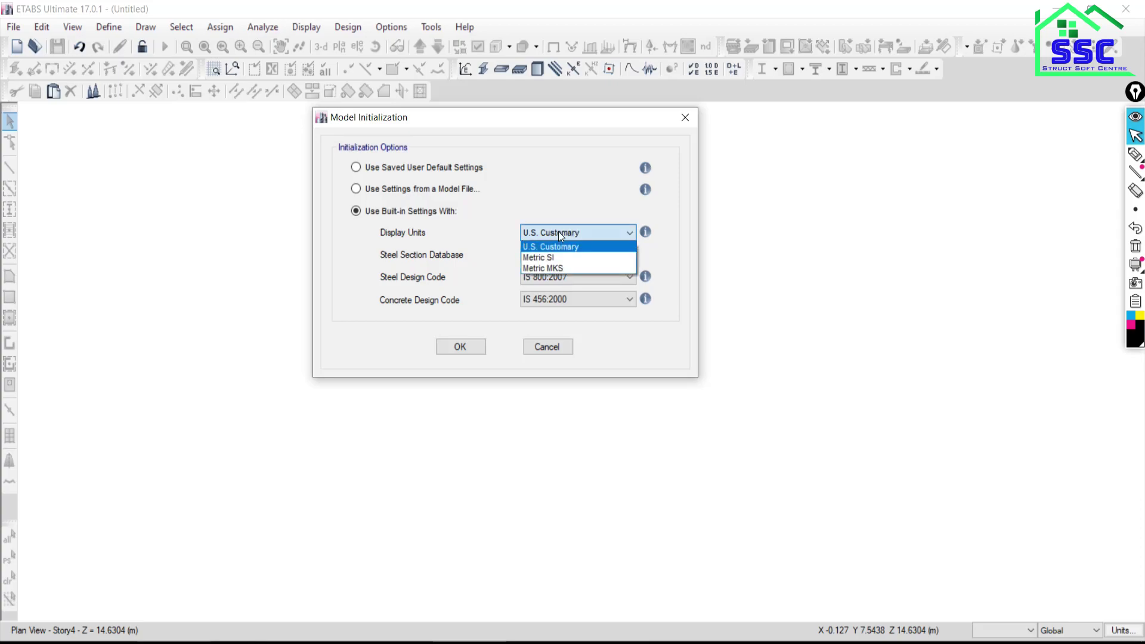
pyautogui.click(540, 259)
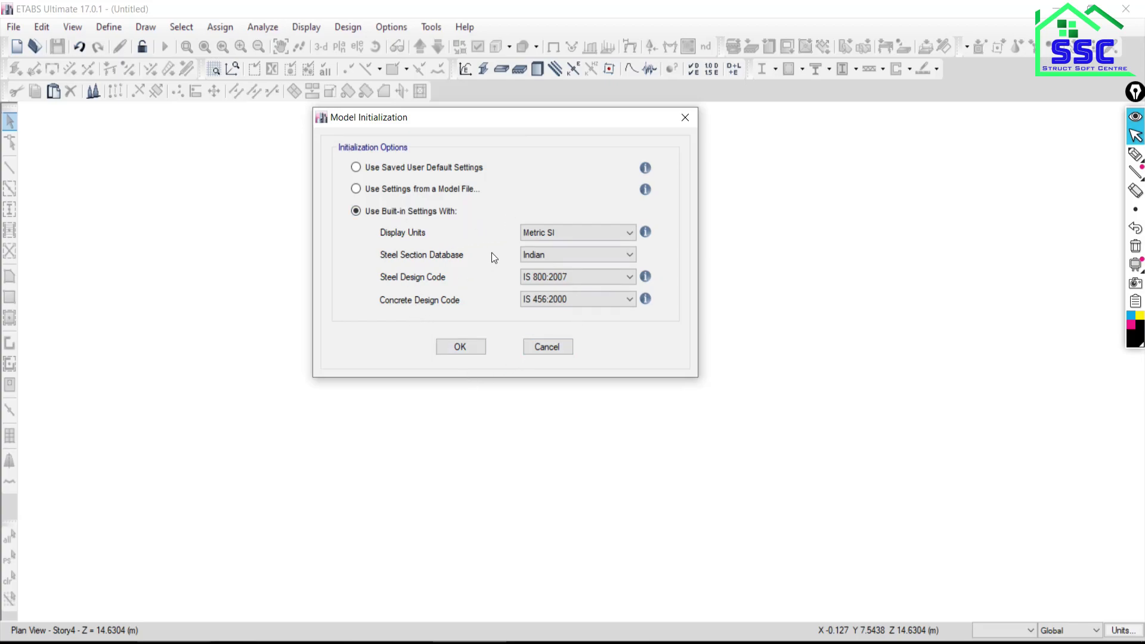
pyautogui.click(459, 348)
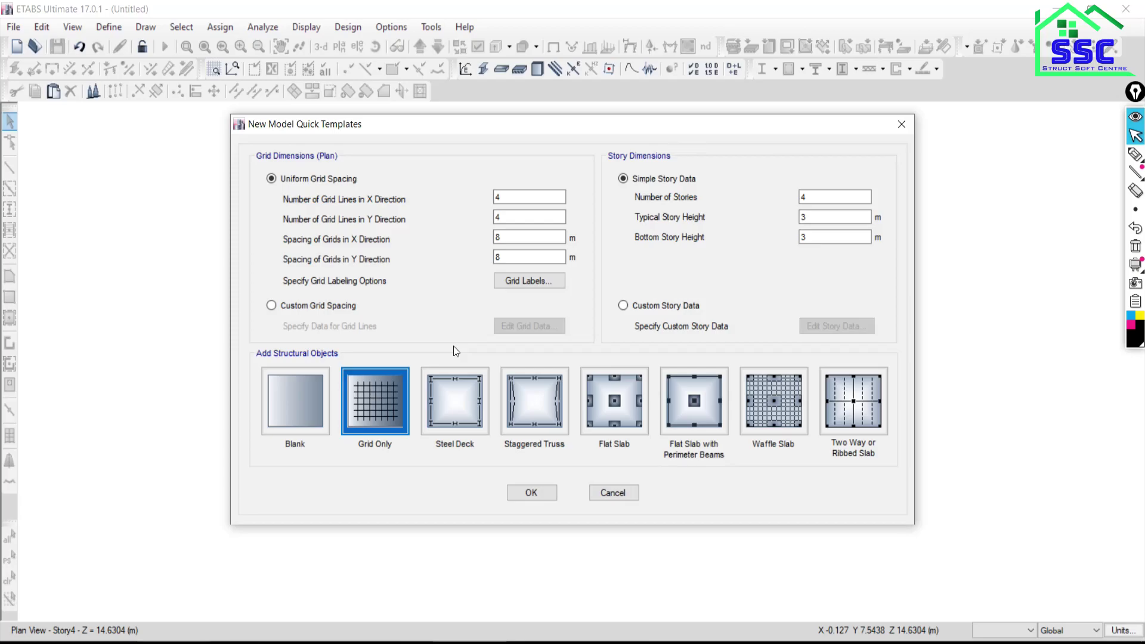
# Open the Grids folder of course files and select 1. Uniform Grid Spacing PDF
pyautogui.click(111, 641)
pyautogui.click(100, 641)
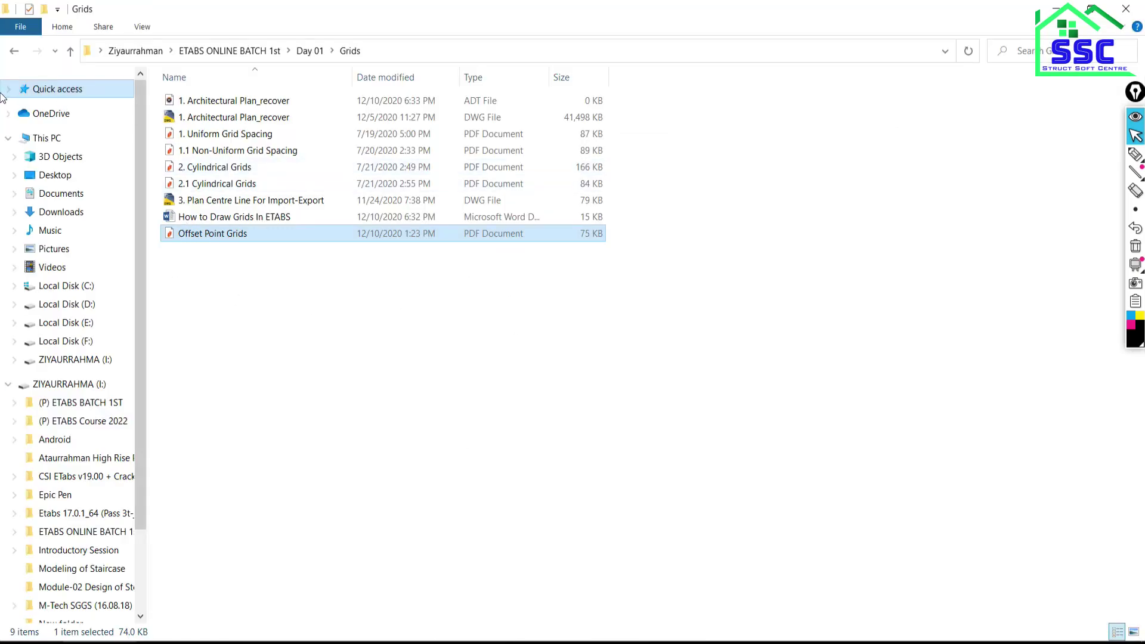
pyautogui.click(200, 138)
# Open 1. Uniform Grid Spacing.pdf and scroll through its storey heights and 3.0 m grid spacings
pyautogui.doubleClick(201, 138)
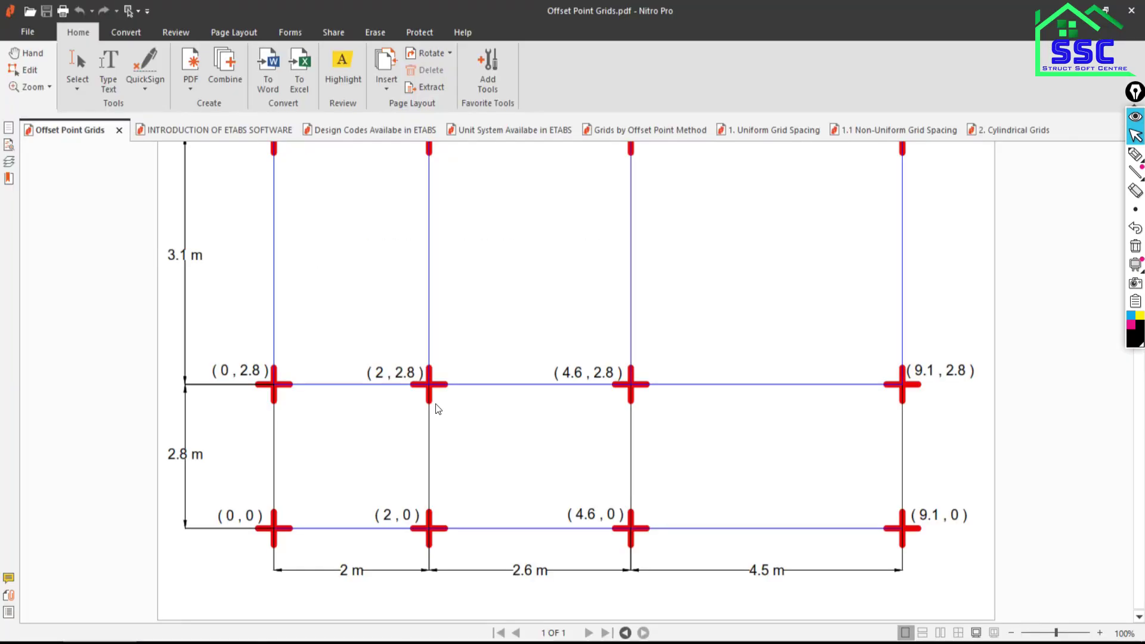
pyautogui.scroll(-3, 568, 457)
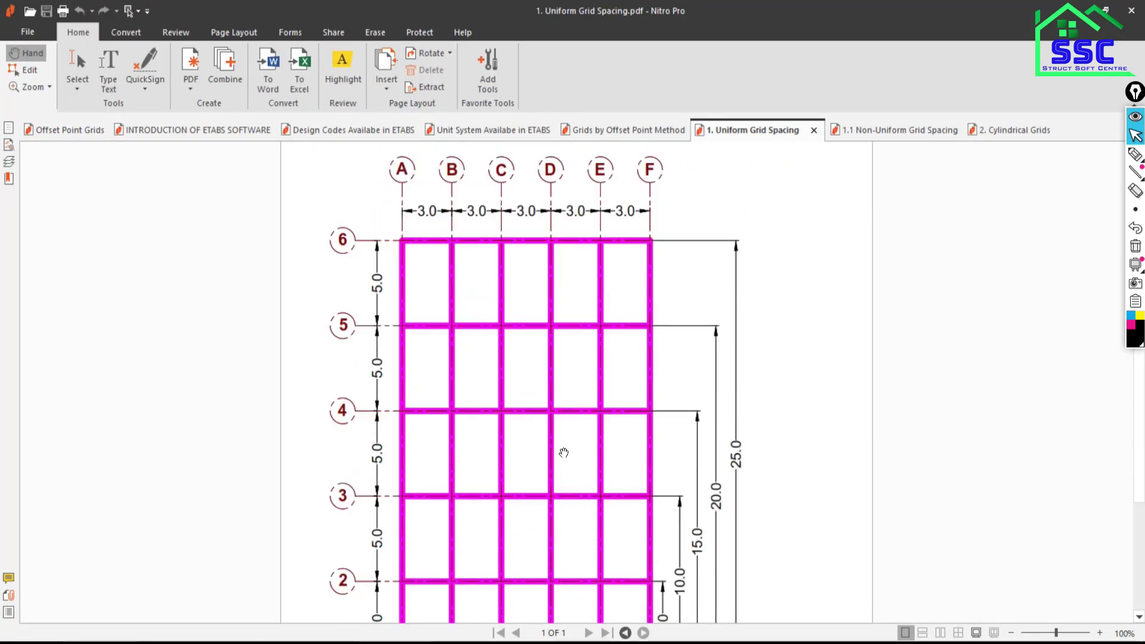
pyautogui.scroll(-2, 590, 336)
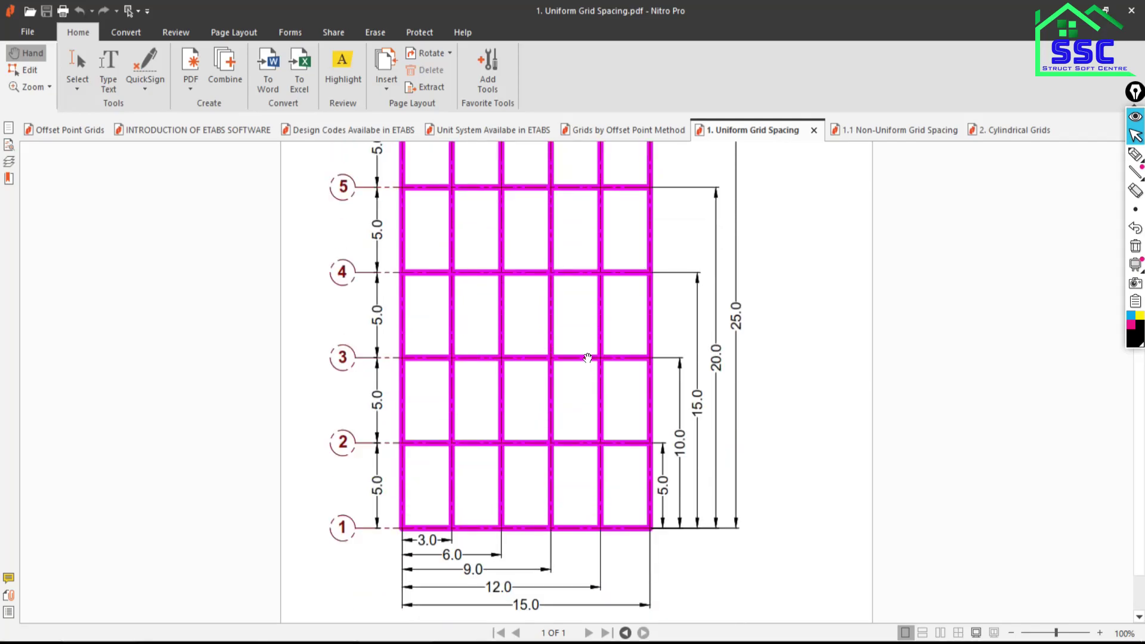
pyautogui.scroll(2, 589, 356)
pyautogui.scroll(1, 582, 398)
pyautogui.scroll(1, 581, 397)
pyautogui.scroll(-1, 580, 397)
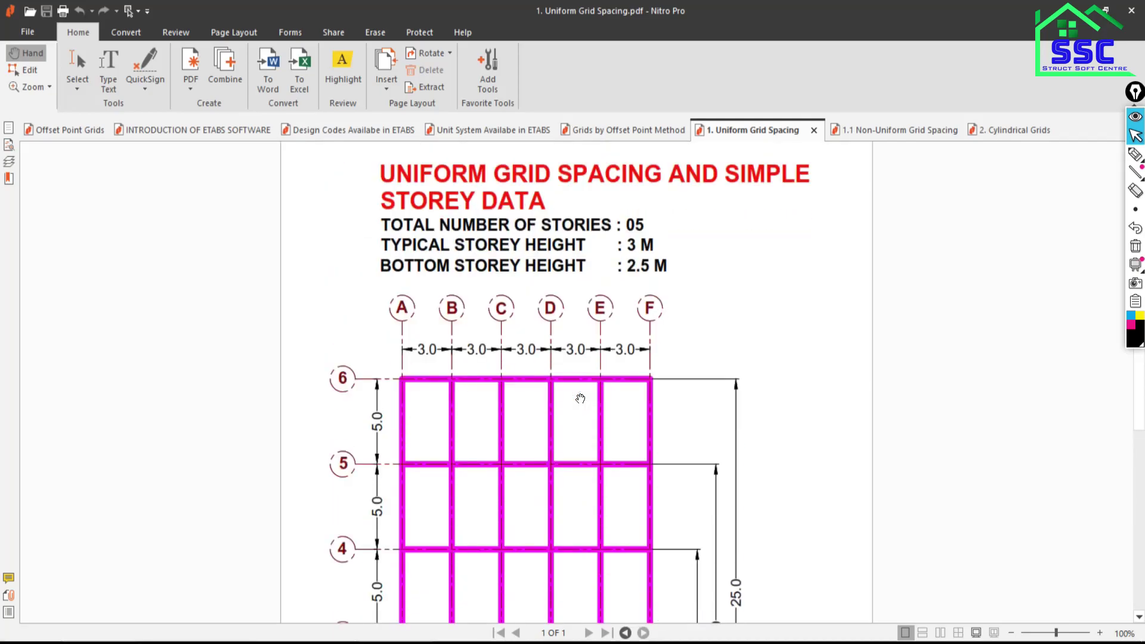
pyautogui.scroll(-1, 575, 388)
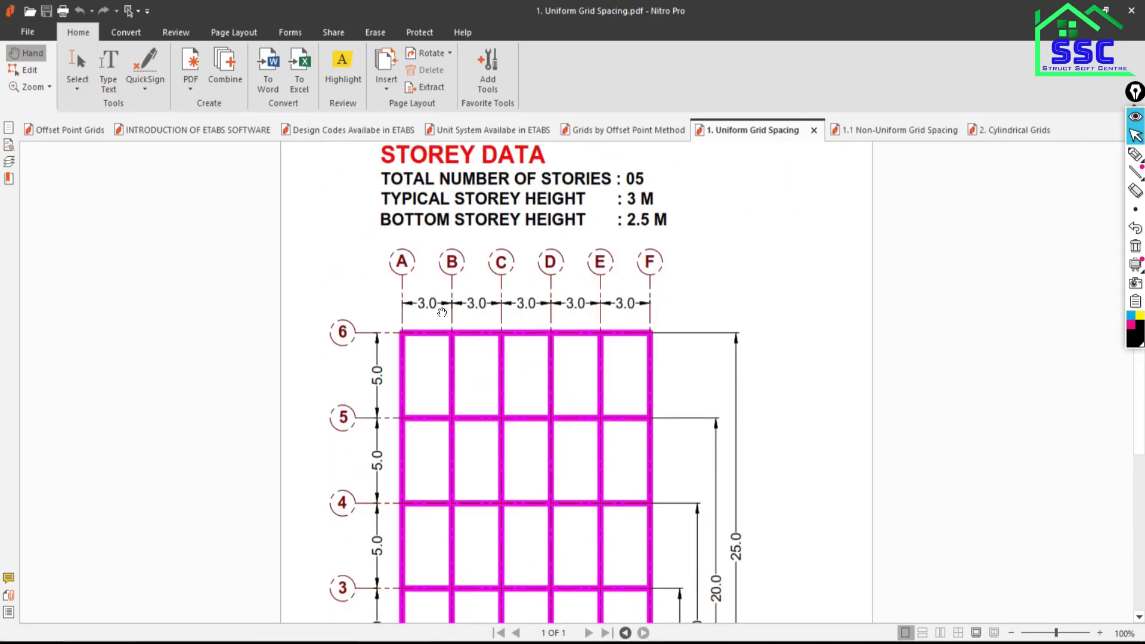
pyautogui.scroll(-1, 454, 322)
pyautogui.scroll(-1, 460, 326)
pyautogui.scroll(2, 441, 298)
pyautogui.scroll(-3, 444, 376)
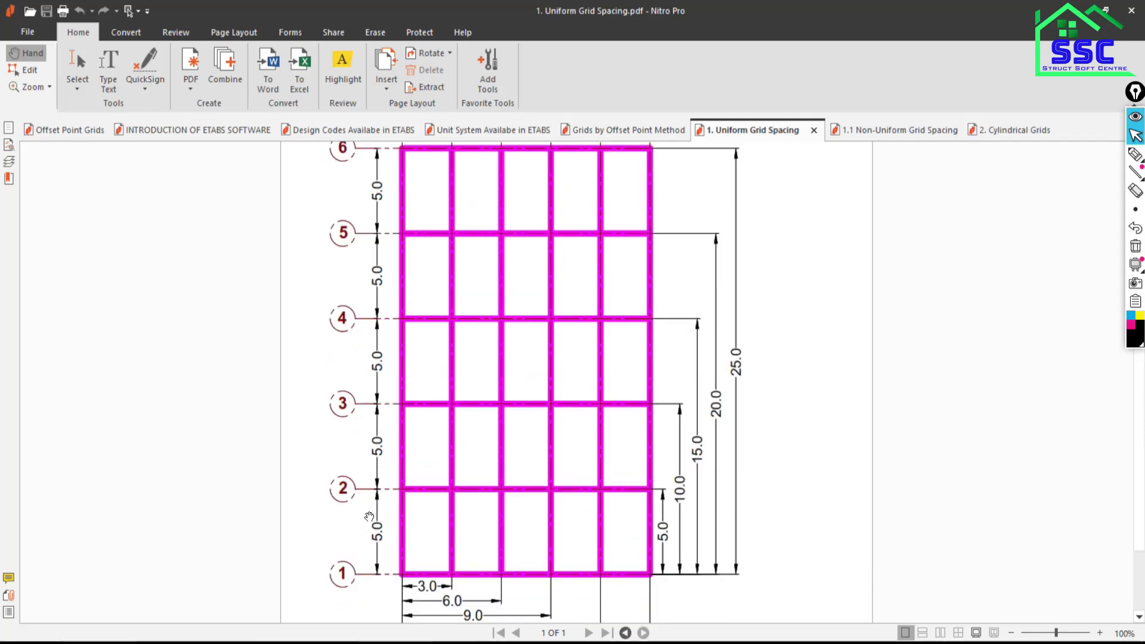
pyautogui.scroll(2, 354, 545)
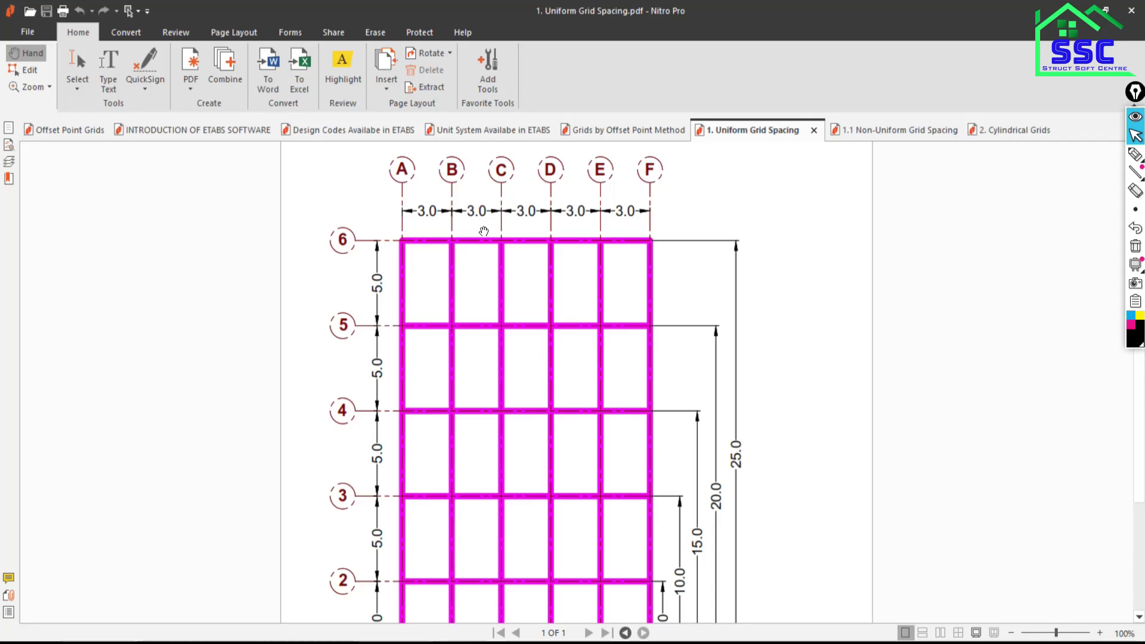
pyautogui.scroll(1, 483, 231)
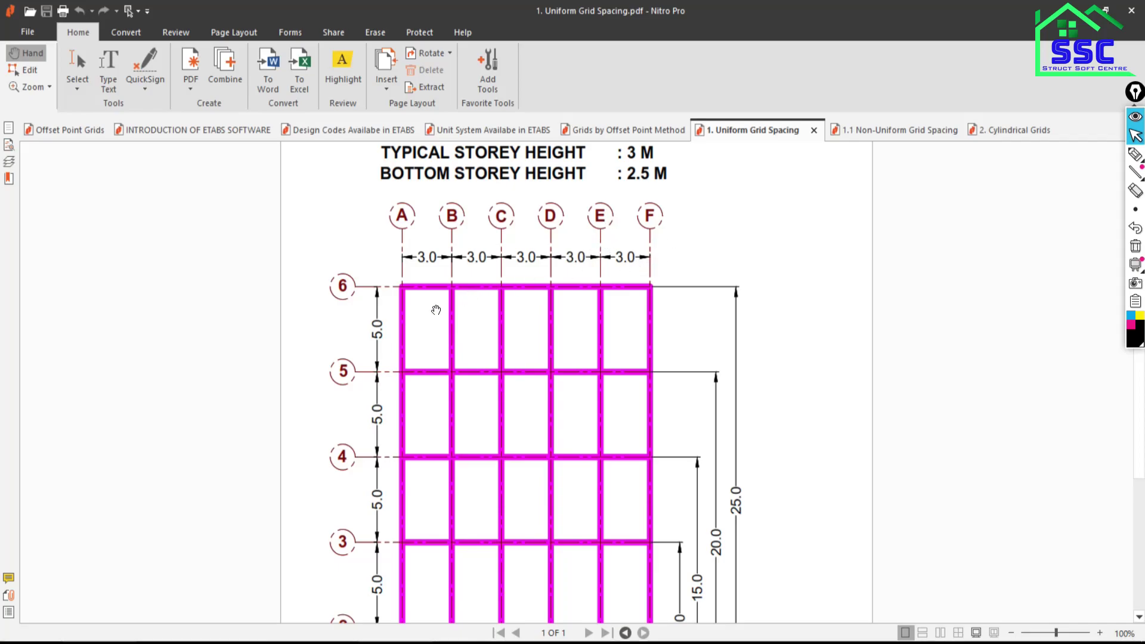
pyautogui.scroll(-3, 433, 310)
pyautogui.scroll(1, 316, 528)
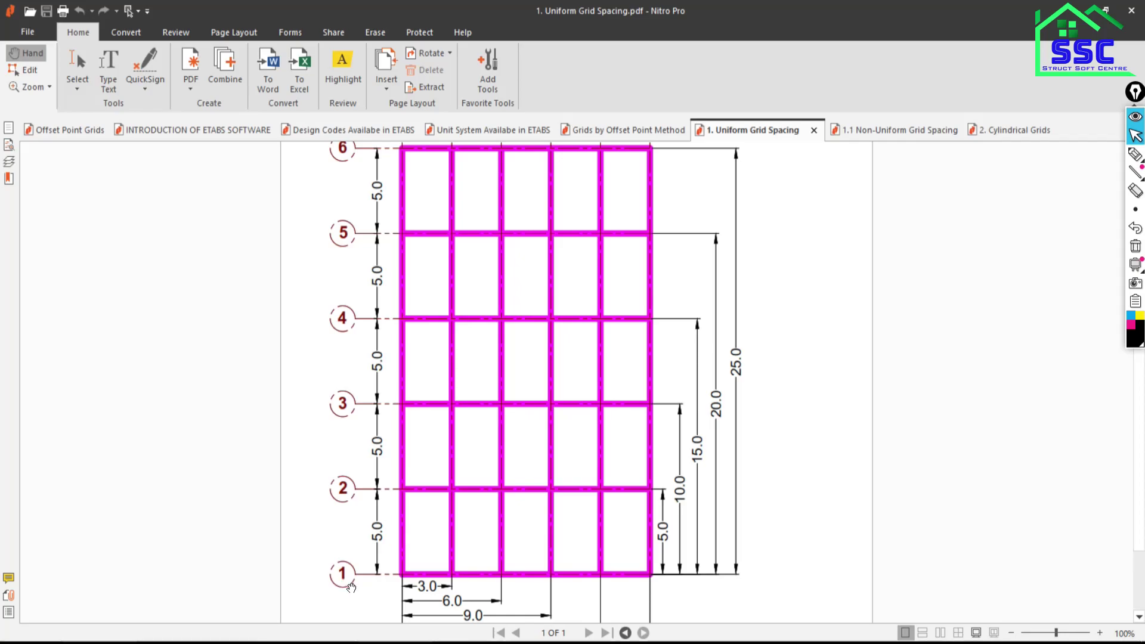
pyautogui.scroll(1, 342, 587)
pyautogui.scroll(-1, 345, 599)
pyautogui.scroll(1, 338, 507)
pyautogui.scroll(1, 345, 447)
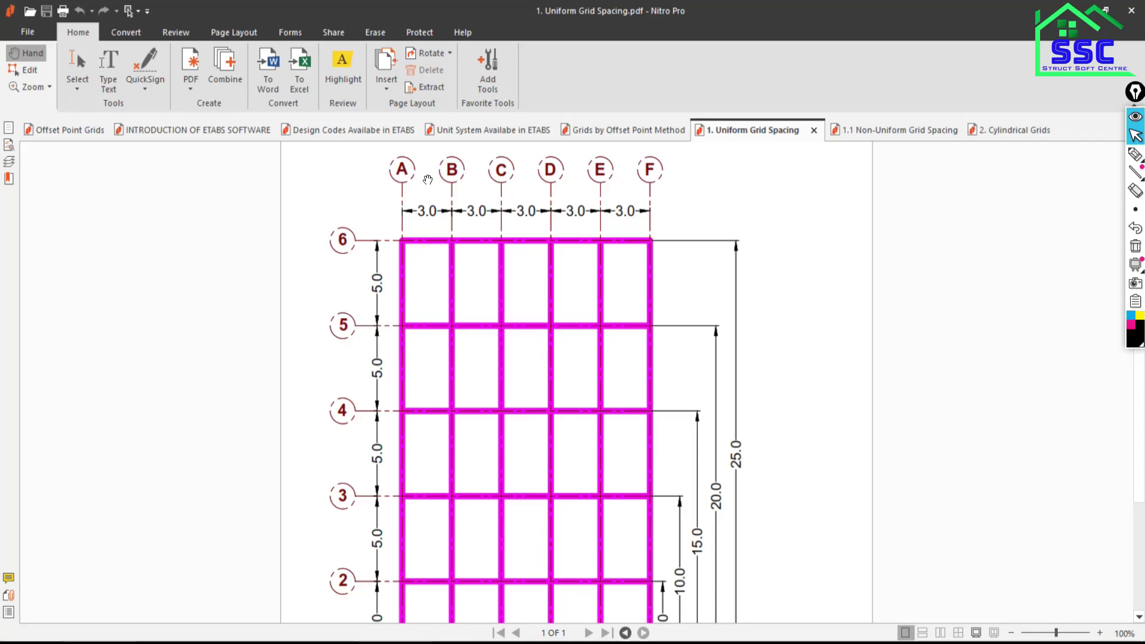
pyautogui.scroll(1, 425, 185)
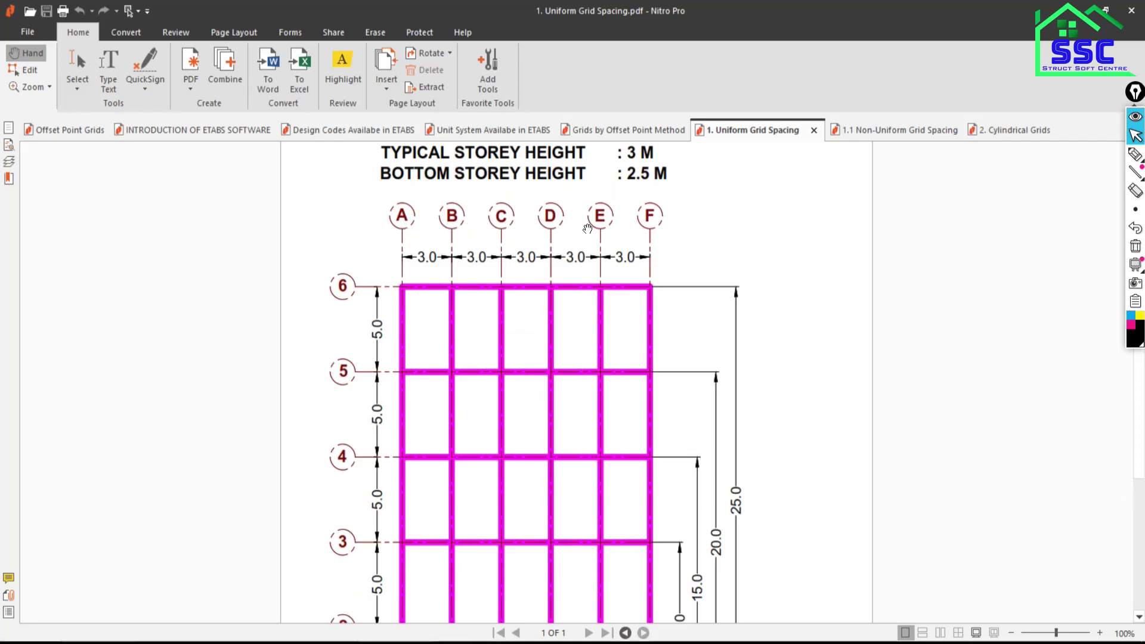
pyautogui.scroll(-3, 419, 331)
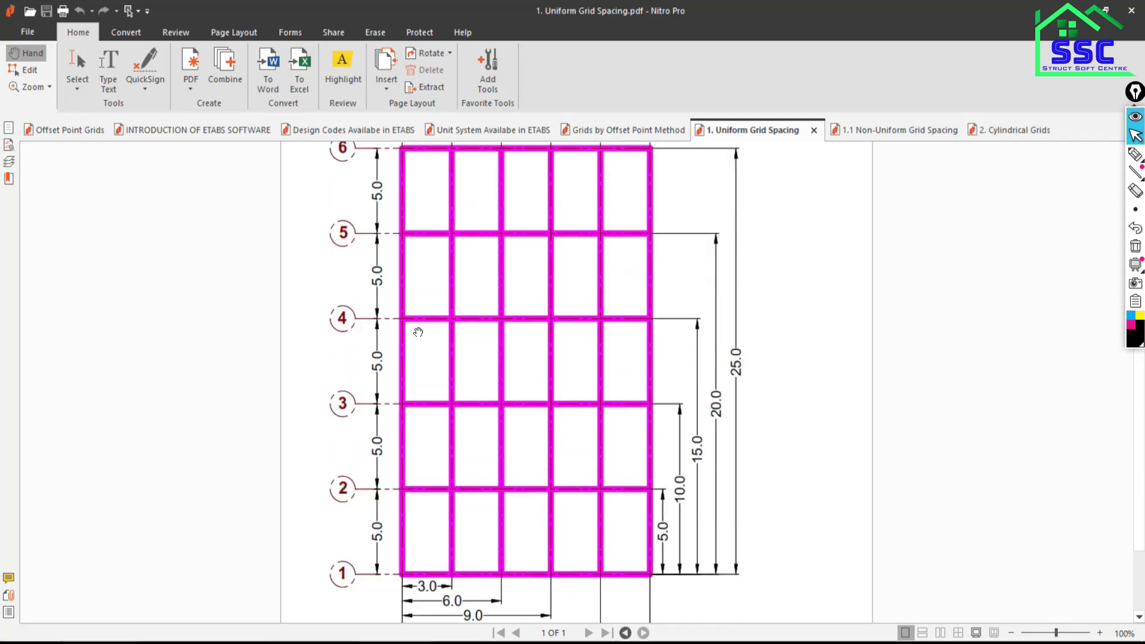
pyautogui.scroll(2, 404, 297)
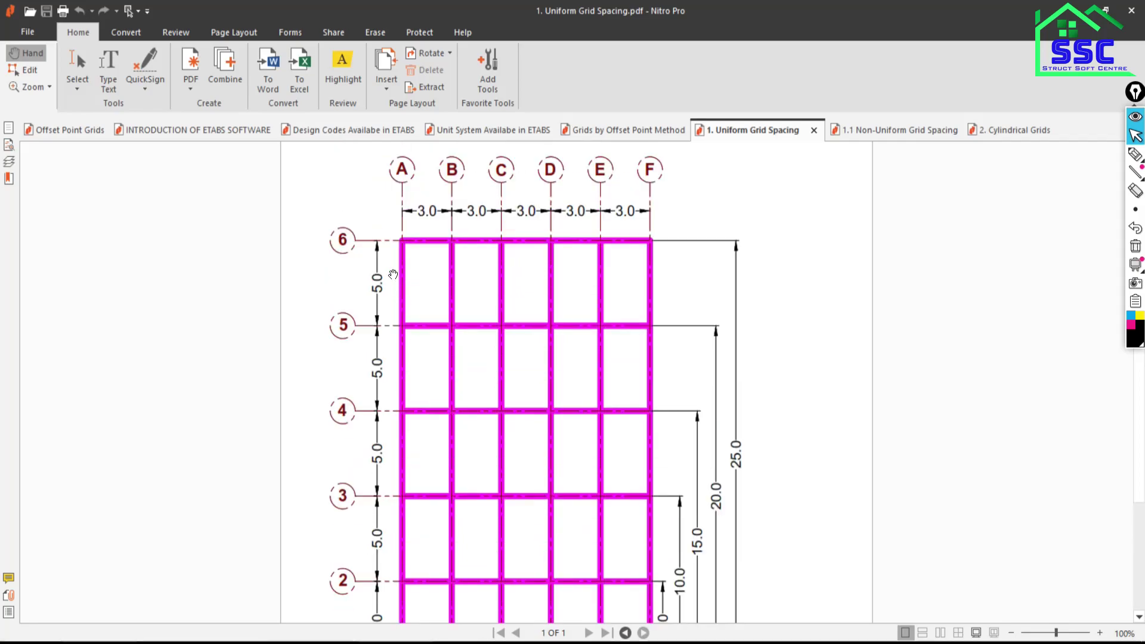
pyautogui.scroll(4, 416, 285)
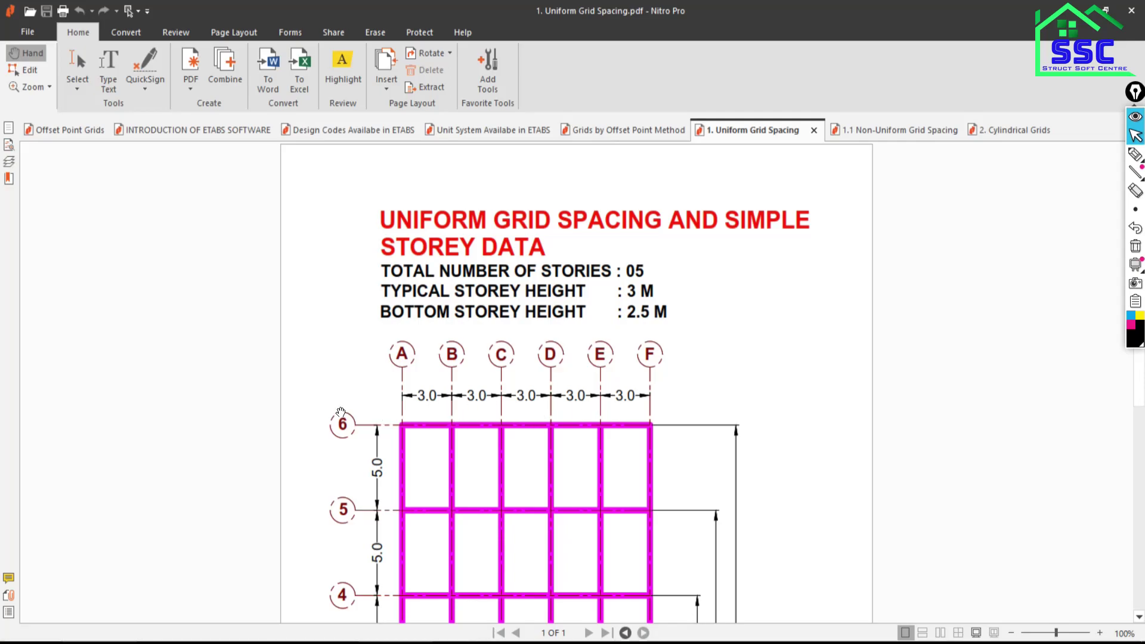
# Scroll through the Uniform Grid Spacing plan to read its 3.0 m bays and 5.0 m rows
pyautogui.scroll(-3, 325, 396)
pyautogui.scroll(-2, 322, 400)
pyautogui.scroll(2, 382, 452)
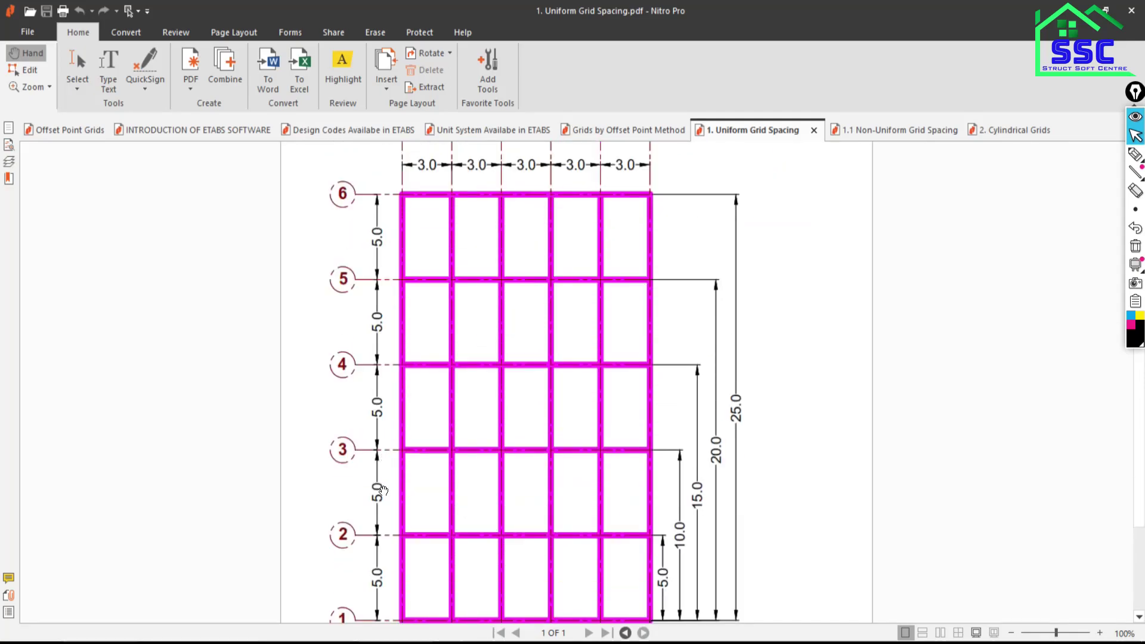
pyautogui.scroll(-1, 382, 490)
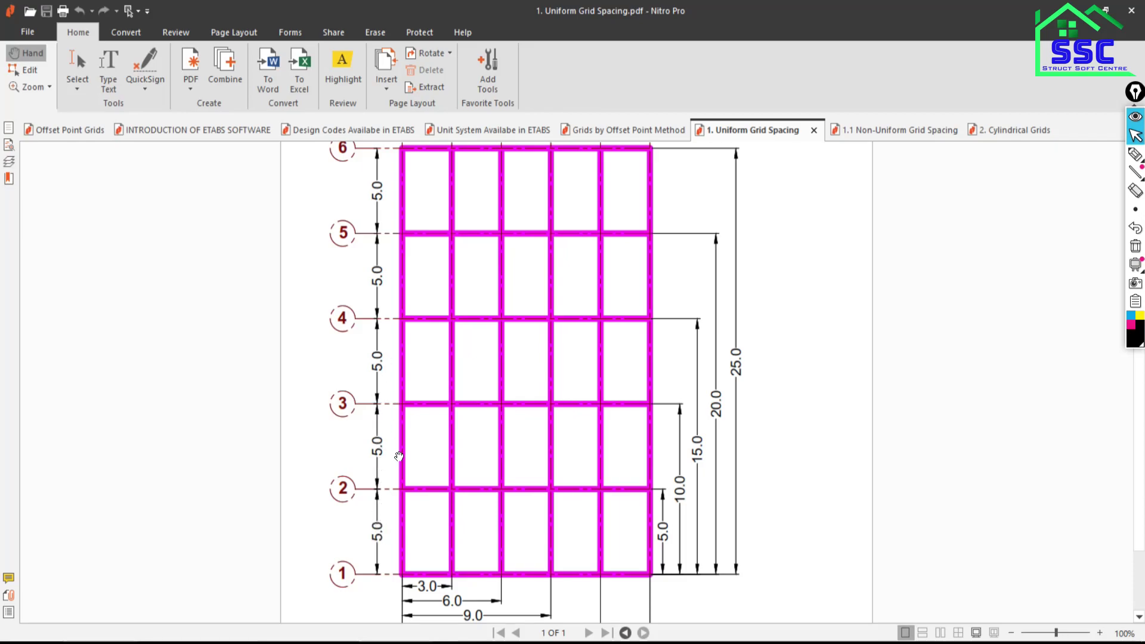
pyautogui.scroll(1, 394, 477)
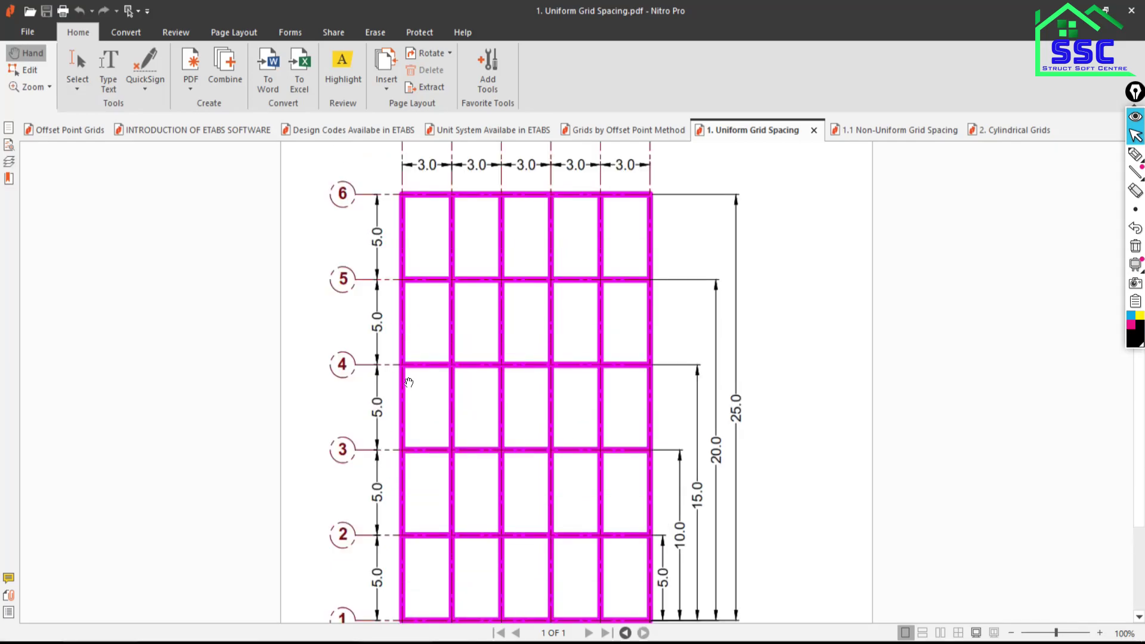
pyautogui.scroll(-1, 525, 454)
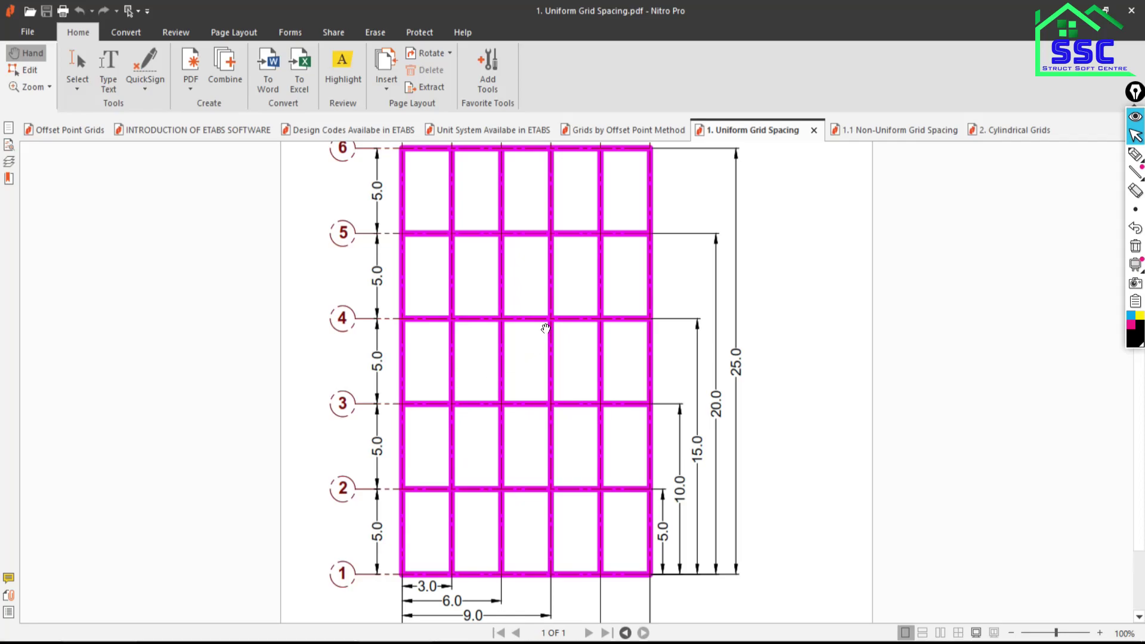
pyautogui.scroll(3, 544, 327)
pyautogui.scroll(3, 544, 327)
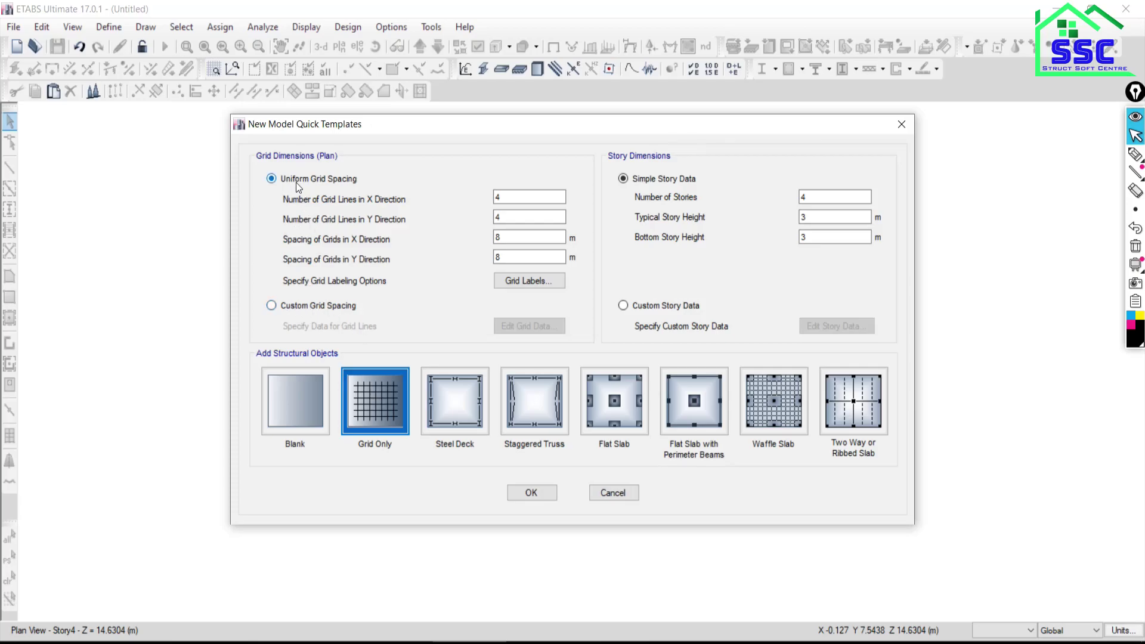
# Handwrite numbers 1 to 6 above grid bubbles A–F on the Nitro plan in pen ink
pyautogui.hotkey('alt', 'Tab')
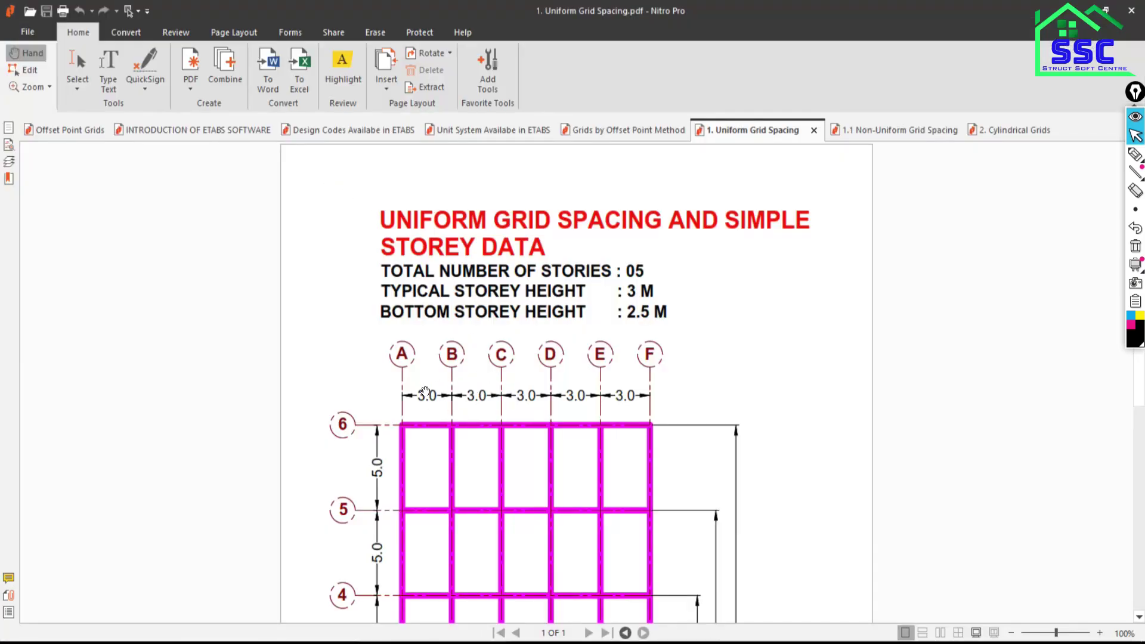
pyautogui.hotkey('alt', 'Tab')
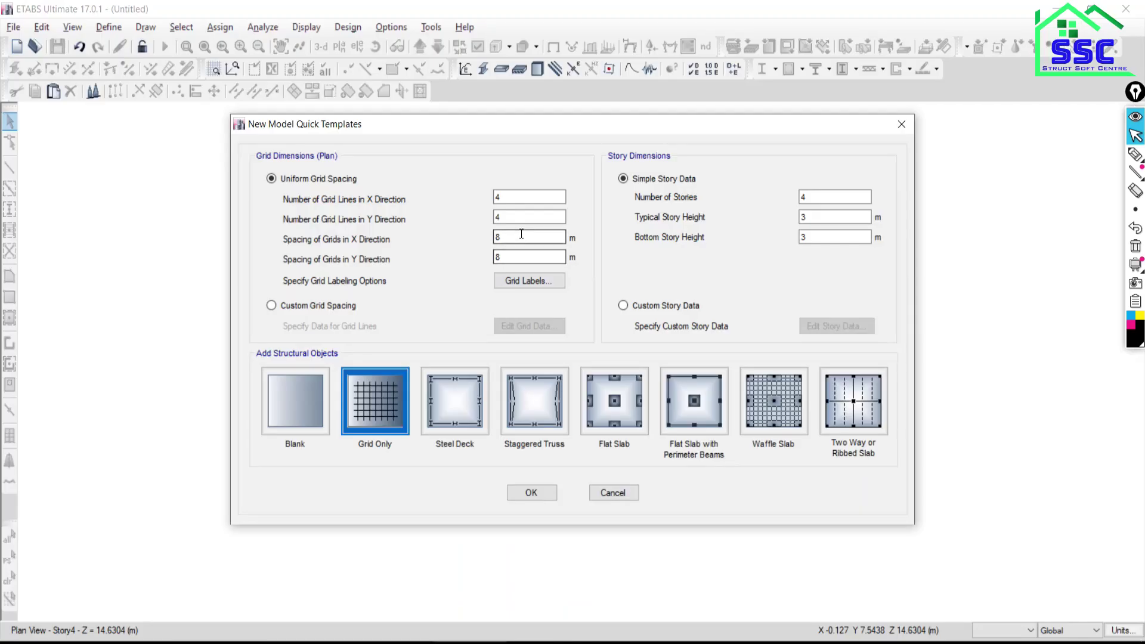
pyautogui.hotkey('alt', 'Tab')
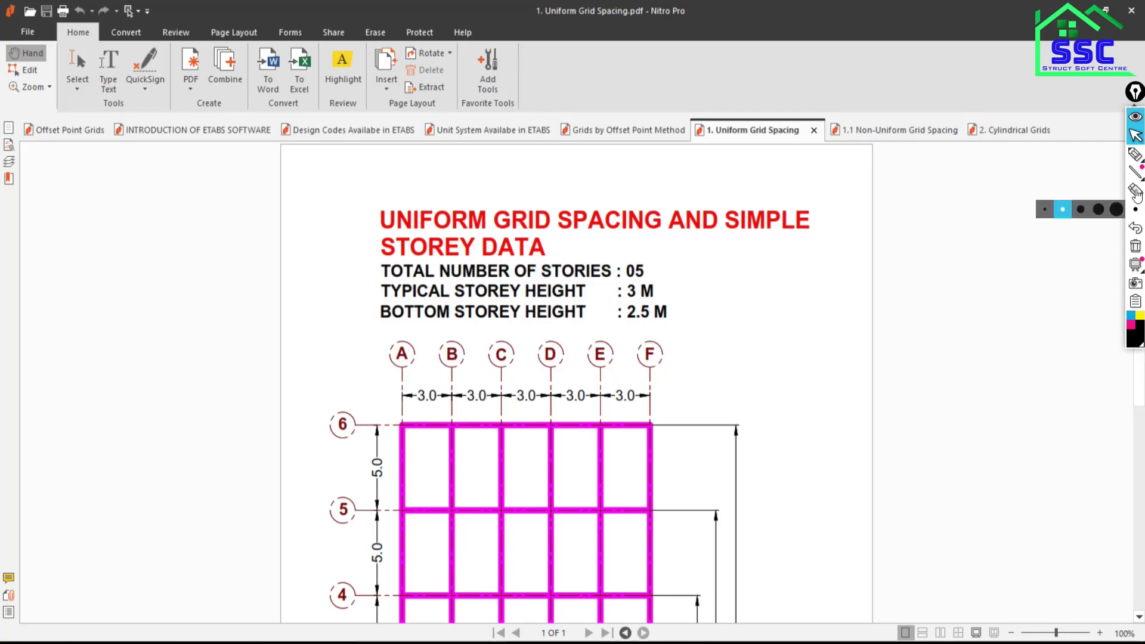
pyautogui.click(1135, 157)
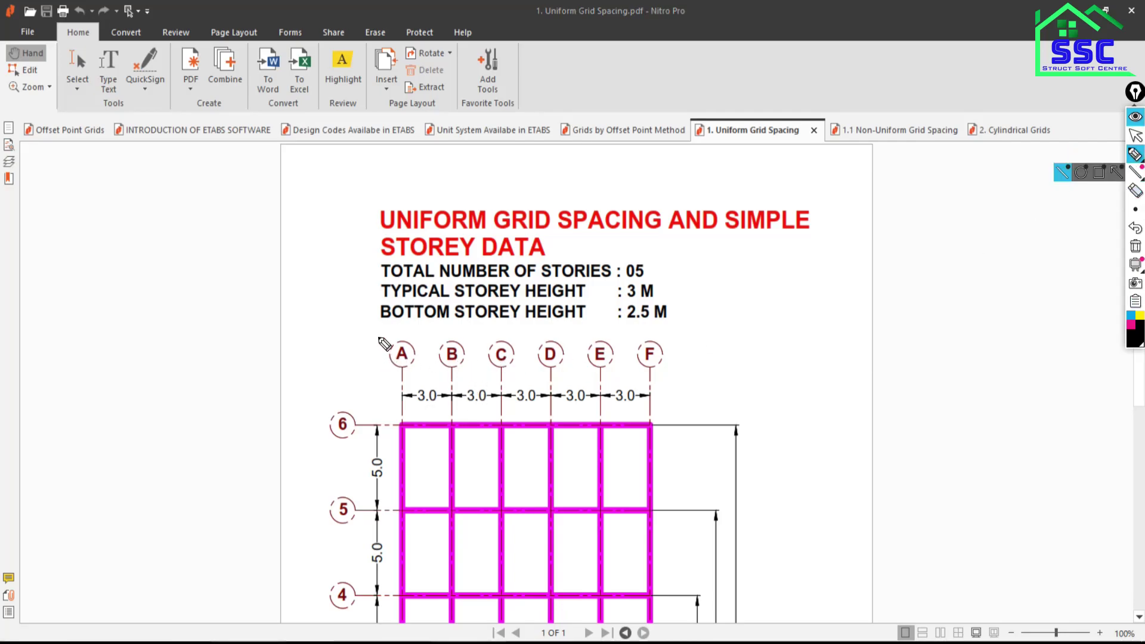
pyautogui.moveTo(378, 337)
pyautogui.mouseDown()
pyautogui.moveTo(378, 351)
pyautogui.moveTo(436, 328)
pyautogui.moveTo(492, 338)
pyautogui.moveTo(480, 349)
pyautogui.mouseUp()
pyautogui.moveTo(563, 333); pyautogui.dragTo(543, 342)
pyautogui.moveTo(608, 324); pyautogui.dragTo(596, 337)
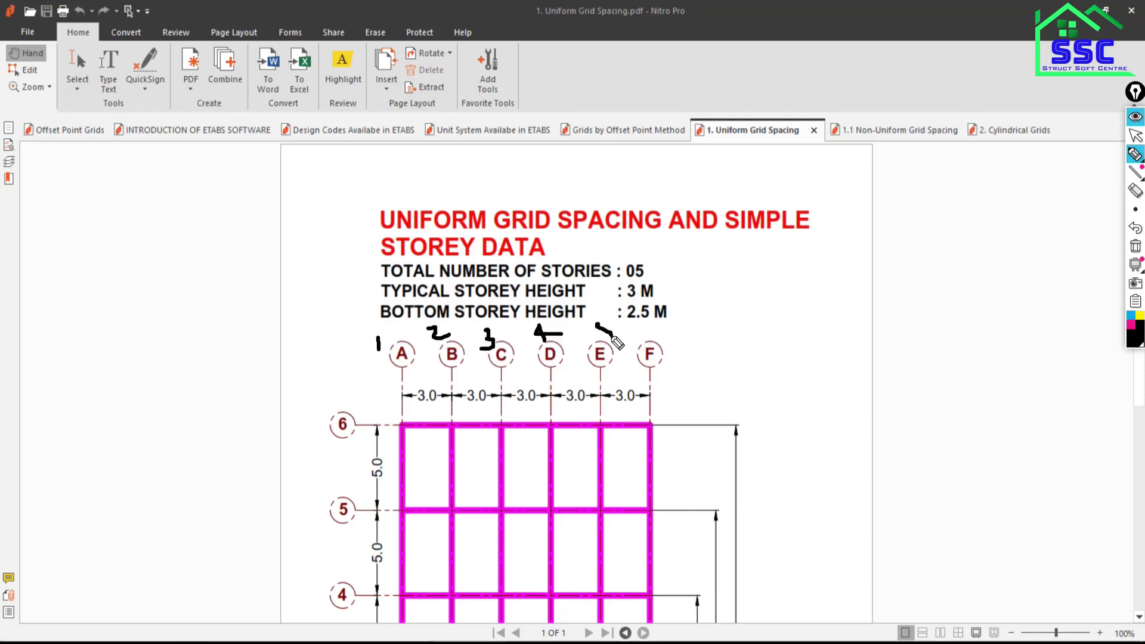
pyautogui.moveTo(663, 325); pyautogui.dragTo(655, 336)
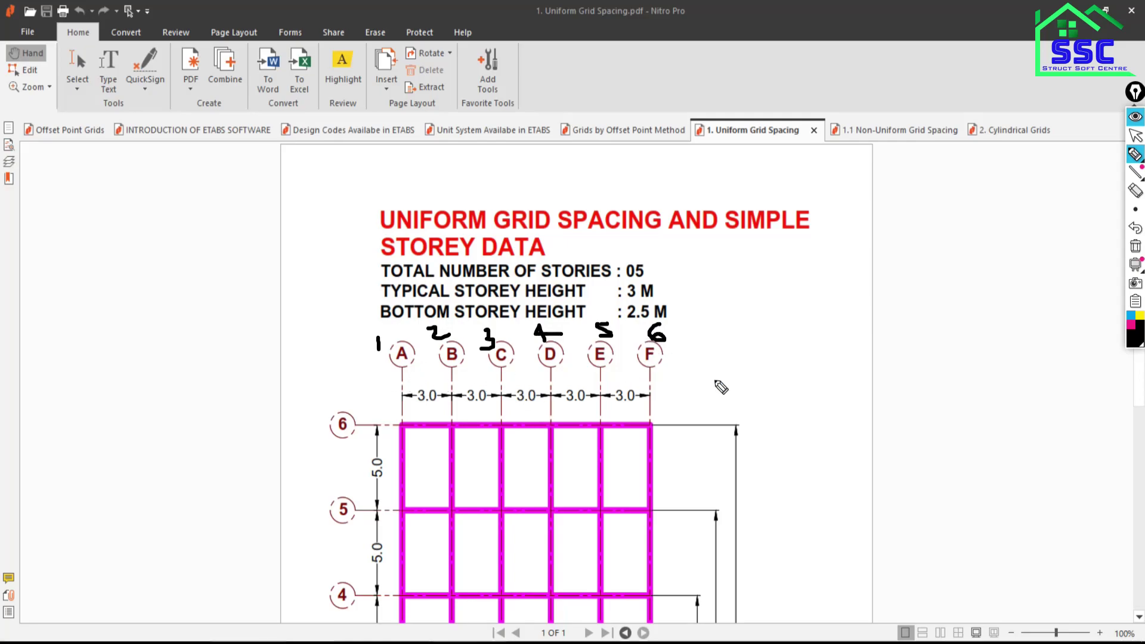
pyautogui.click(1135, 136)
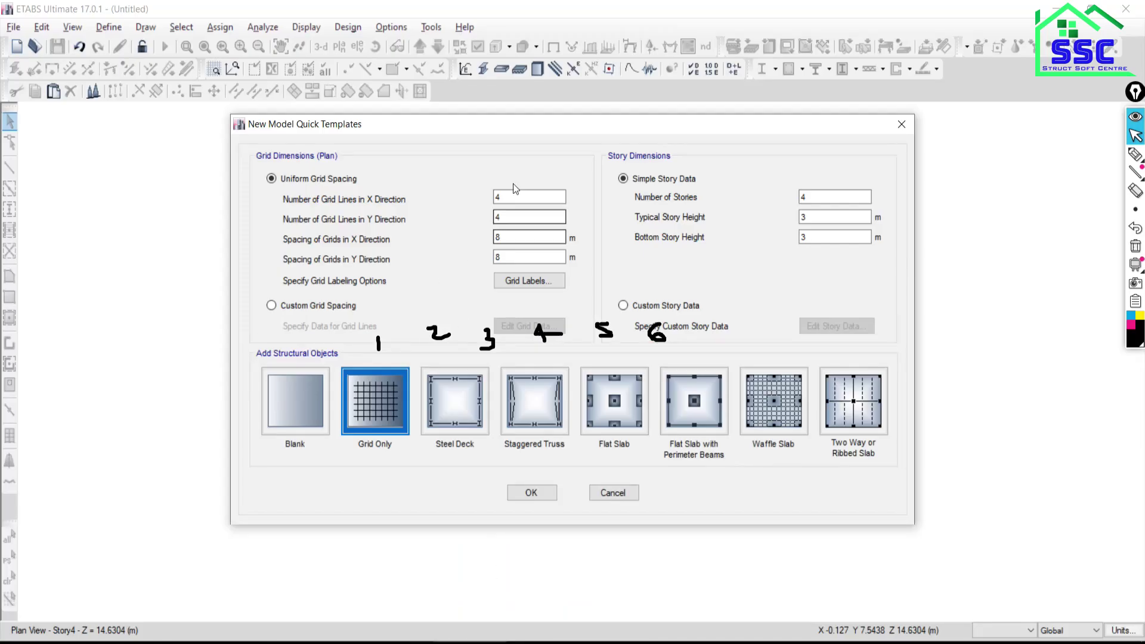
# Set the X grid line count to 6, checking the rows on the PDF plan
pyautogui.doubleClick(513, 197)
pyautogui.write('6')
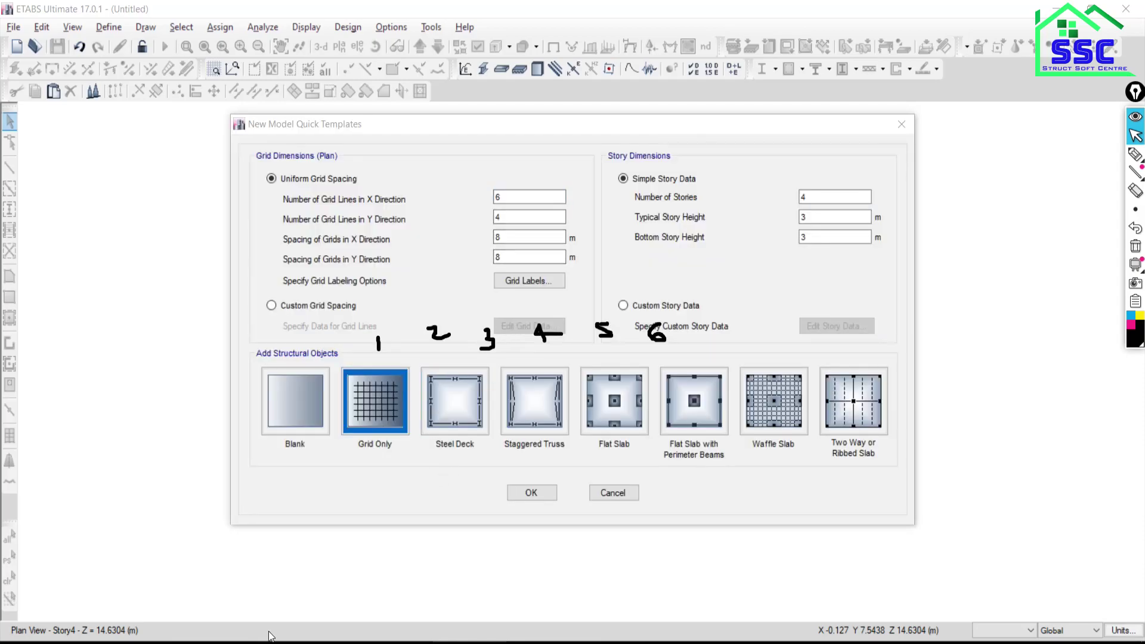
pyautogui.press('Tab')
pyautogui.hotkey('alt', 'Tab')
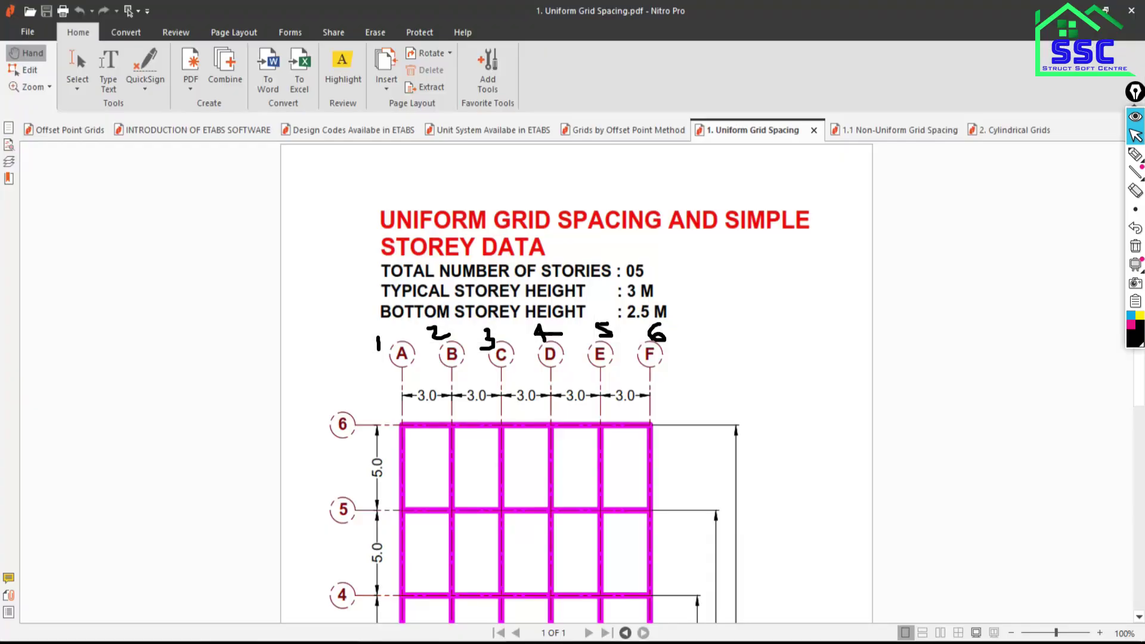
pyautogui.scroll(-3, 351, 275)
pyautogui.scroll(-3, 351, 274)
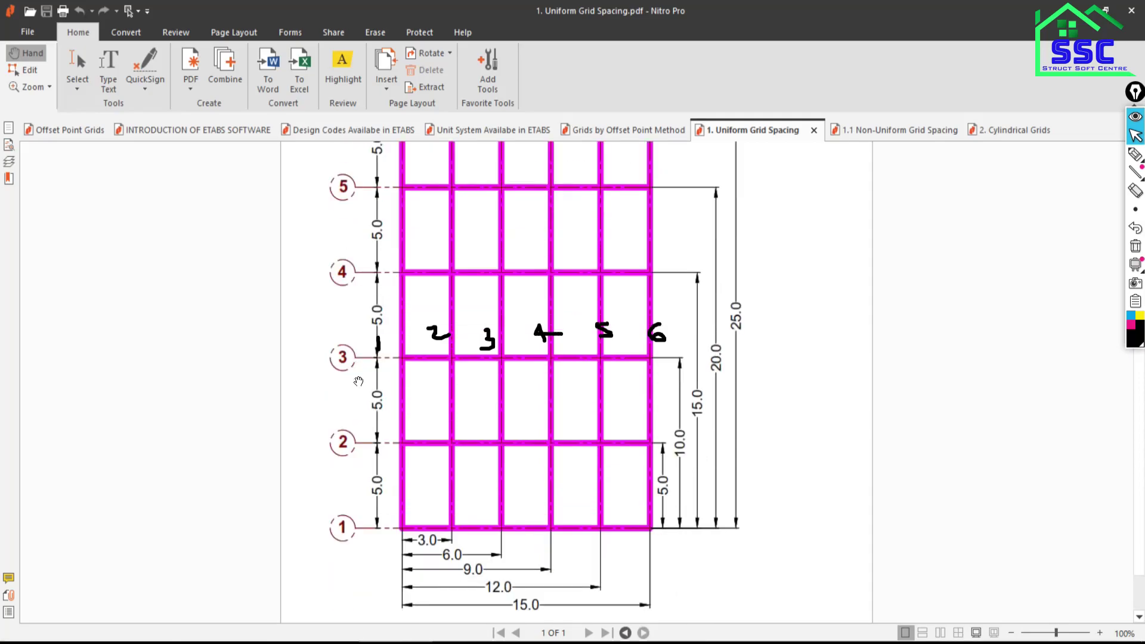
pyautogui.scroll(2, 354, 306)
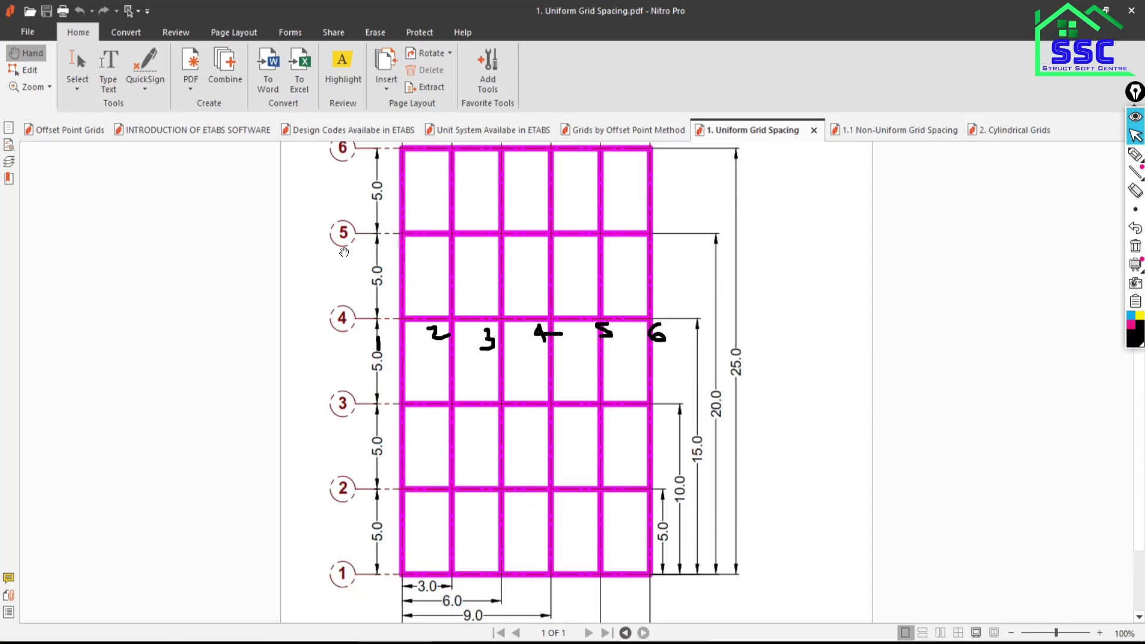
pyautogui.scroll(3, 352, 301)
pyautogui.hotkey('alt', 'Tab')
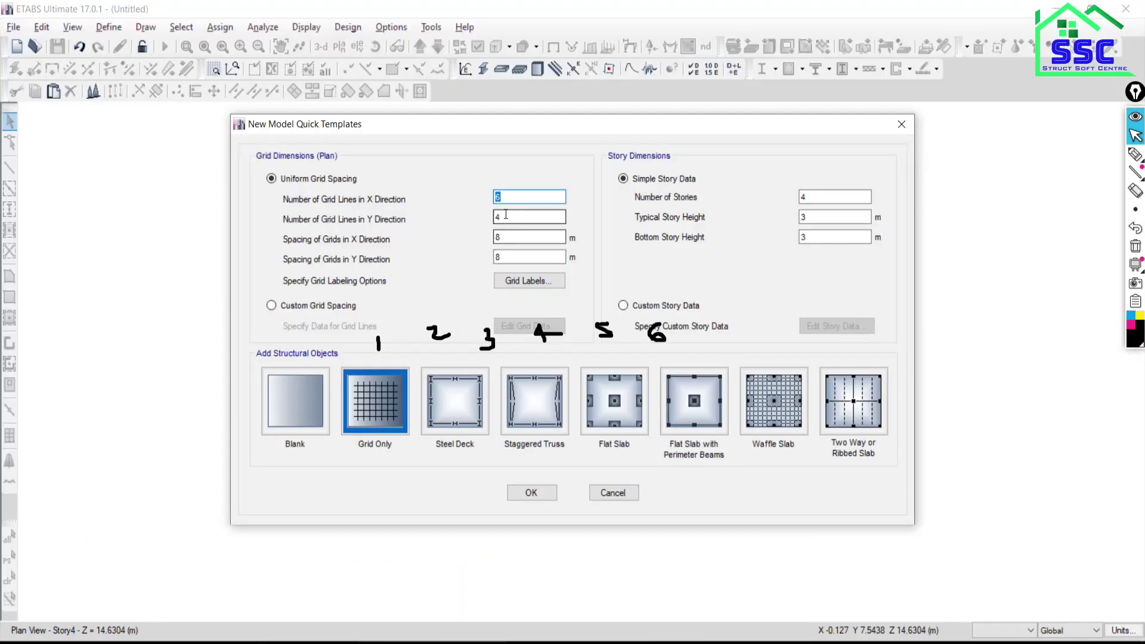
# Set the Y grid line count to 6 and clear the handwritten numbers from the plan
pyautogui.doubleClick(509, 216)
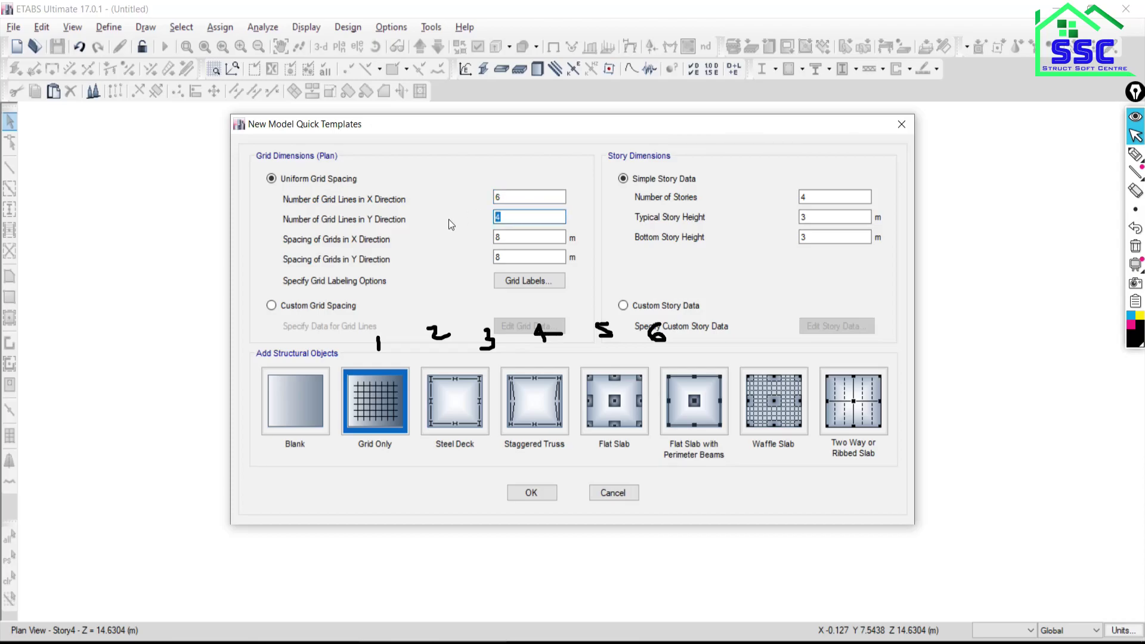
pyautogui.write('6')
pyautogui.hotkey('alt', 'Tab')
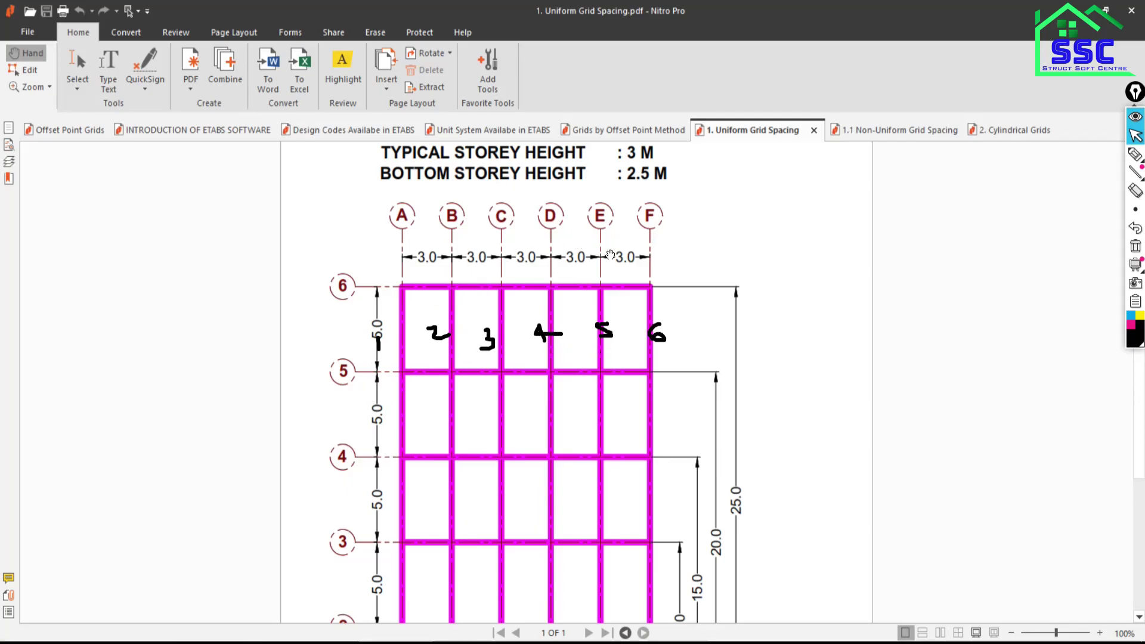
pyautogui.scroll(-3, 358, 376)
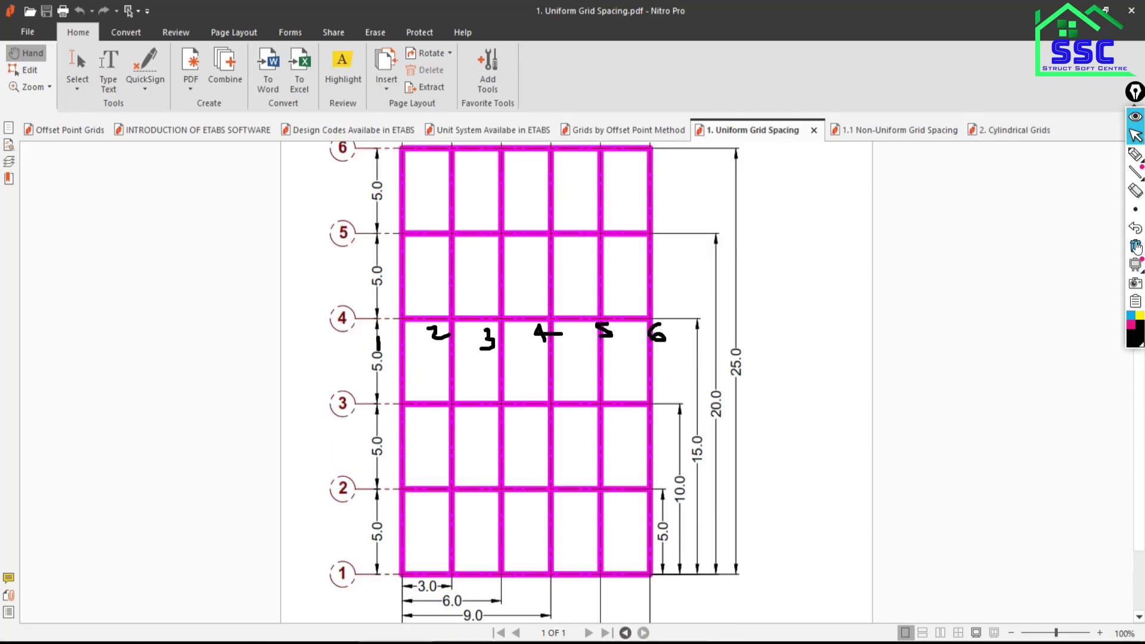
pyautogui.click(1135, 245)
pyautogui.hotkey('alt', 'Tab')
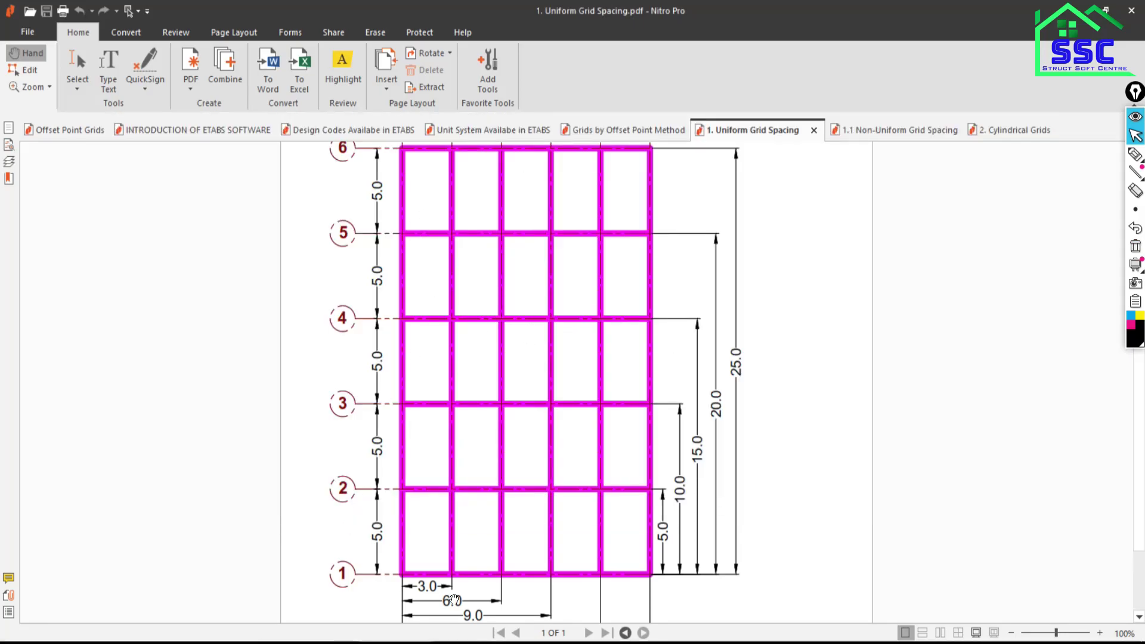
pyautogui.hotkey('alt', 'Tab')
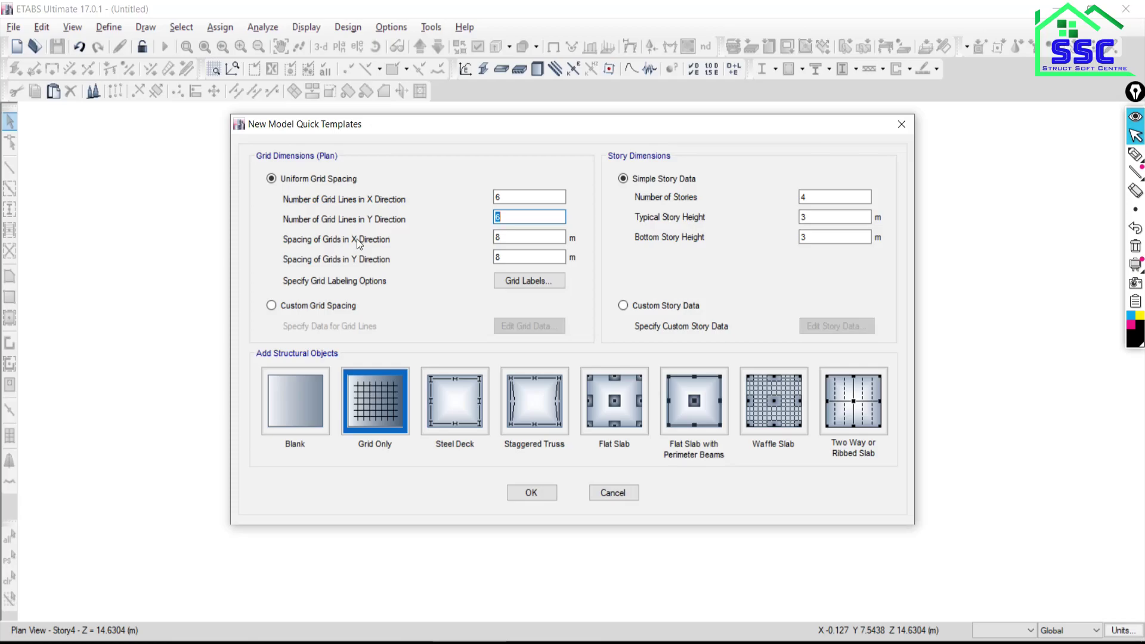
# Check the PDF spacings and set the uniform X grid spacing to 3 m
pyautogui.hotkey('alt', 'Tab')
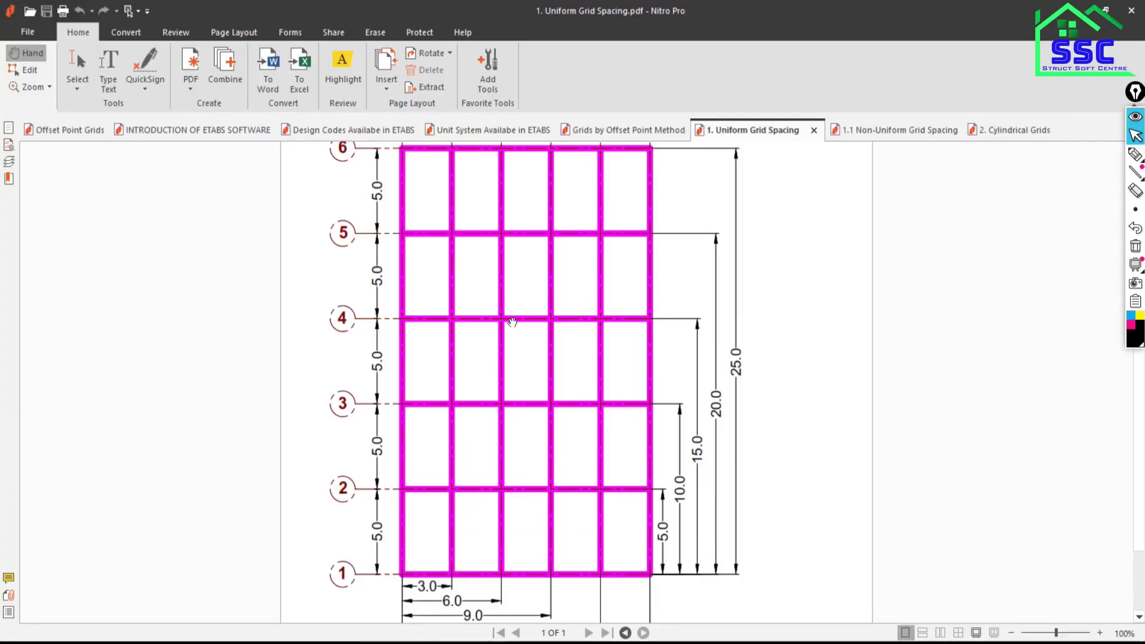
pyautogui.scroll(1, 481, 282)
pyautogui.scroll(2, 481, 282)
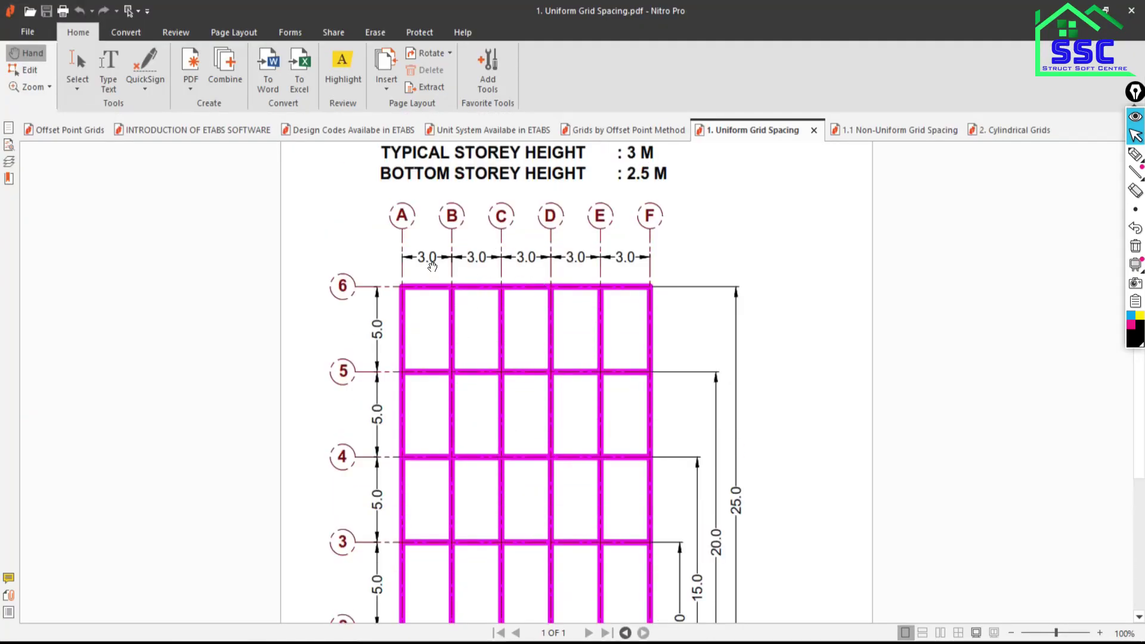
pyautogui.press('alt')
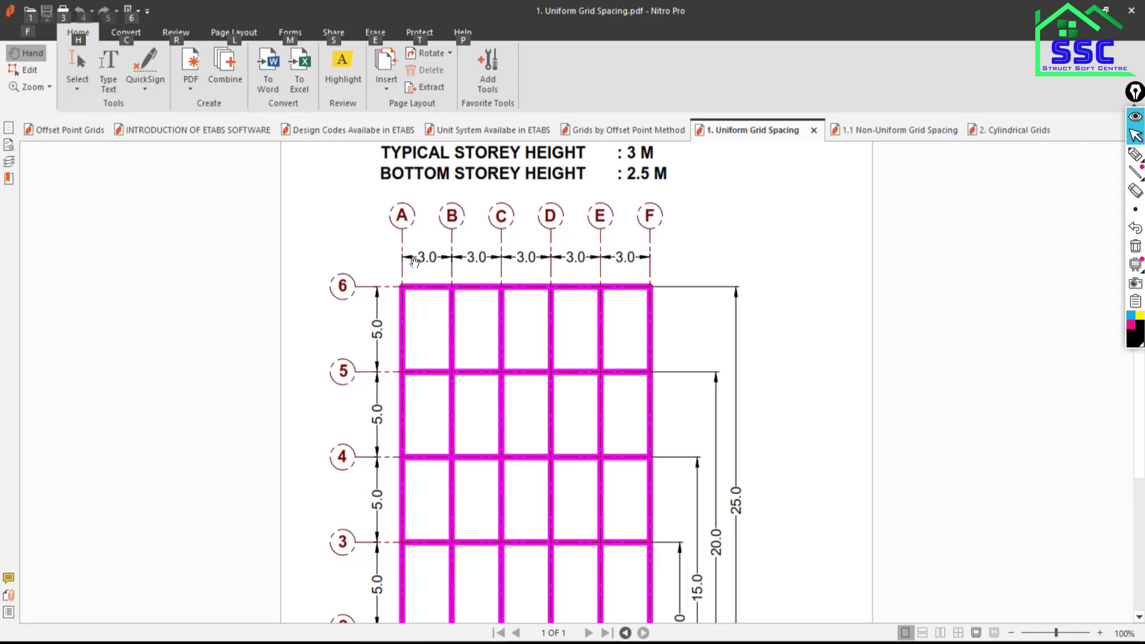
pyautogui.press('alt')
pyautogui.hotkey('alt', 'Tab')
pyautogui.press('Tab')
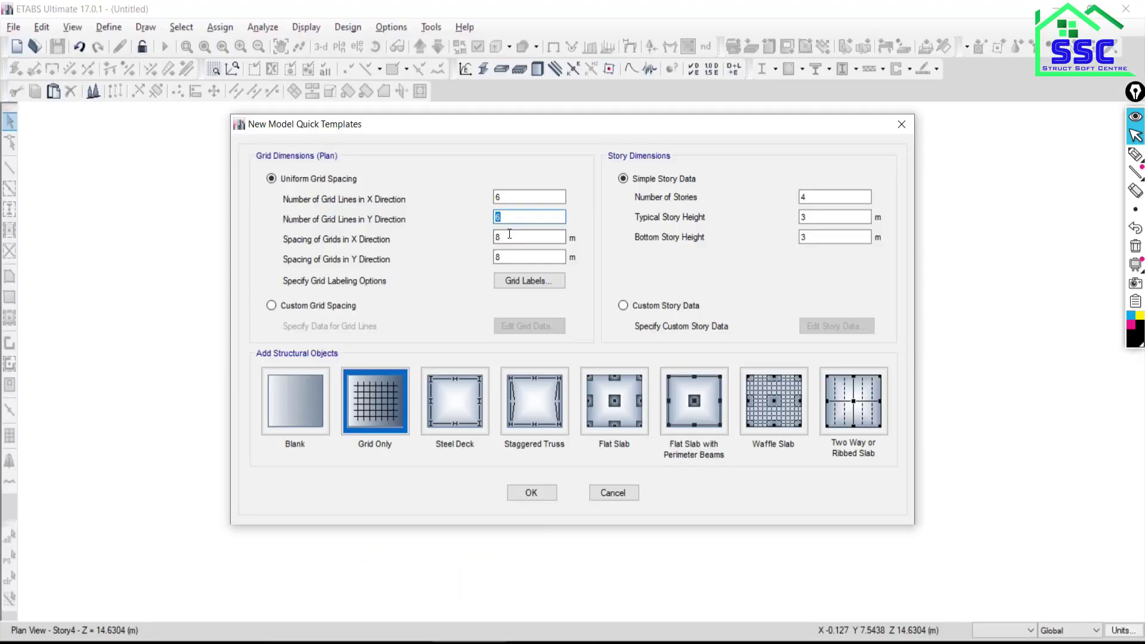
pyautogui.write('3')
pyautogui.press('Tab')
pyautogui.click(517, 282)
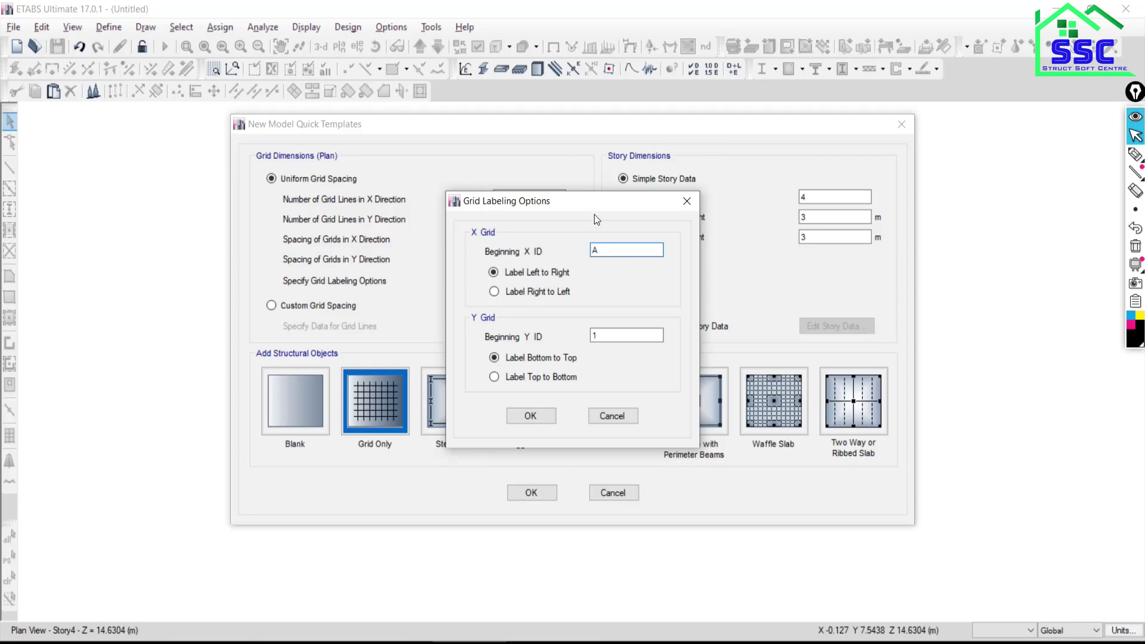
pyautogui.moveTo(594, 215); pyautogui.dragTo(601, 173)
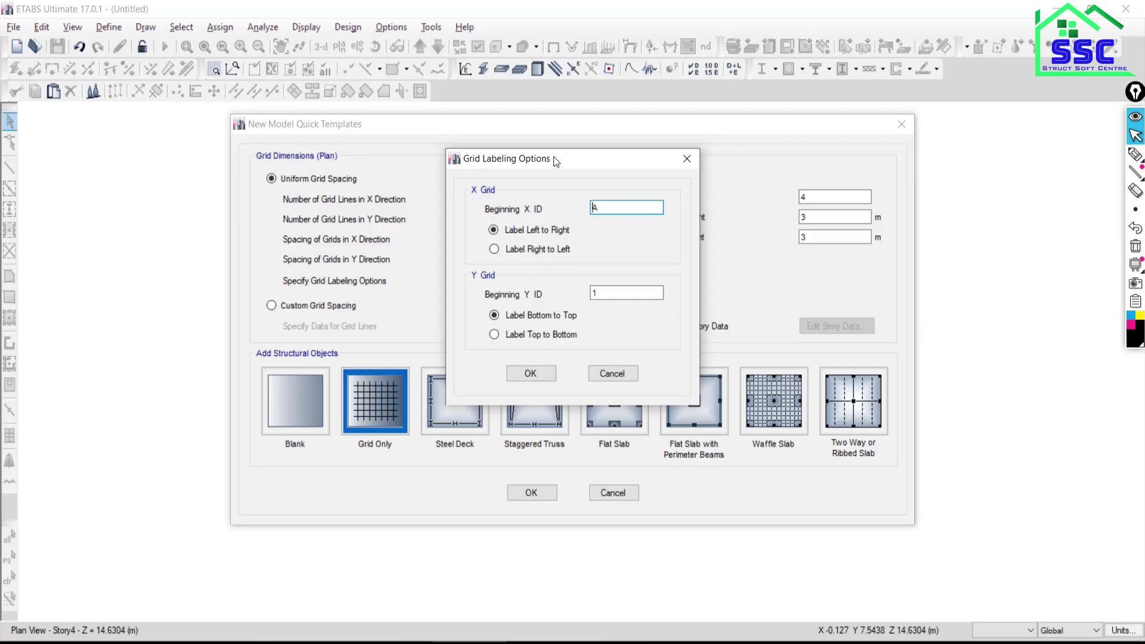
pyautogui.moveTo(553, 156); pyautogui.dragTo(467, 115)
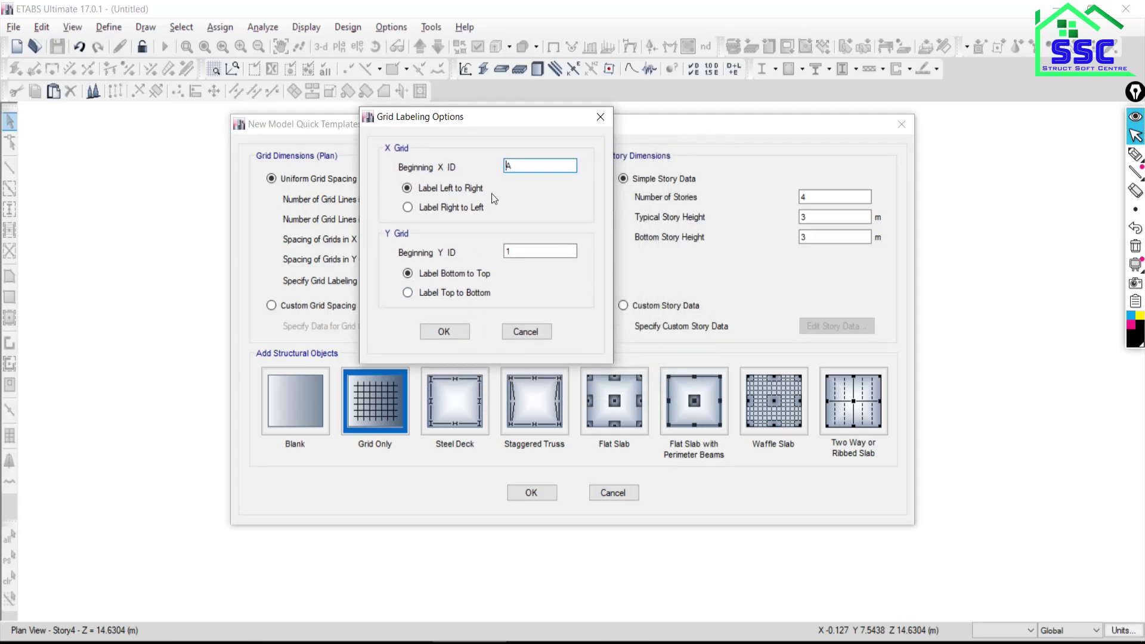
pyautogui.click(443, 333)
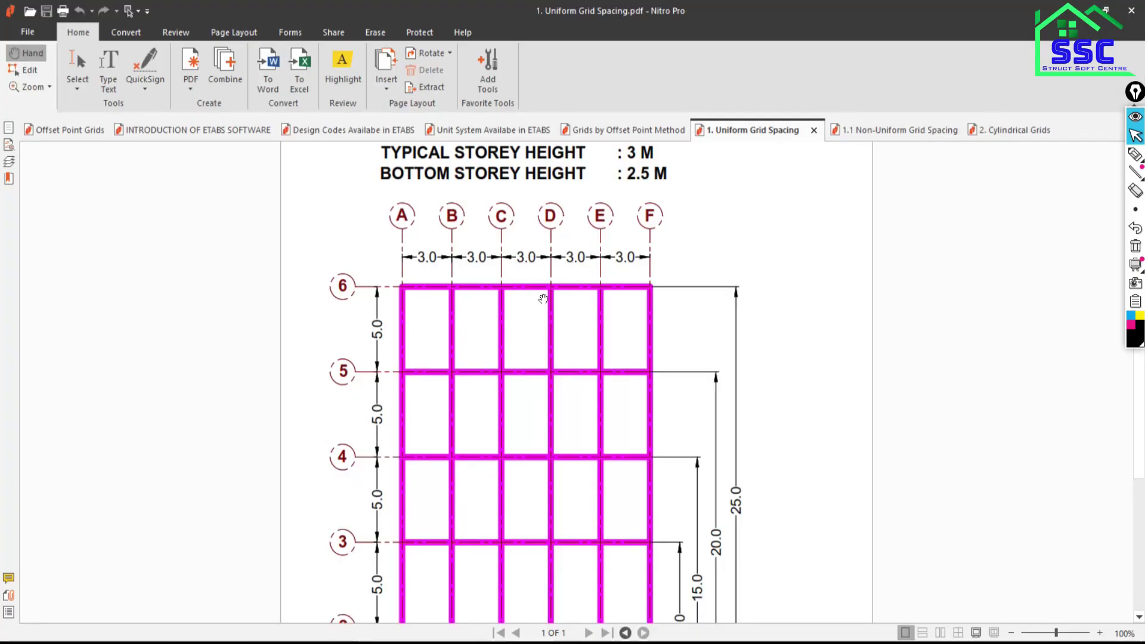
# Read the plan's storey data: 5 stories, 3 m typical, 2.5 m bottom height
pyautogui.scroll(3, 514, 290)
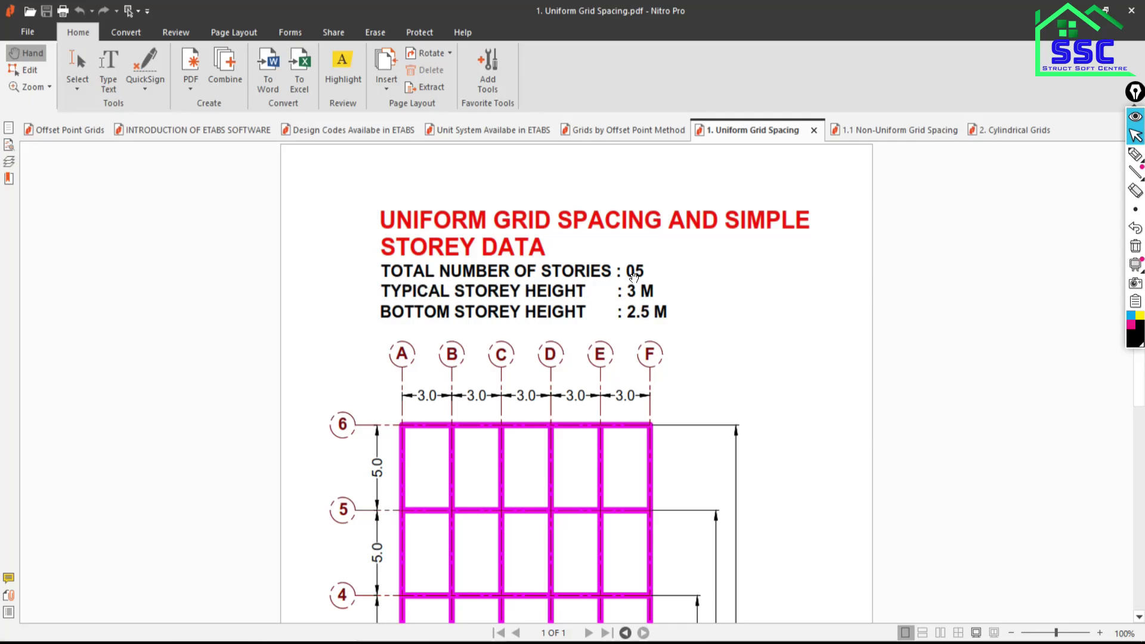
pyautogui.hotkey('alt', 'Tab')
# Set 5 stories and a 2.5 m bottom story height, choose Grid Only, and create the model
pyautogui.doubleClick(805, 197)
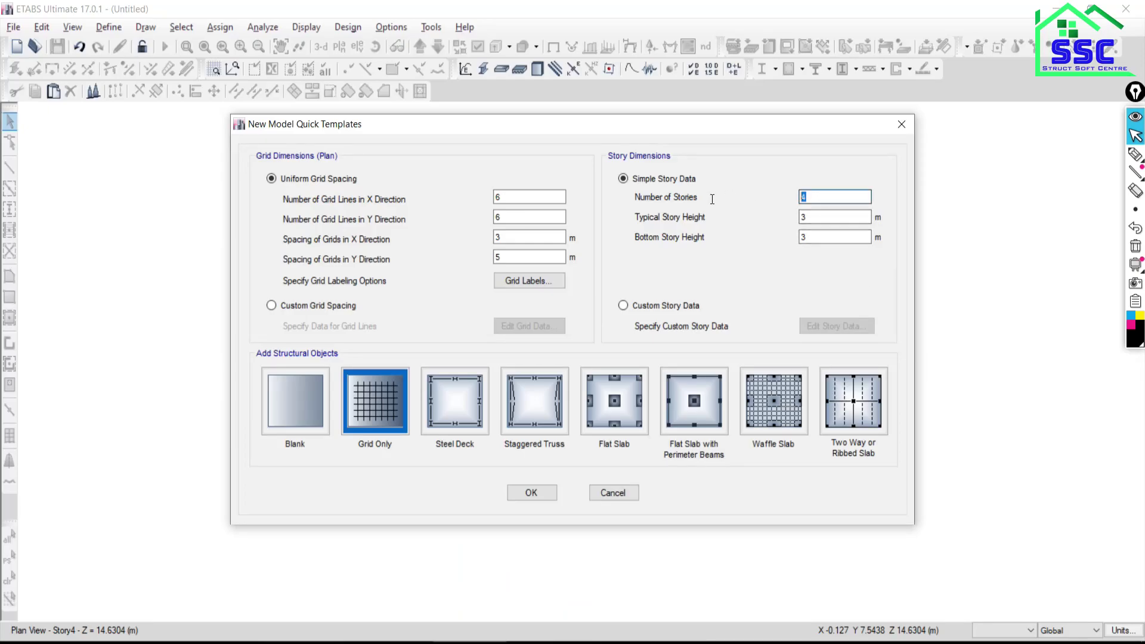
pyautogui.write('5')
pyautogui.hotkey('alt', 'Tab')
pyautogui.press('Tab')
pyautogui.hotkey('alt', 'Tab')
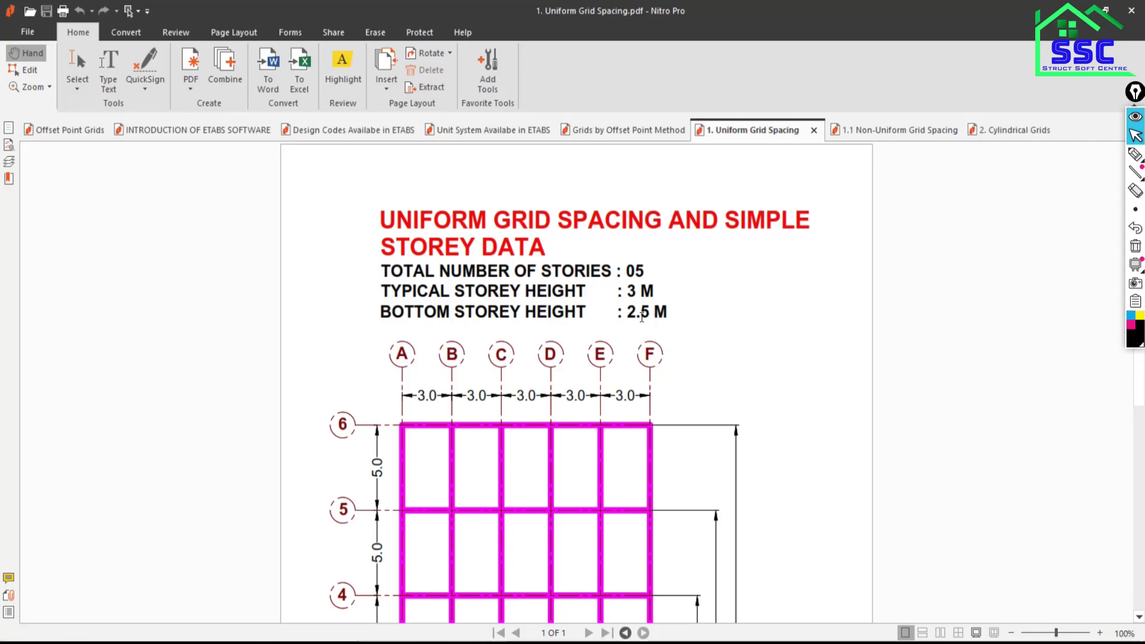
pyautogui.hotkey('alt', 'Tab')
pyautogui.doubleClick(806, 238)
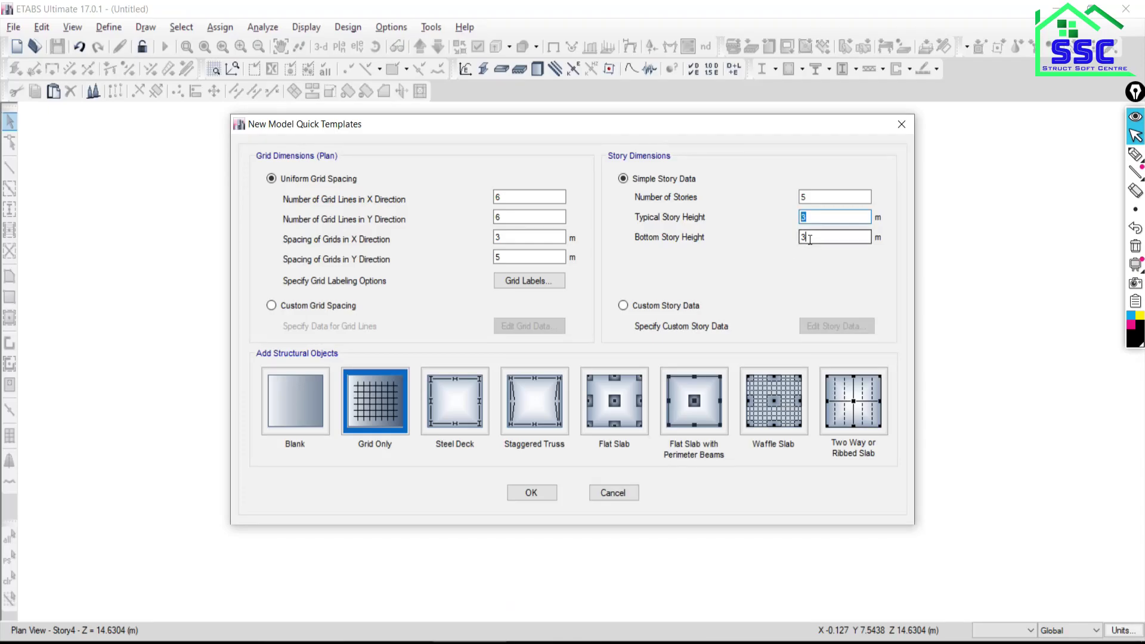
pyautogui.write('2.5')
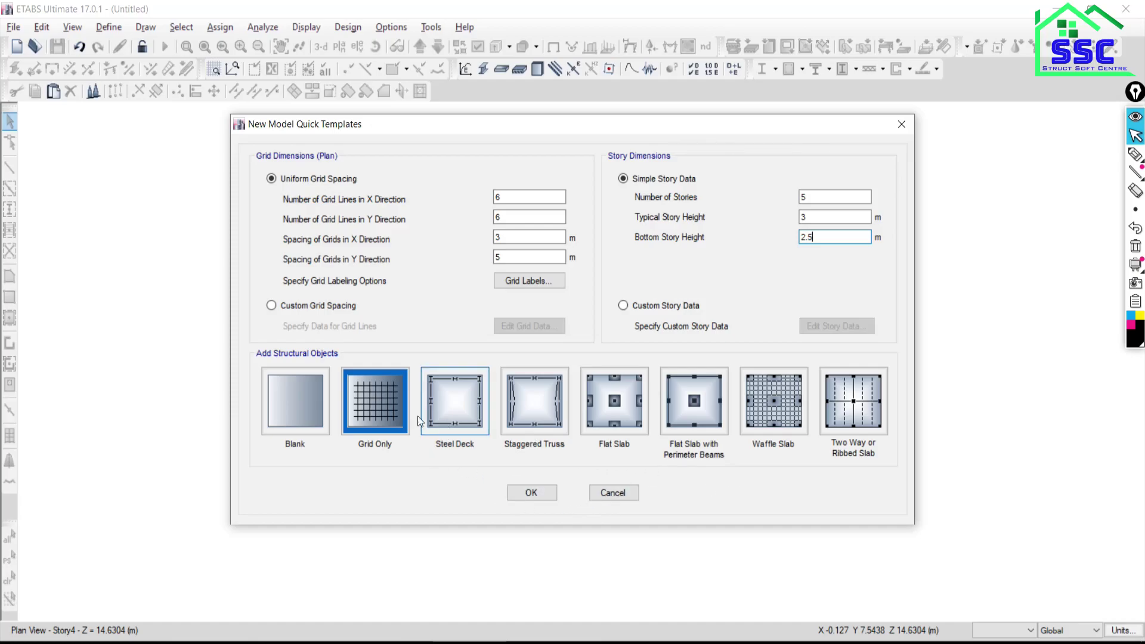
pyautogui.click(369, 406)
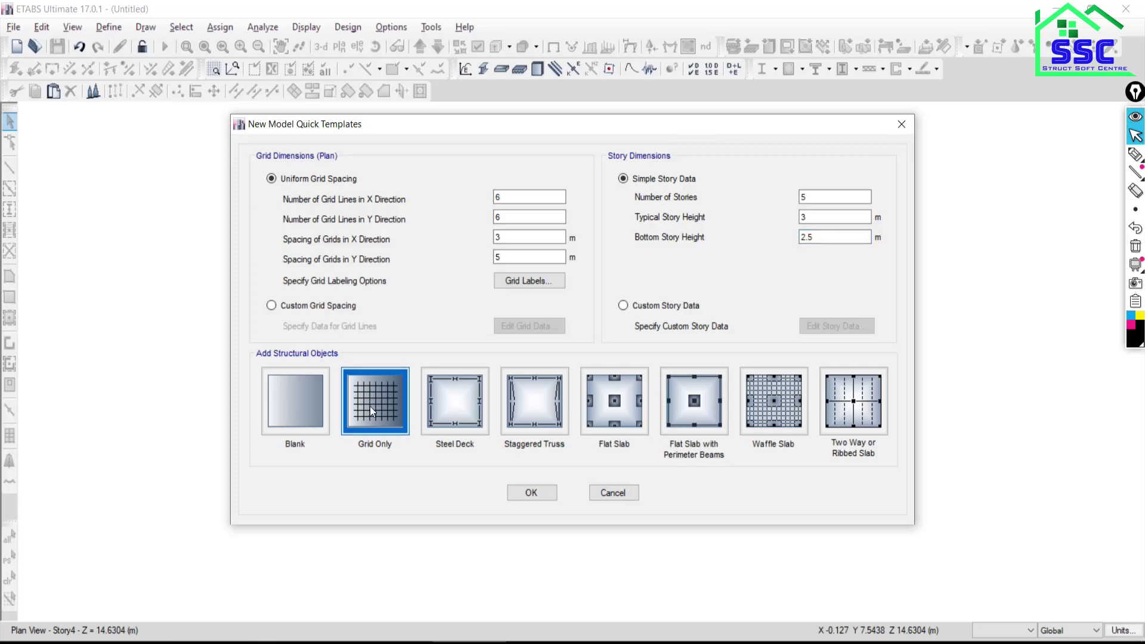
pyautogui.click(533, 493)
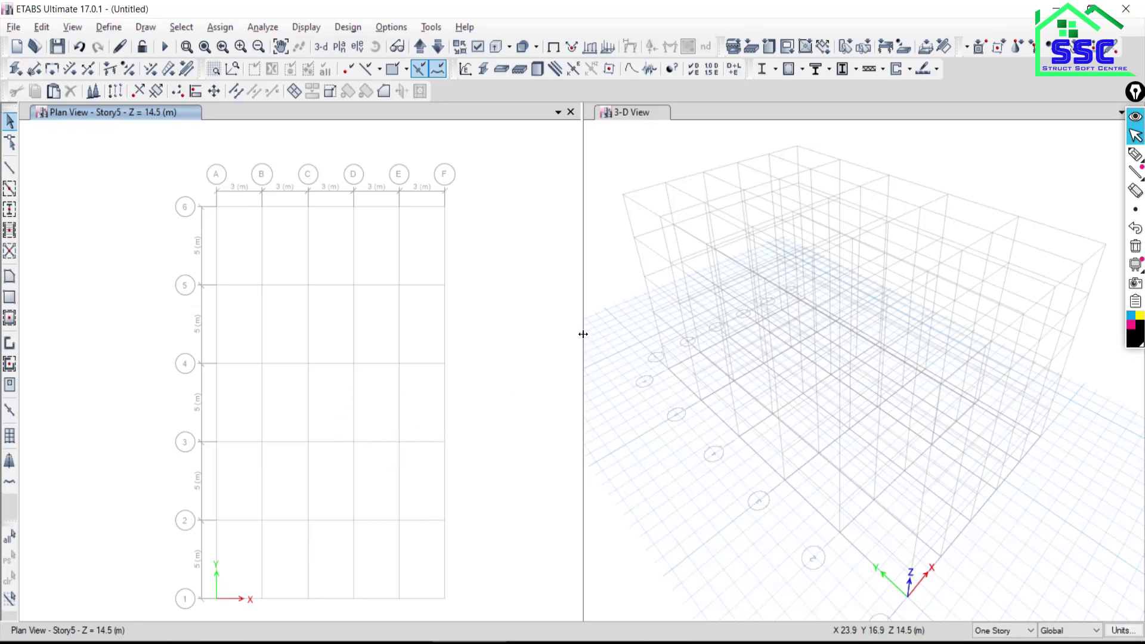
# Widen the plan view and change grid system G1's line colour to dark grey
pyautogui.moveTo(583, 336); pyautogui.dragTo(685, 335)
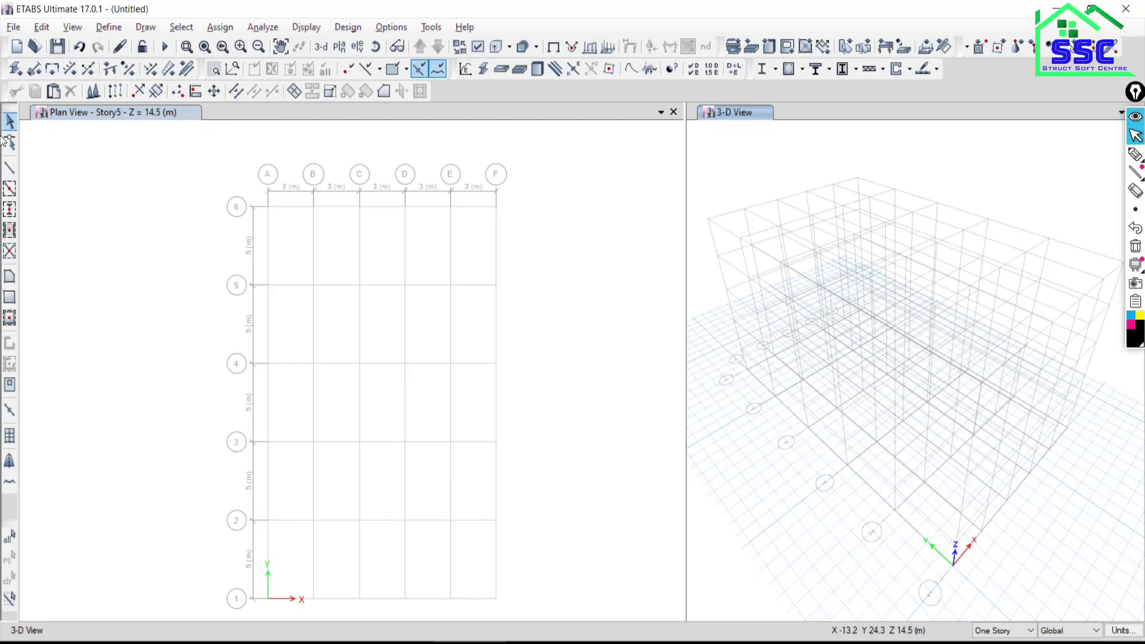
pyautogui.click(42, 27)
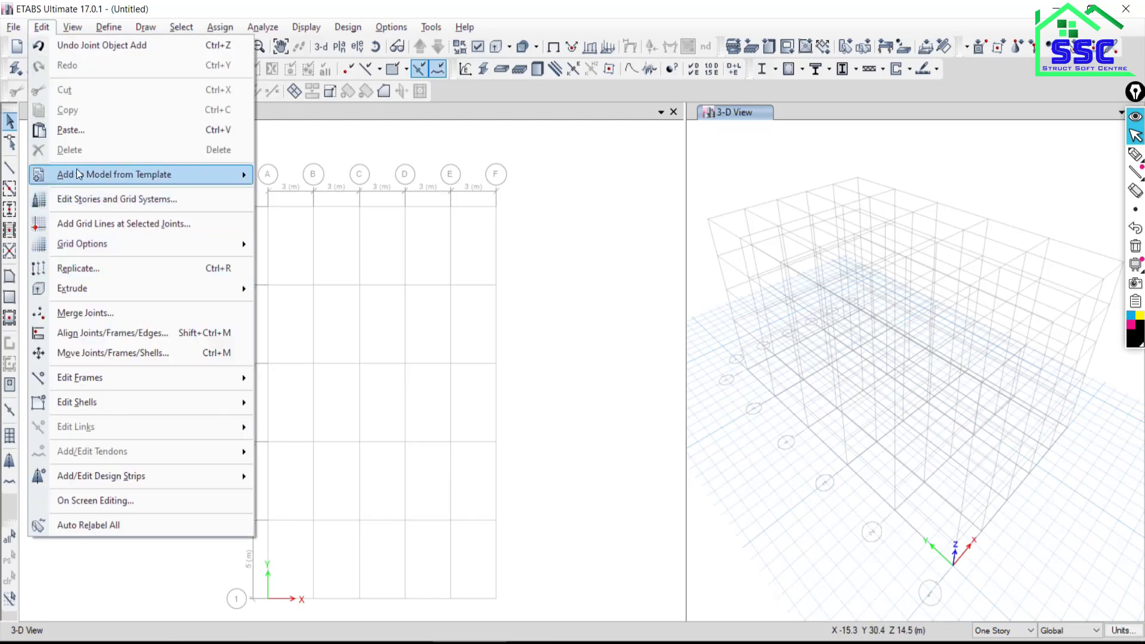
pyautogui.click(105, 199)
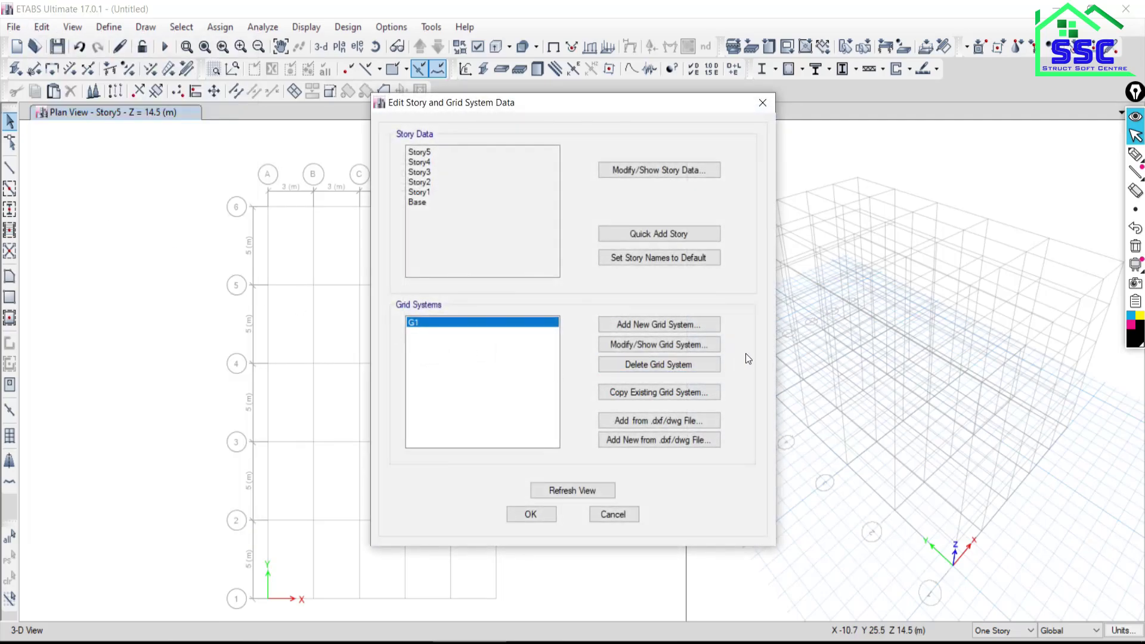
pyautogui.click(654, 345)
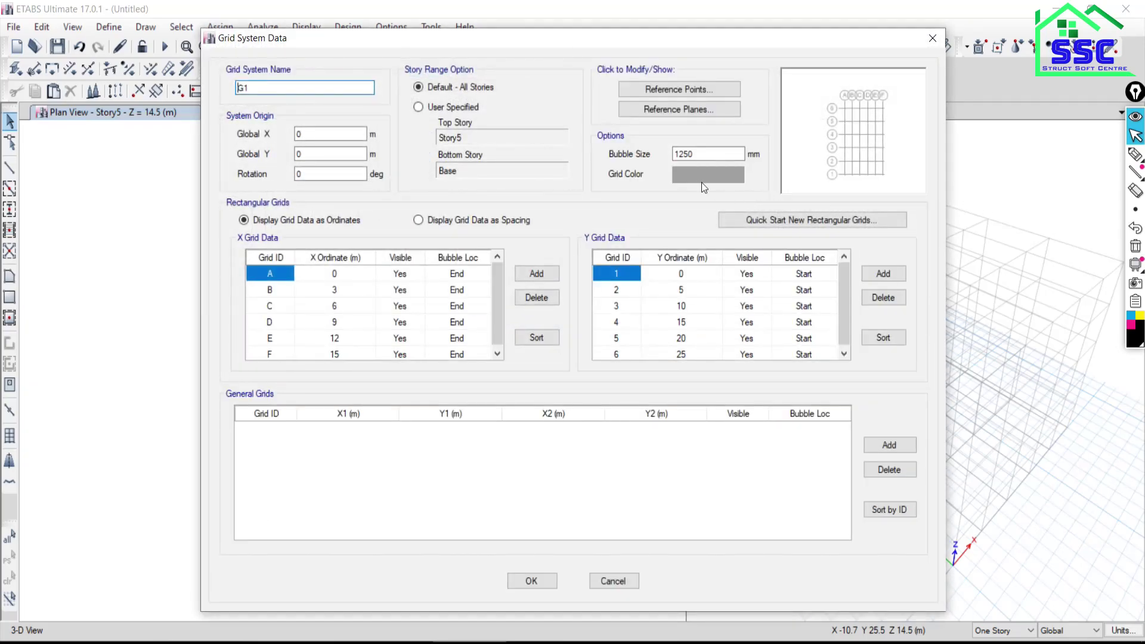
pyautogui.click(688, 174)
pyautogui.moveTo(735, 210); pyautogui.dragTo(733, 256)
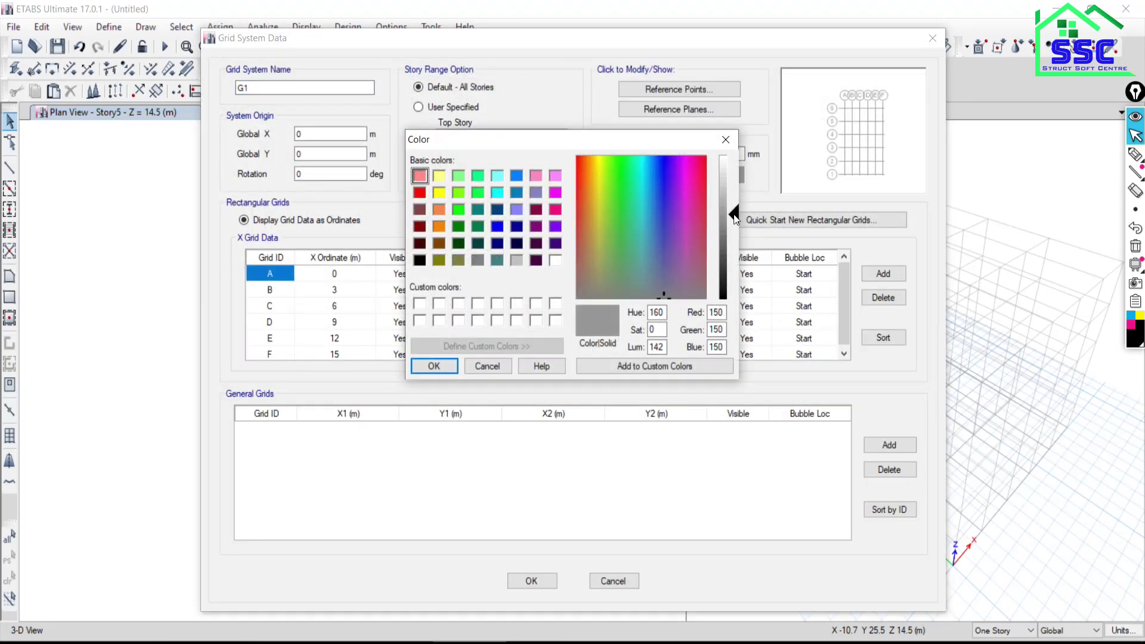
pyautogui.click(434, 366)
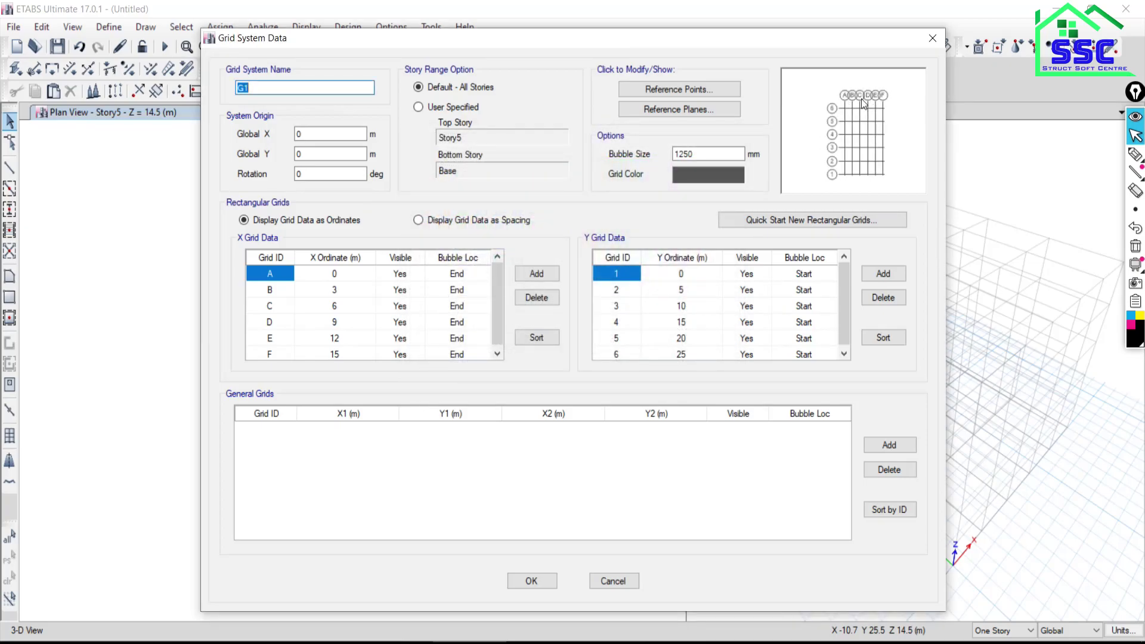
# Set the G1 grid bubble size to 700 mm
pyautogui.click(705, 153)
pyautogui.doubleClick(705, 153)
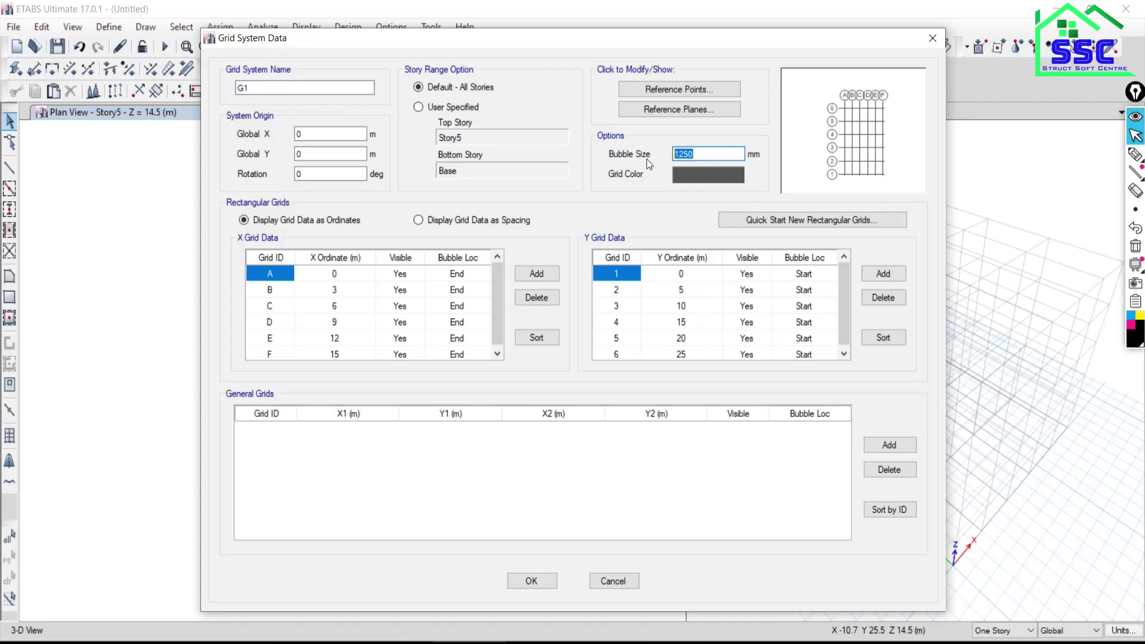
pyautogui.write('800')
pyautogui.press('Tab')
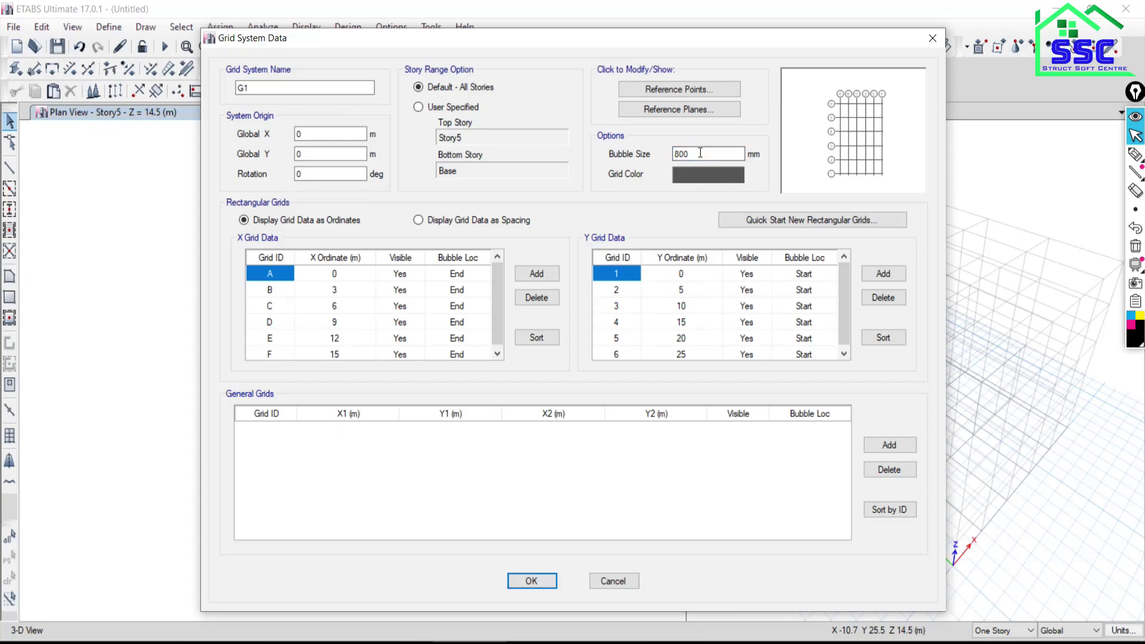
pyautogui.moveTo(695, 154); pyautogui.dragTo(638, 156)
pyautogui.write('7000')
pyautogui.press('Tab')
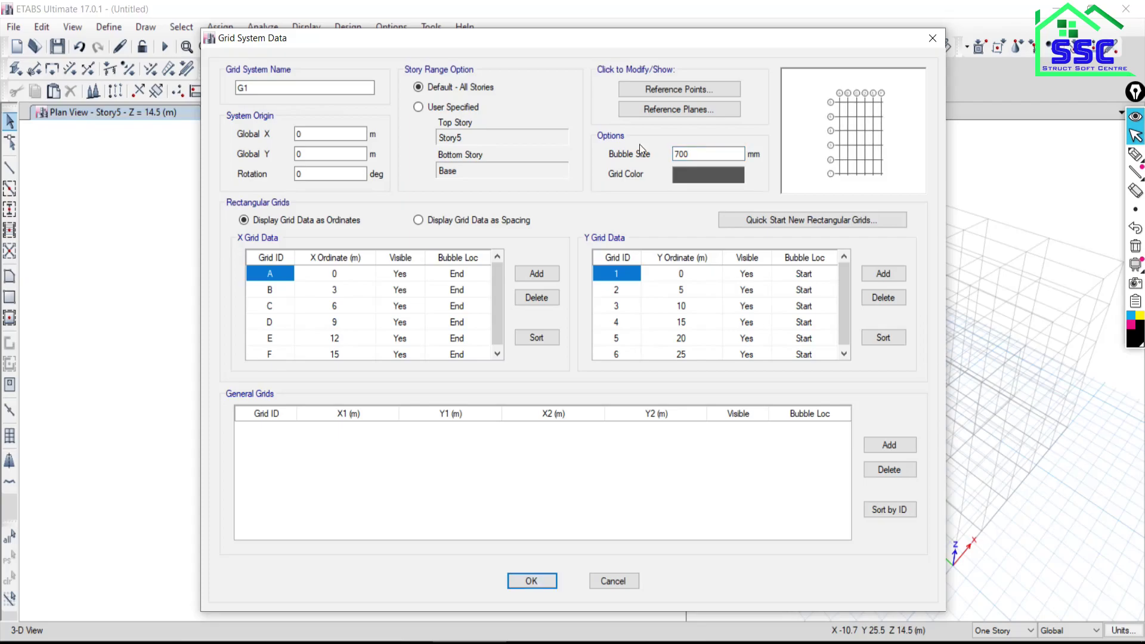
# Confirm the G1 grid changes, close the story and grid data, and return to the PDF
pyautogui.click(537, 577)
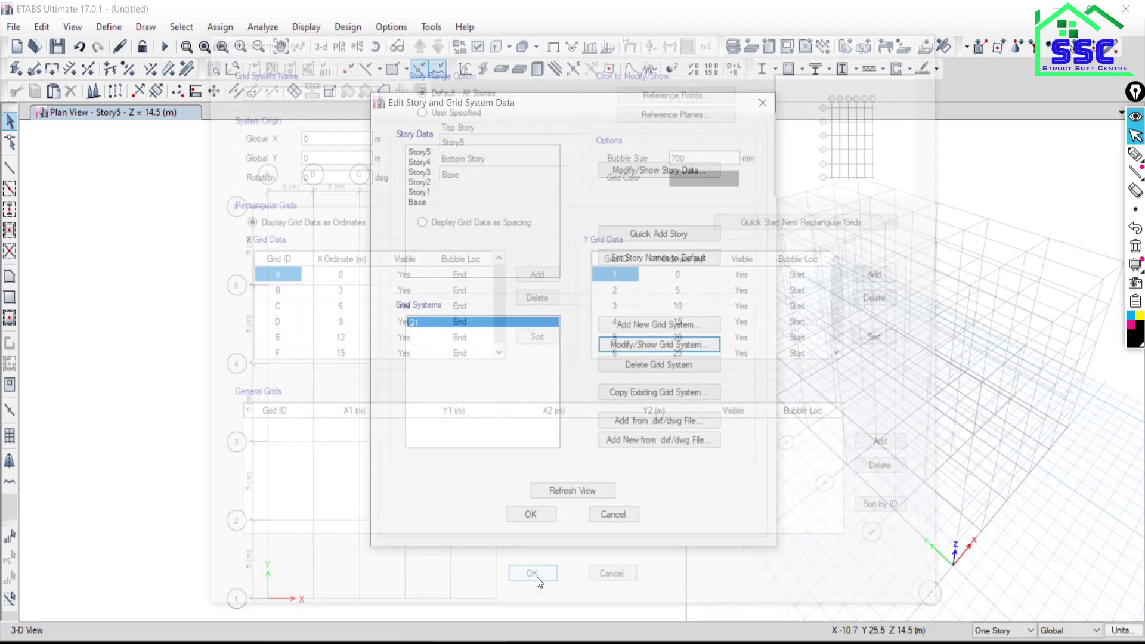
pyautogui.click(531, 515)
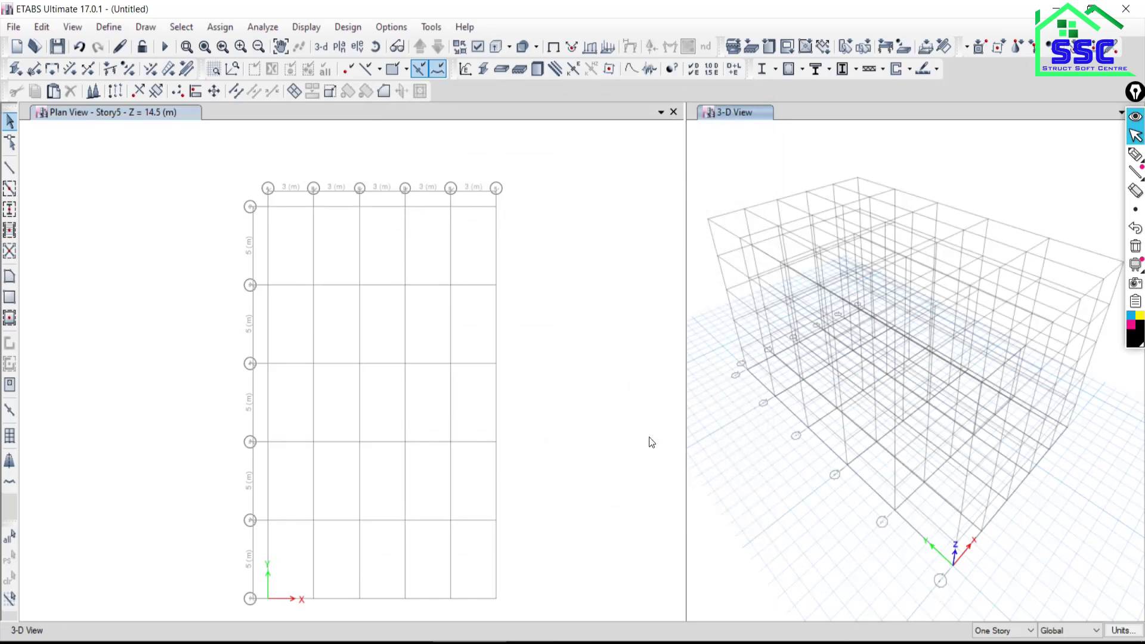
pyautogui.scroll(5, 417, 386)
pyautogui.scroll(-5, 406, 370)
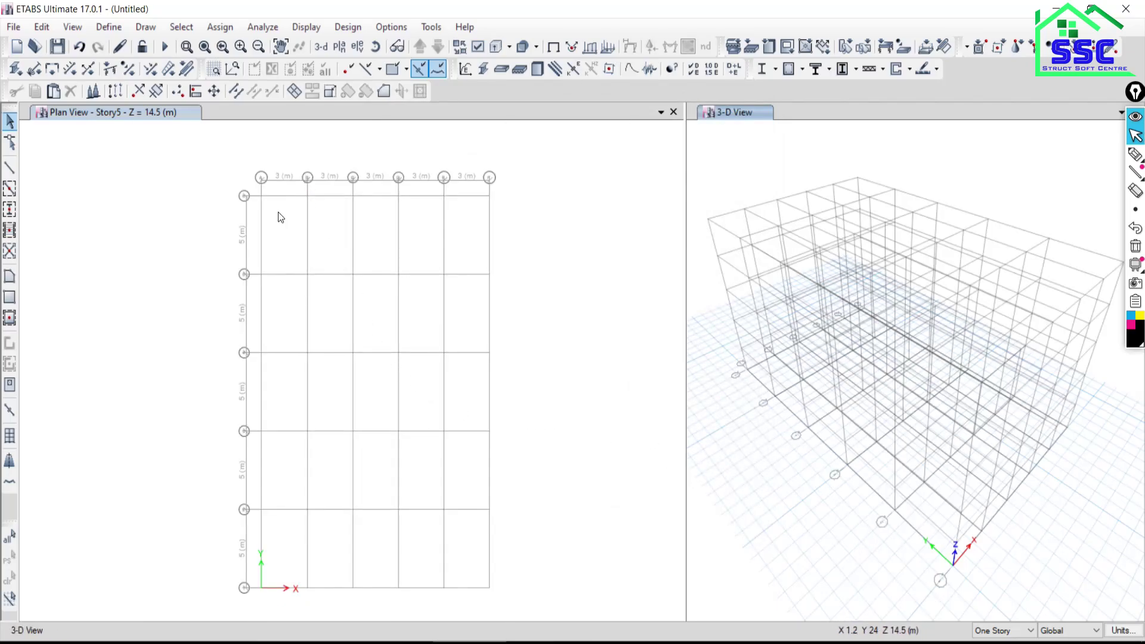
pyautogui.scroll(2, 271, 191)
pyautogui.scroll(2, 286, 186)
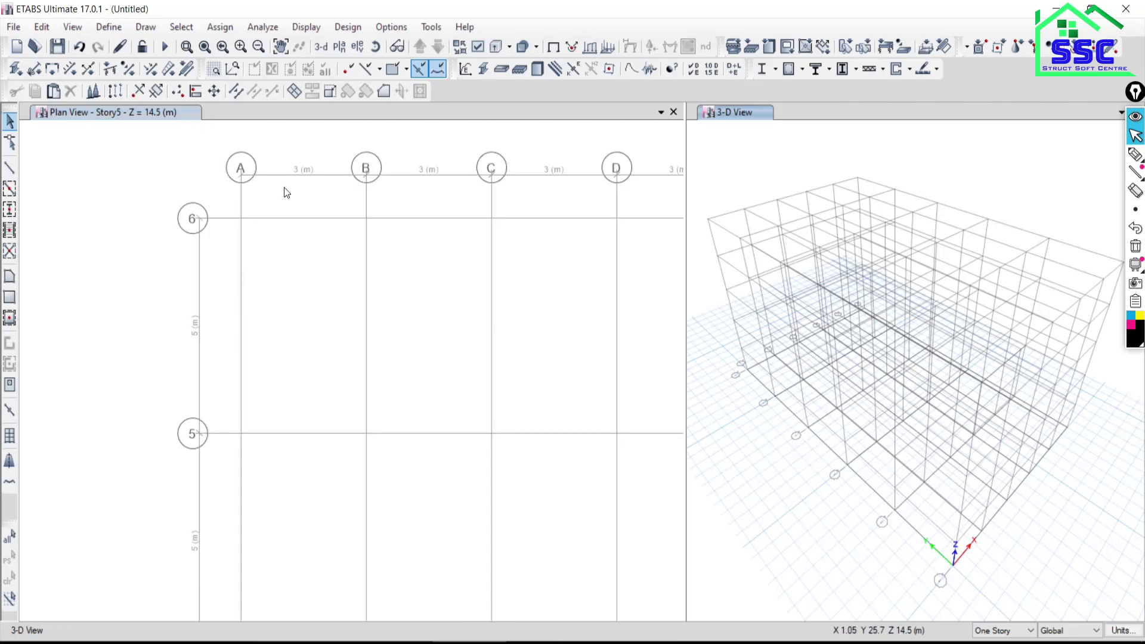
pyautogui.scroll(-4, 310, 208)
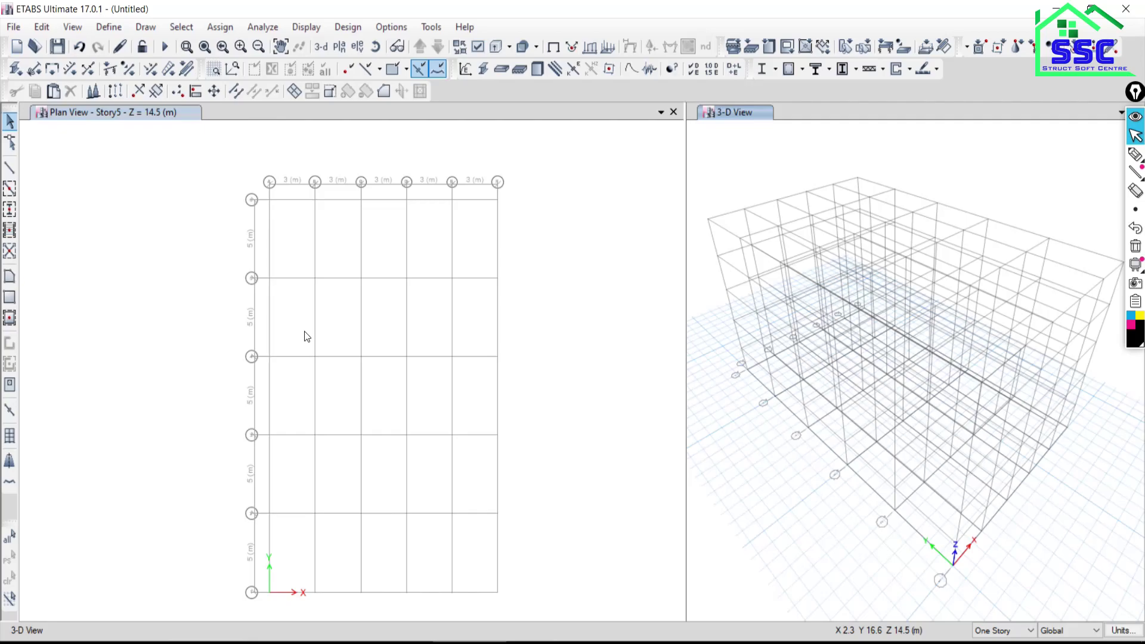
pyautogui.hotkey('alt', 'Tab')
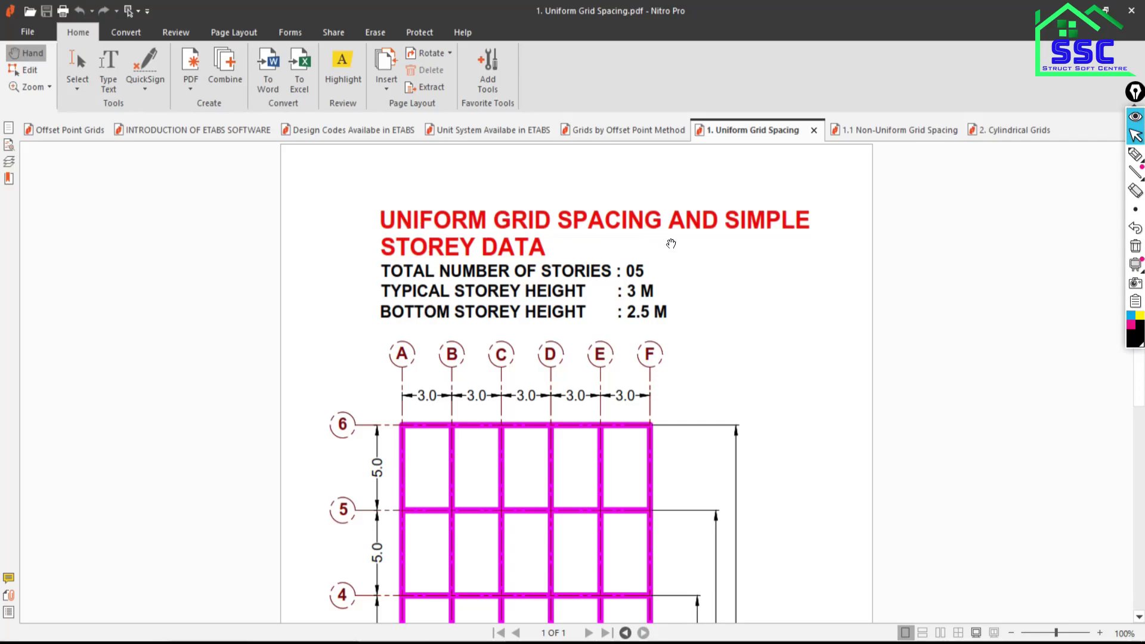
# Review the uniform plan's storey and grid dimensions, then open the 1.1 Non-Uniform Grid Spacing plan
pyautogui.scroll(-3, 483, 415)
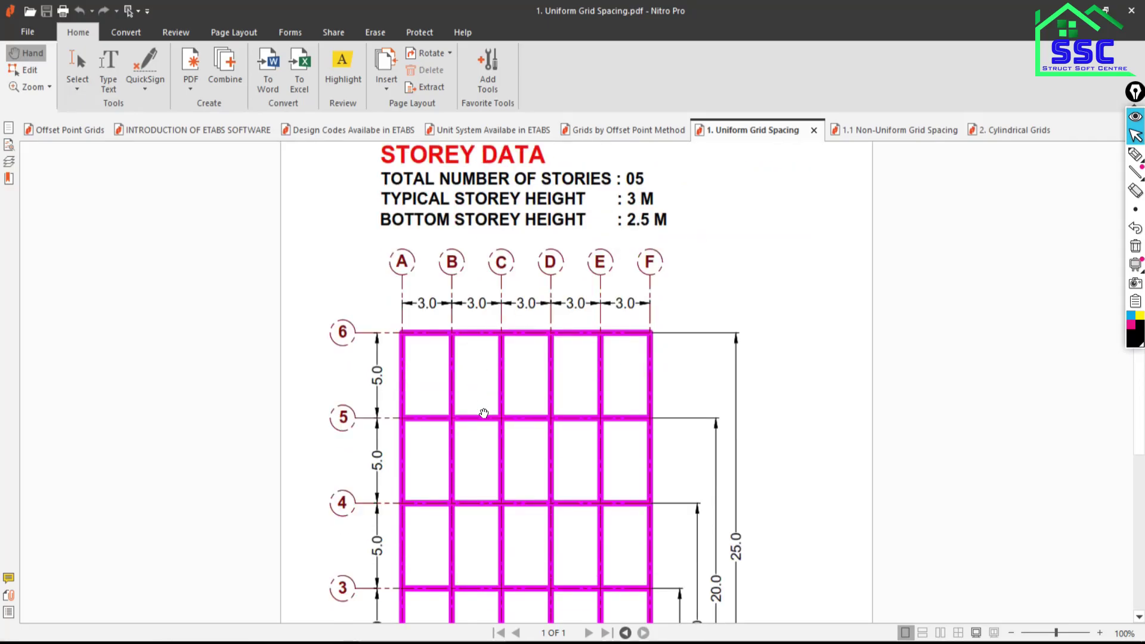
pyautogui.scroll(-3, 483, 417)
pyautogui.scroll(-4, 483, 419)
pyautogui.scroll(2, 477, 494)
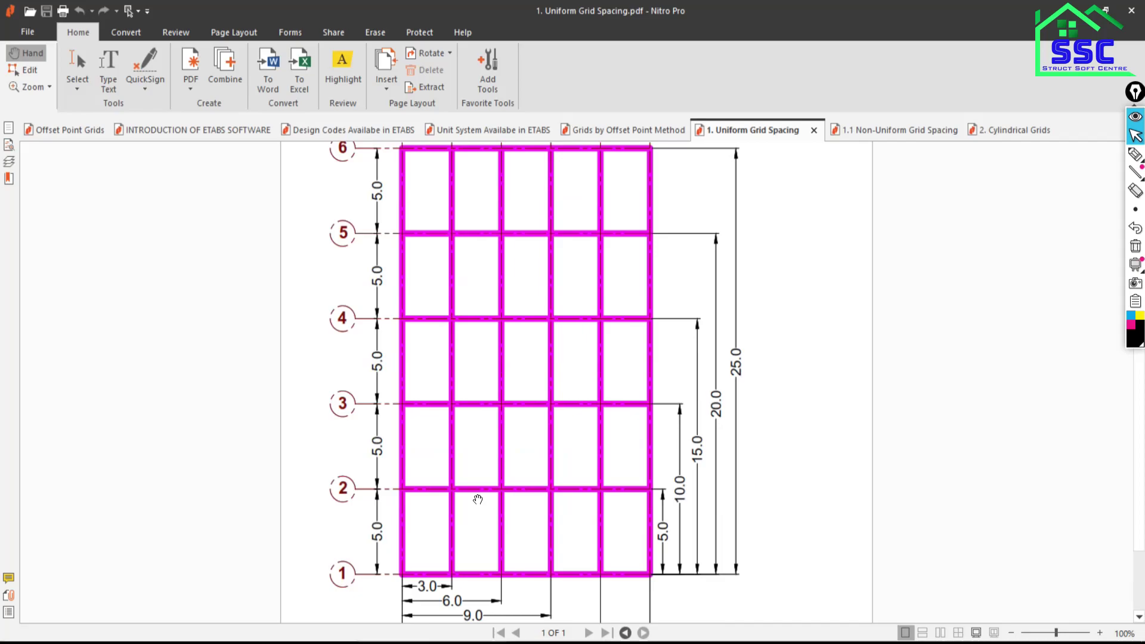
pyautogui.scroll(-5, 464, 455)
pyautogui.scroll(3, 466, 461)
pyautogui.scroll(3, 467, 464)
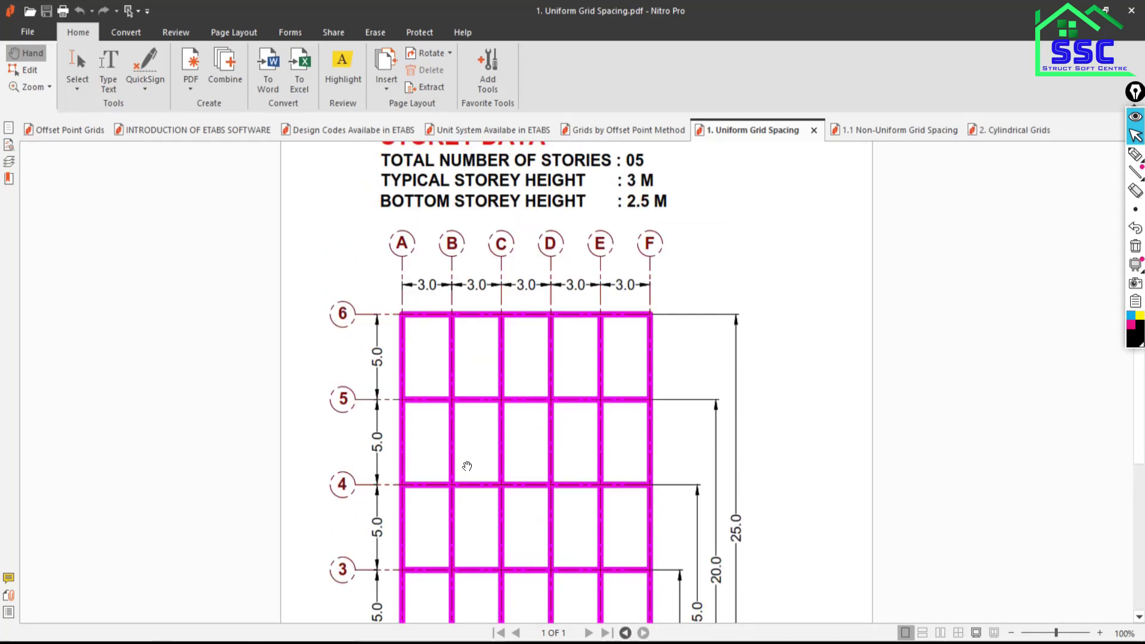
pyautogui.hotkey('alt', 'Tab')
pyautogui.click(870, 130)
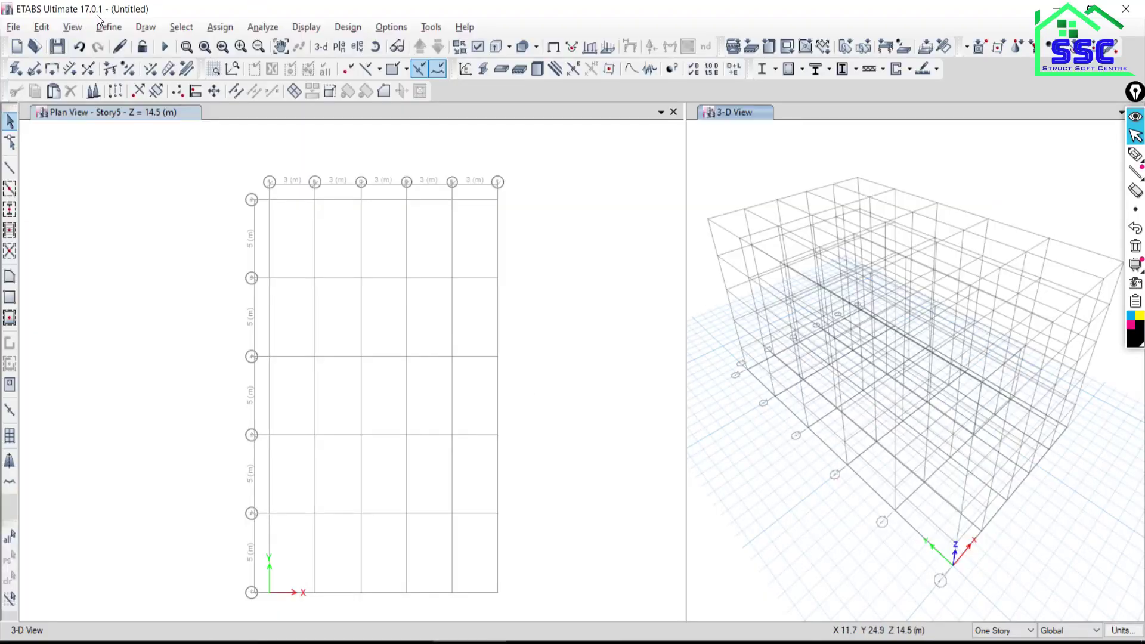
# Start a new ETABS model, discarding the current model's unsaved changes
pyautogui.click(13, 27)
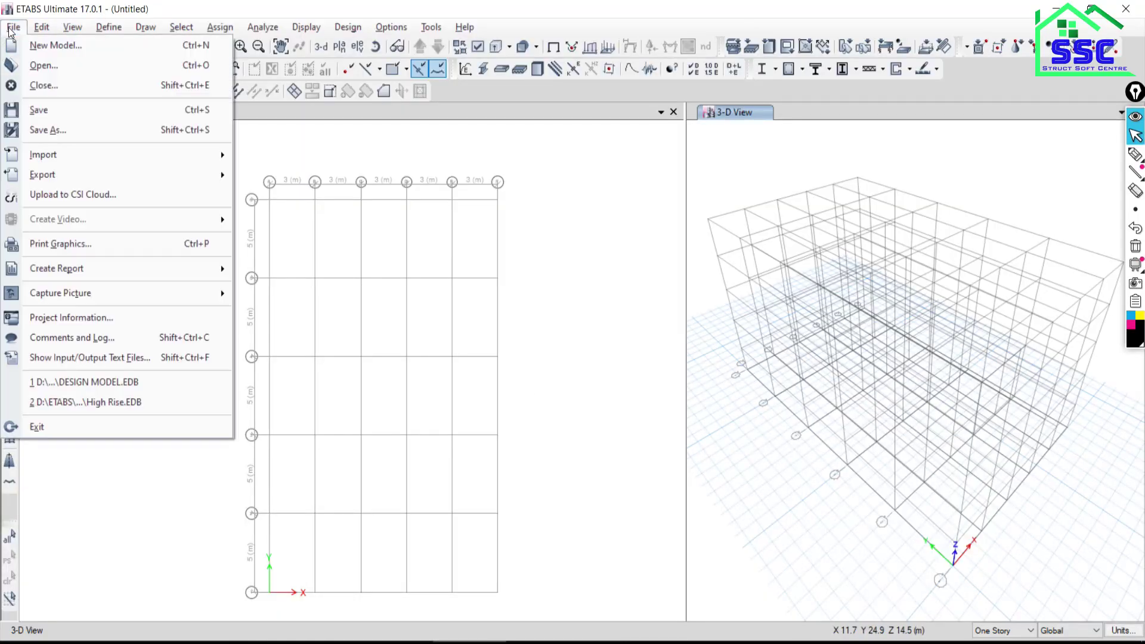
pyautogui.click(55, 46)
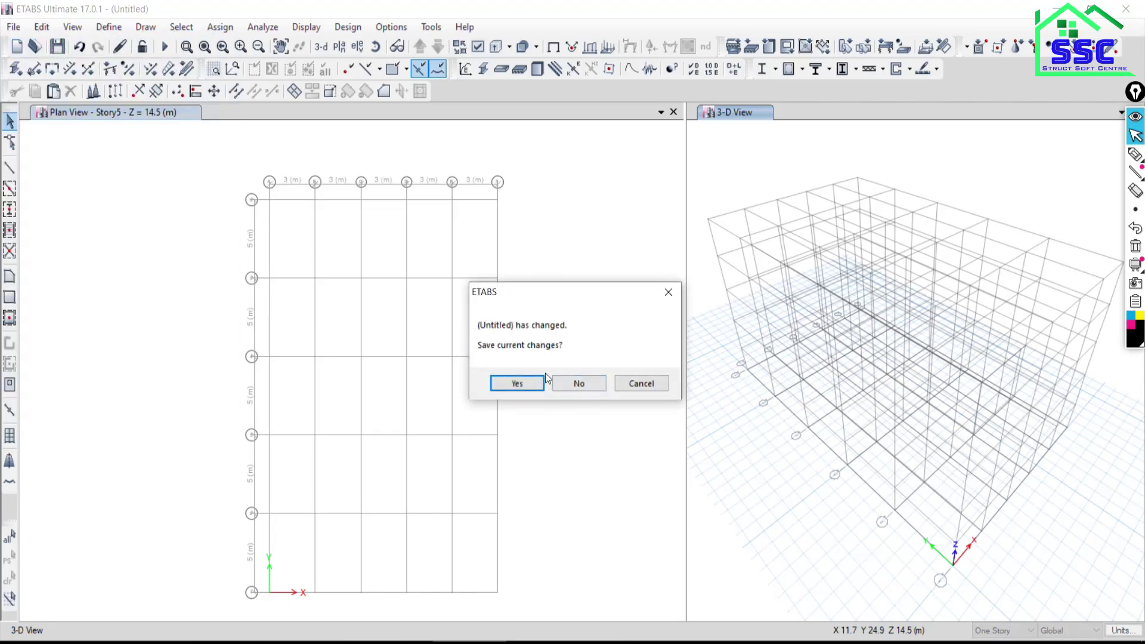
pyautogui.moveTo(554, 296); pyautogui.dragTo(511, 180)
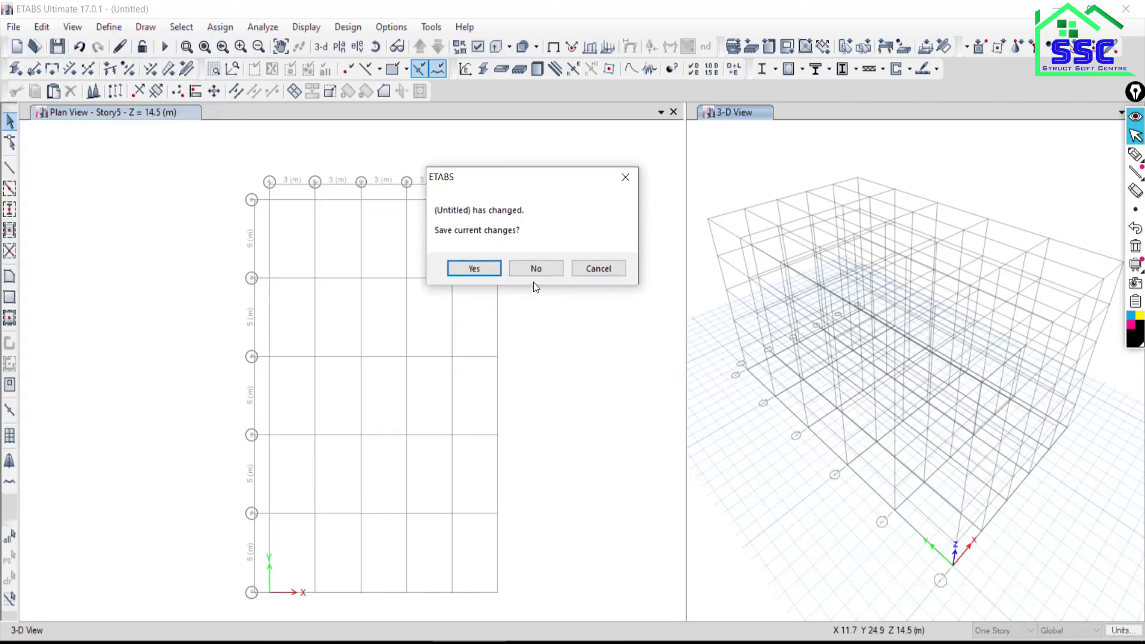
pyautogui.click(518, 272)
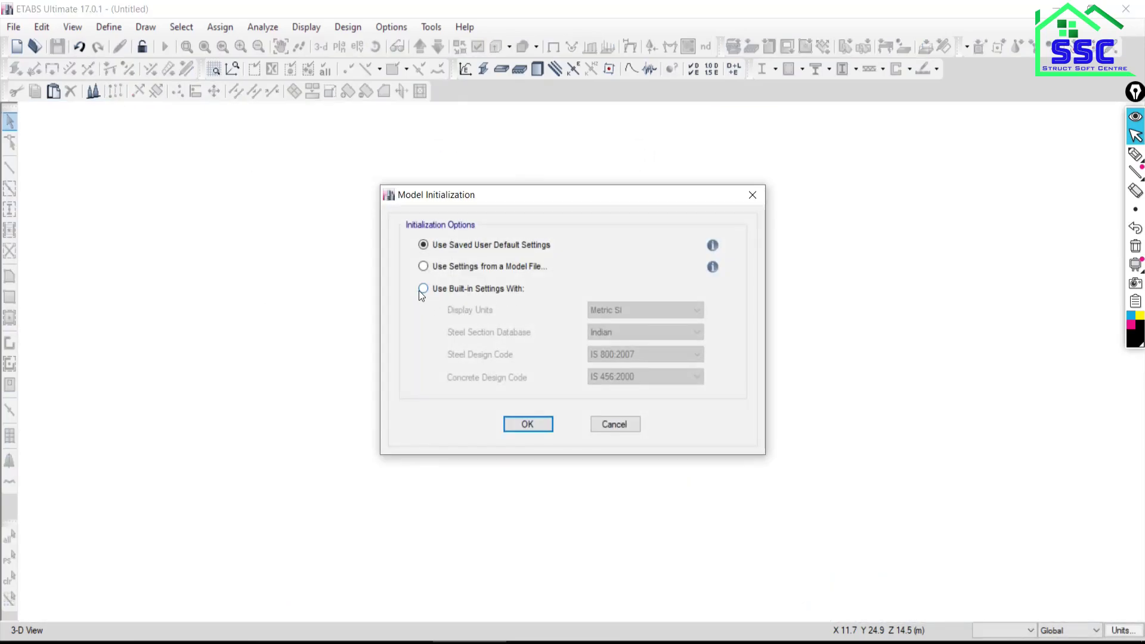
# Accept built-in initialization settings with IS 800:2007 and IS 456:2000 design codes
pyautogui.click(429, 288)
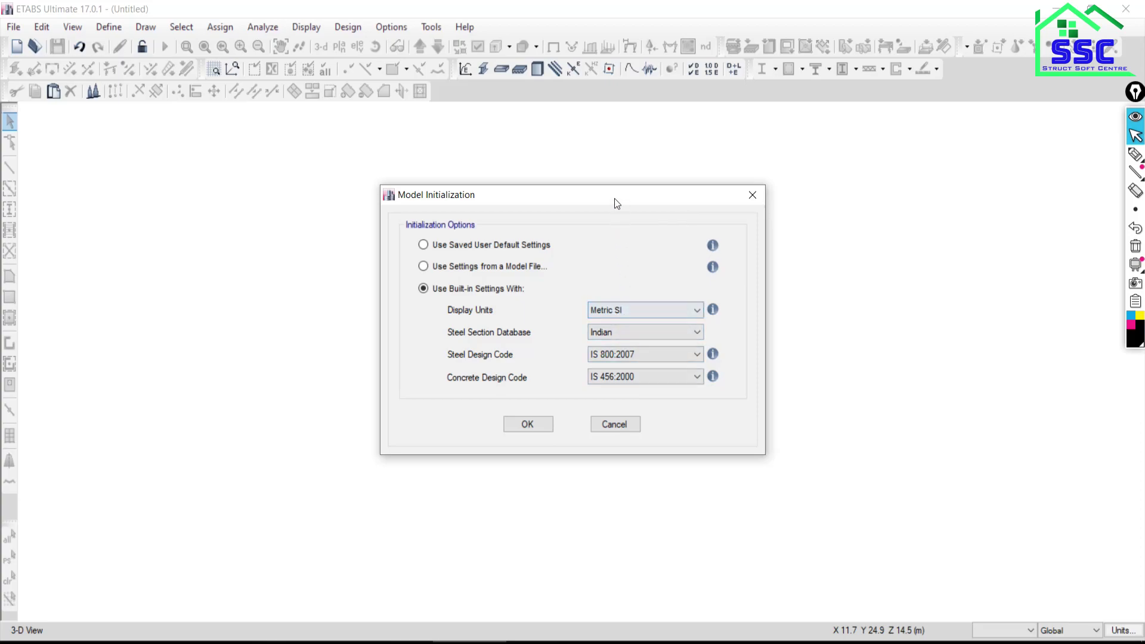
pyautogui.moveTo(615, 198); pyautogui.dragTo(520, 98)
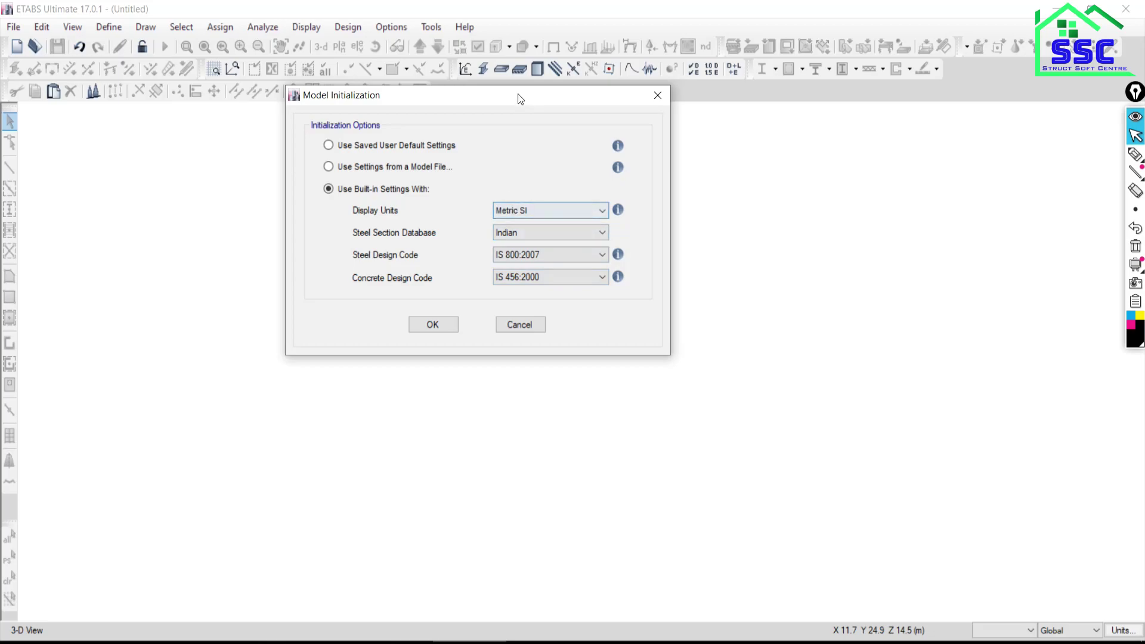
pyautogui.moveTo(518, 94); pyautogui.dragTo(482, 61)
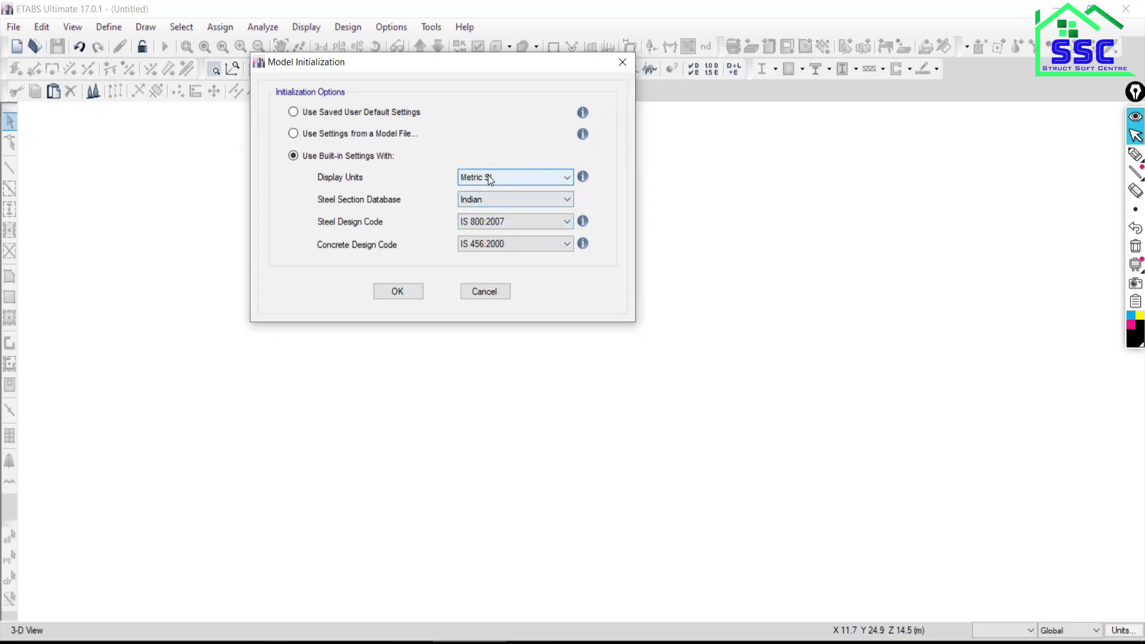
pyautogui.click(399, 292)
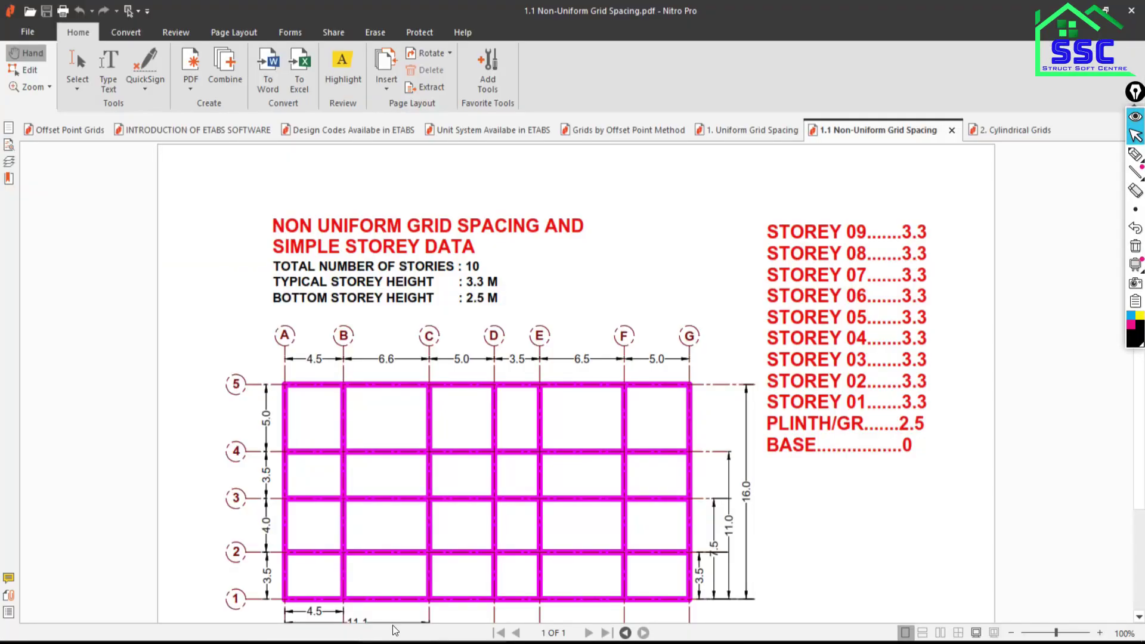
# Zoom the non-uniform plan to 150% to read bays 4.5, 6.6, 5.0, 3.5, 6.5, 5.0 m
pyautogui.scroll(-1, 405, 459)
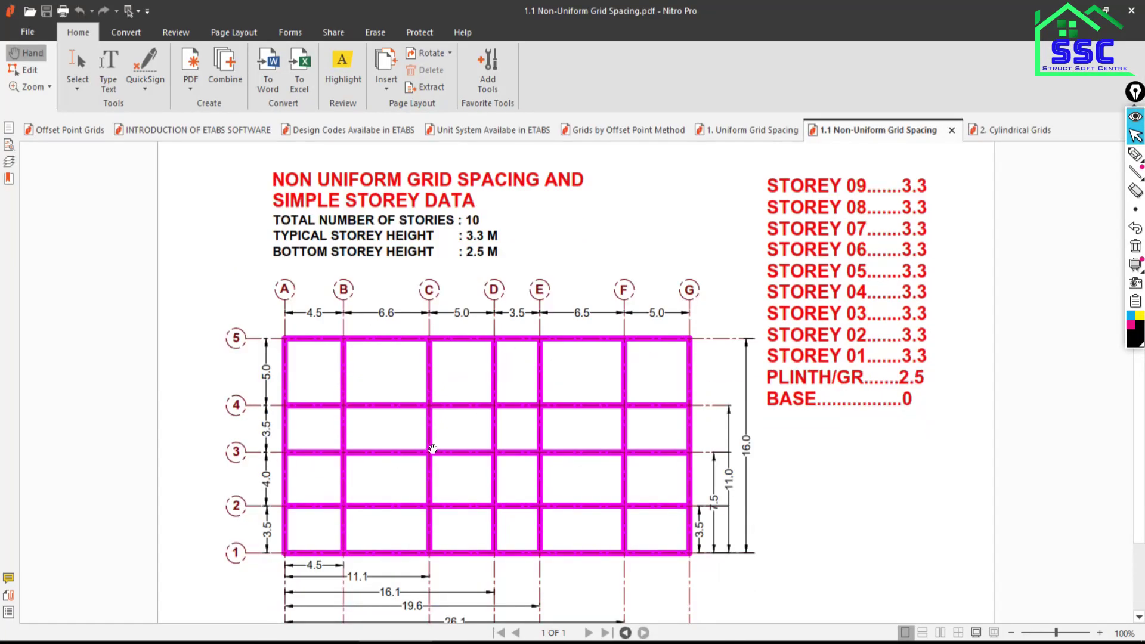
pyautogui.scroll(-1, 428, 449)
pyautogui.scroll(-1, 367, 374)
pyautogui.scroll(1, 381, 358)
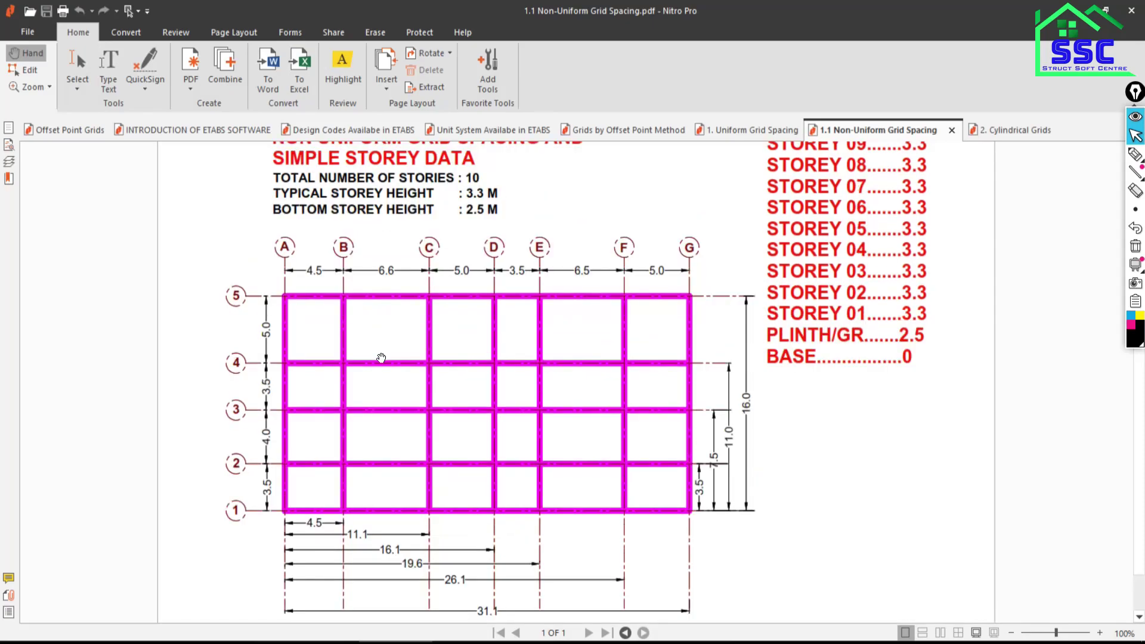
pyautogui.click(1100, 633)
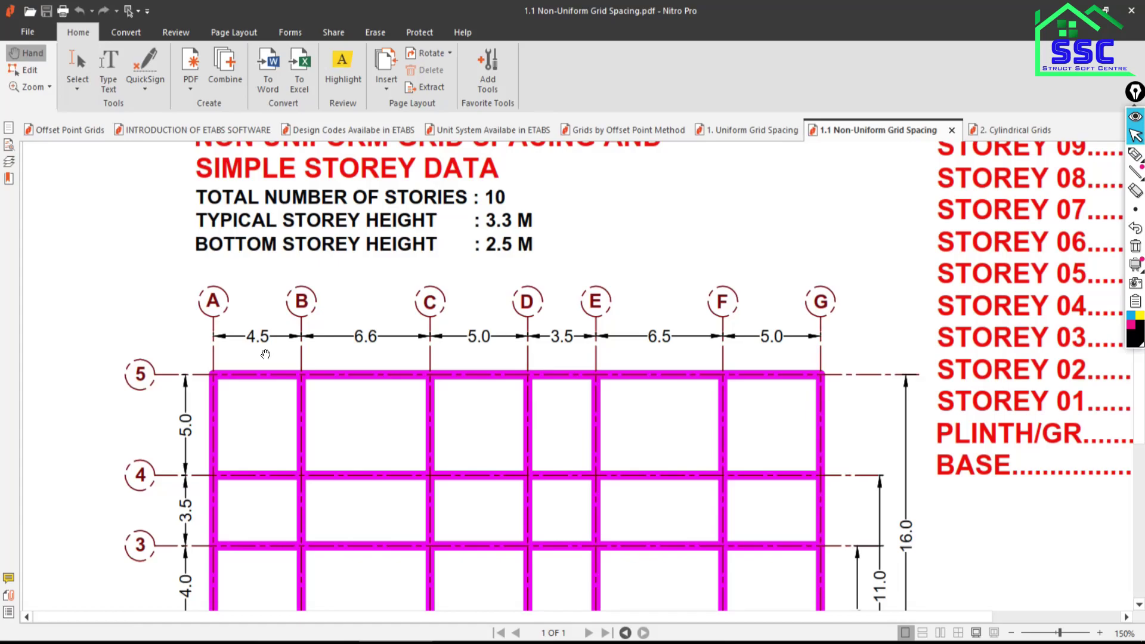
pyautogui.scroll(-3, 266, 354)
pyautogui.scroll(-1, 189, 494)
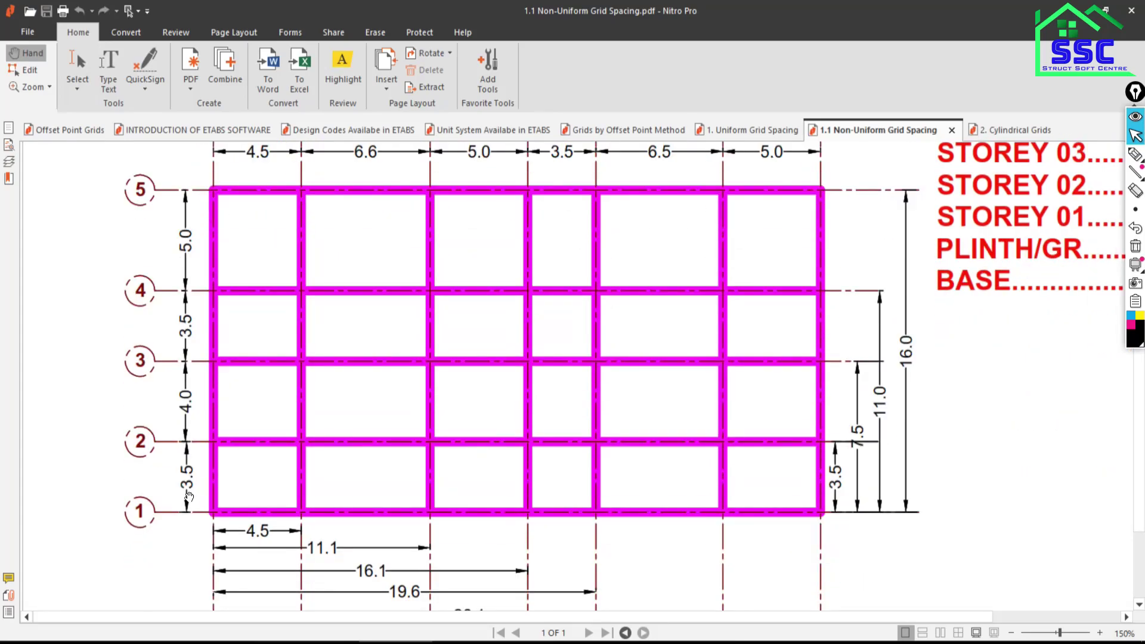
pyautogui.scroll(1, 185, 498)
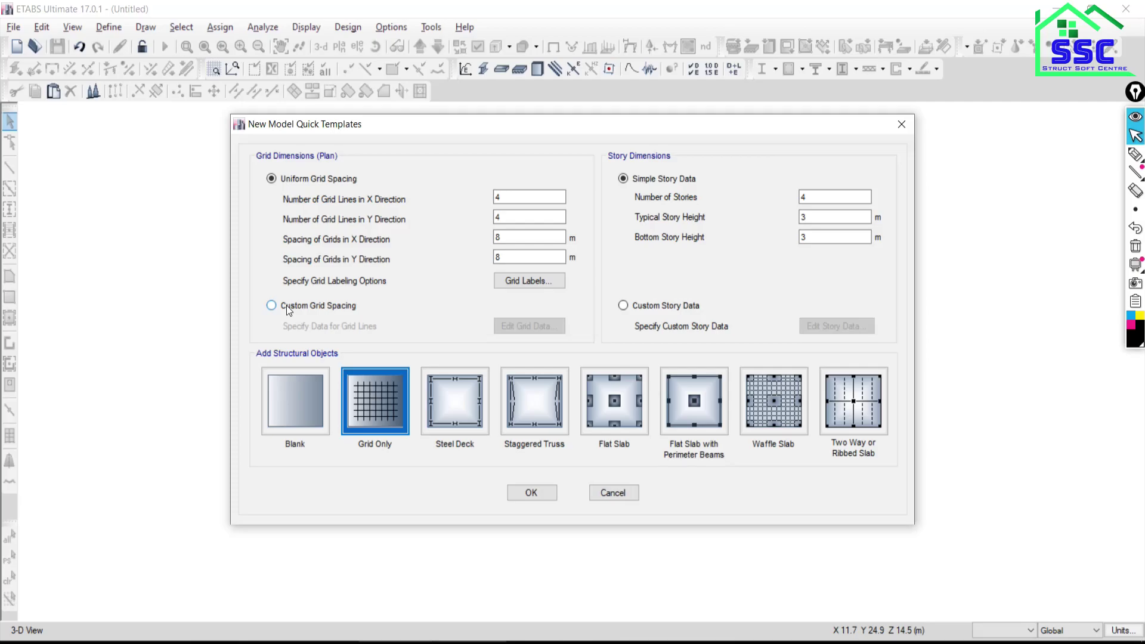
pyautogui.hotkey('alt', 'Tab')
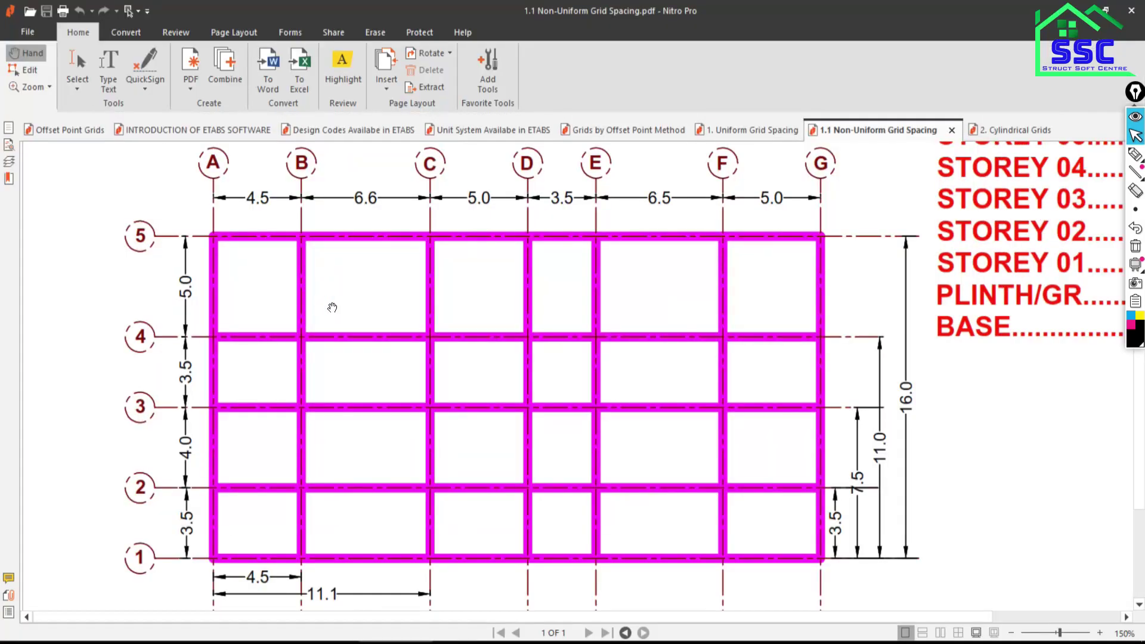
pyautogui.hotkey('alt', 'Tab')
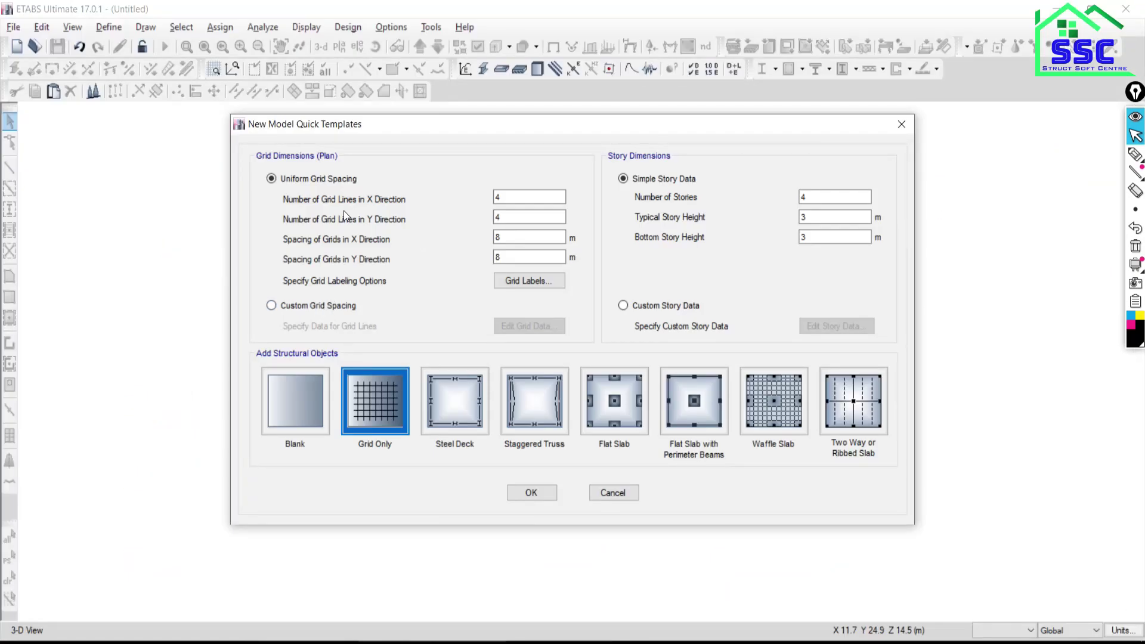
pyautogui.hotkey('alt', 'Tab')
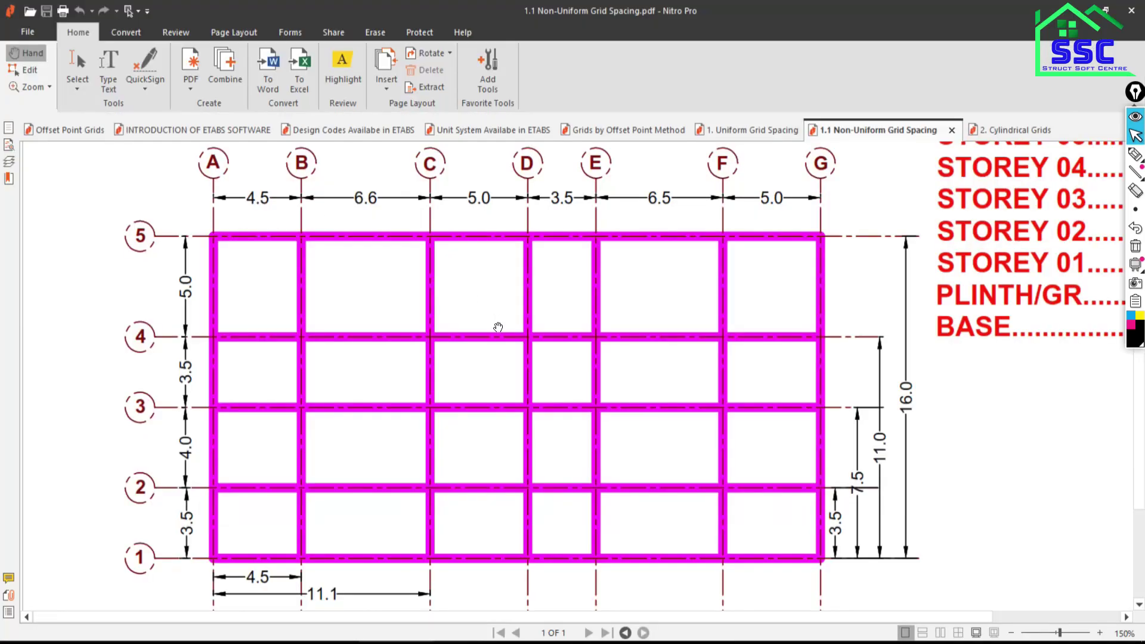
pyautogui.hotkey('alt', 'Tab')
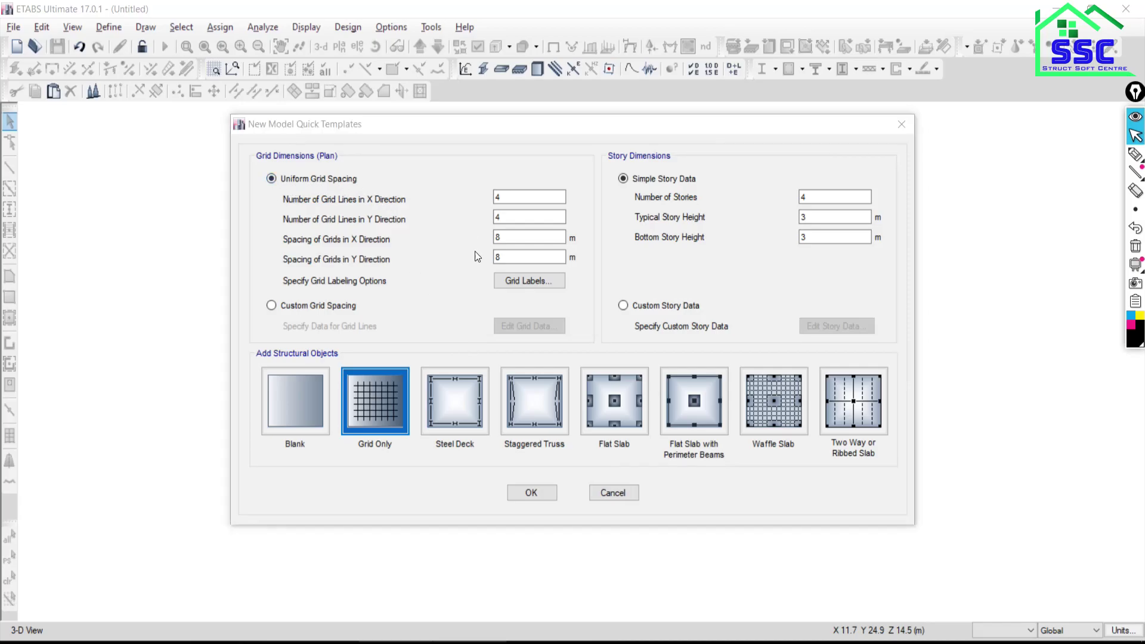
pyautogui.hotkey('alt', 'Tab')
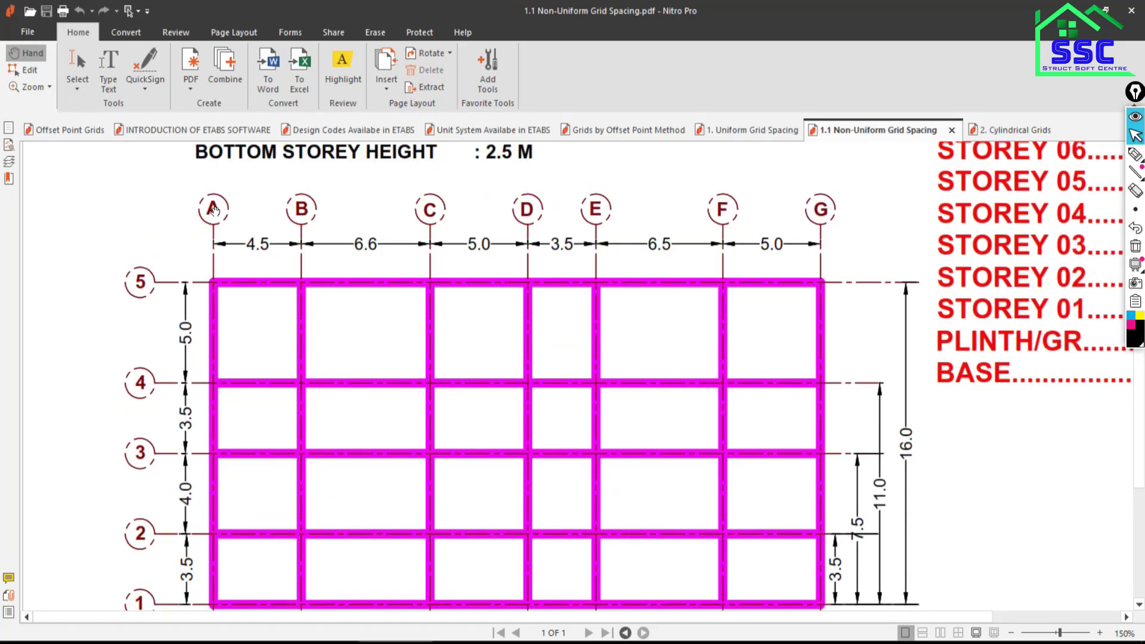
pyautogui.click(1135, 154)
pyautogui.moveTo(207, 173); pyautogui.dragTo(208, 187)
pyautogui.moveTo(290, 174); pyautogui.dragTo(320, 186)
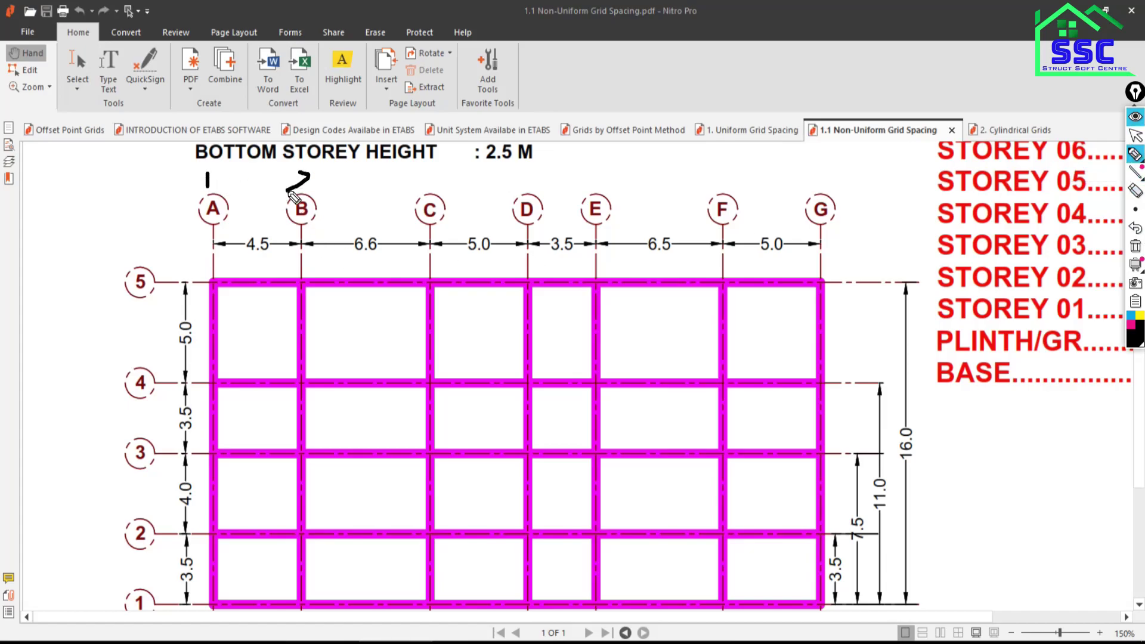
pyautogui.moveTo(427, 170); pyautogui.dragTo(427, 185)
pyautogui.moveTo(514, 170)
pyautogui.mouseDown()
pyautogui.moveTo(597, 188)
pyautogui.moveTo(614, 171)
pyautogui.mouseUp()
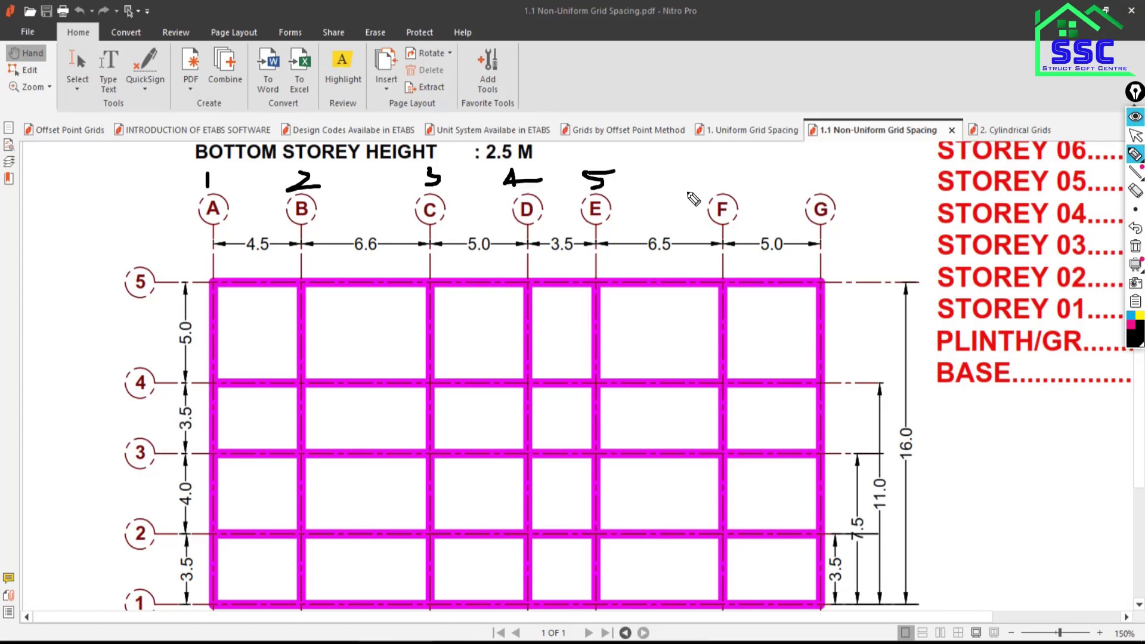
pyautogui.moveTo(733, 162); pyautogui.dragTo(717, 179)
pyautogui.moveTo(793, 165)
pyautogui.mouseDown()
pyautogui.moveTo(807, 185)
pyautogui.moveTo(817, 172)
pyautogui.mouseUp()
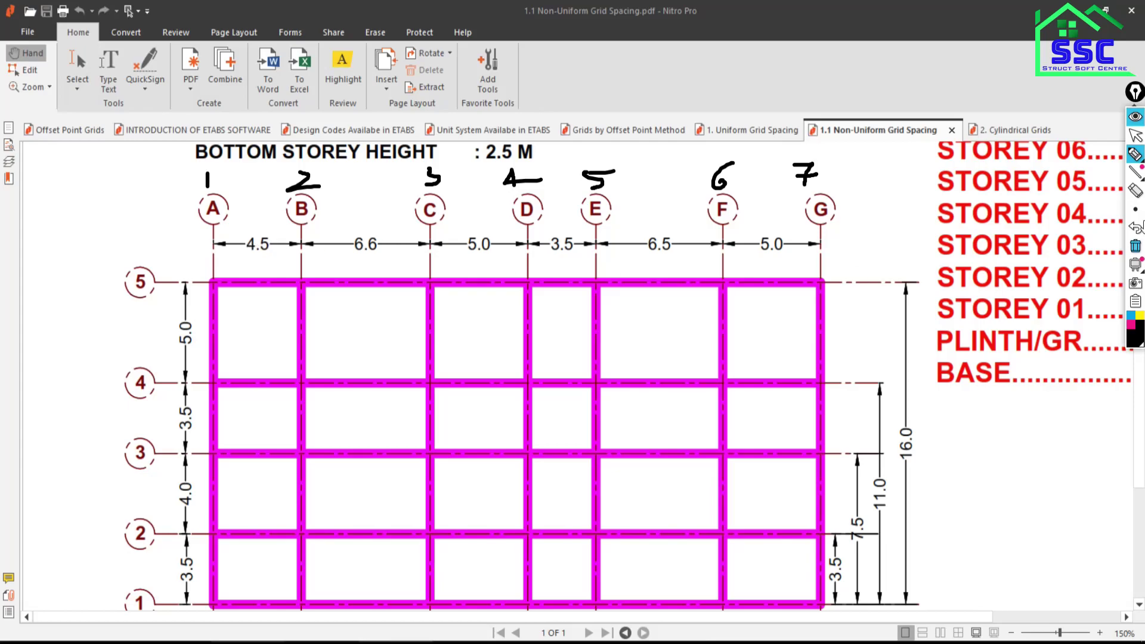
pyautogui.click(1135, 135)
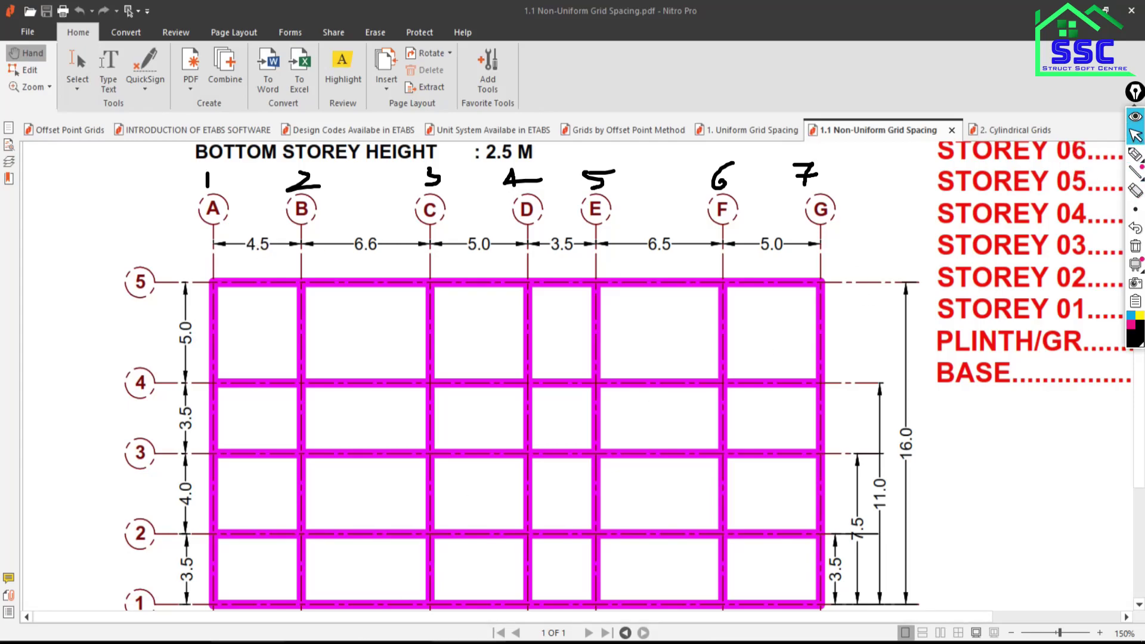
pyautogui.hotkey('alt', 'Tab')
pyautogui.click(1099, 264)
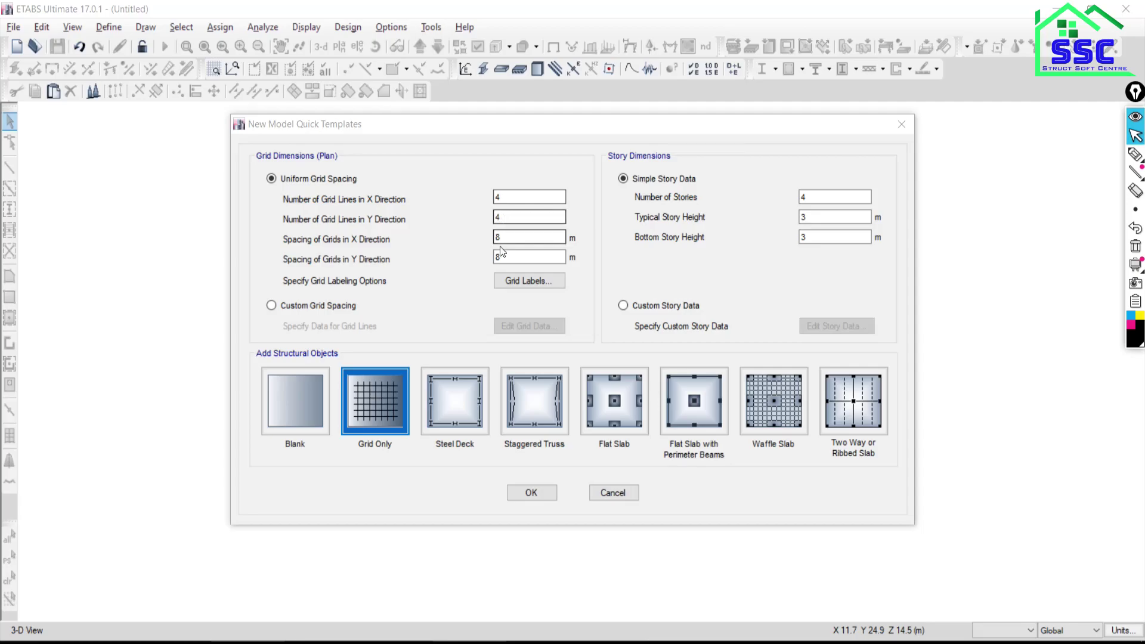
# Try Custom Grid Spacing, view its grid data, then revert to uniform spacing
pyautogui.click(271, 306)
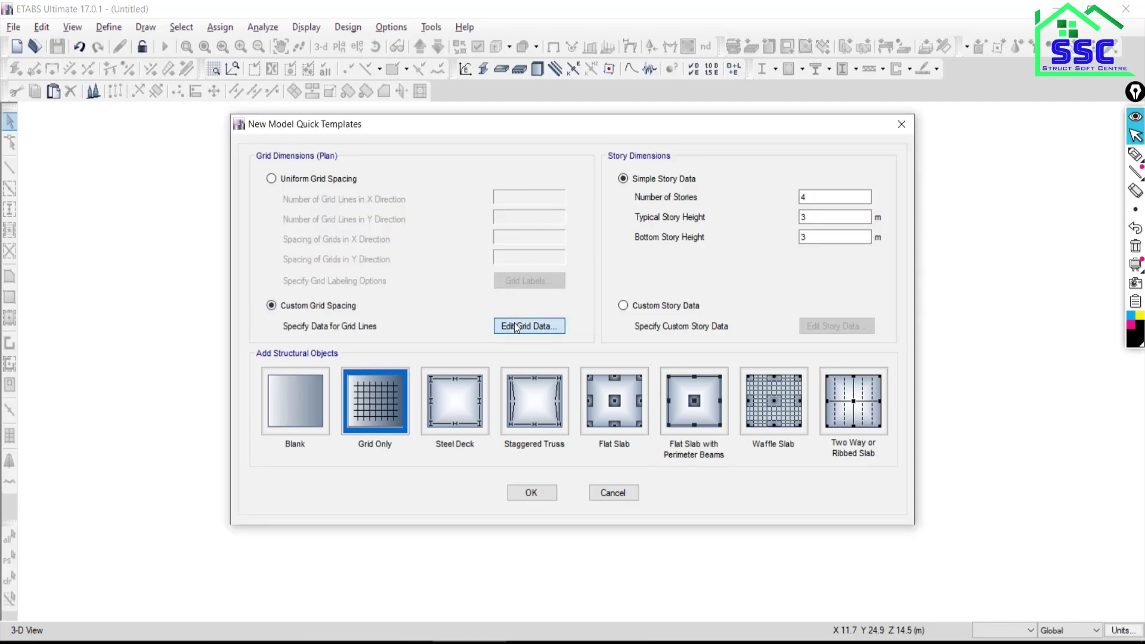
pyautogui.click(514, 323)
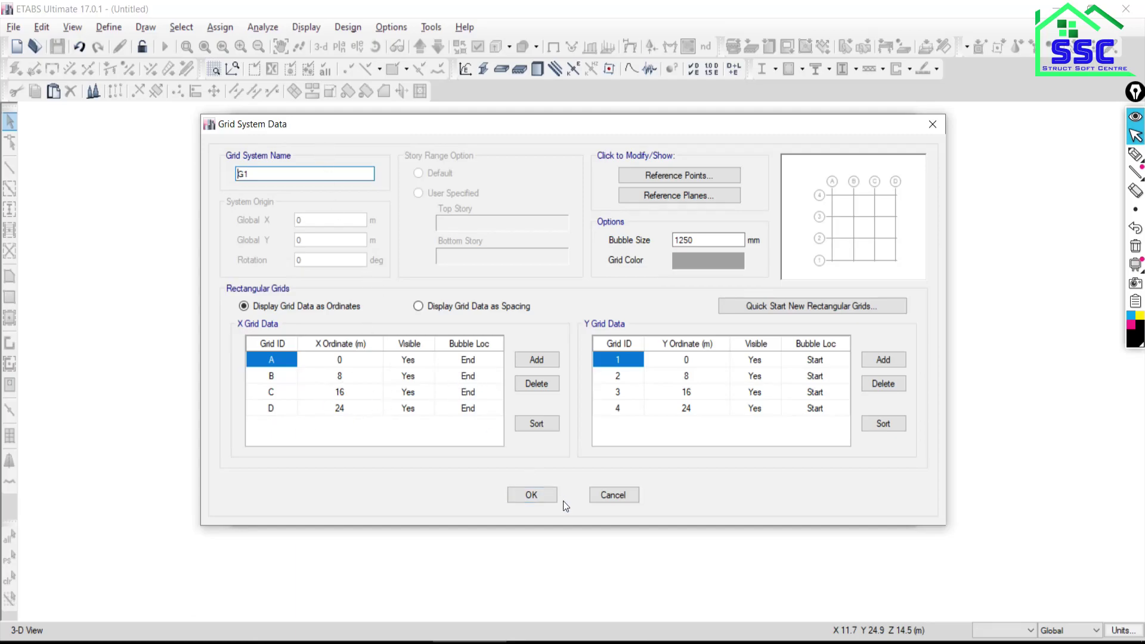
pyautogui.click(602, 497)
pyautogui.click(277, 184)
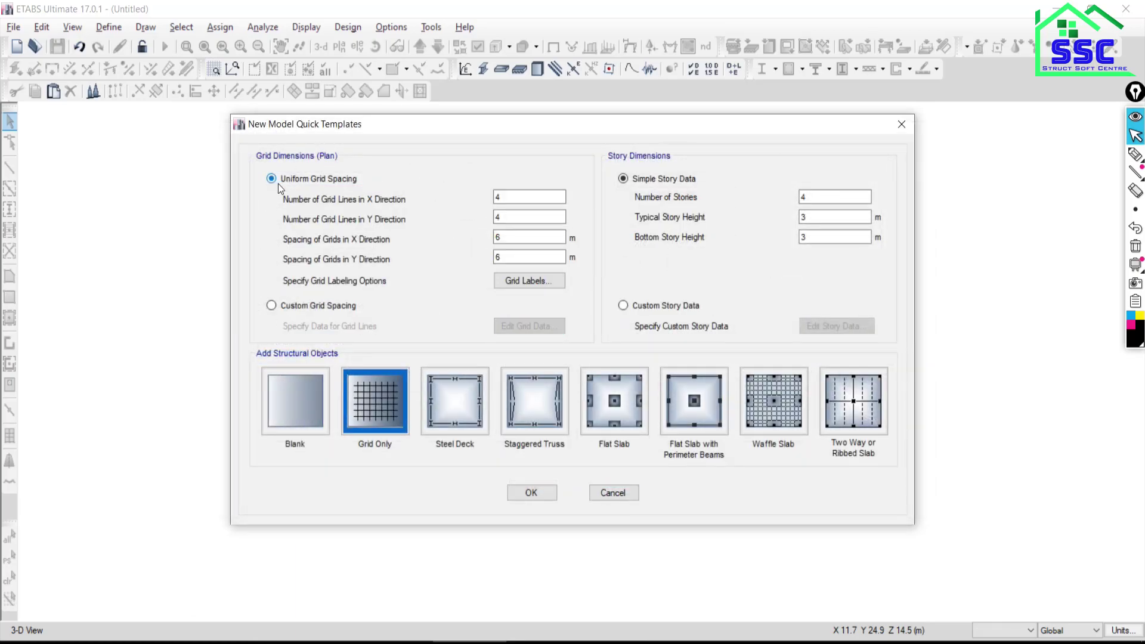
pyautogui.click(502, 196)
pyautogui.doubleClick(502, 195)
# Review the custom grid line data again and compare against the PDF grid plan
pyautogui.click(274, 306)
pyautogui.click(498, 328)
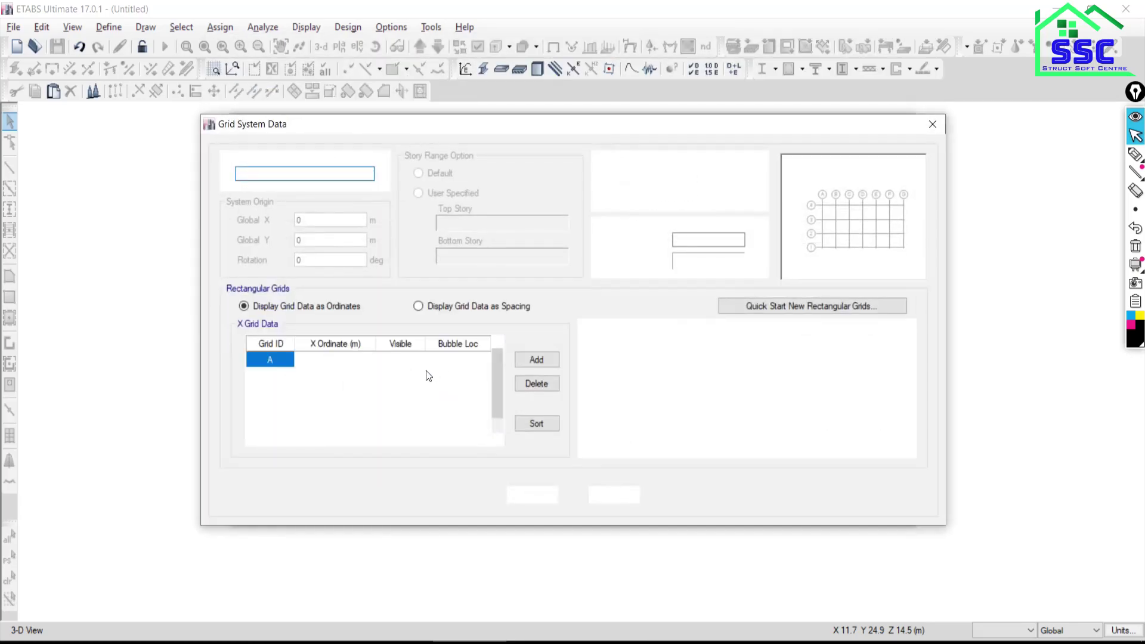
pyautogui.moveTo(500, 364)
pyautogui.mouseDown()
pyautogui.moveTo(492, 393)
pyautogui.moveTo(495, 350)
pyautogui.moveTo(498, 391)
pyautogui.moveTo(497, 364)
pyautogui.mouseUp()
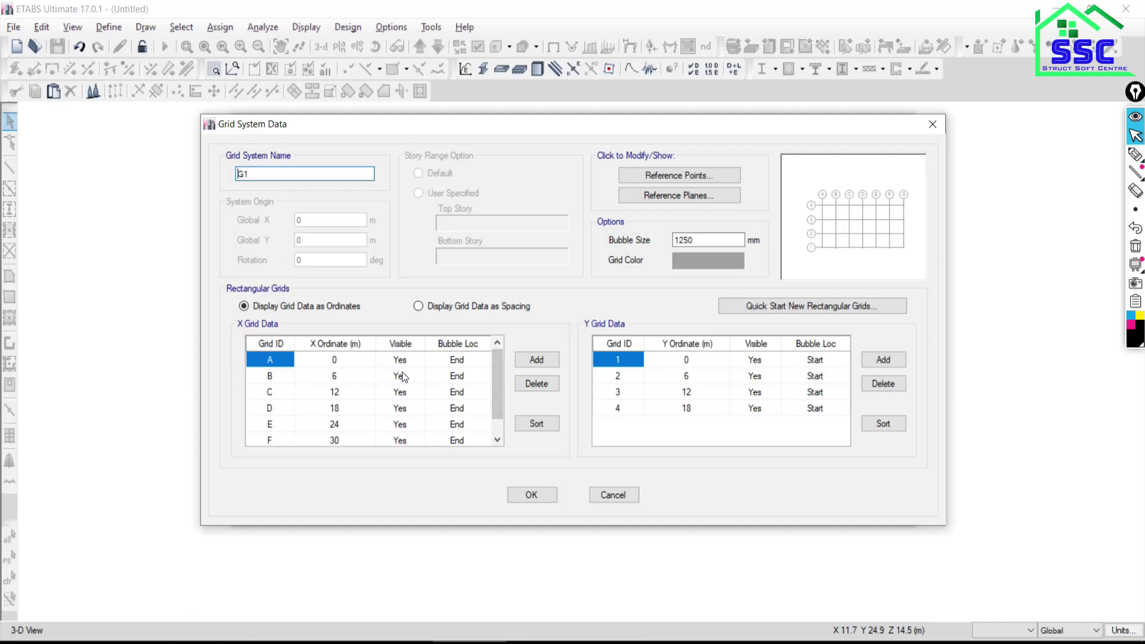
pyautogui.click(615, 495)
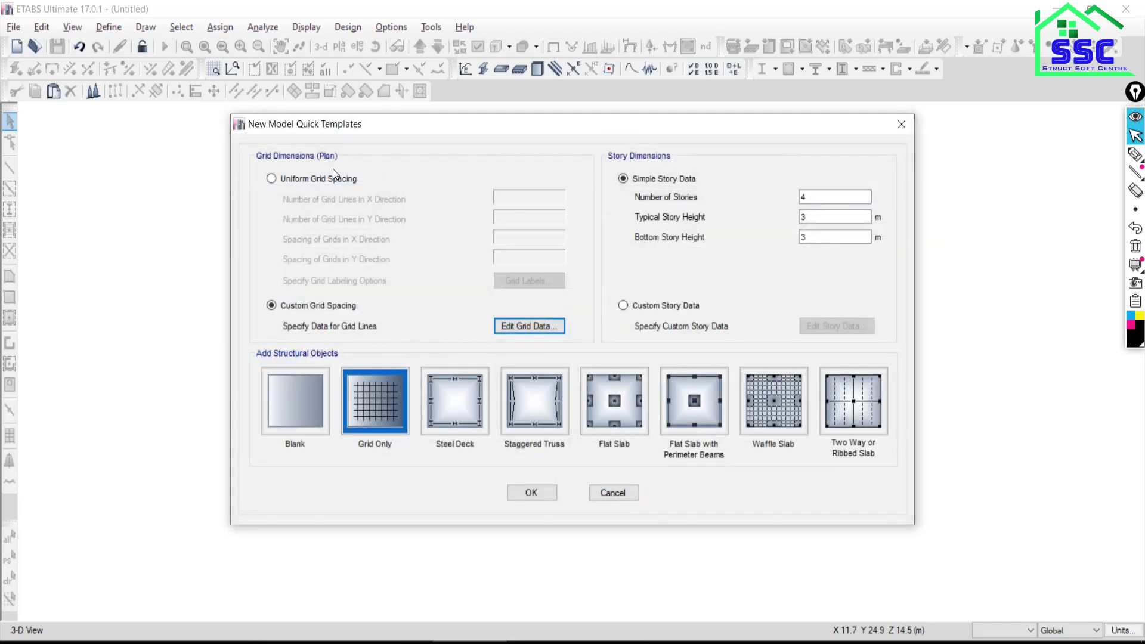
pyautogui.click(272, 178)
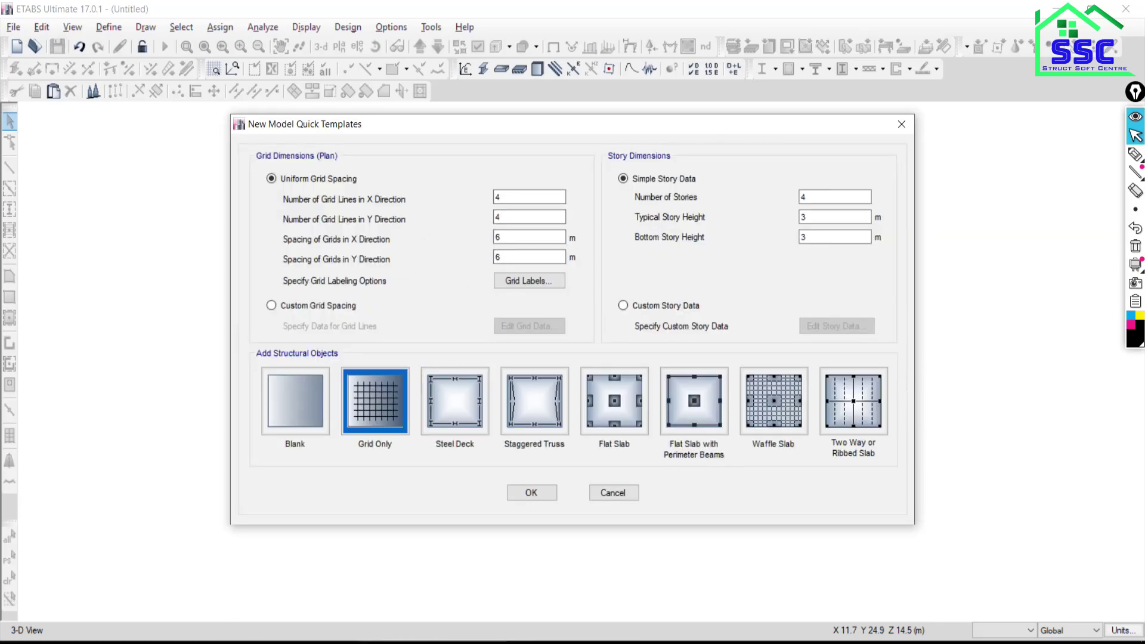
pyautogui.hotkey('alt', 'Tab')
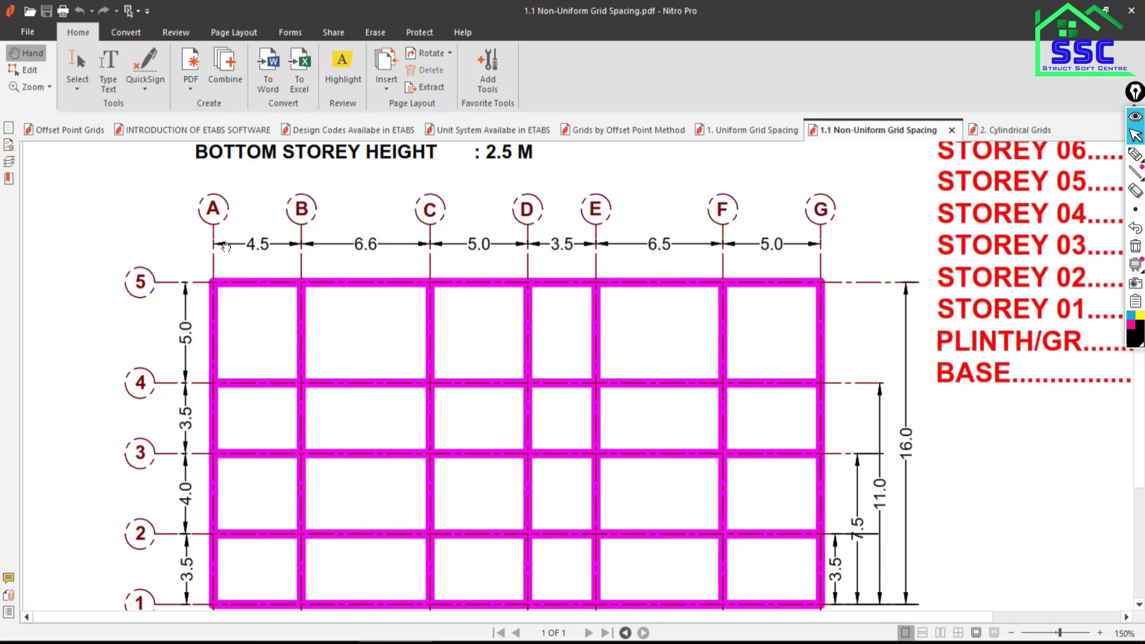
pyautogui.hotkey('alt', 'Tab')
# Preview the custom grid table, discard it, and enter 100 X grid lines under uniform spacing
pyautogui.click(271, 306)
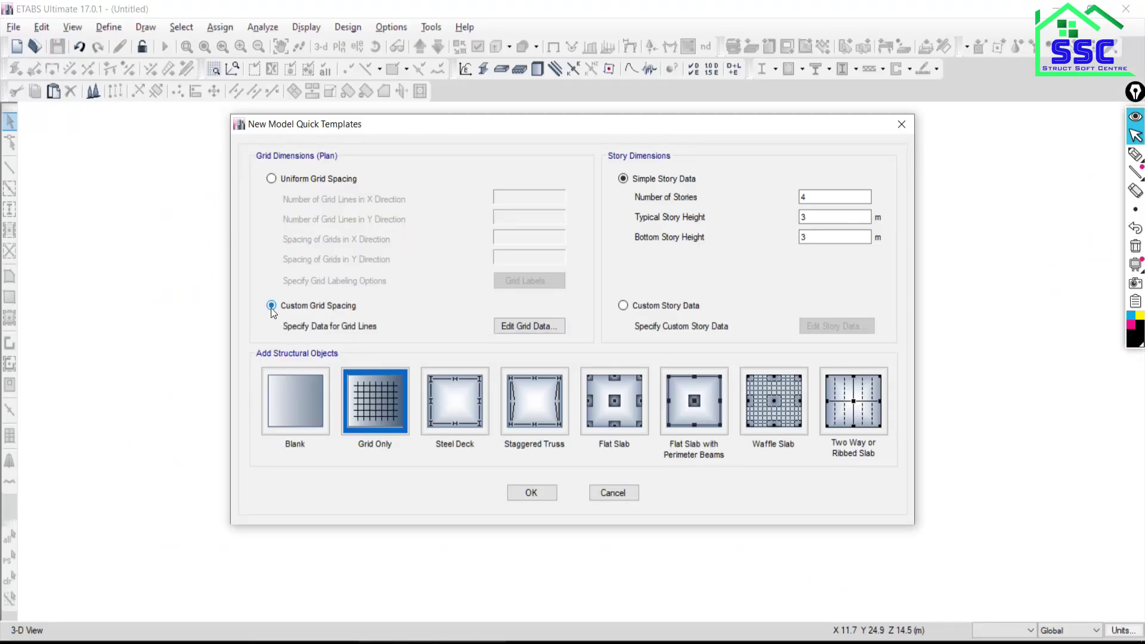
pyautogui.click(530, 328)
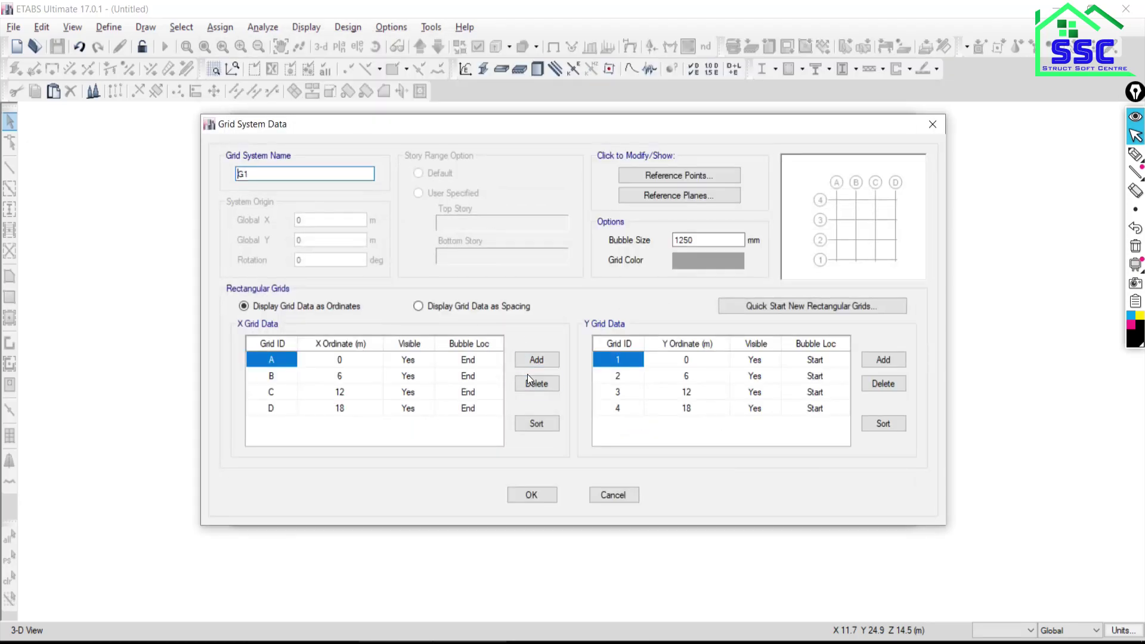
pyautogui.click(539, 361)
pyautogui.click(540, 362)
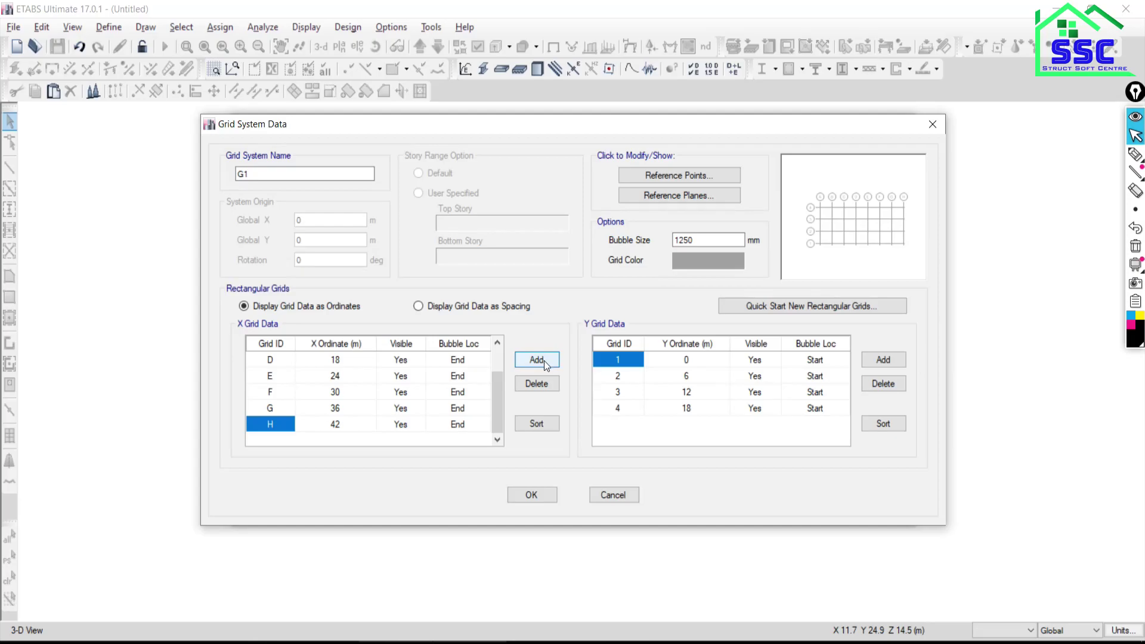
pyautogui.click(615, 499)
pyautogui.click(271, 178)
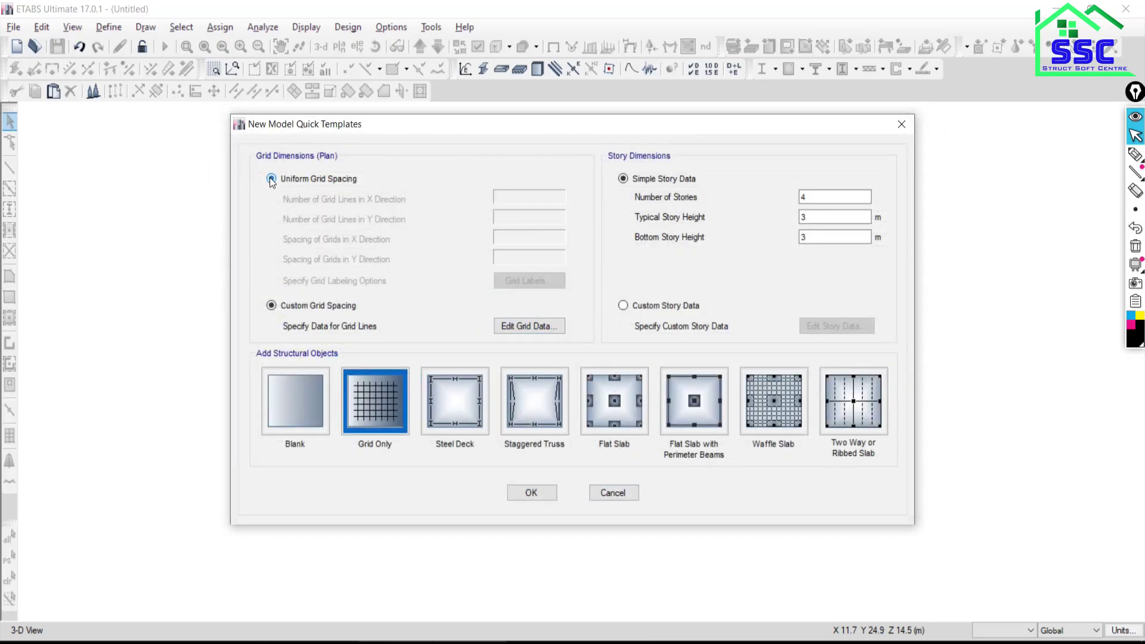
pyautogui.doubleClick(504, 196)
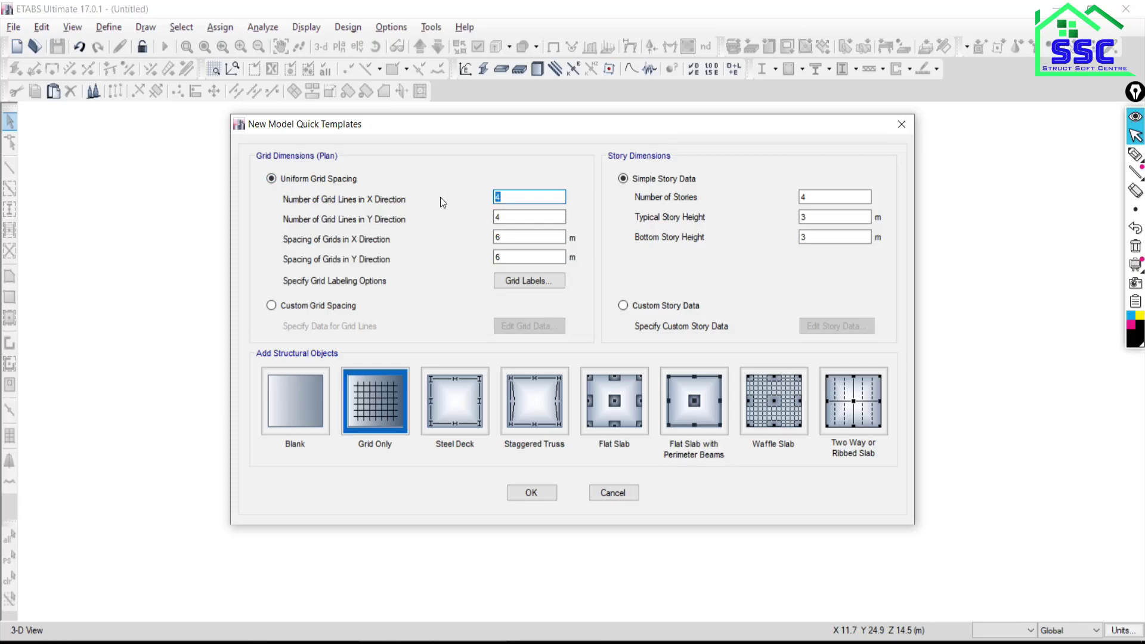
pyautogui.write('100')
# Reopen and discard the custom grid table, then set 7 X grid lines and view the PDF plan
pyautogui.click(272, 307)
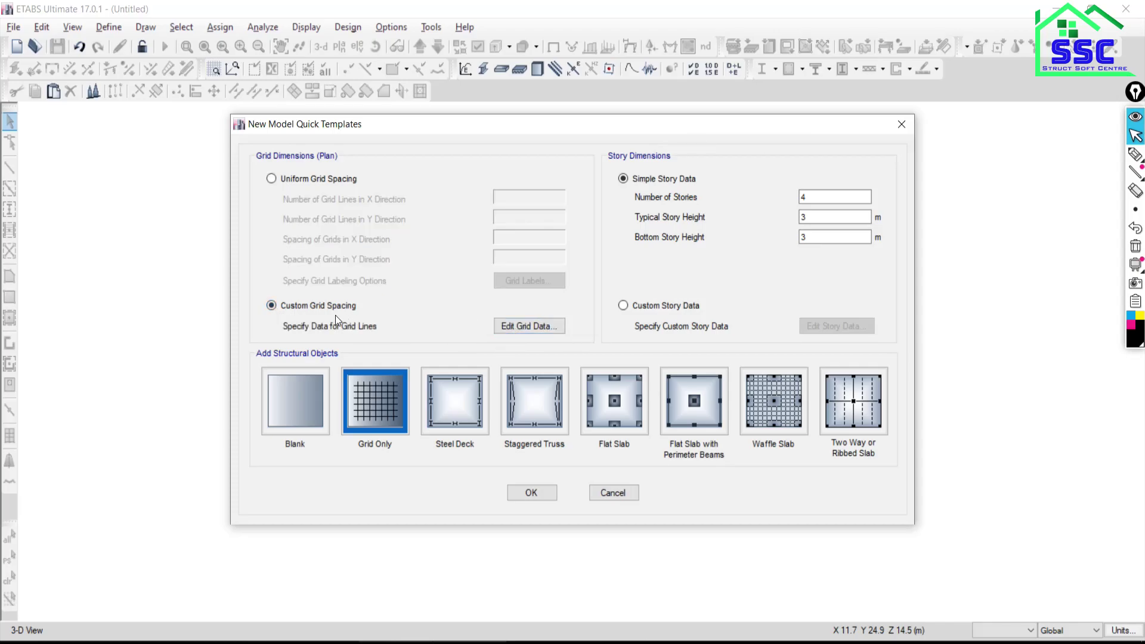
pyautogui.click(512, 326)
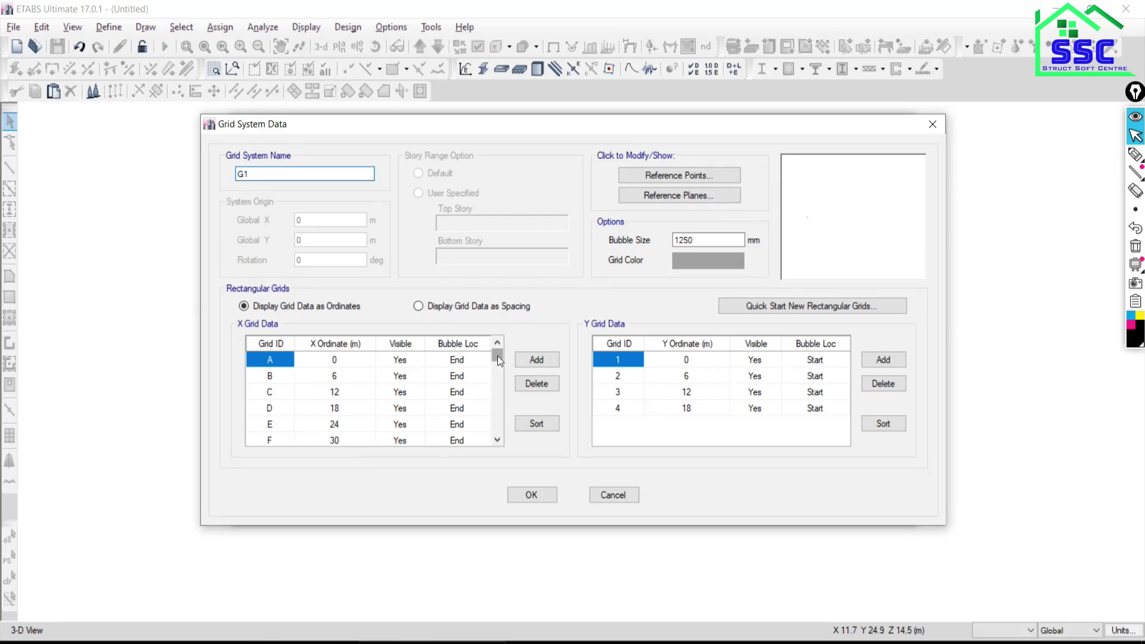
pyautogui.moveTo(497, 355)
pyautogui.mouseDown()
pyautogui.moveTo(496, 410)
pyautogui.moveTo(489, 353)
pyautogui.mouseUp()
pyautogui.click(610, 492)
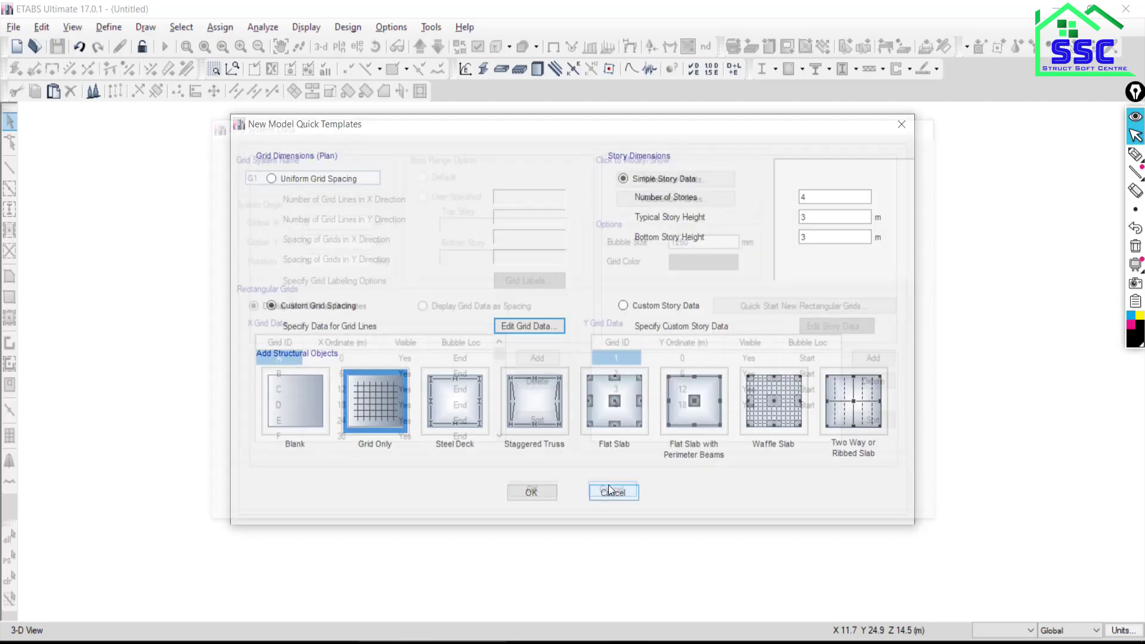
pyautogui.click(272, 179)
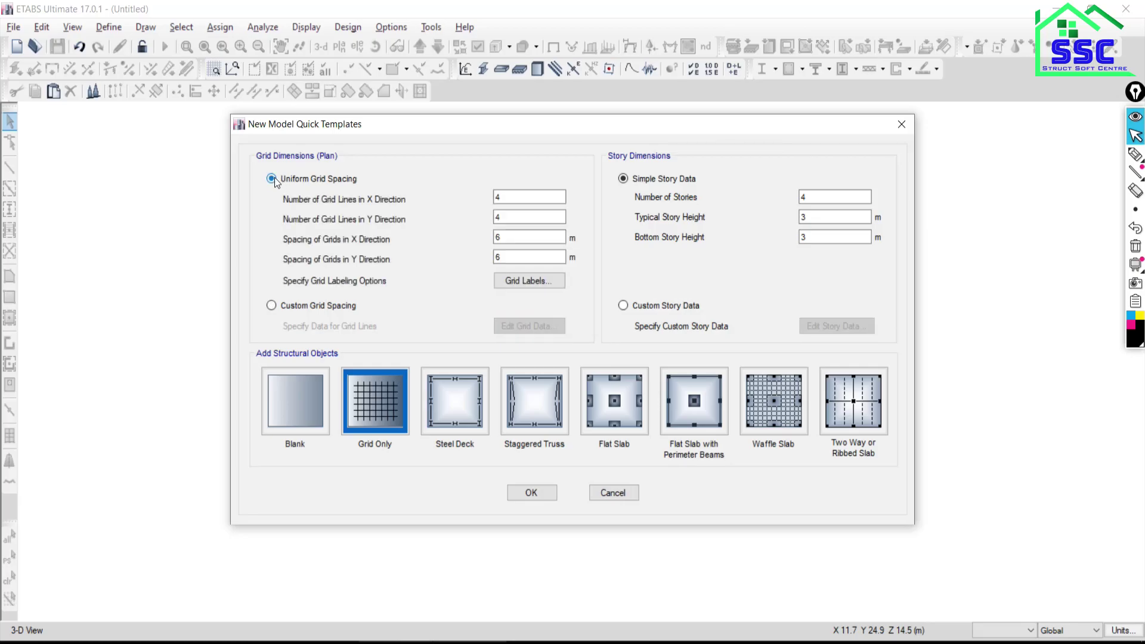
pyautogui.doubleClick(511, 197)
pyautogui.write('7')
pyautogui.hotkey('alt', 'Tab')
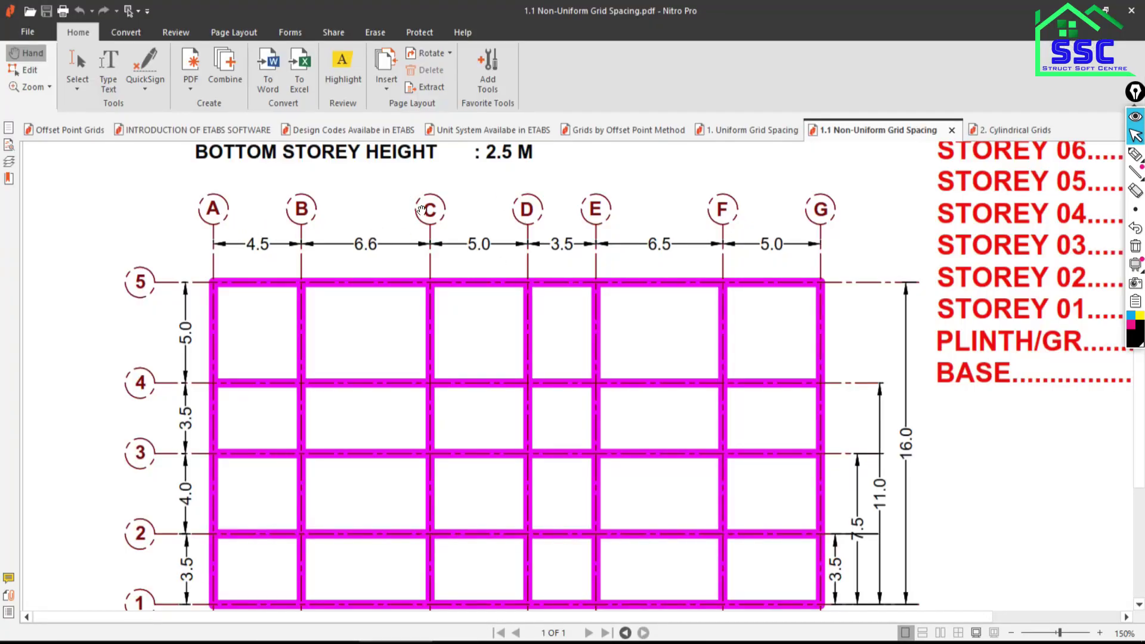
# Check the PDF plan and enter 5 grid lines in the Y direction
pyautogui.hotkey('alt', 'Tab')
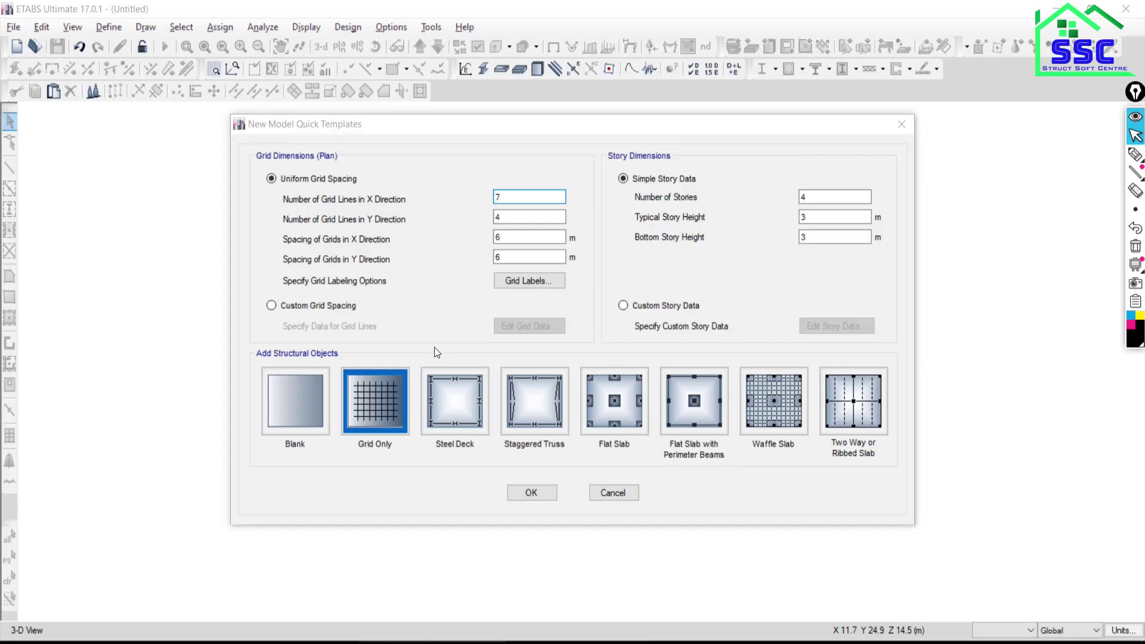
pyautogui.hotkey('alt', 'Tab')
pyautogui.scroll(-1, 210, 461)
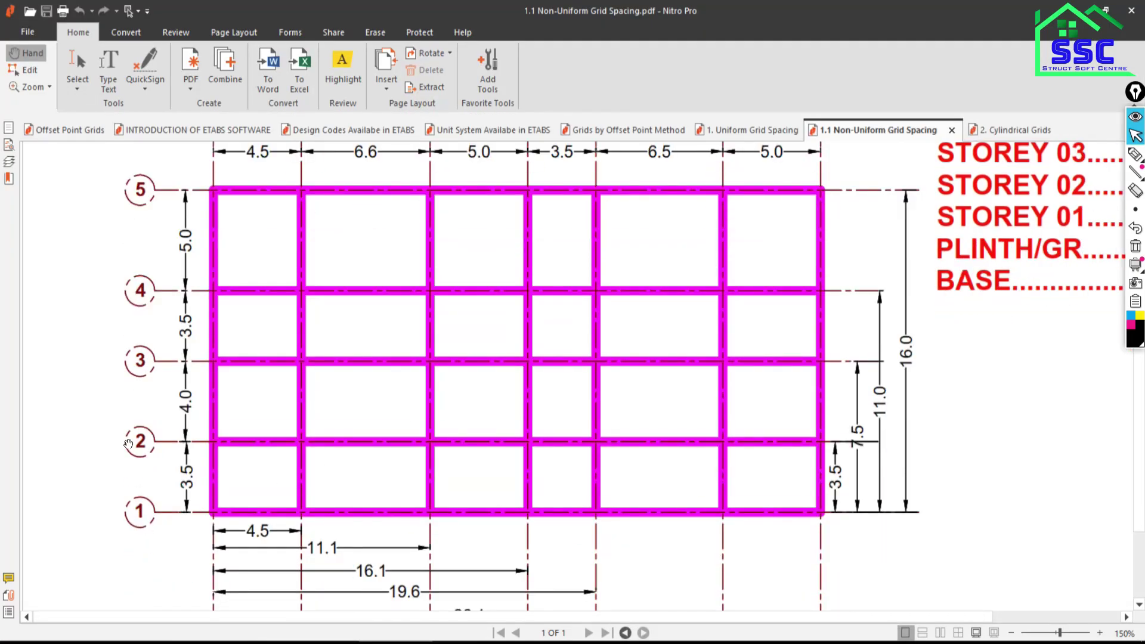
pyautogui.hotkey('alt', 'Tab')
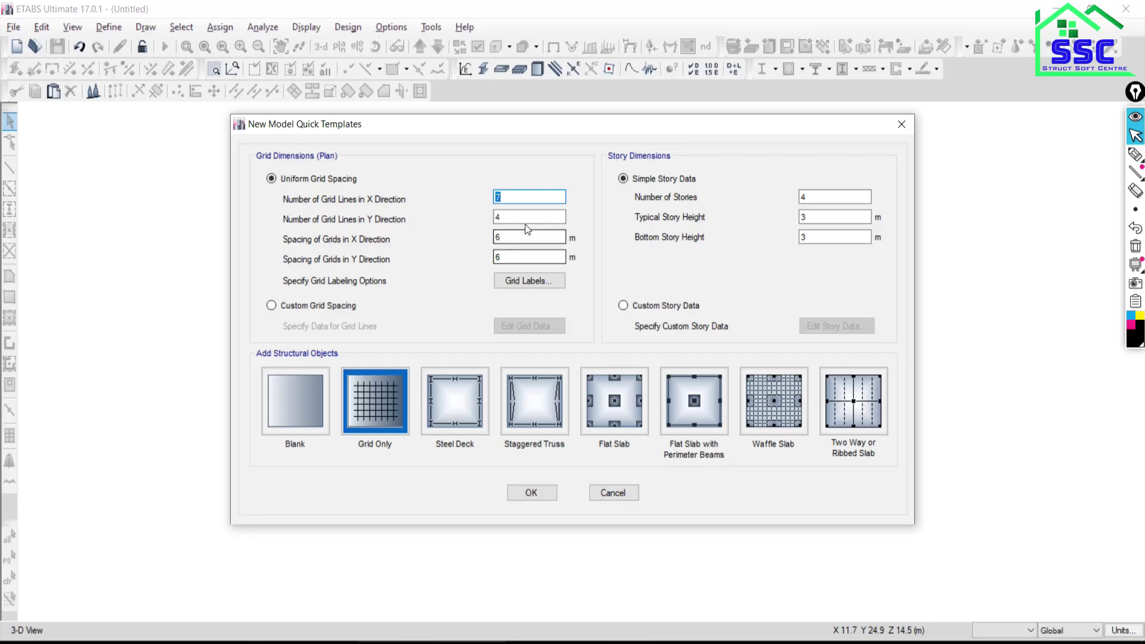
pyautogui.write('5')
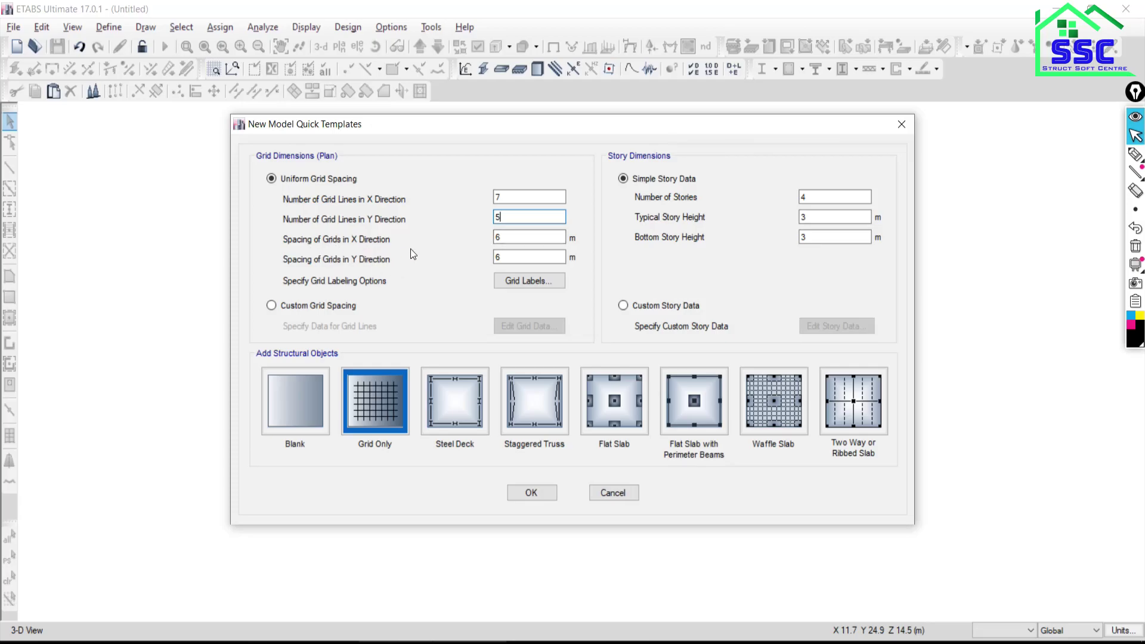
# Compare with the PDF bays, keeping 5 m X spacing and setting 3.5 m Y spacing
pyautogui.hotkey('alt', 'Tab')
pyautogui.scroll(3, 304, 263)
pyautogui.press('Tab')
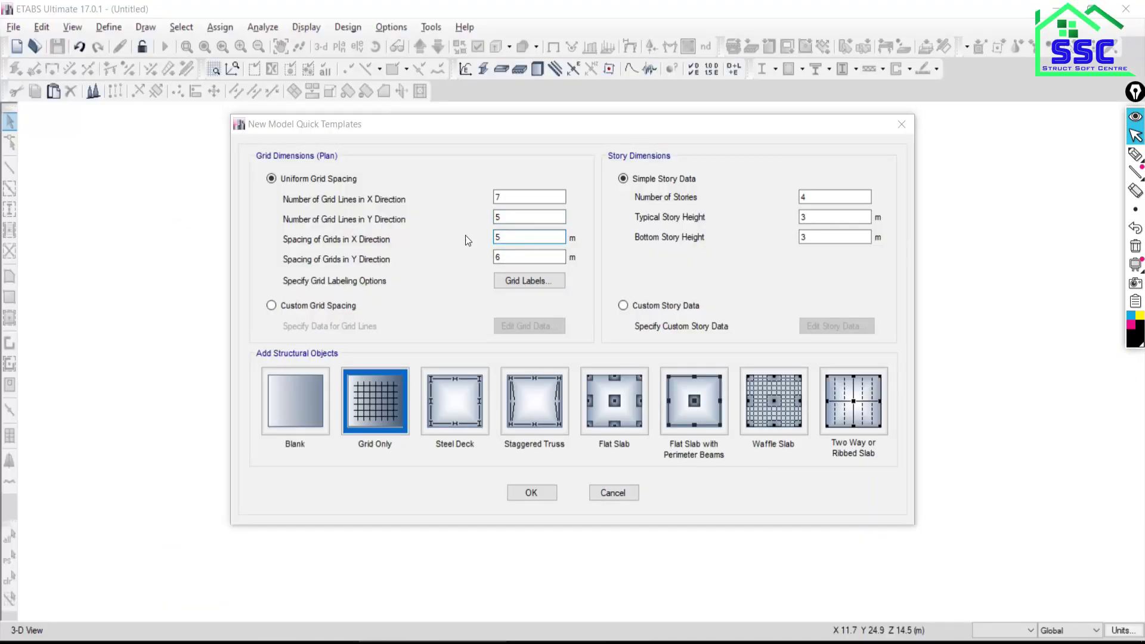
pyautogui.scroll(-3, 310, 429)
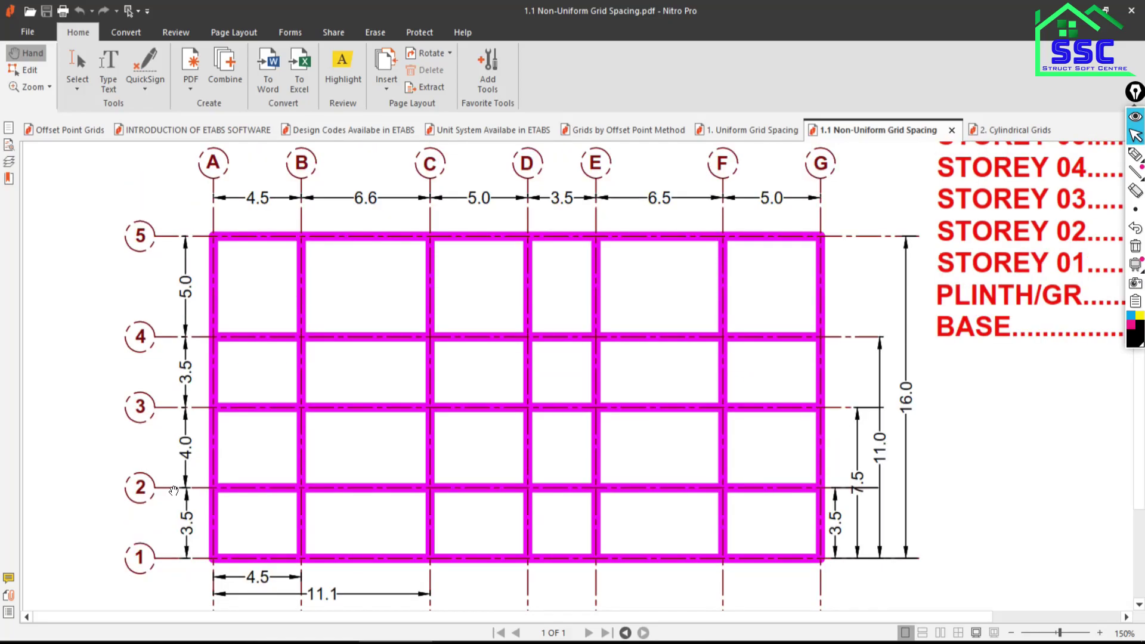
pyautogui.moveTo(180, 502); pyautogui.dragTo(191, 534)
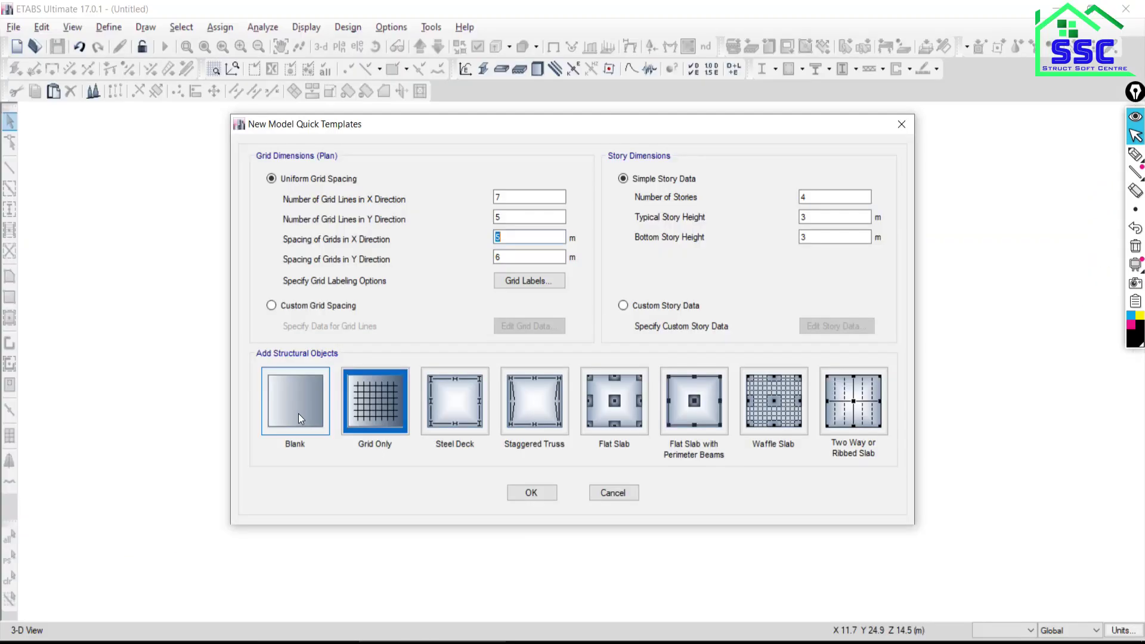
pyautogui.press('Tab')
pyautogui.write('3.5')
# Switch to custom spacing and review G1's grid table: X ordinates 0–25 m, Y ordinates 0–14 m
pyautogui.click(272, 306)
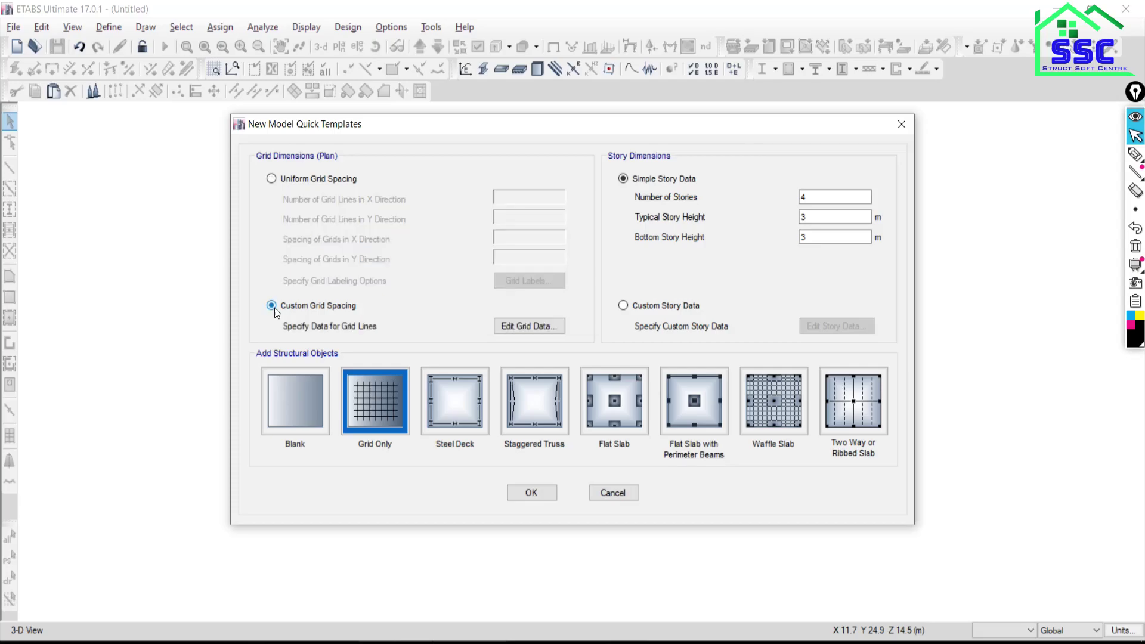
pyautogui.click(522, 325)
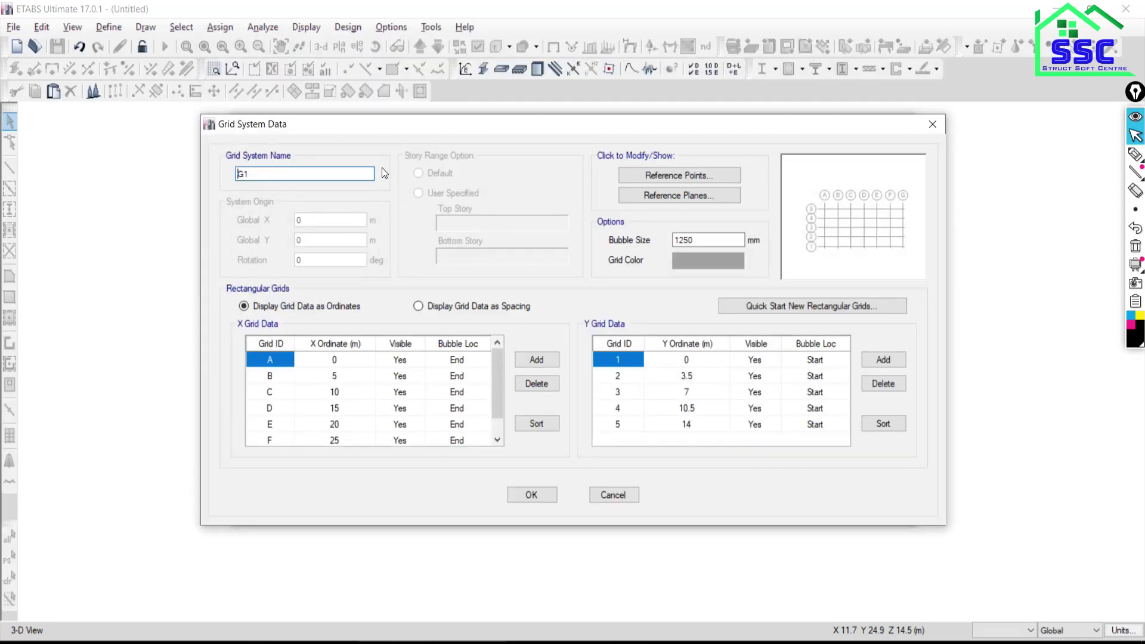
pyautogui.moveTo(497, 370)
pyautogui.mouseDown()
pyautogui.moveTo(495, 399)
pyautogui.moveTo(496, 363)
pyautogui.mouseUp()
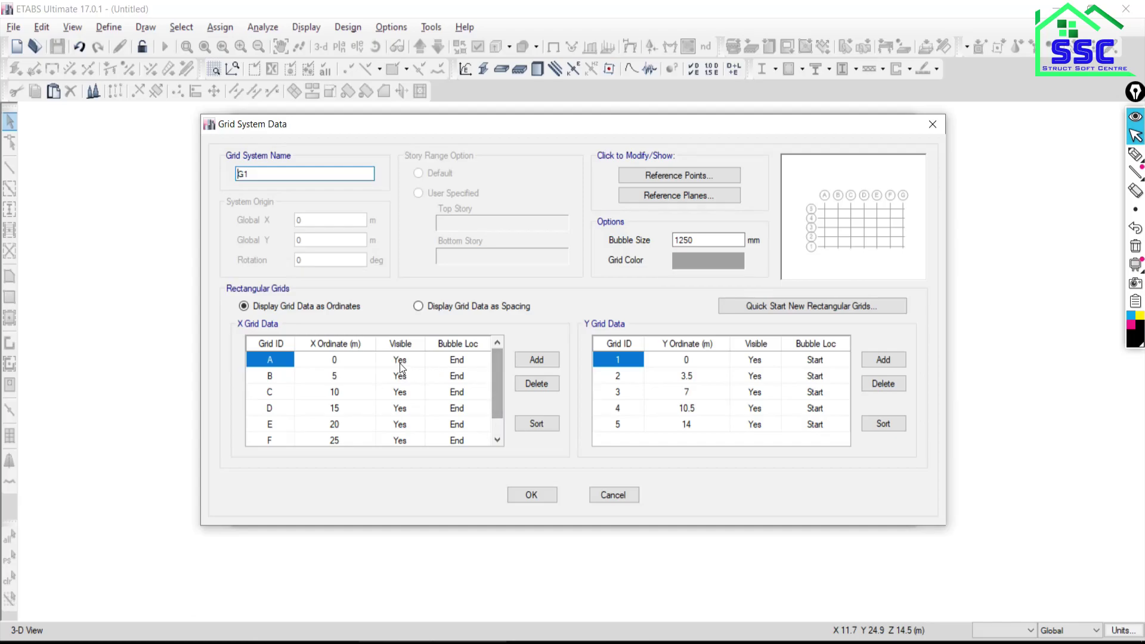
pyautogui.click(334, 377)
pyautogui.click(330, 376)
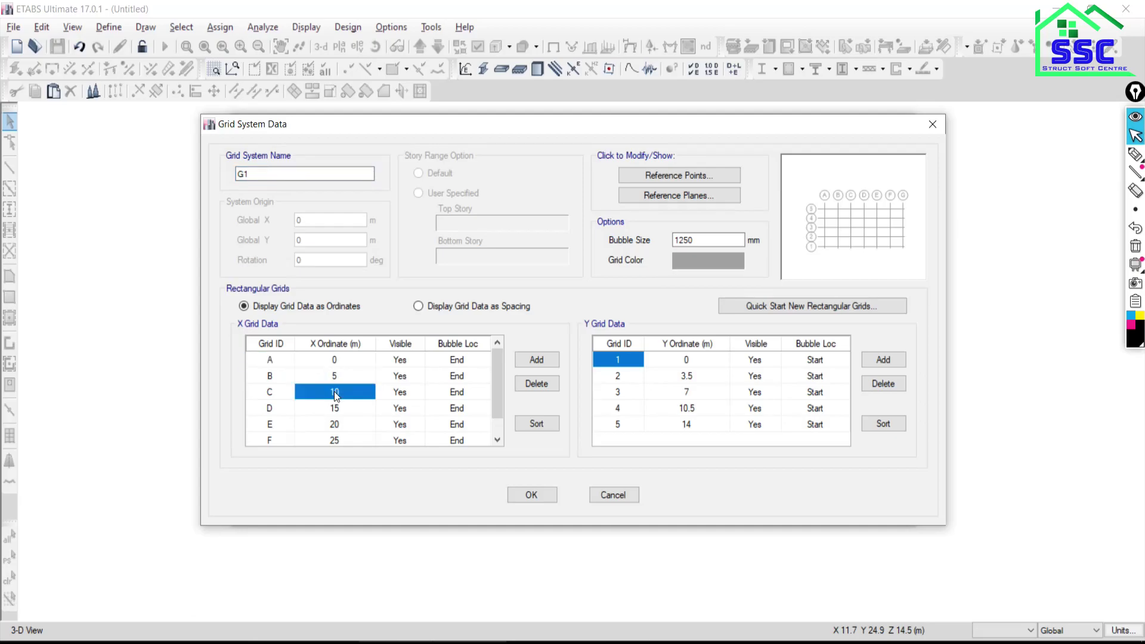
pyautogui.click(338, 411)
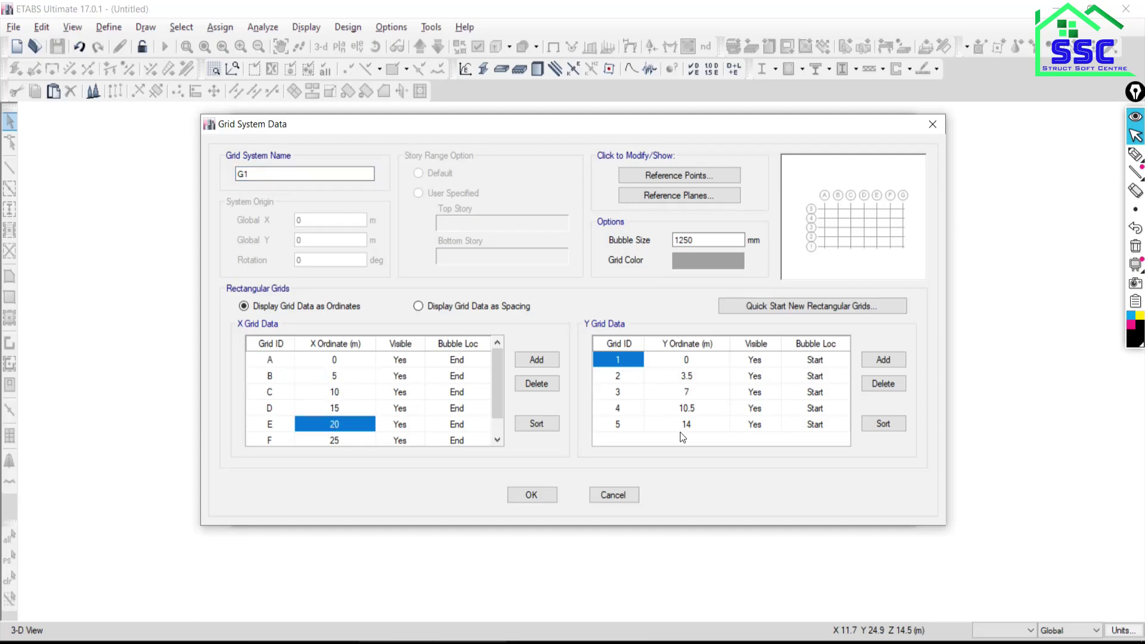
pyautogui.click(690, 361)
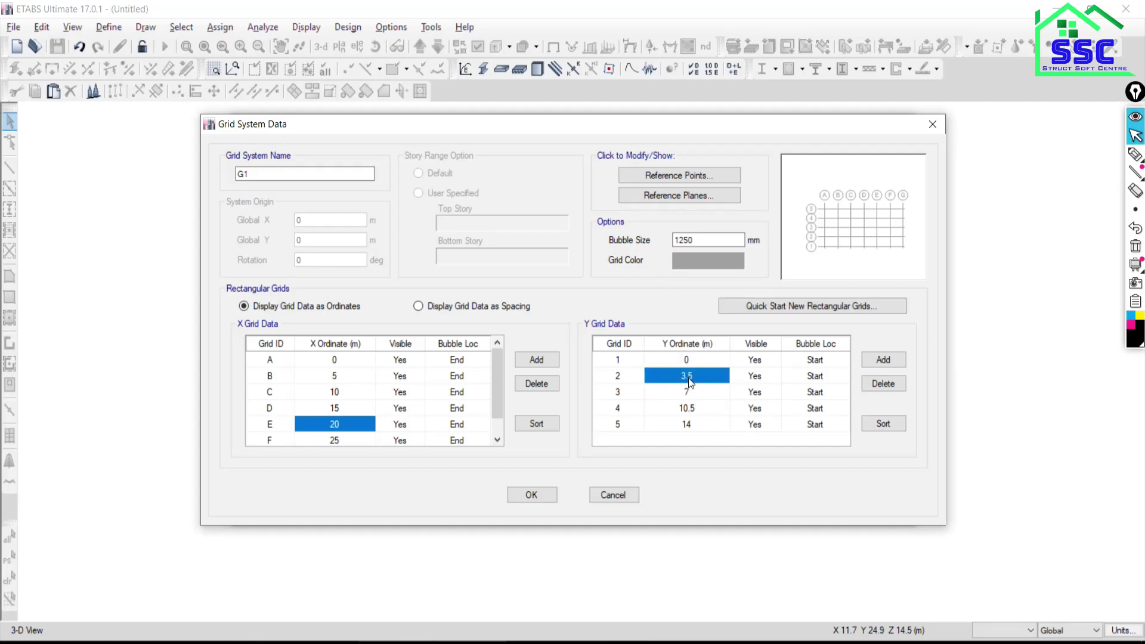
pyautogui.click(692, 393)
pyautogui.click(690, 410)
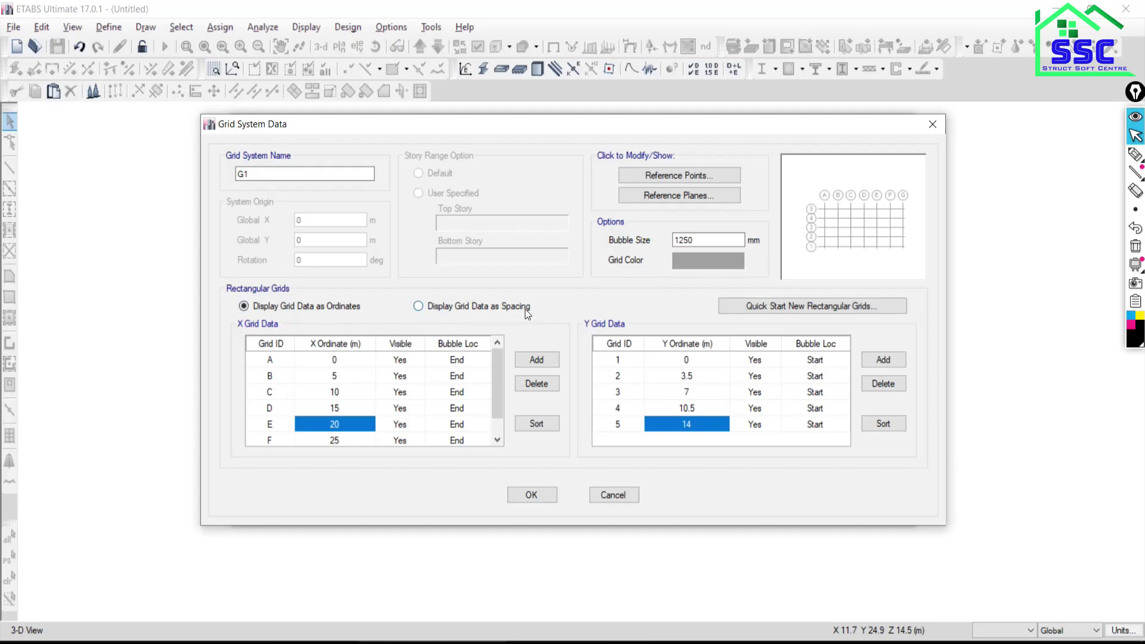
pyautogui.click(338, 365)
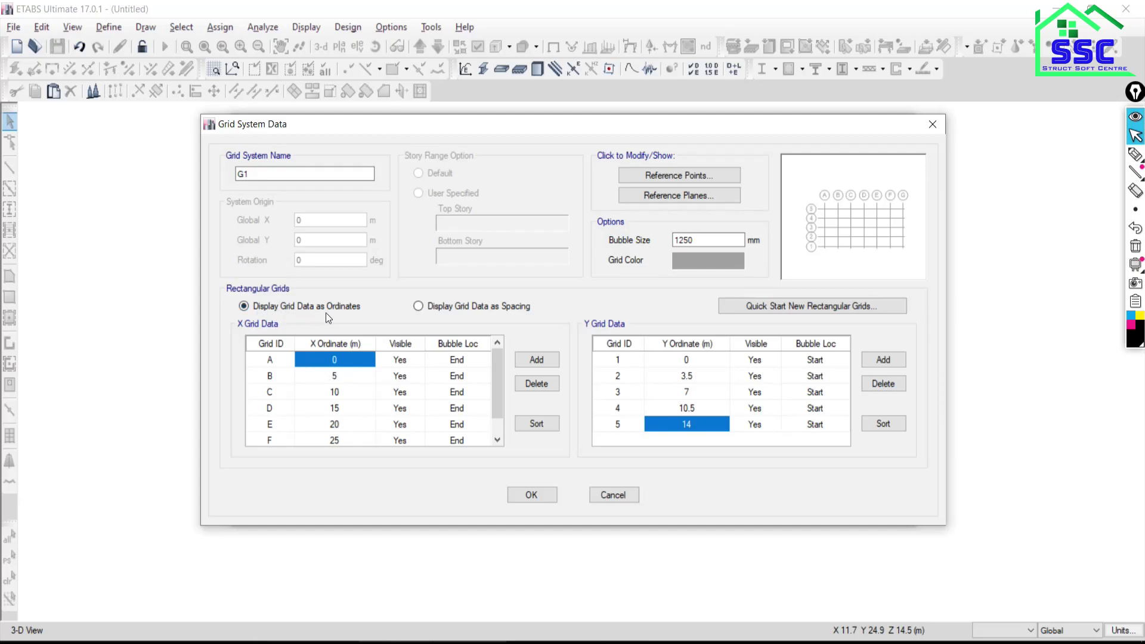
pyautogui.scroll(-2, 285, 513)
pyautogui.scroll(-1, 286, 513)
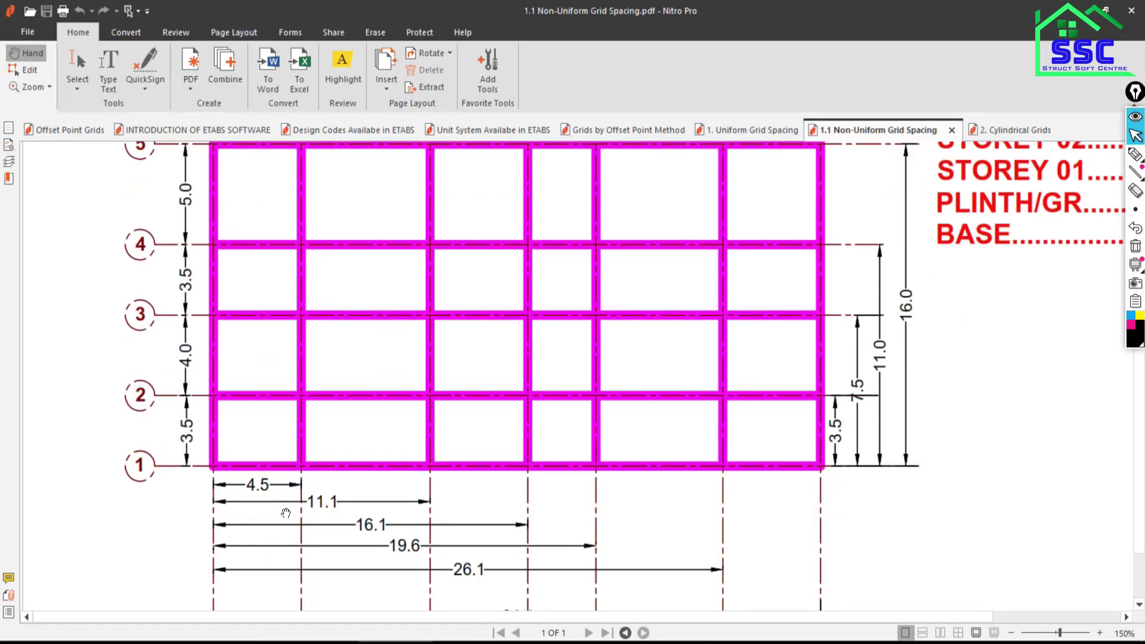
pyautogui.scroll(-1, 285, 513)
pyautogui.scroll(2, 238, 468)
pyautogui.scroll(1, 238, 459)
pyautogui.scroll(1, 229, 392)
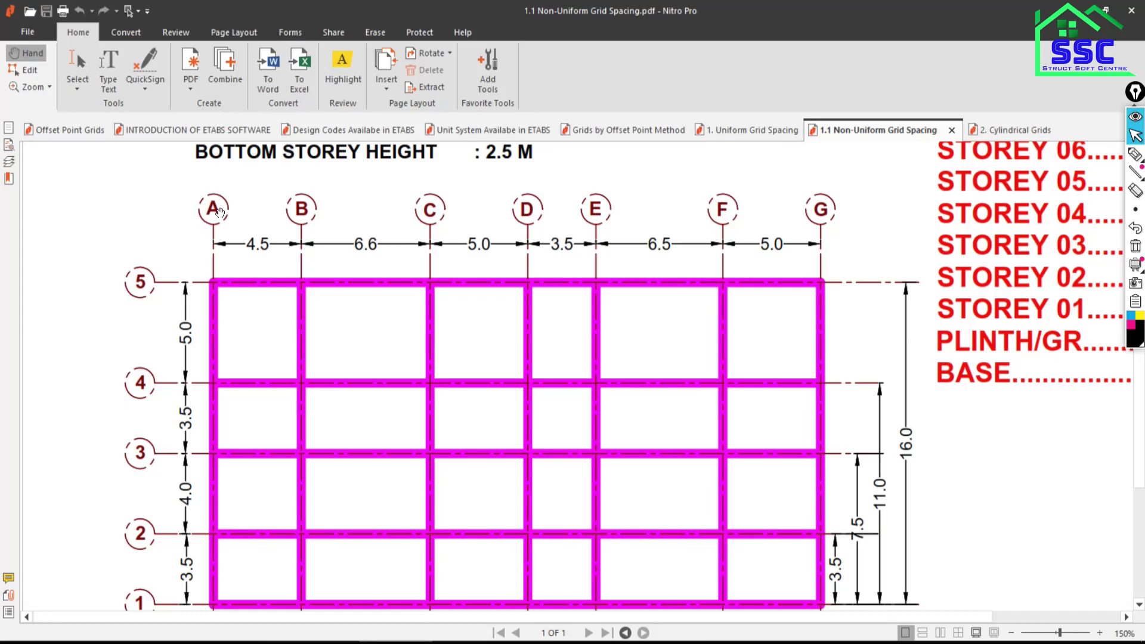
pyautogui.scroll(-3, 239, 220)
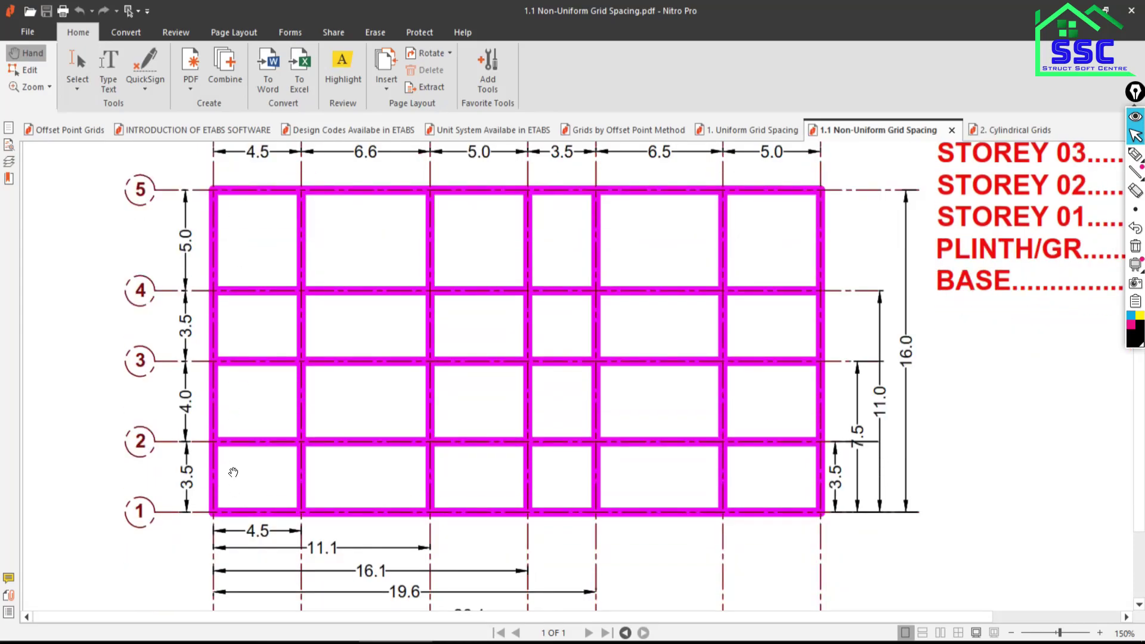
pyautogui.scroll(1, 236, 498)
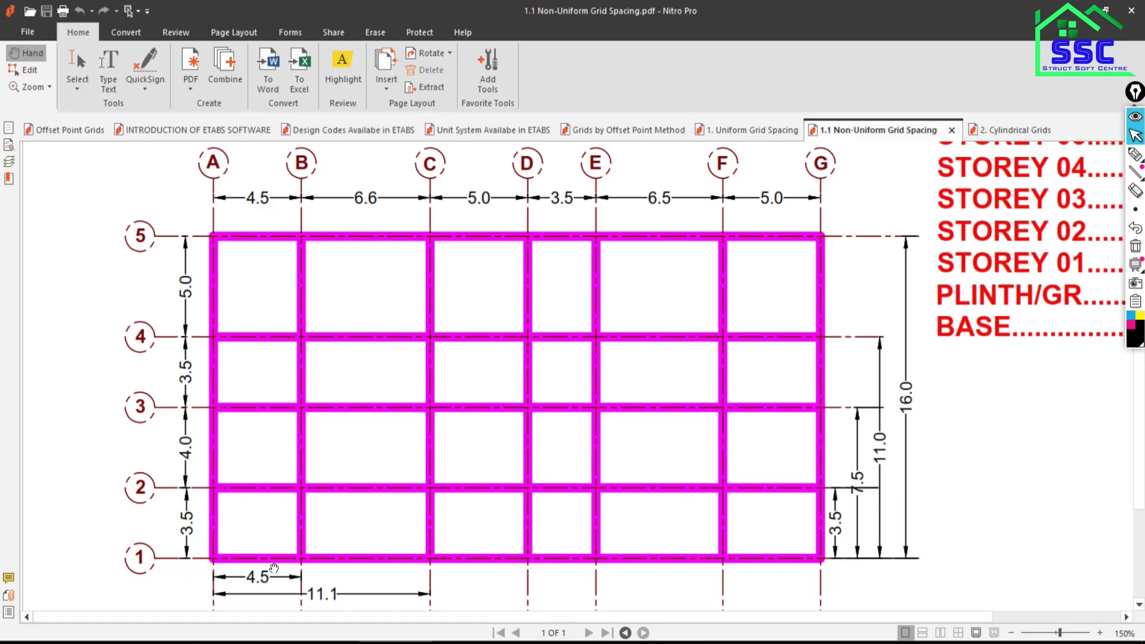
pyautogui.scroll(-1, 260, 582)
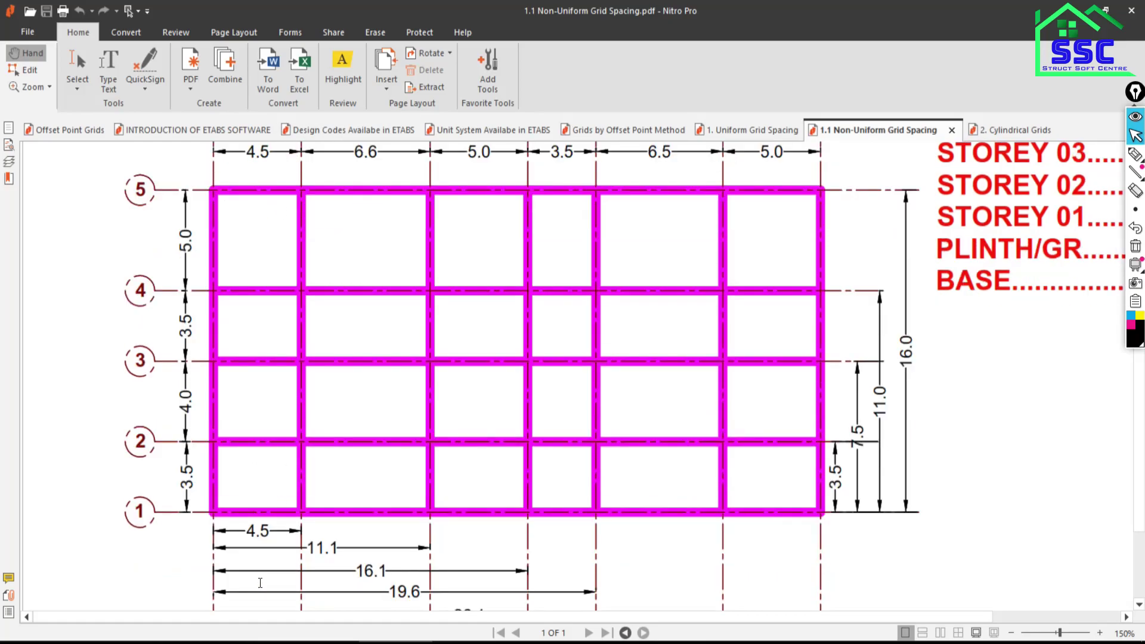
pyautogui.scroll(2, 405, 283)
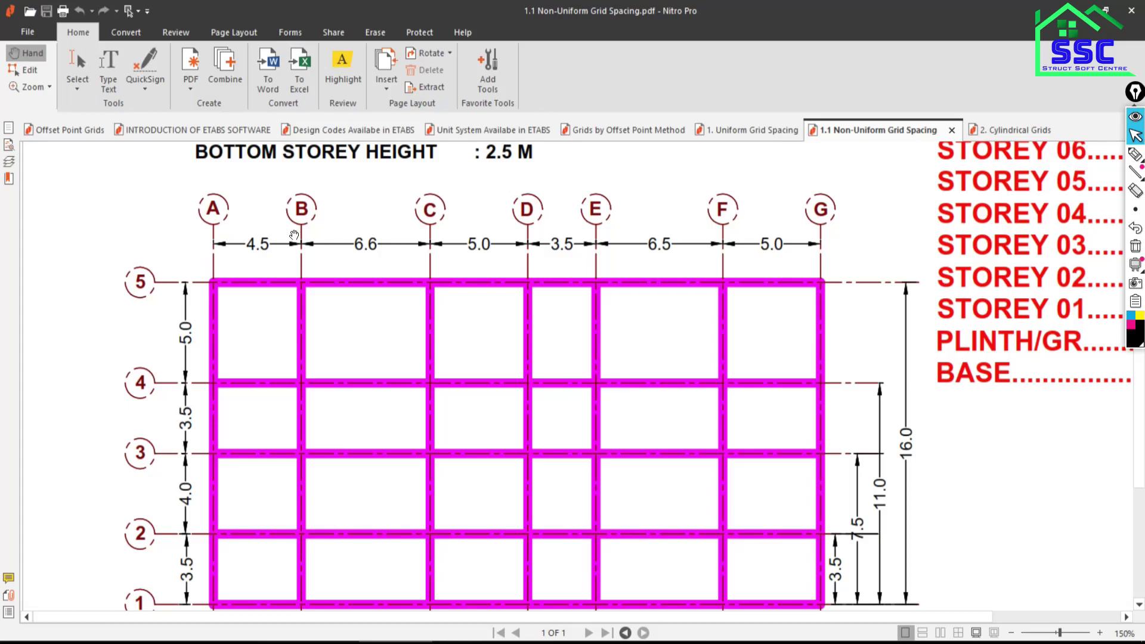
pyautogui.scroll(-2, 434, 356)
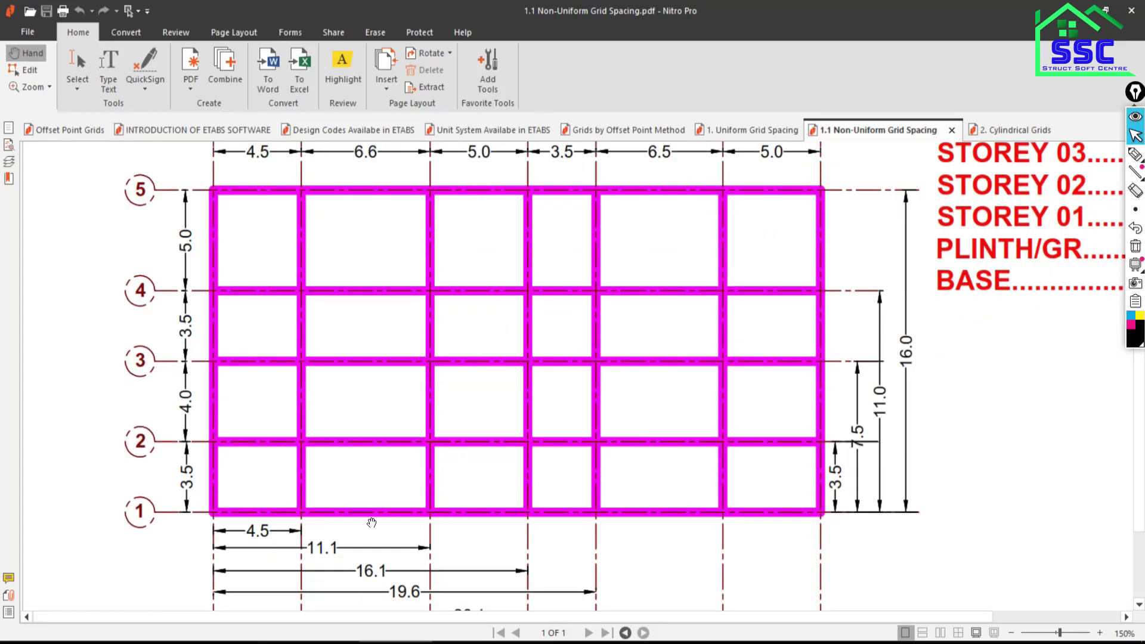
pyautogui.scroll(1, 370, 513)
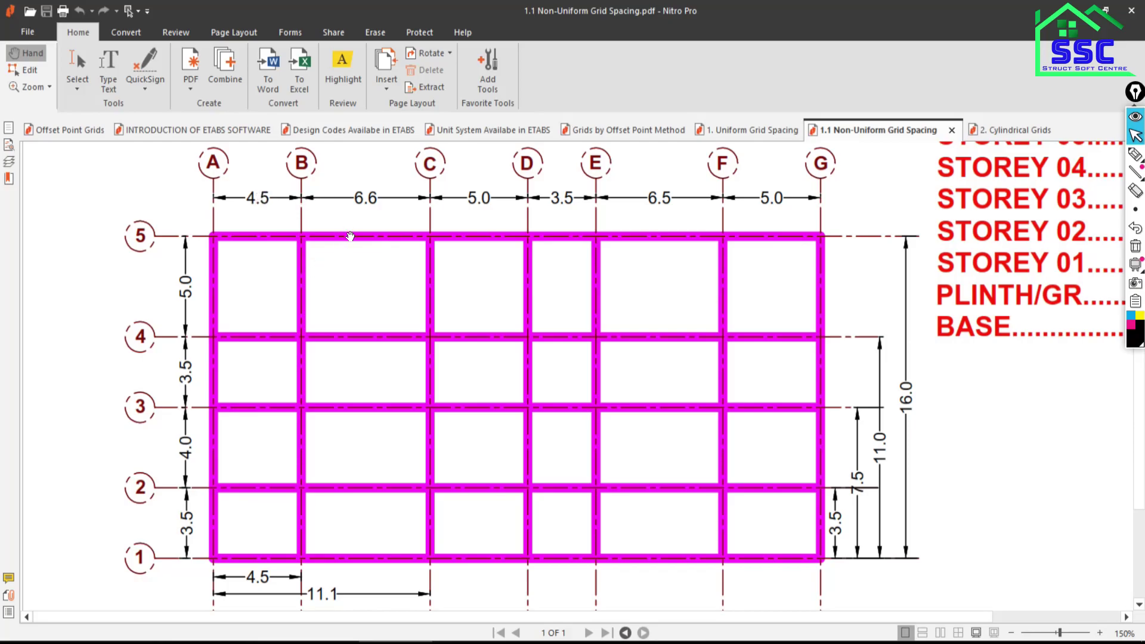
pyautogui.scroll(-1, 352, 498)
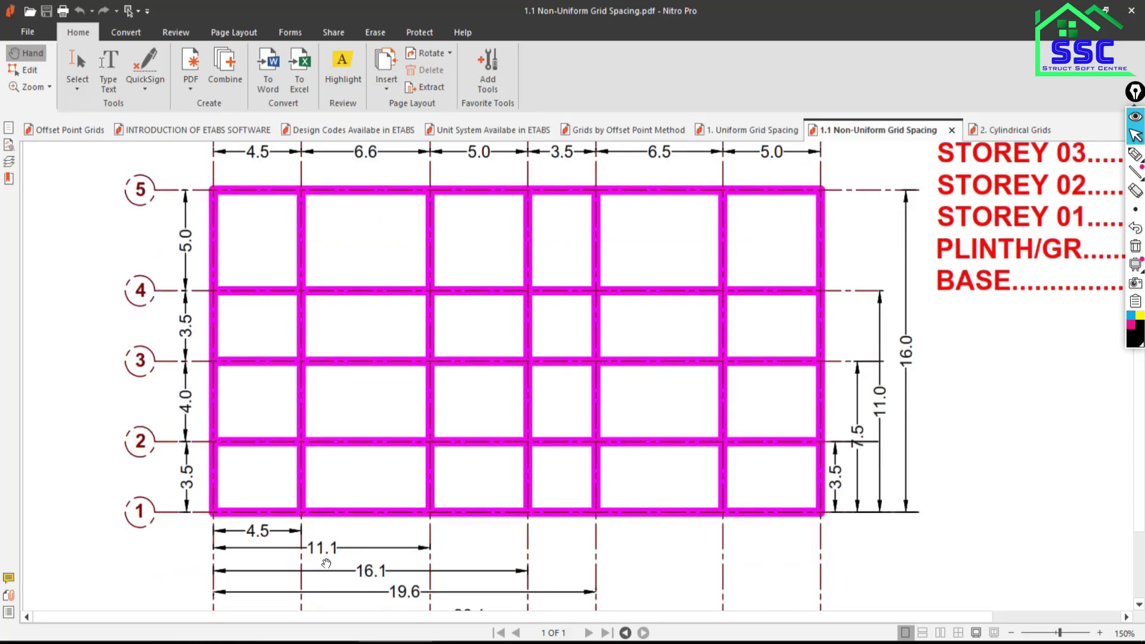
pyautogui.scroll(2, 437, 558)
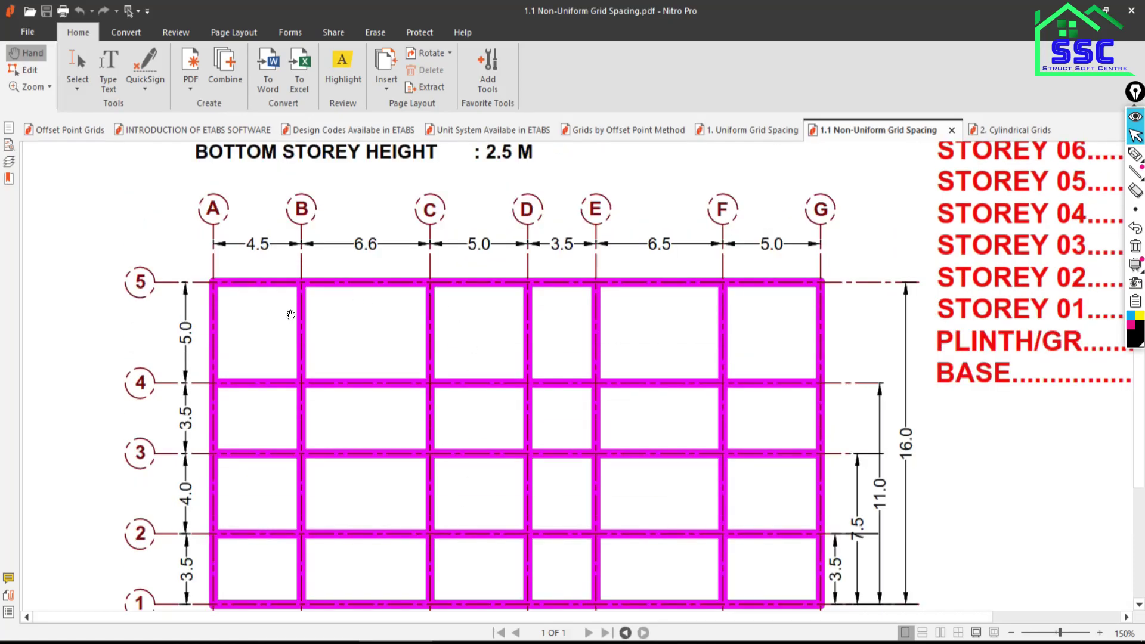
pyautogui.scroll(-4, 303, 463)
pyautogui.scroll(4, 324, 487)
pyautogui.scroll(-3, 487, 260)
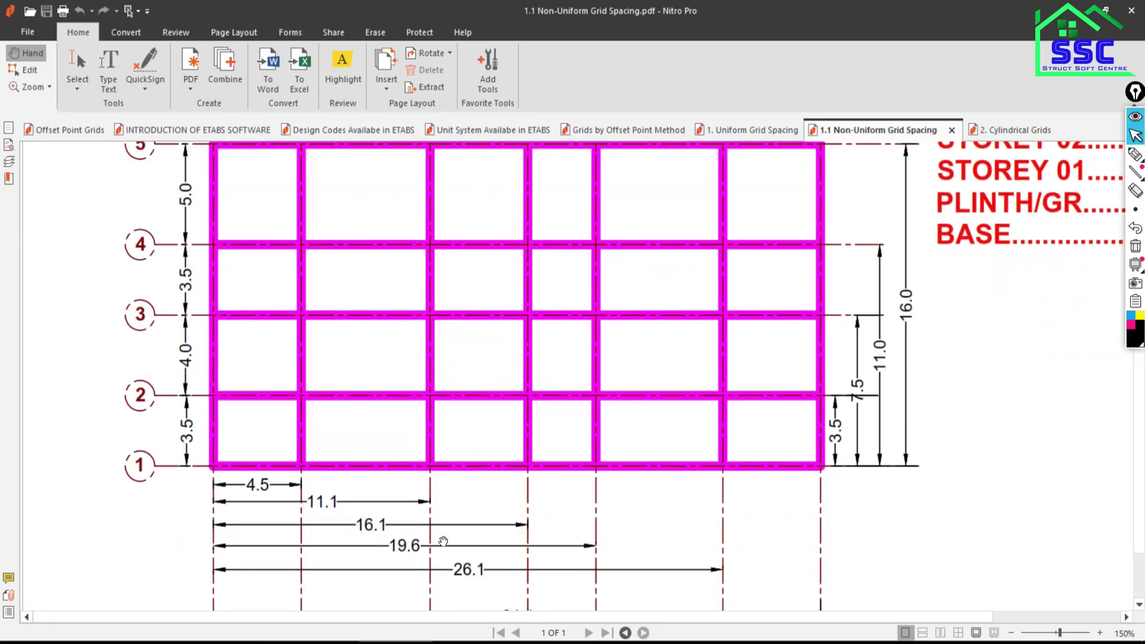
pyautogui.scroll(3, 443, 541)
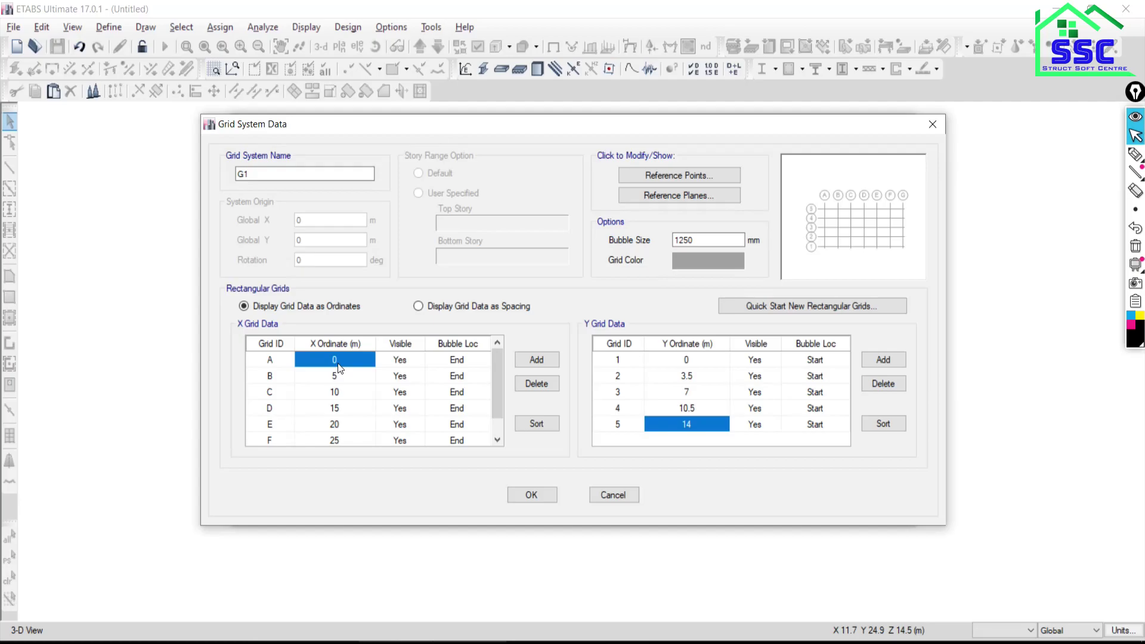
# Set grid B's X ordinate to 4.5 m, reading the value from the PDF plan
pyautogui.hotkey('alt', 'Tab')
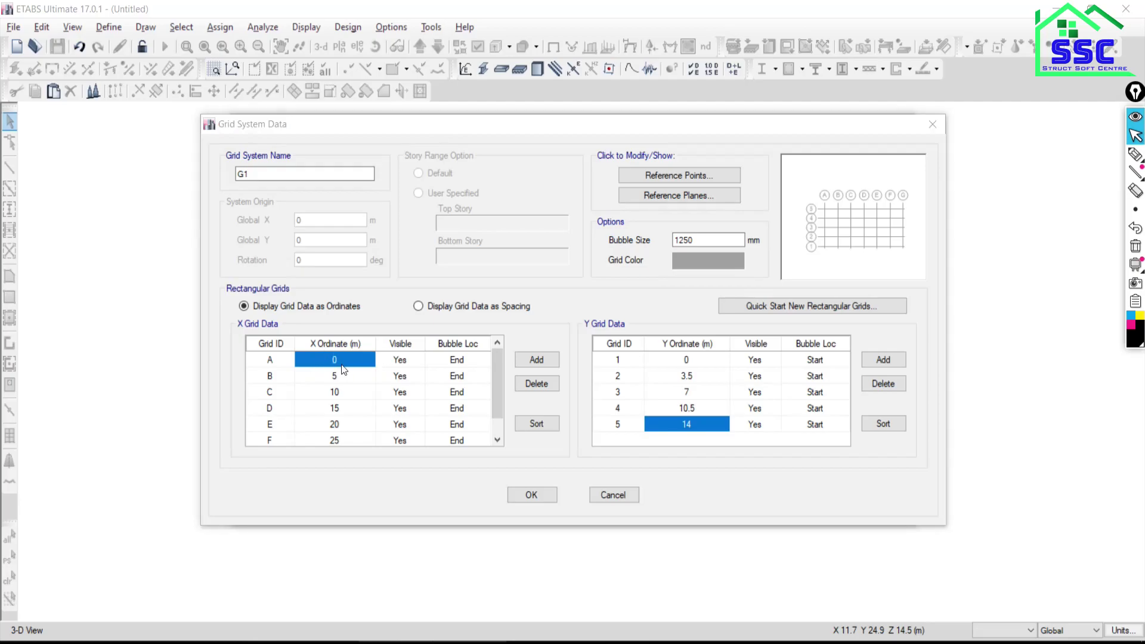
pyautogui.scroll(-2, 295, 385)
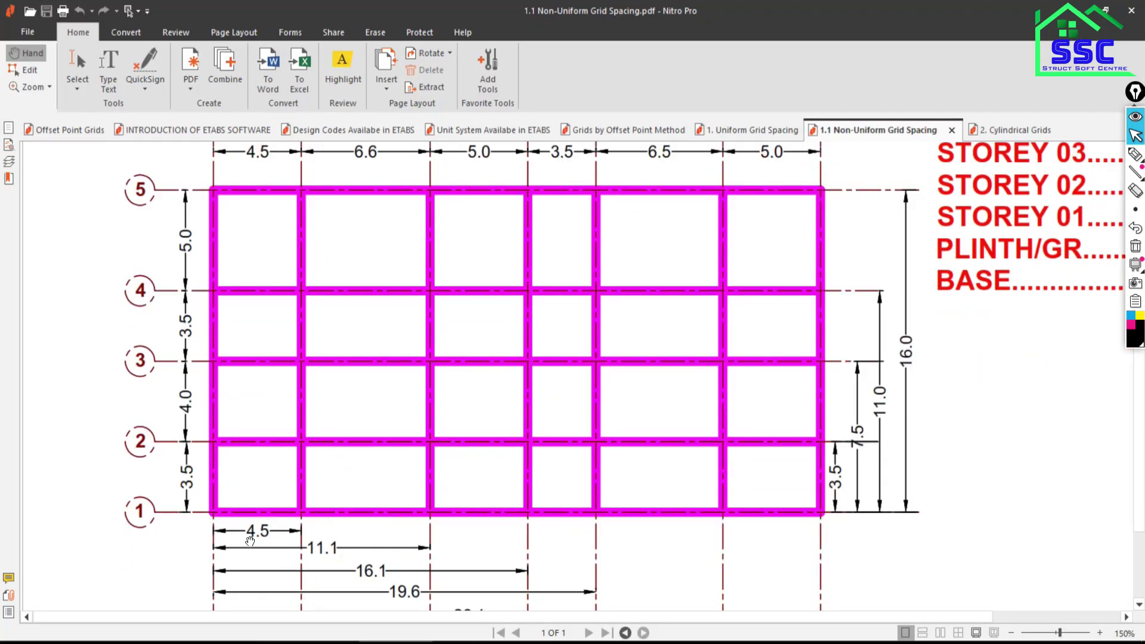
pyautogui.hotkey('alt', 'Tab')
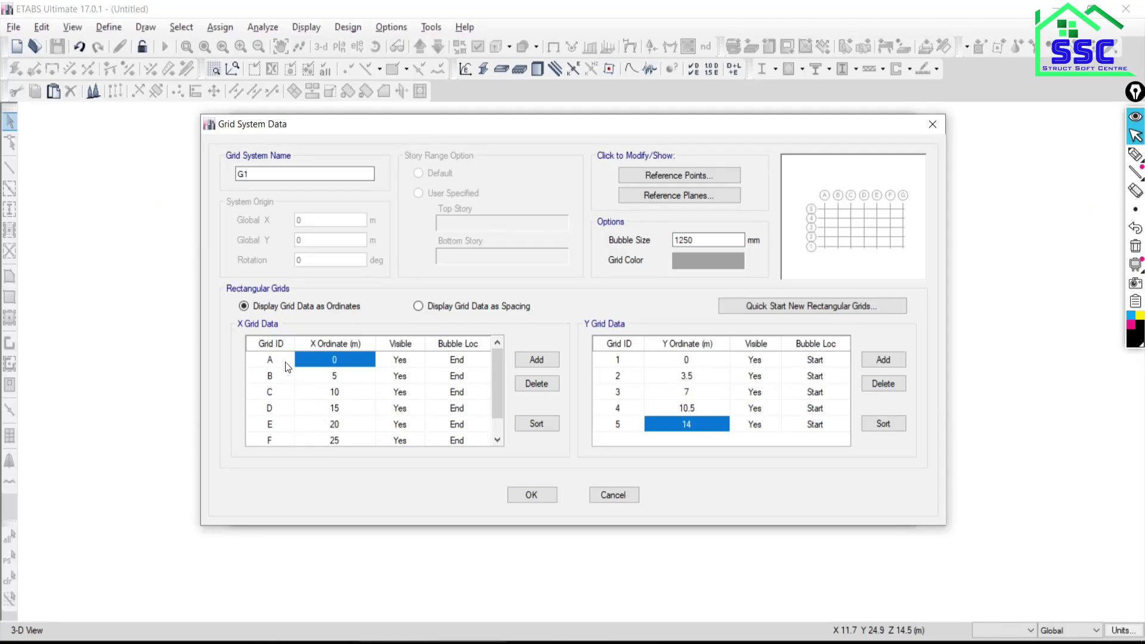
pyautogui.click(334, 375)
pyautogui.hotkey('alt', 'Tab')
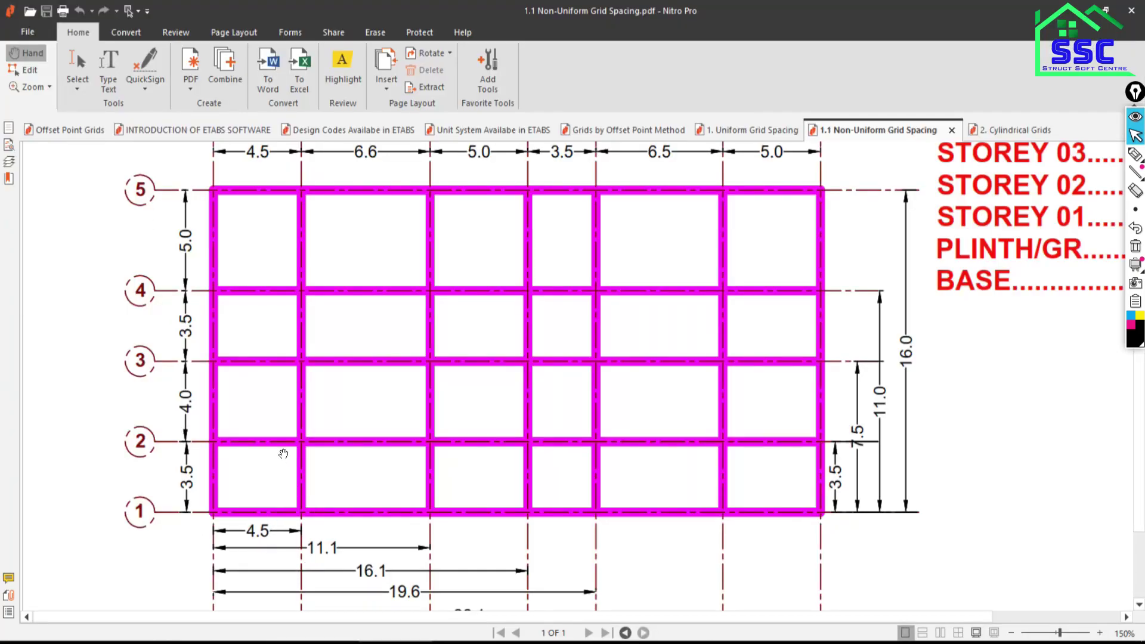
pyautogui.scroll(1, 283, 453)
pyautogui.hotkey('alt', 'Tab')
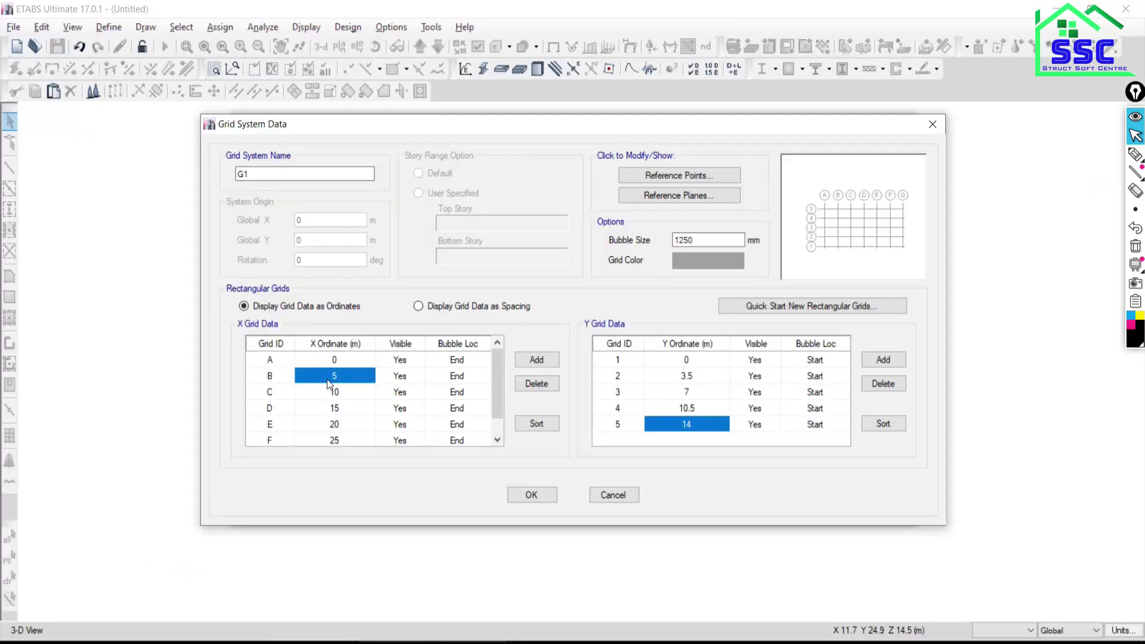
pyautogui.write('4.')
pyautogui.press('Return')
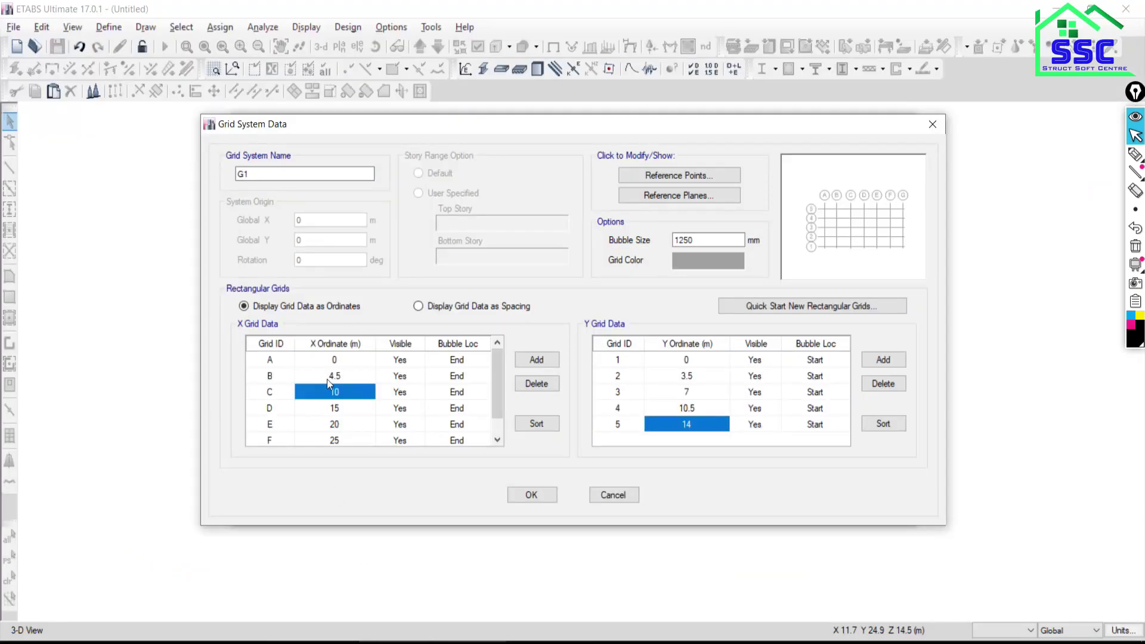
# Set grid C's X ordinate to 11.1 m after checking the PDF dimensions
pyautogui.hotkey('alt', 'Tab')
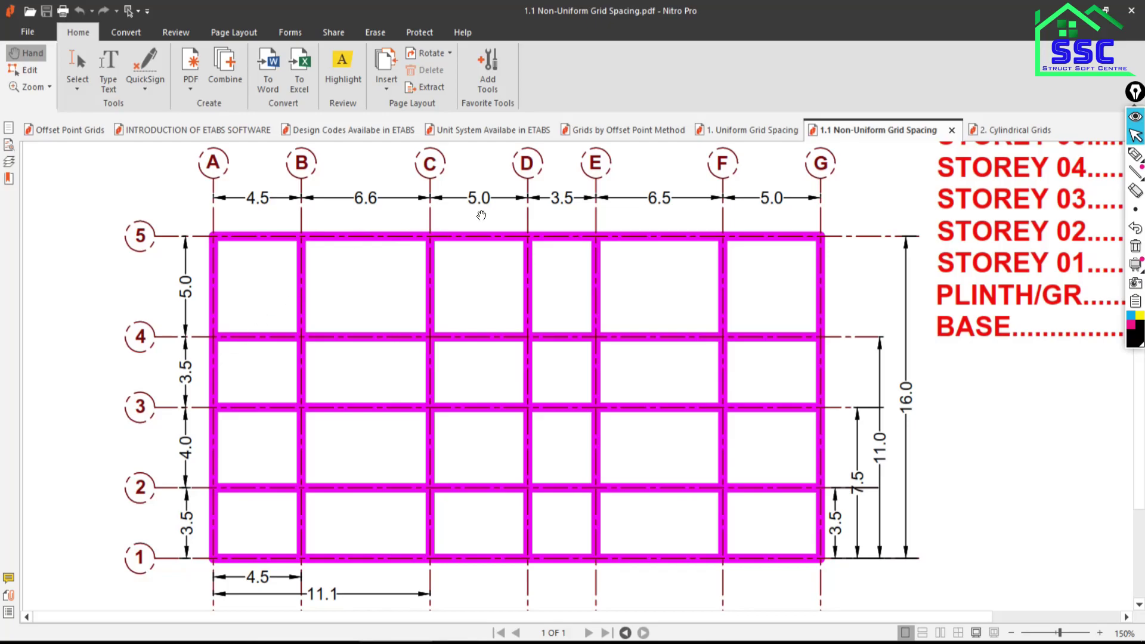
pyautogui.scroll(-1, 303, 447)
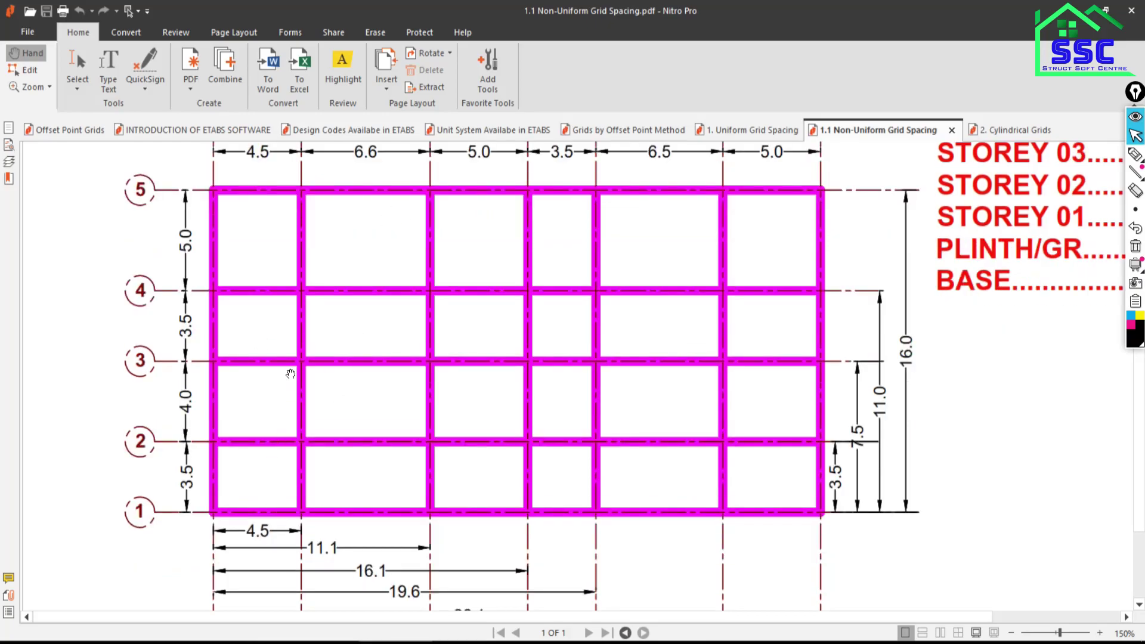
pyautogui.scroll(3, 290, 376)
pyautogui.scroll(-3, 380, 293)
pyautogui.hotkey('alt', 'Tab')
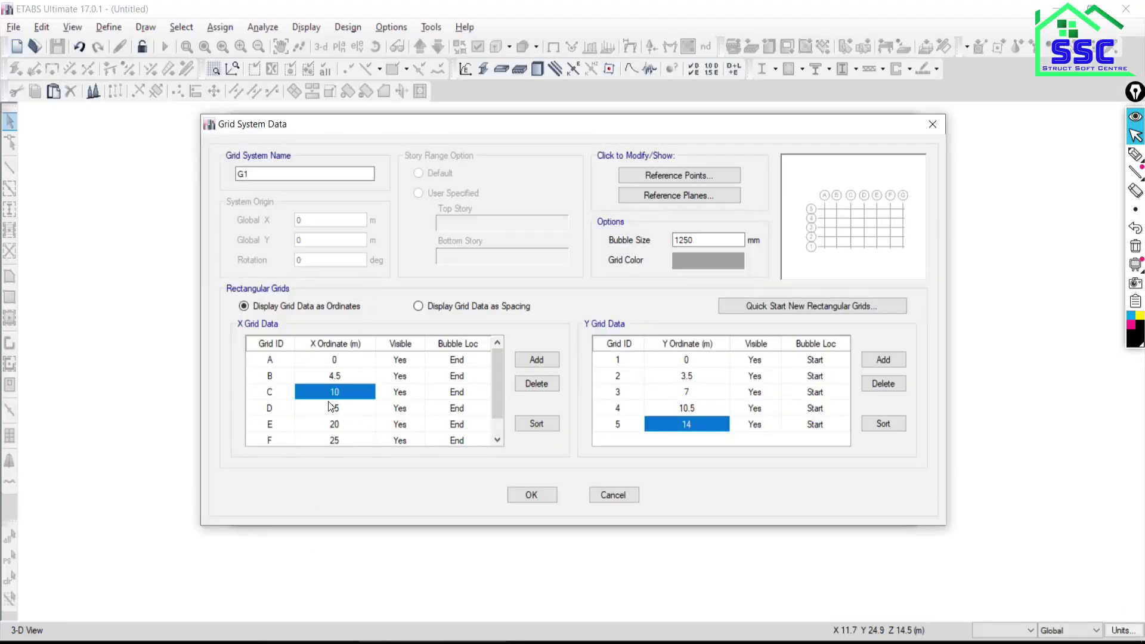
pyautogui.write('11.1')
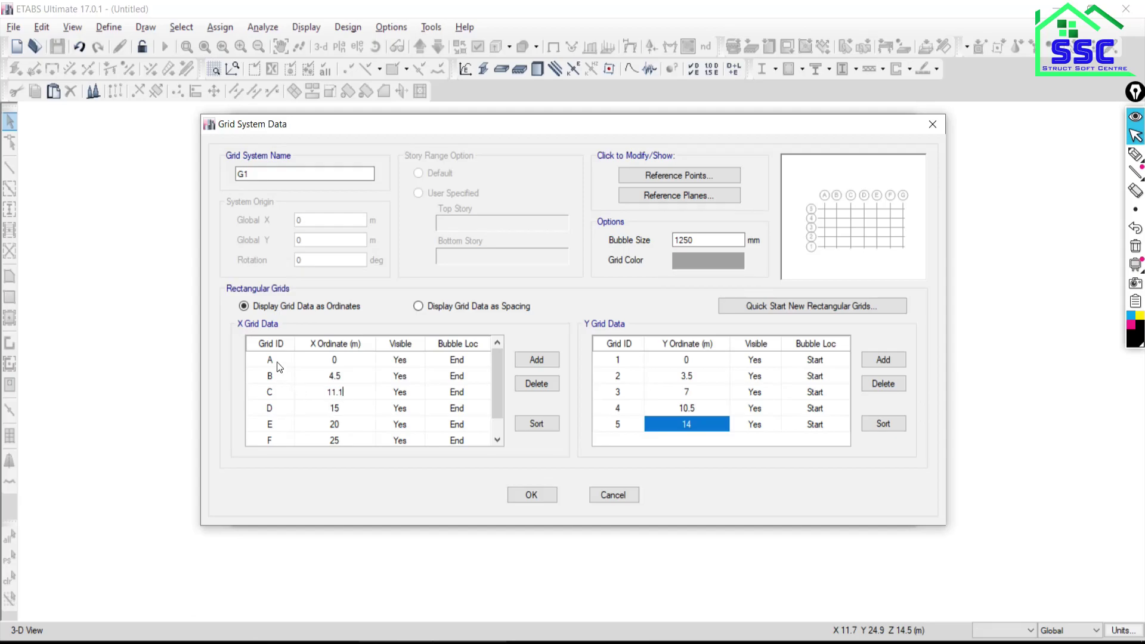
pyautogui.click(279, 366)
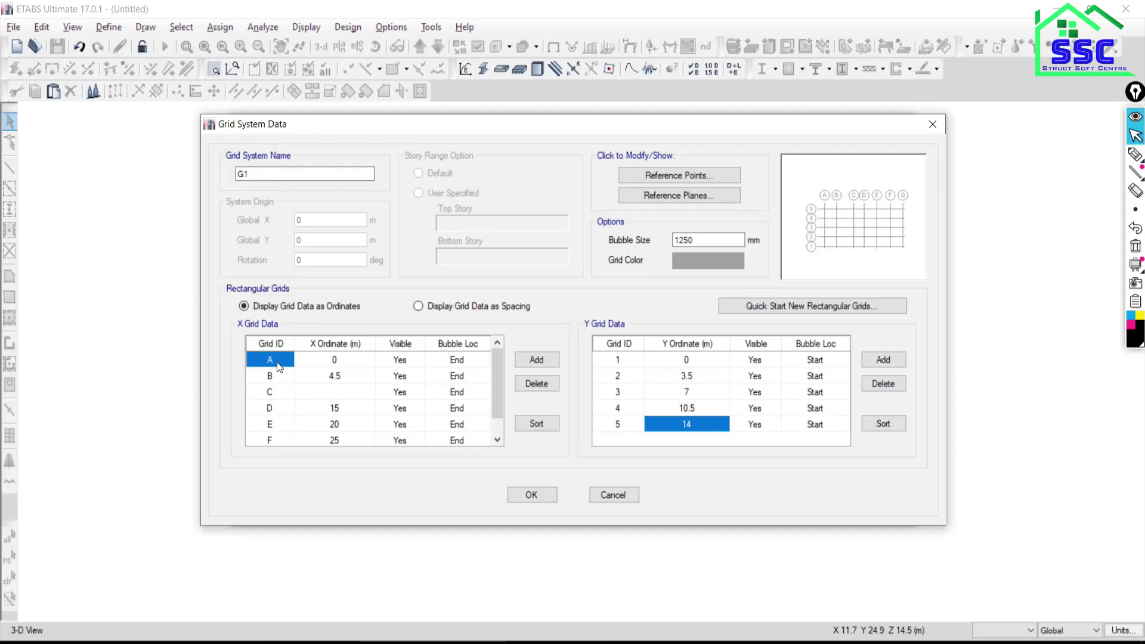
# Enter 16.1 m as grid D's X ordinate, verifying against the PDF plan
pyautogui.click(336, 409)
pyautogui.hotkey('alt', 'Tab')
pyautogui.scroll(3, 531, 311)
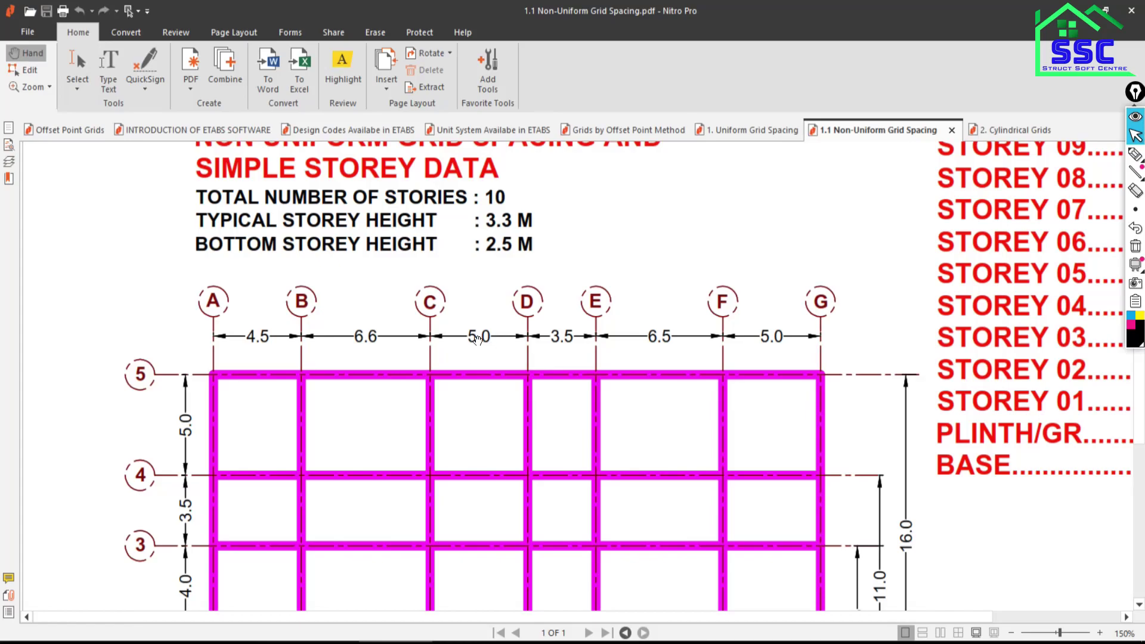
pyautogui.scroll(-3, 477, 369)
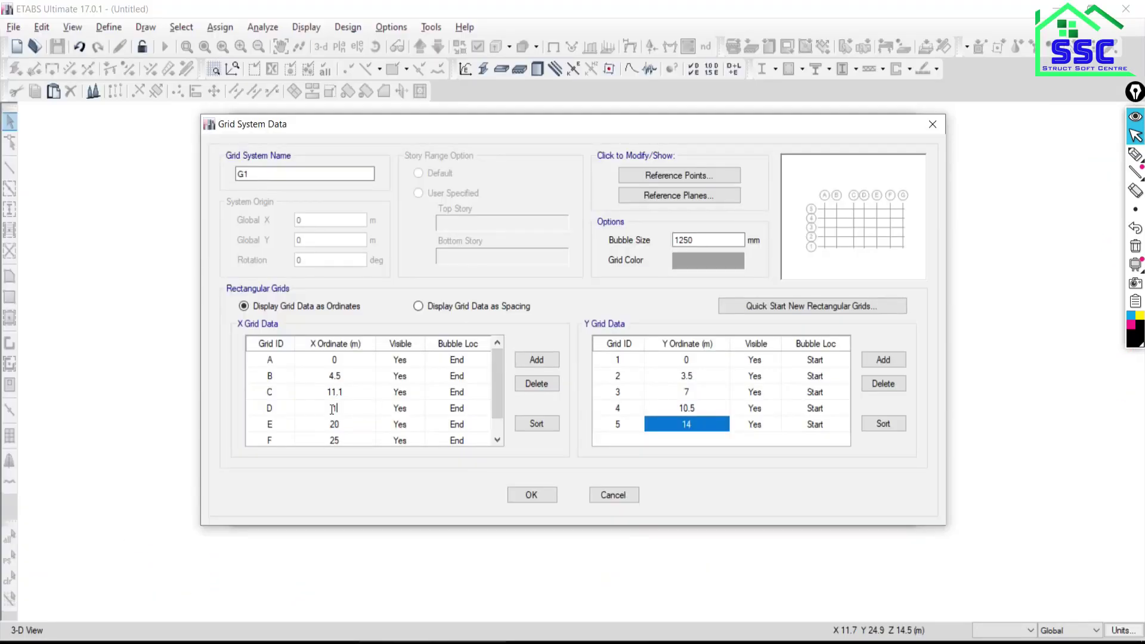
pyautogui.write('16.')
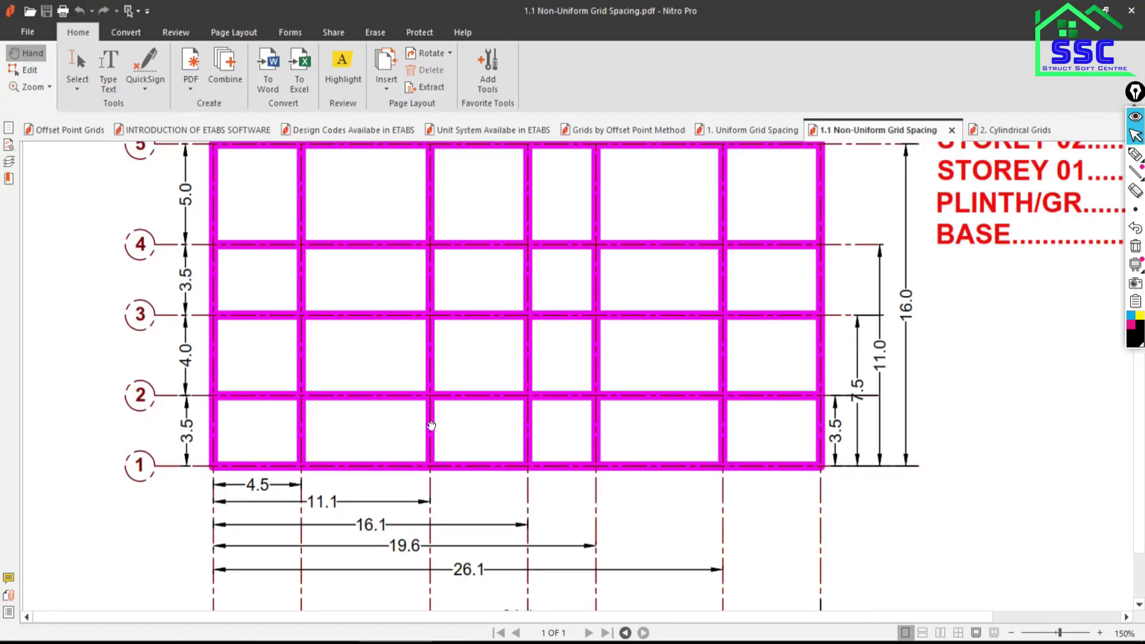
pyautogui.scroll(3, 427, 438)
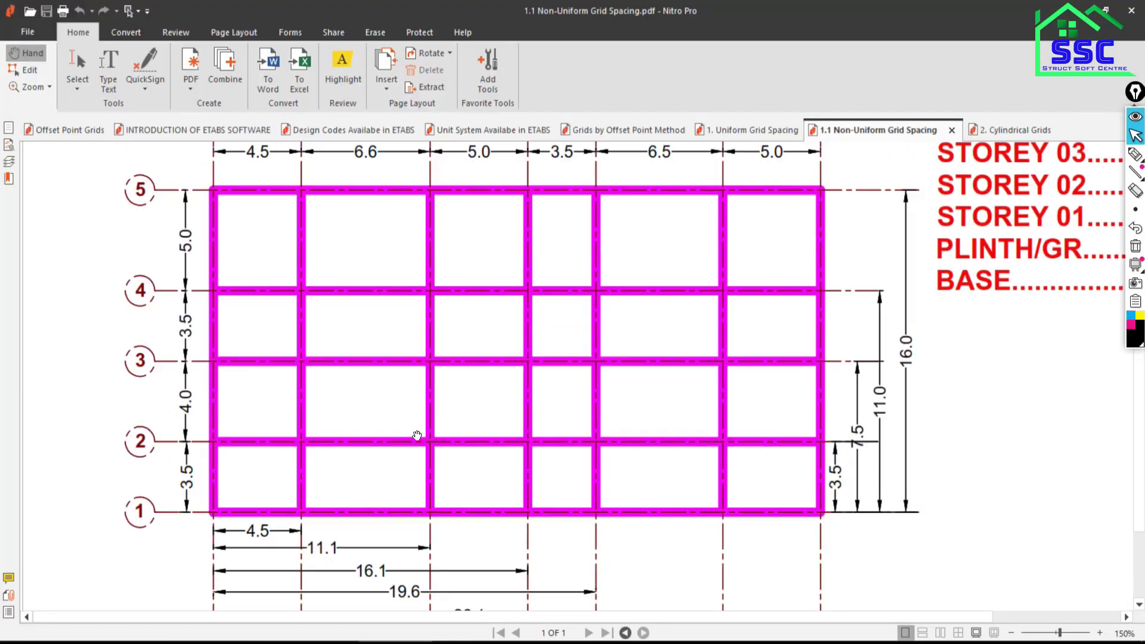
pyautogui.scroll(3, 433, 441)
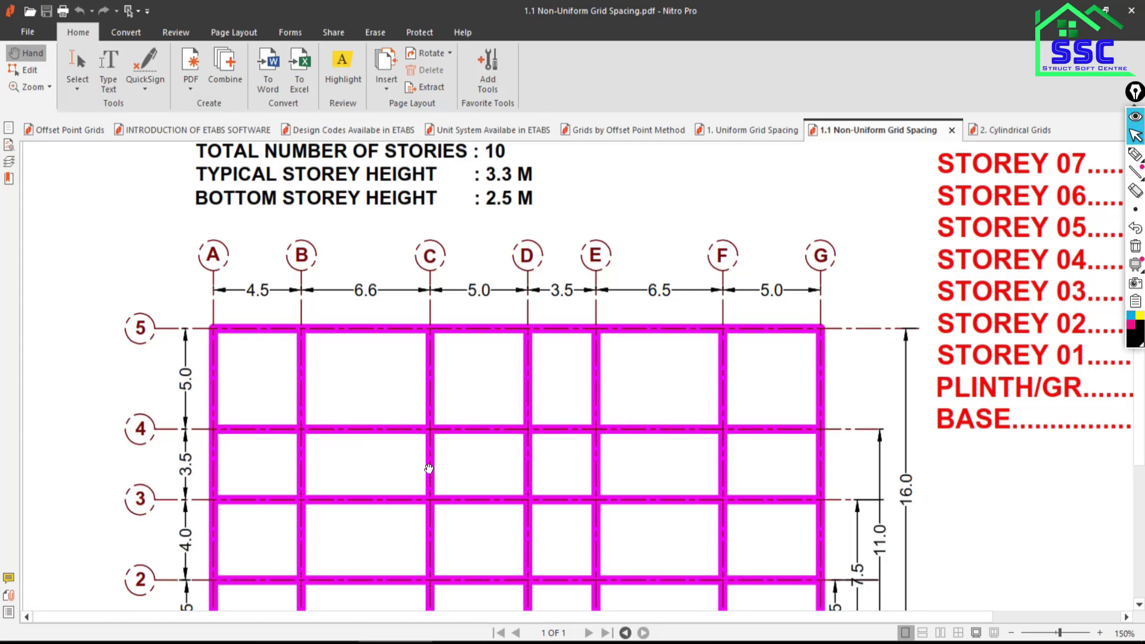
pyautogui.scroll(-2, 456, 513)
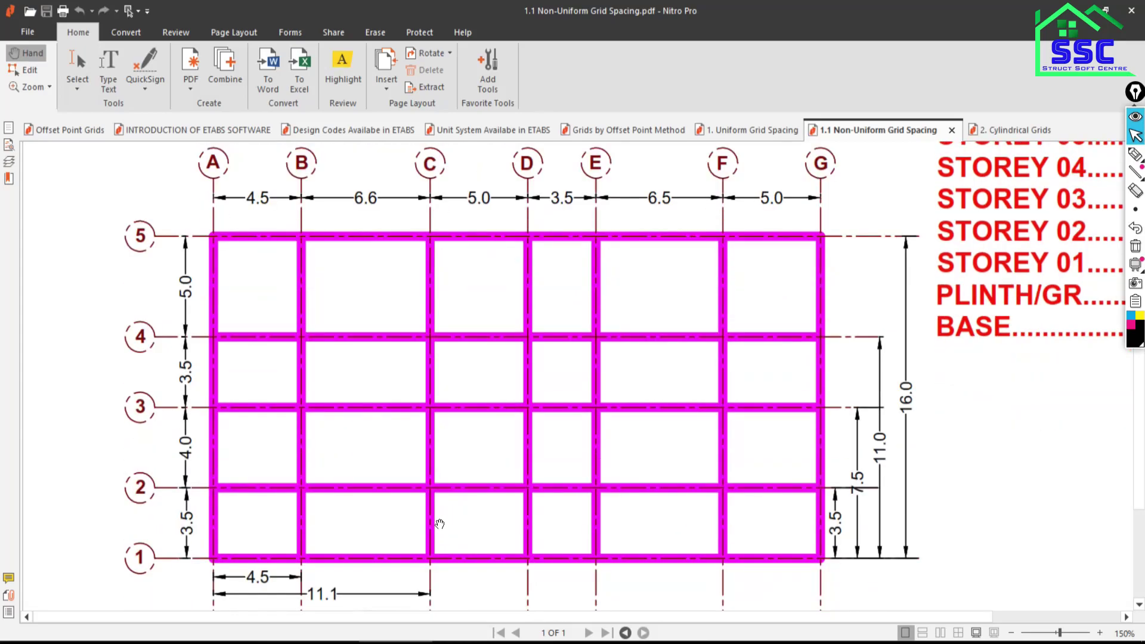
pyautogui.scroll(-2, 399, 501)
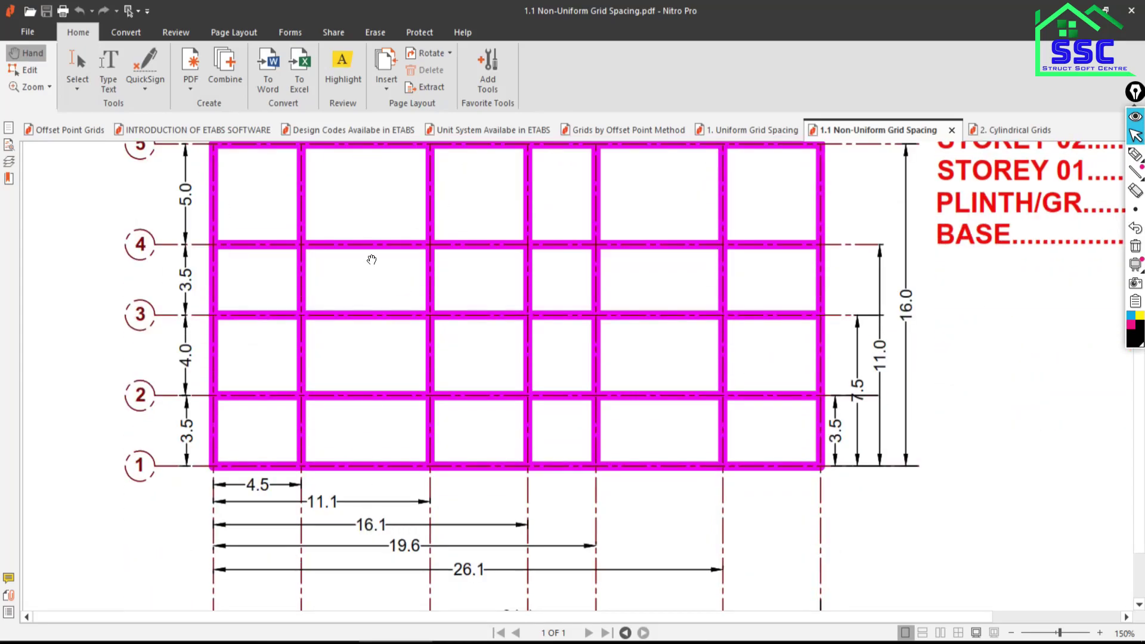
pyautogui.scroll(2, 370, 257)
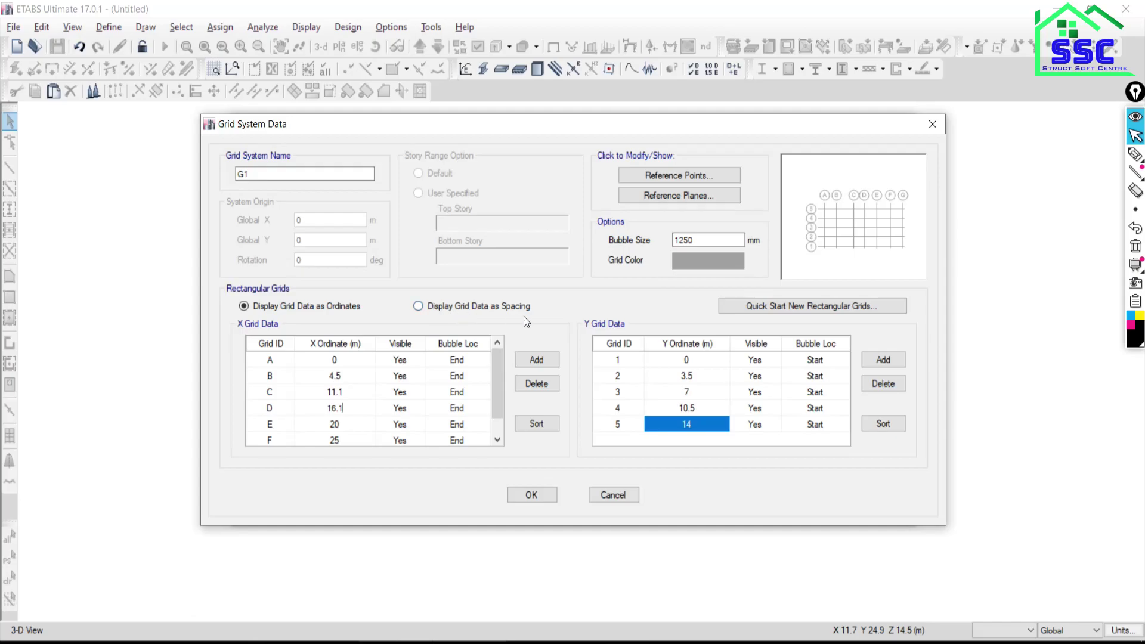
# Display the grid data as spacings and compare them with the PDF plan
pyautogui.click(419, 306)
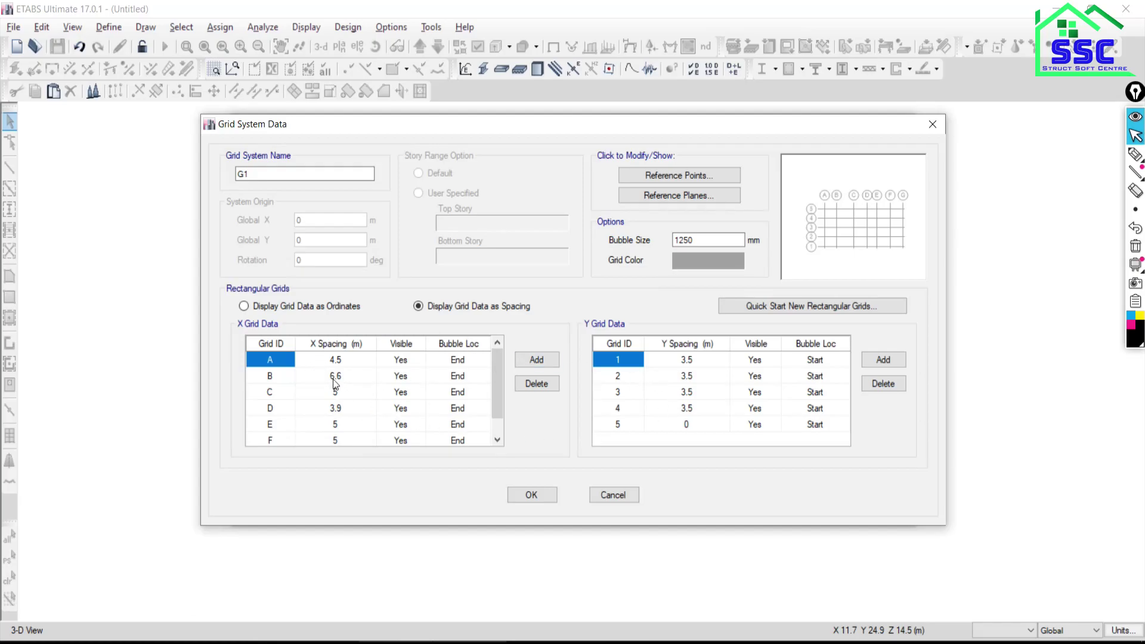
pyautogui.hotkey('alt', 'Tab')
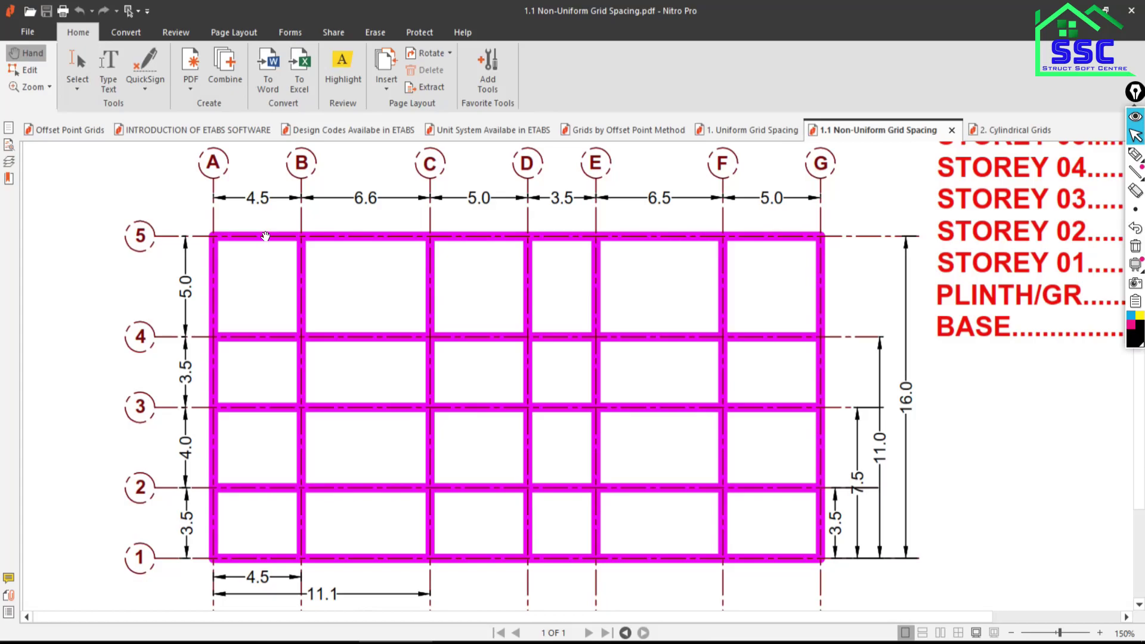
pyautogui.scroll(3, 265, 236)
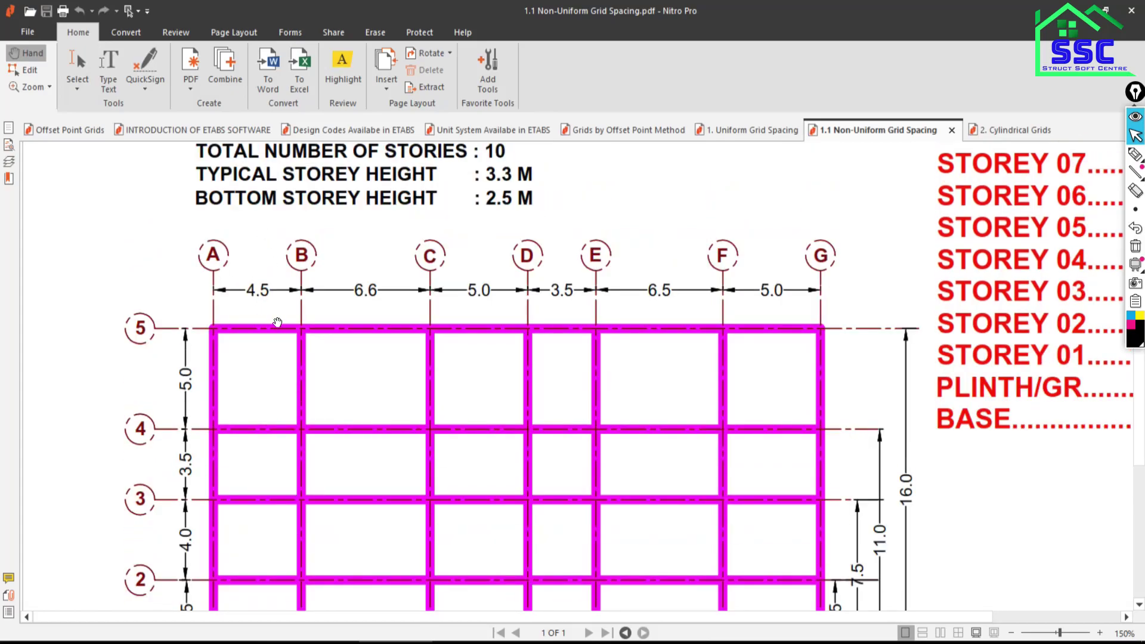
pyautogui.hotkey('alt', 'Tab')
pyautogui.hotkey('alt', 'Tab')
pyautogui.hotkey('alt', 'Tab')
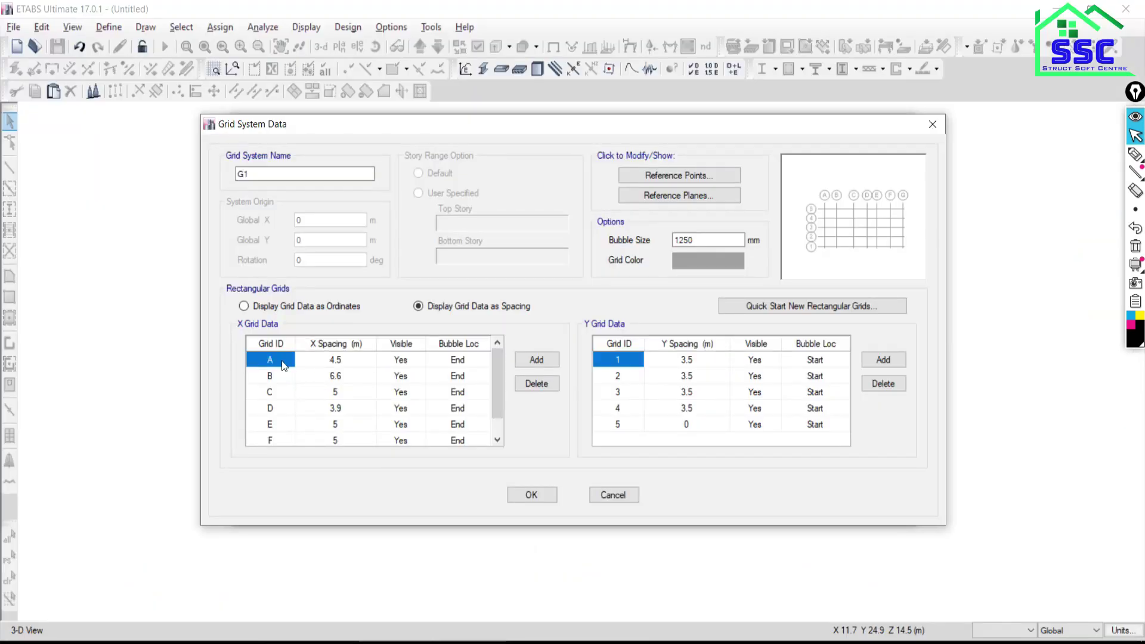
pyautogui.hotkey('alt', 'Tab')
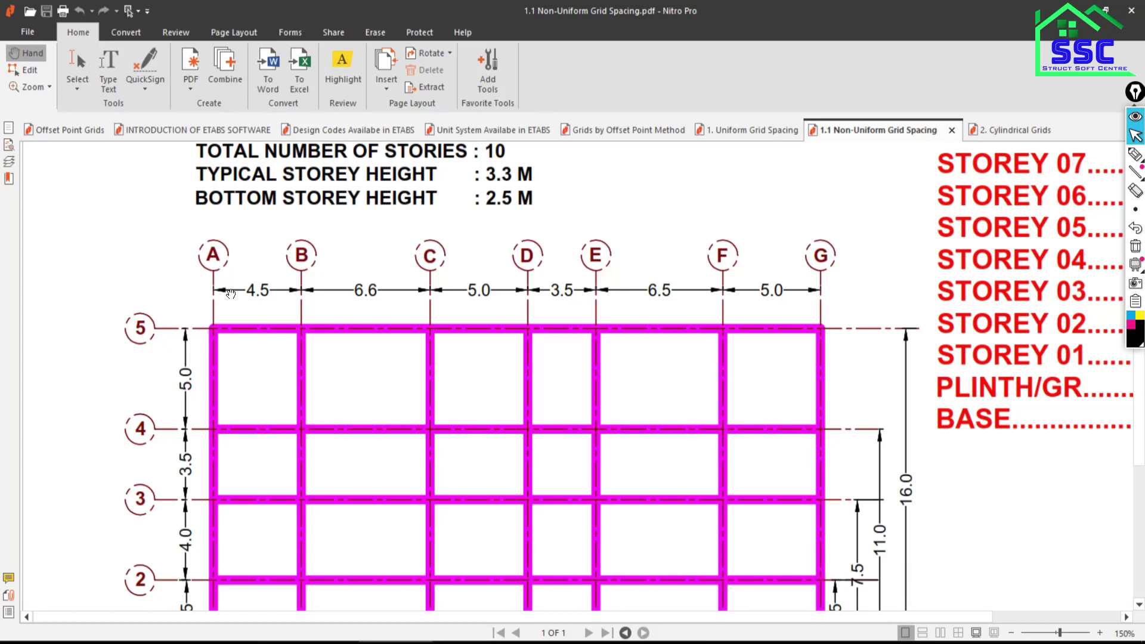
pyautogui.hotkey('alt', 'Tab')
# Change grid D's X spacing from 3.9 to 3.5 m and grid E's to 6.5 m
pyautogui.click(327, 361)
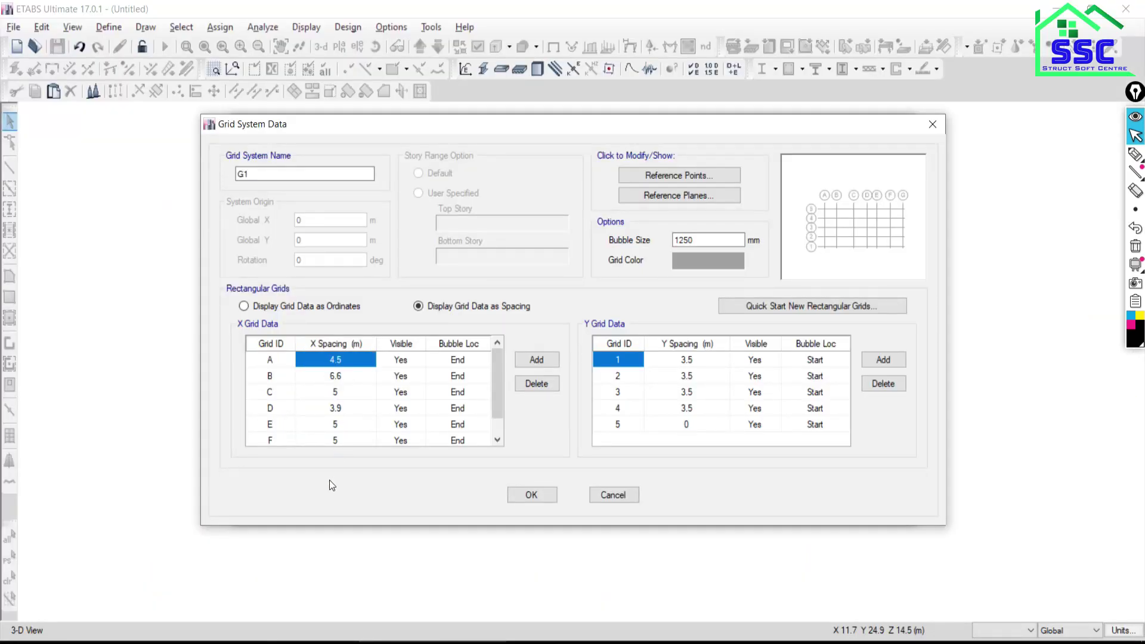
pyautogui.hotkey('alt', 'Tab')
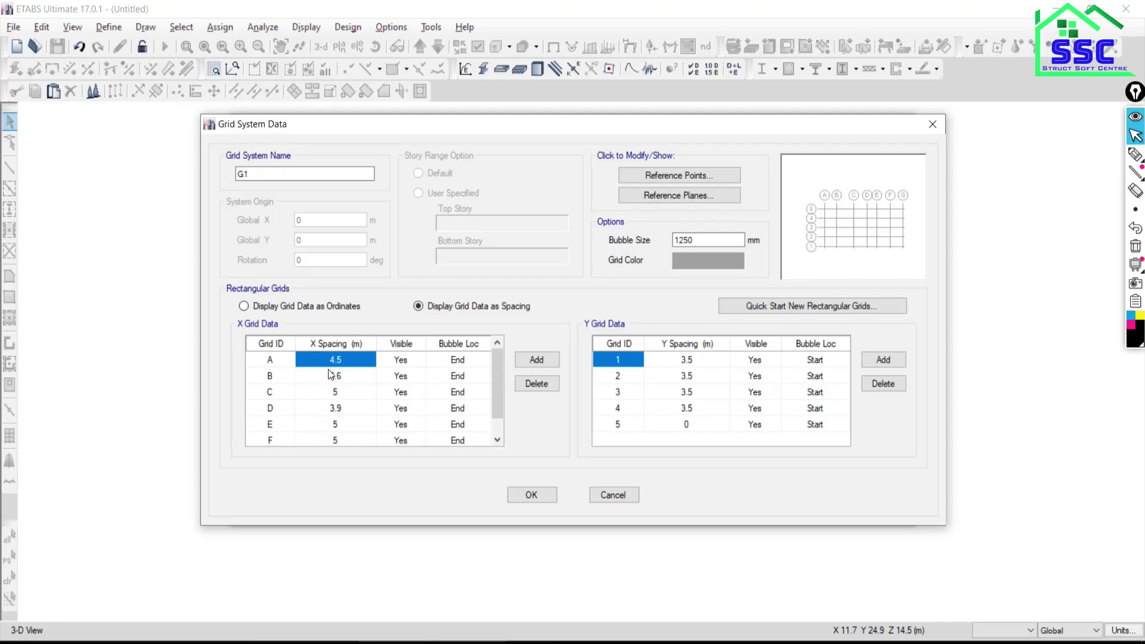
pyautogui.click(336, 375)
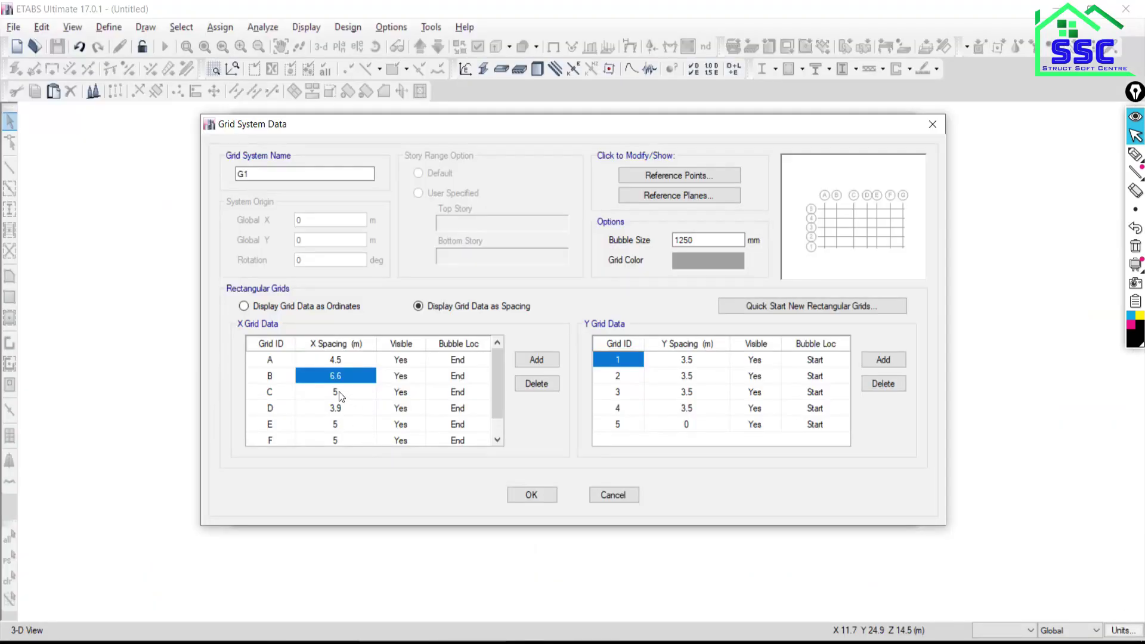
pyautogui.hotkey('alt', 'Tab')
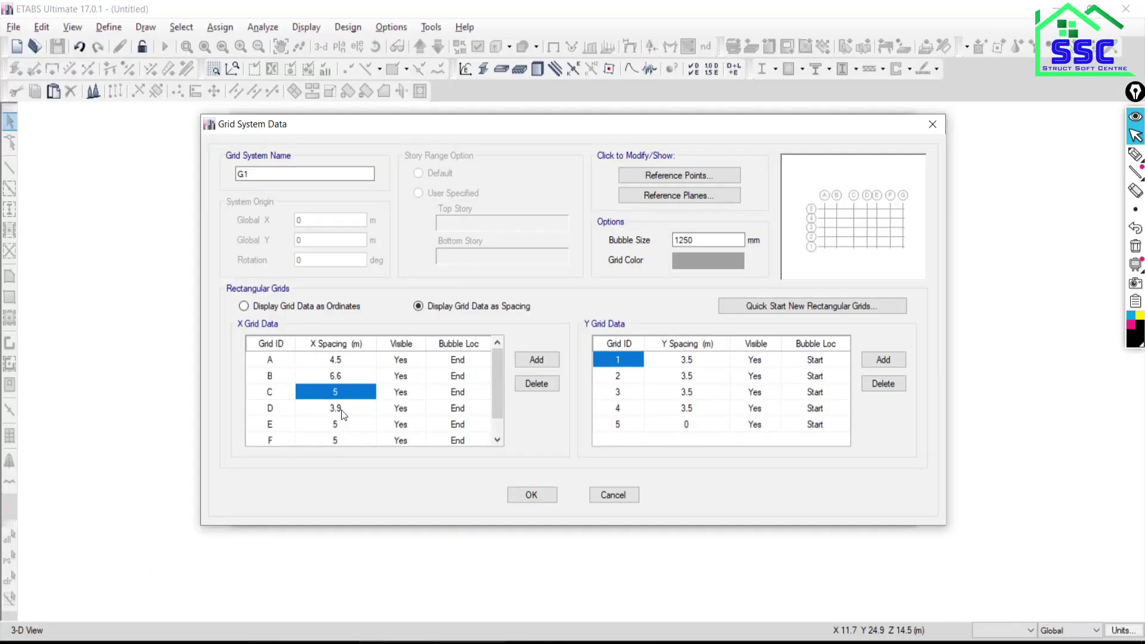
pyautogui.click(336, 407)
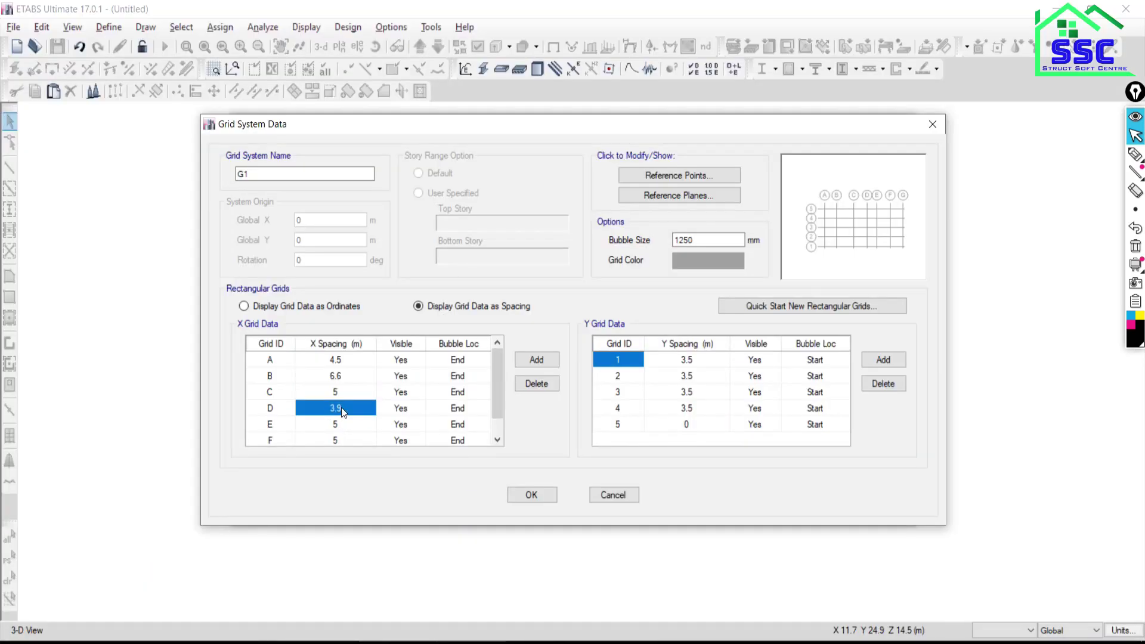
pyautogui.write('3.')
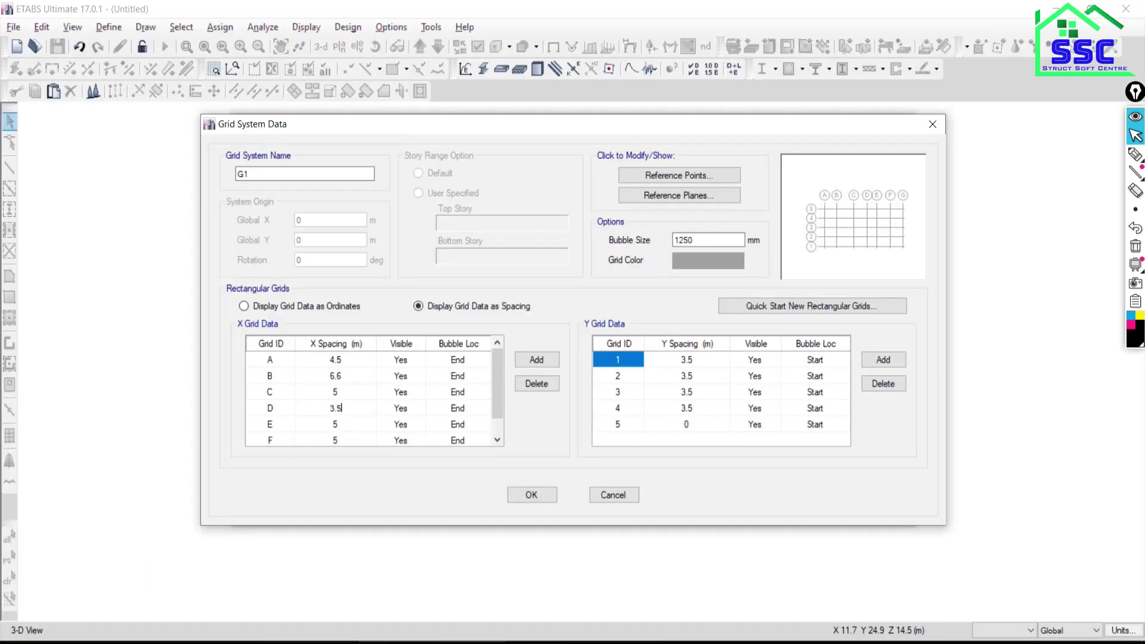
pyautogui.click(353, 420)
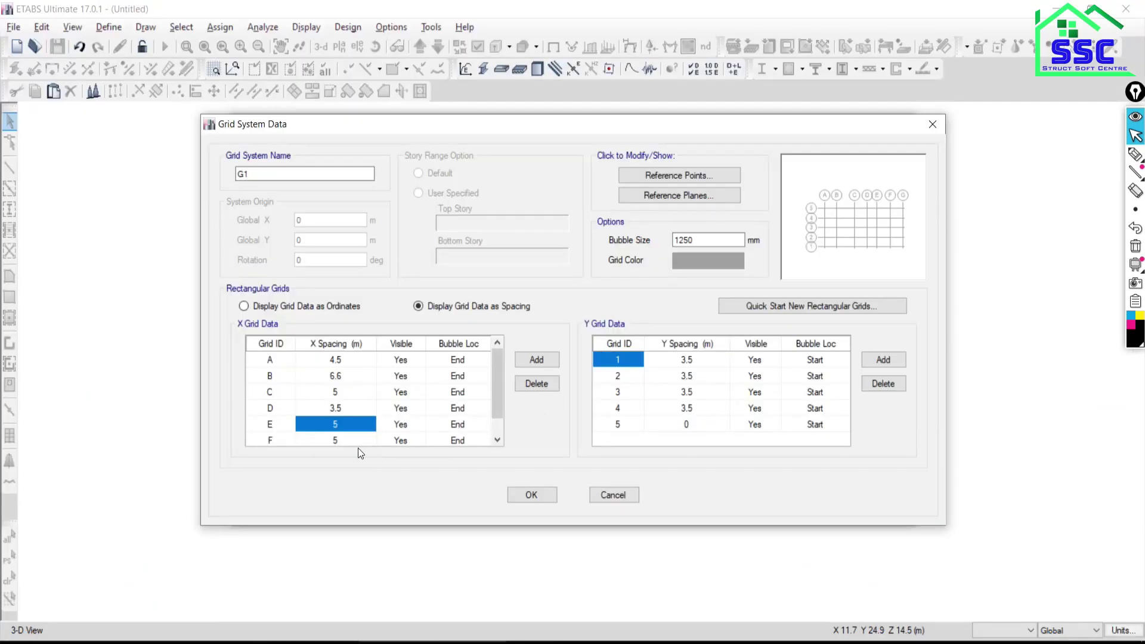
pyautogui.write('6.5')
pyautogui.press('Return')
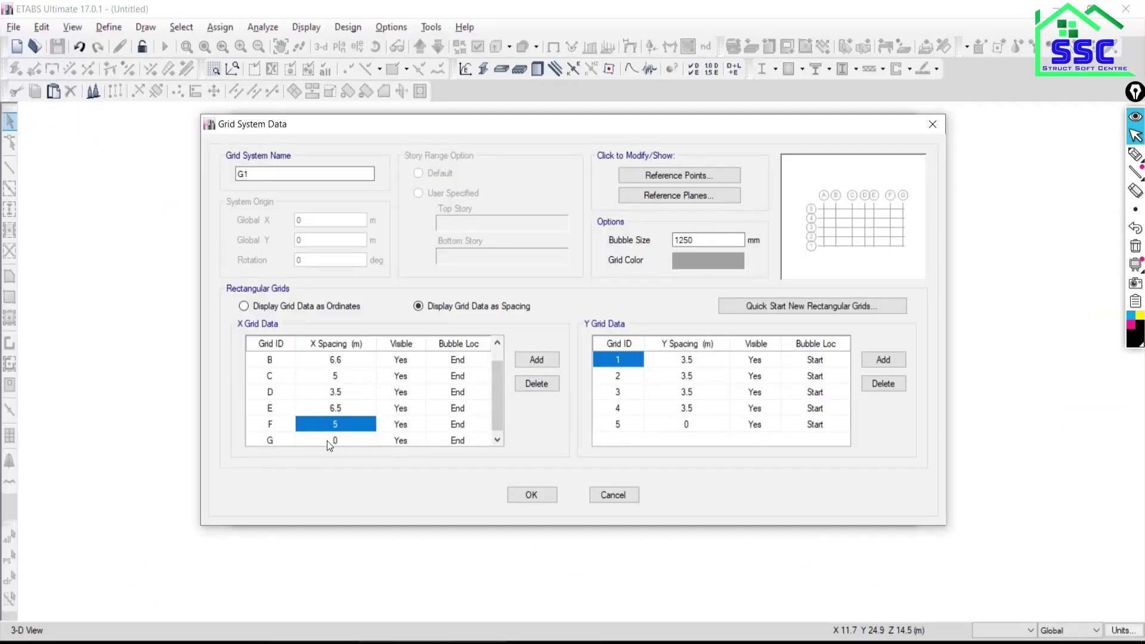
# Enter 4 m for the second Y grid spacing and accept the custom grid data
pyautogui.click(331, 443)
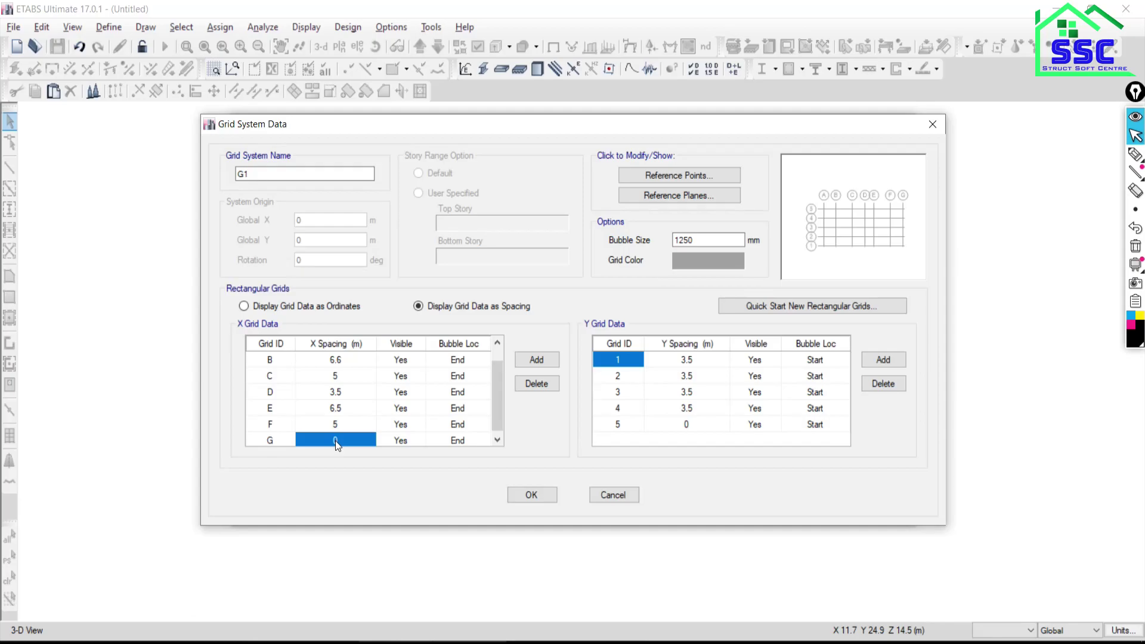
pyautogui.scroll(-3, 186, 397)
pyautogui.click(699, 358)
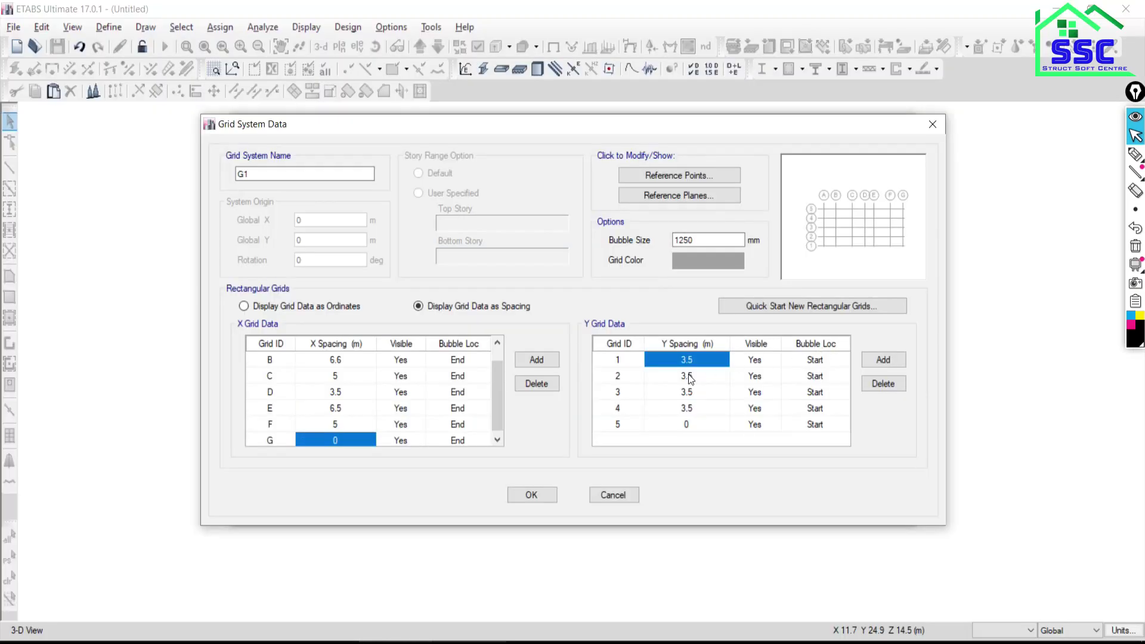
pyautogui.click(691, 392)
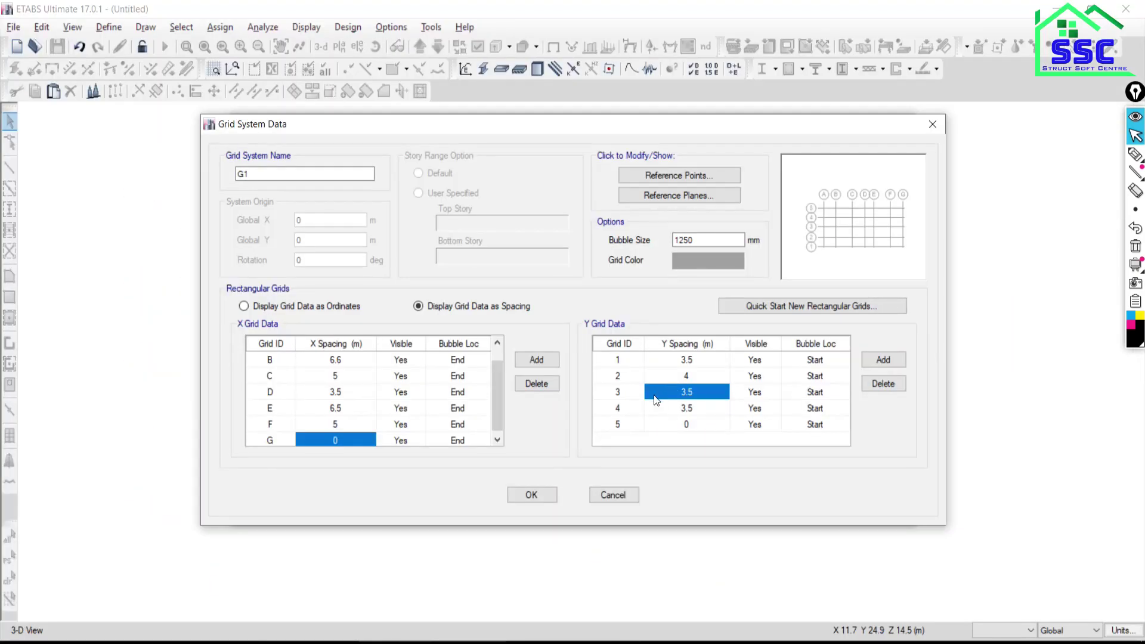
pyautogui.press('Down')
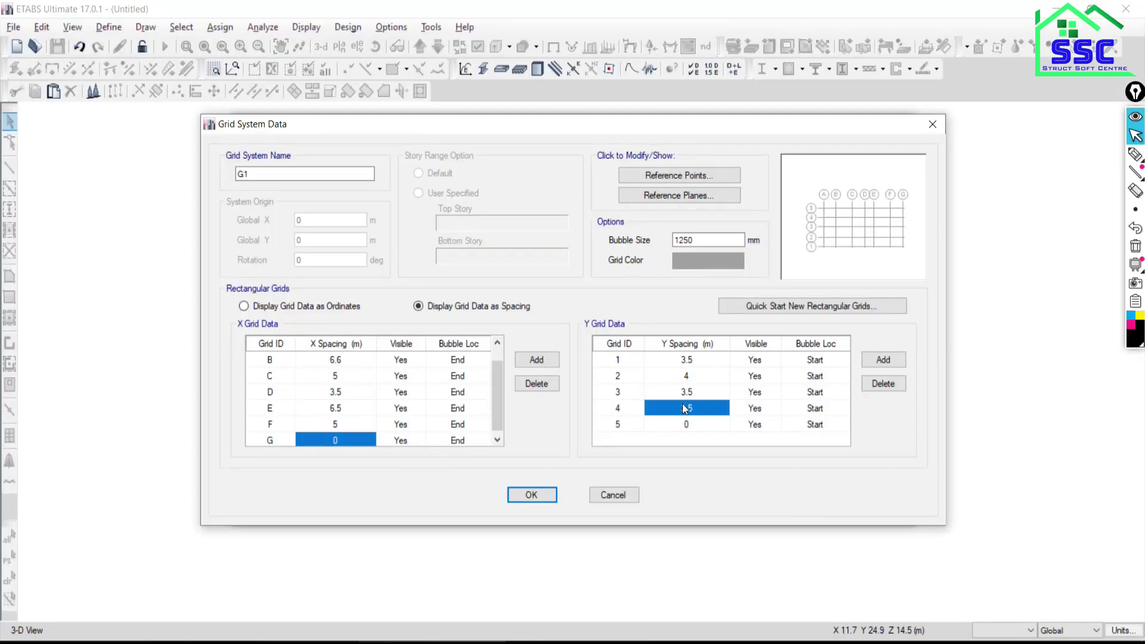
pyautogui.press('Return')
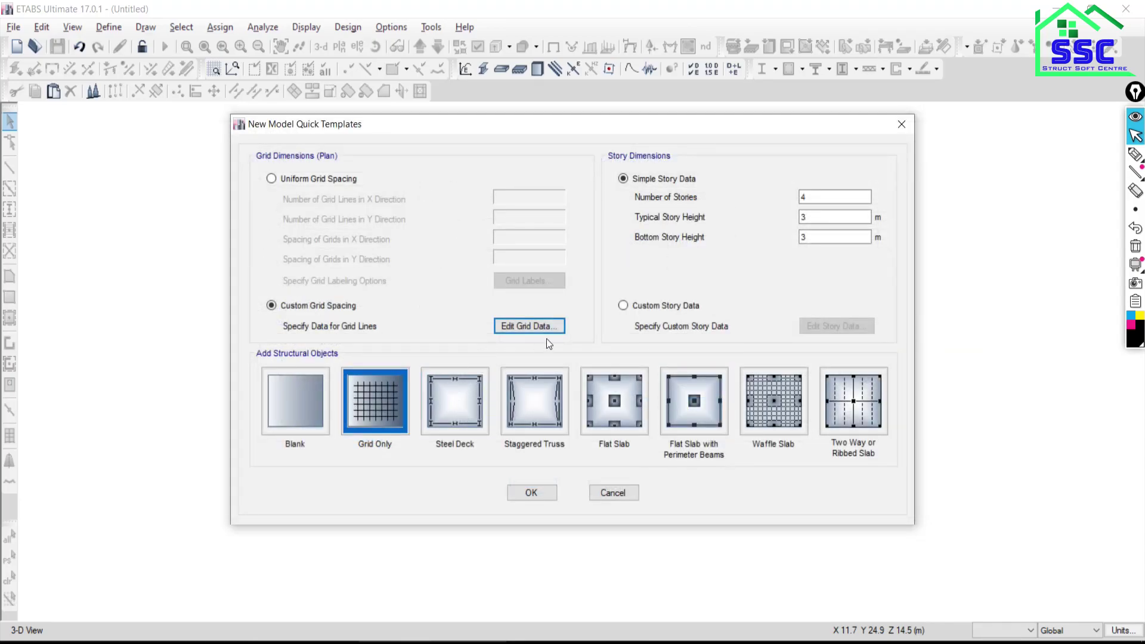
# Show the grid data as spacings and set the fourth Y grid spacing to 5 m
pyautogui.click(543, 330)
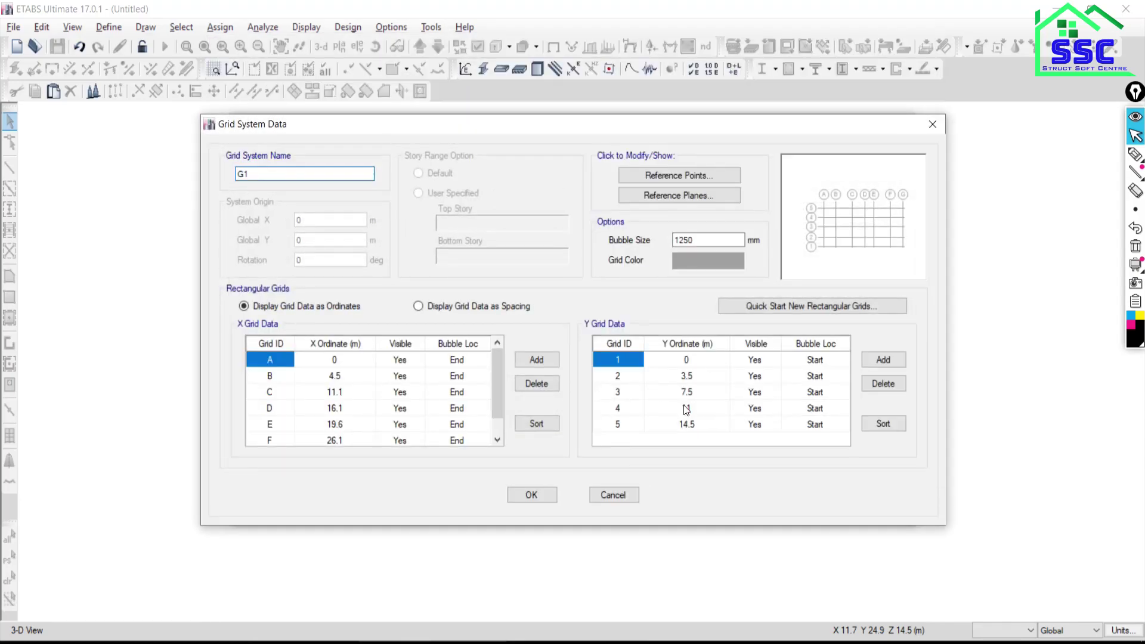
pyautogui.click(418, 306)
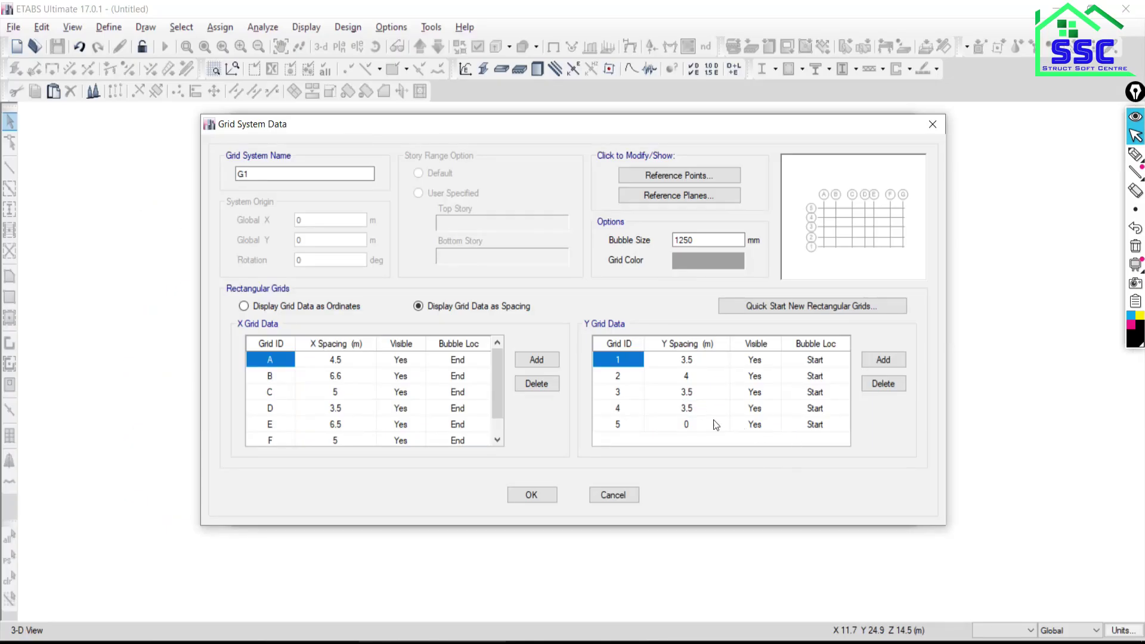
pyautogui.hotkey('alt', 'Tab')
pyautogui.hotkey('alt', 'Tab')
pyautogui.hotkey('alt', 'Tab')
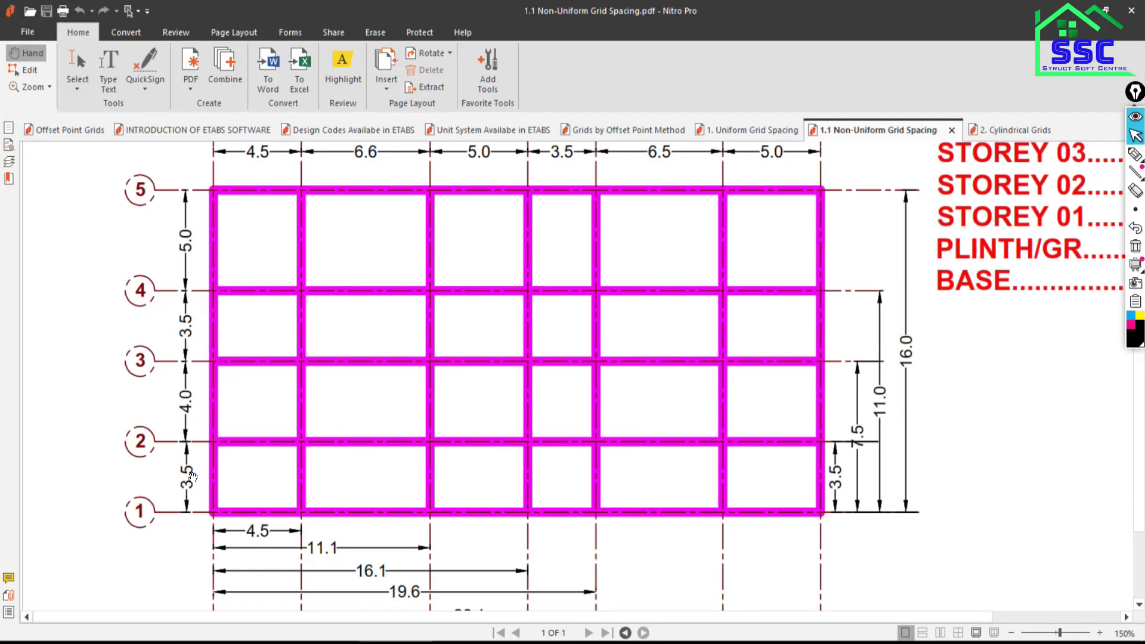
pyautogui.hotkey('alt', 'Tab')
pyautogui.click(688, 410)
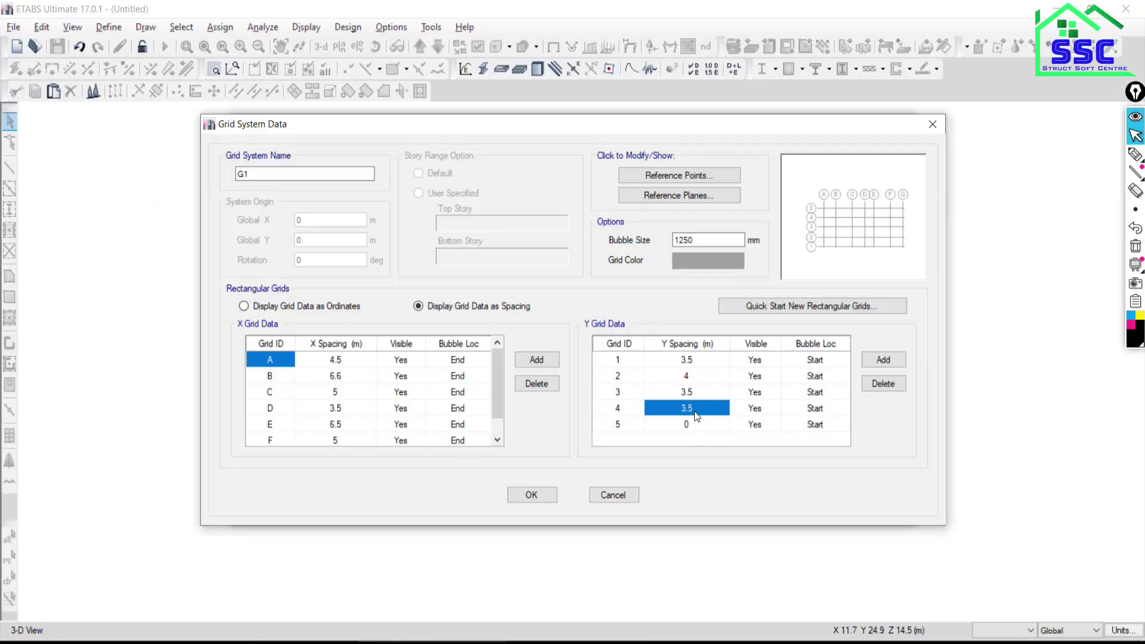
pyautogui.write('5')
pyautogui.press('Return')
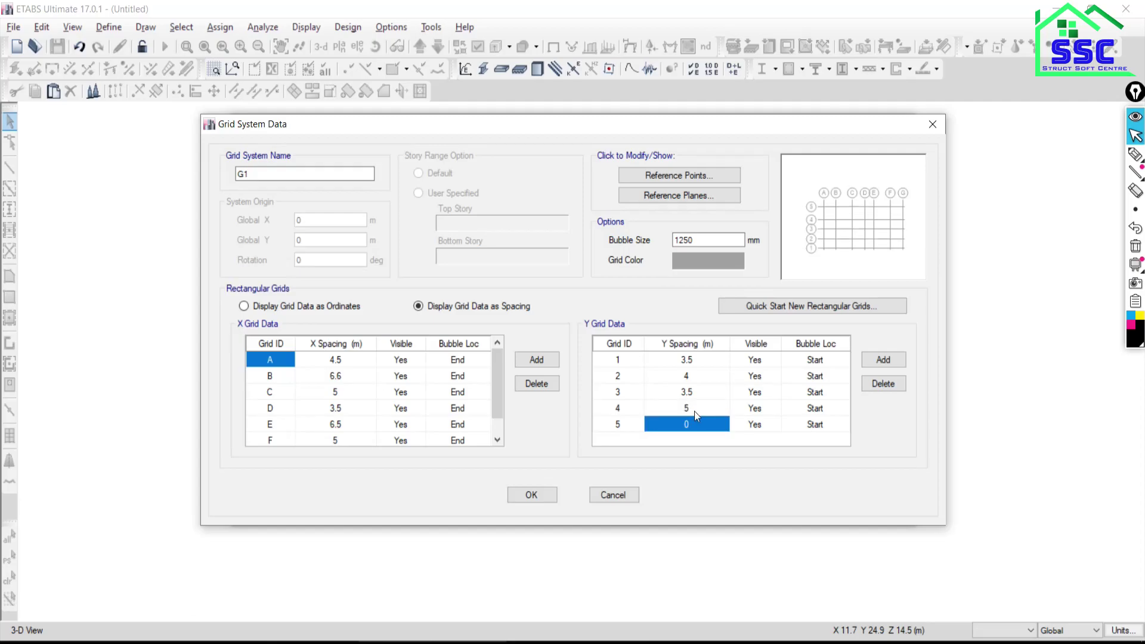
# Give the grid a dark grey colour and a 1000 mm bubble size, then accept
pyautogui.click(779, 309)
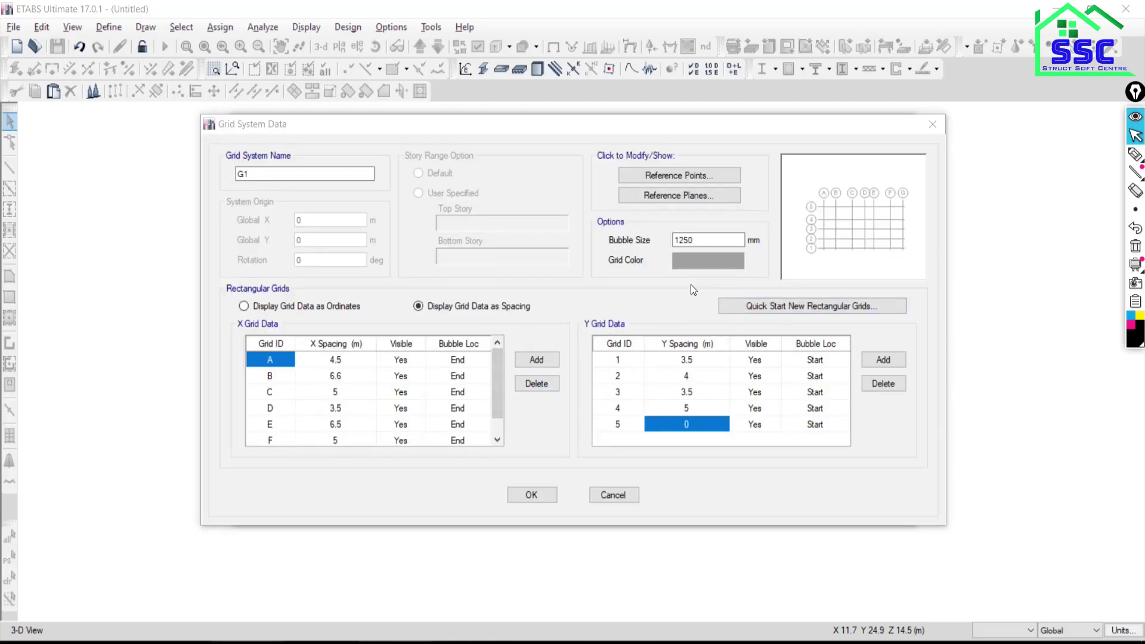
pyautogui.click(693, 262)
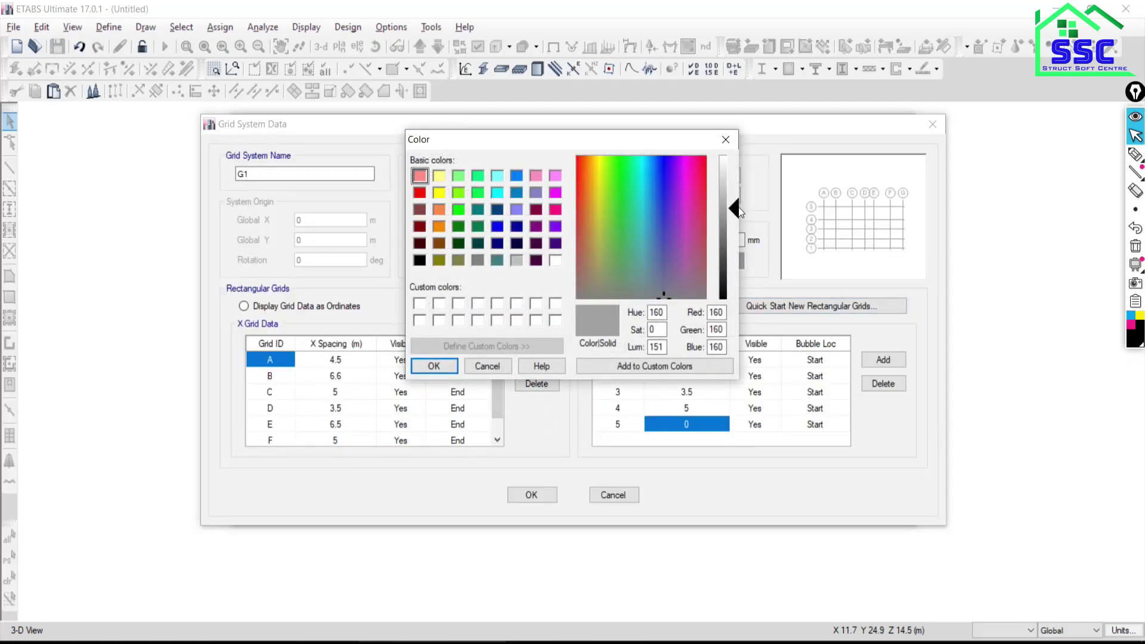
pyautogui.moveTo(738, 213); pyautogui.dragTo(736, 251)
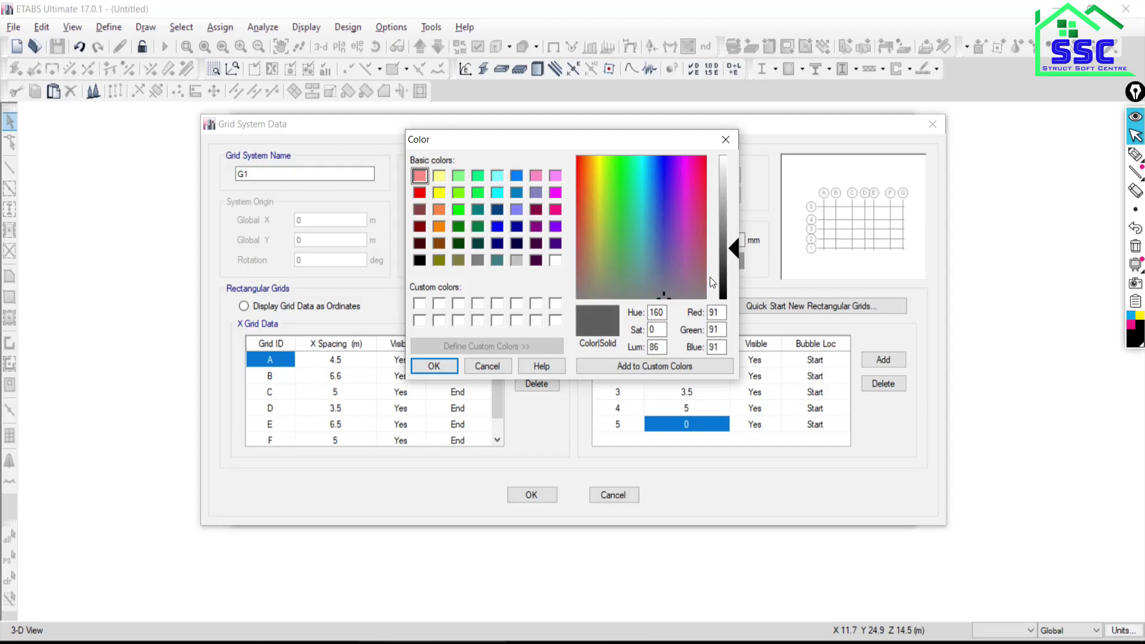
pyautogui.click(435, 365)
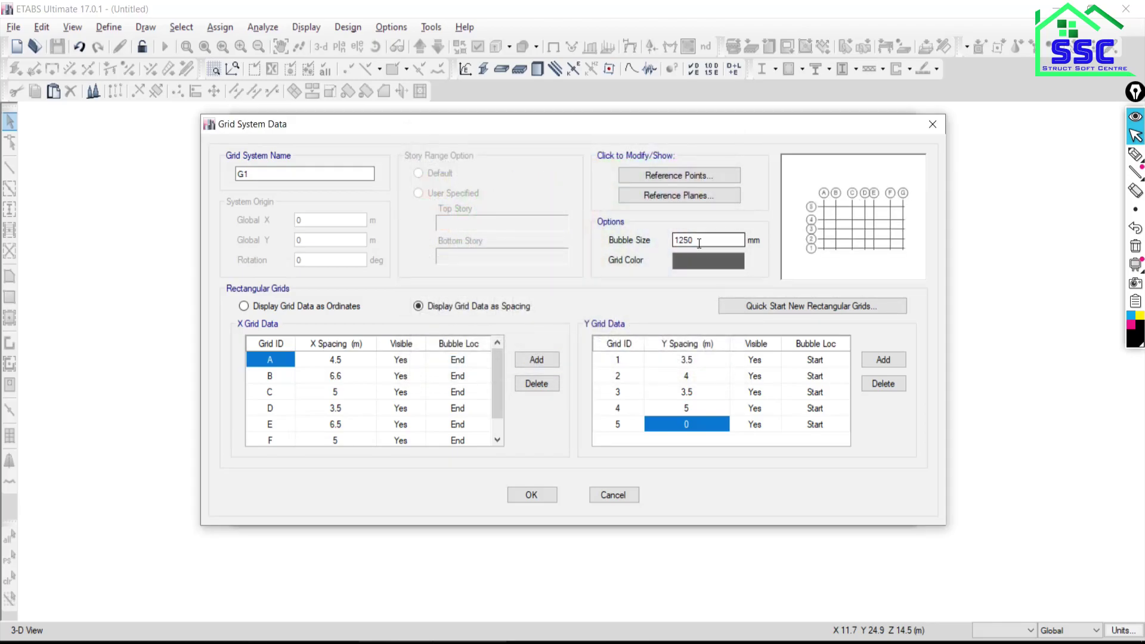
pyautogui.doubleClick(699, 241)
pyautogui.write('1000')
pyautogui.click(534, 496)
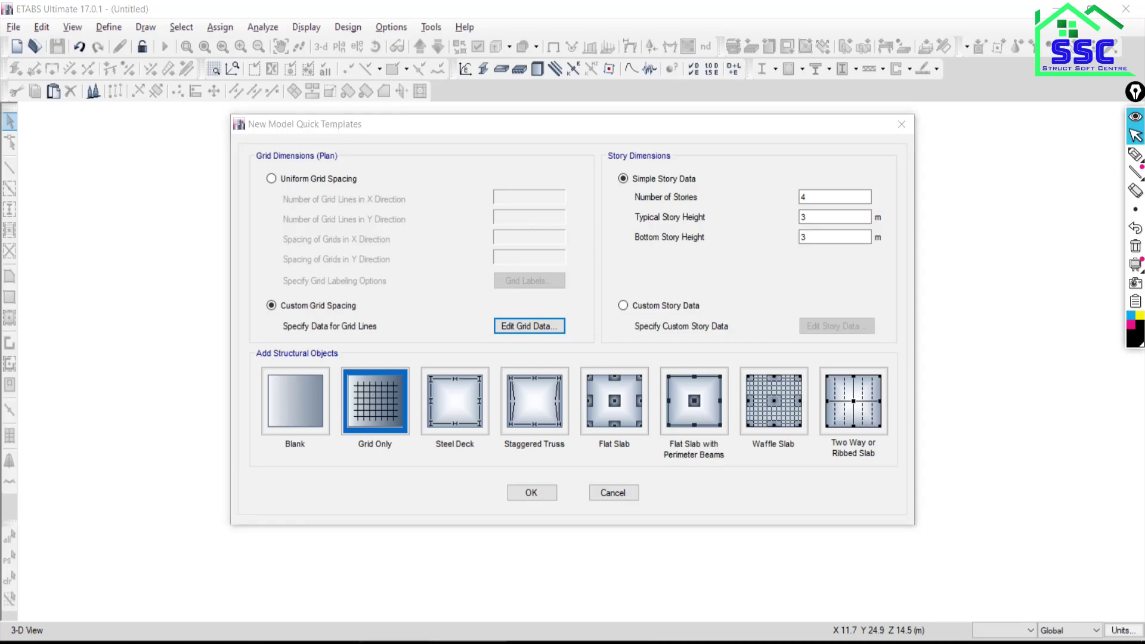
# Enter 10 for Number of Stories and 3.3 m for Typical Story Height
pyautogui.scroll(3, 416, 390)
pyautogui.scroll(2, 416, 390)
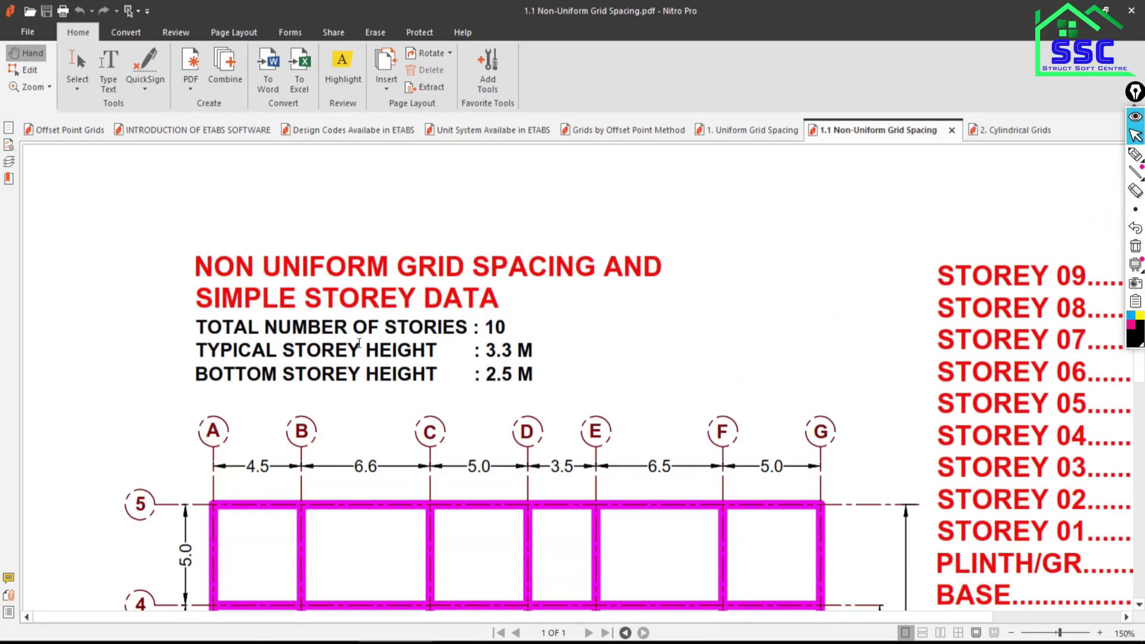
pyautogui.tripleClick(507, 324)
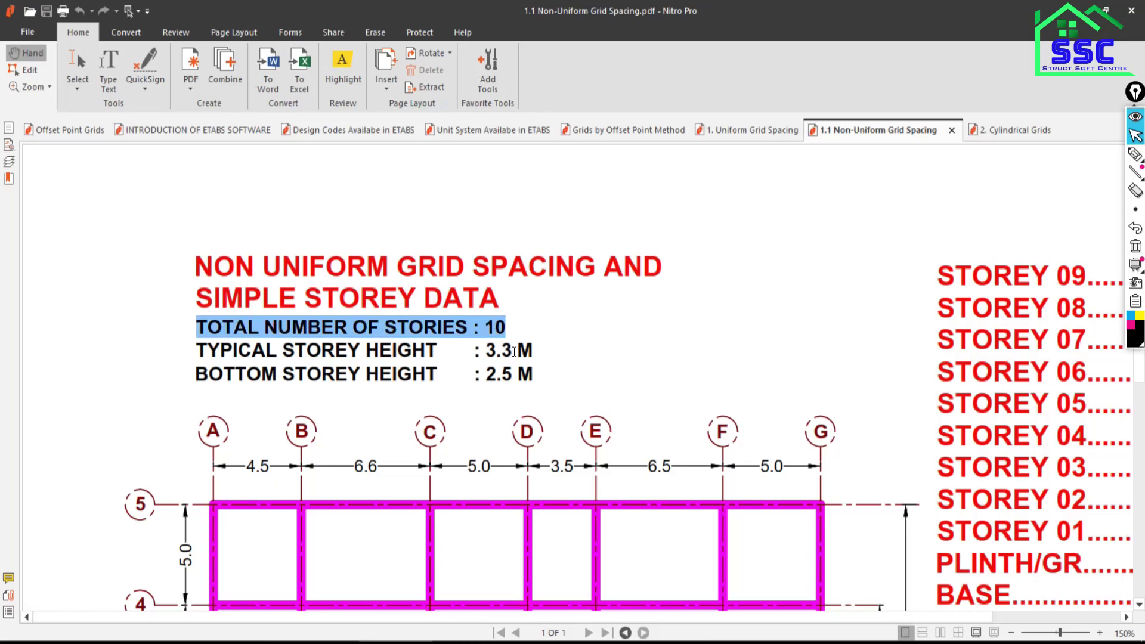
pyautogui.hotkey('alt', 'Tab')
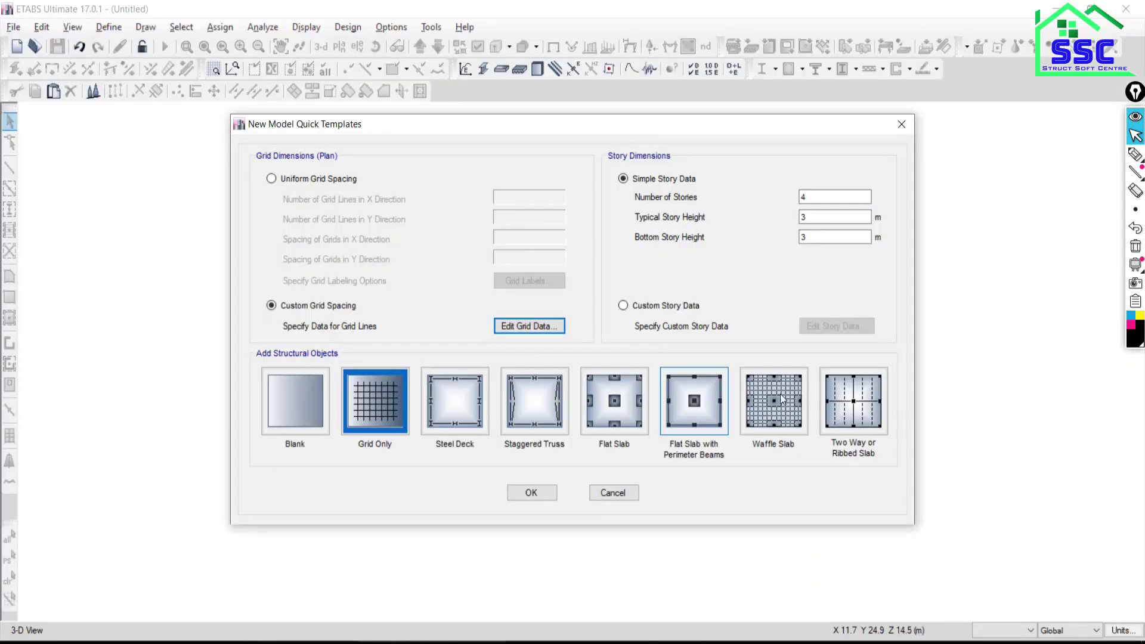
pyautogui.click(819, 198)
pyautogui.doubleClick(819, 199)
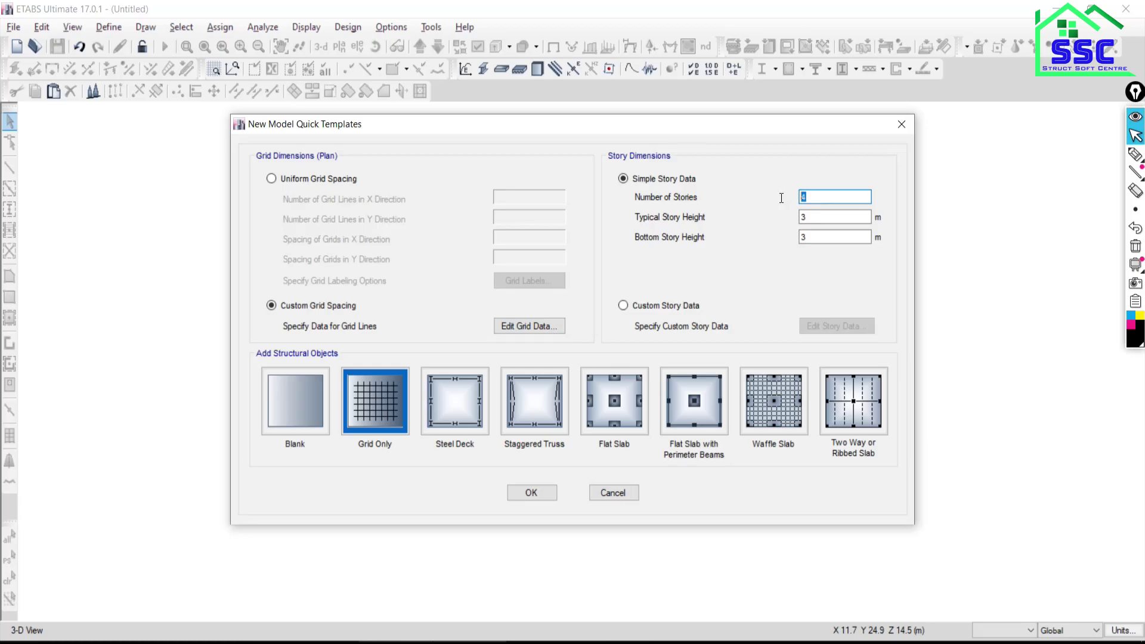
pyautogui.write('10')
pyautogui.hotkey('alt', 'Tab')
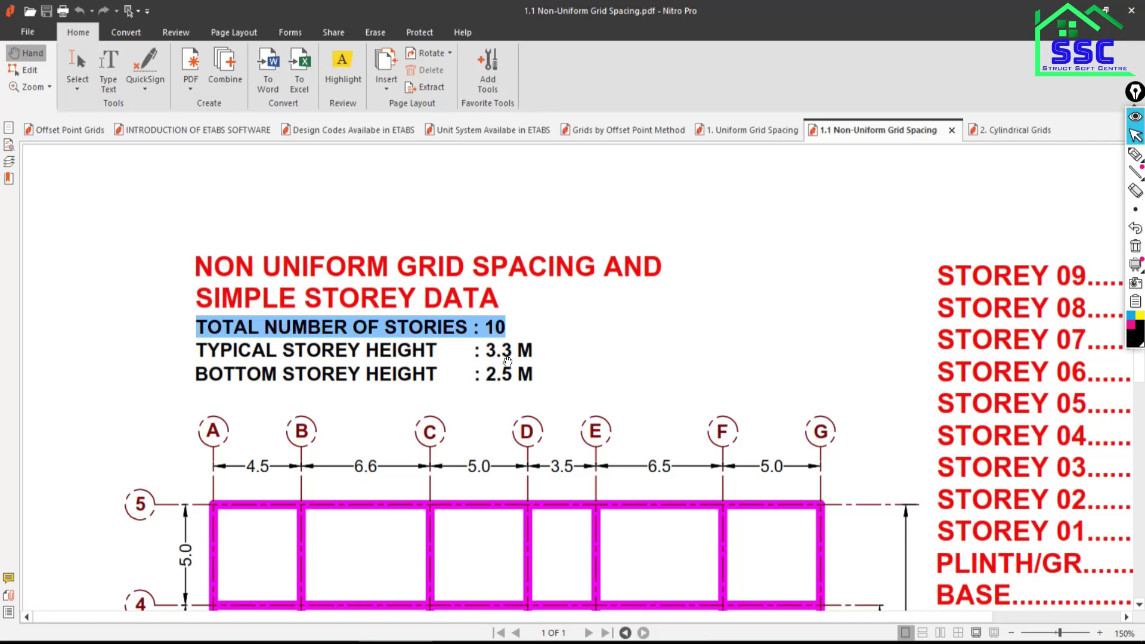
pyautogui.hotkey('alt', 'Tab')
pyautogui.doubleClick(802, 217)
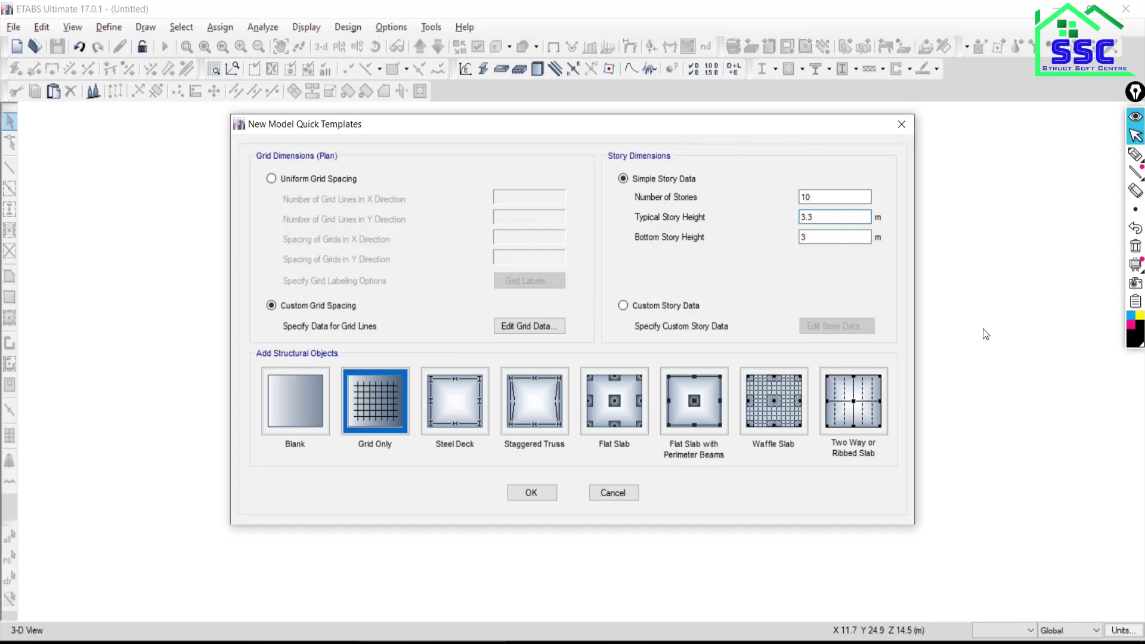
pyautogui.click(1134, 157)
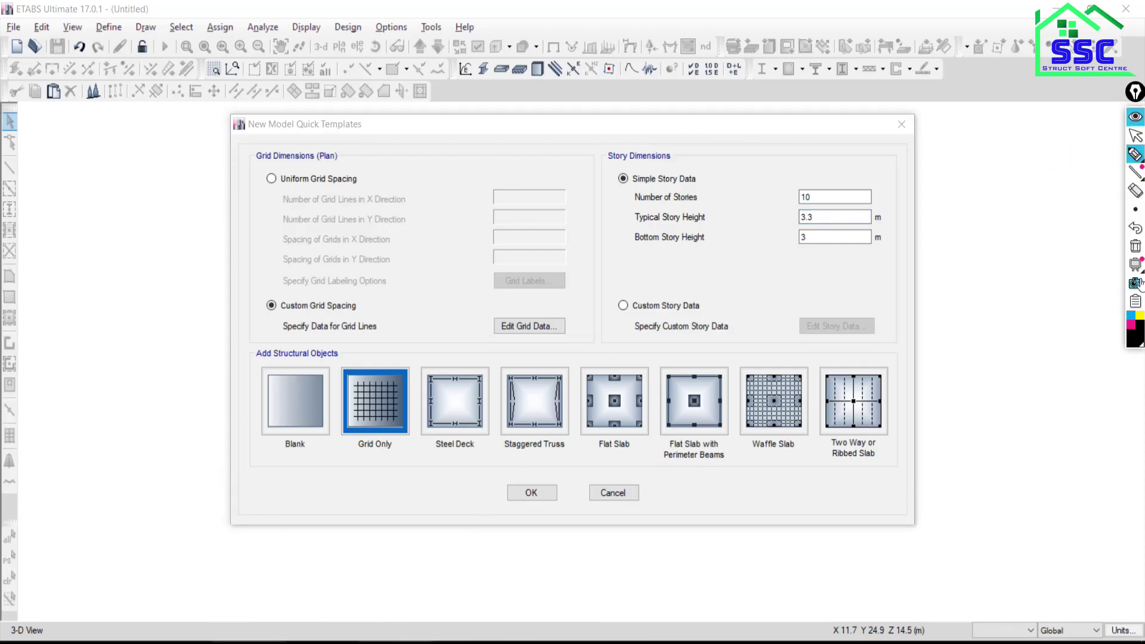
pyautogui.click(1136, 137)
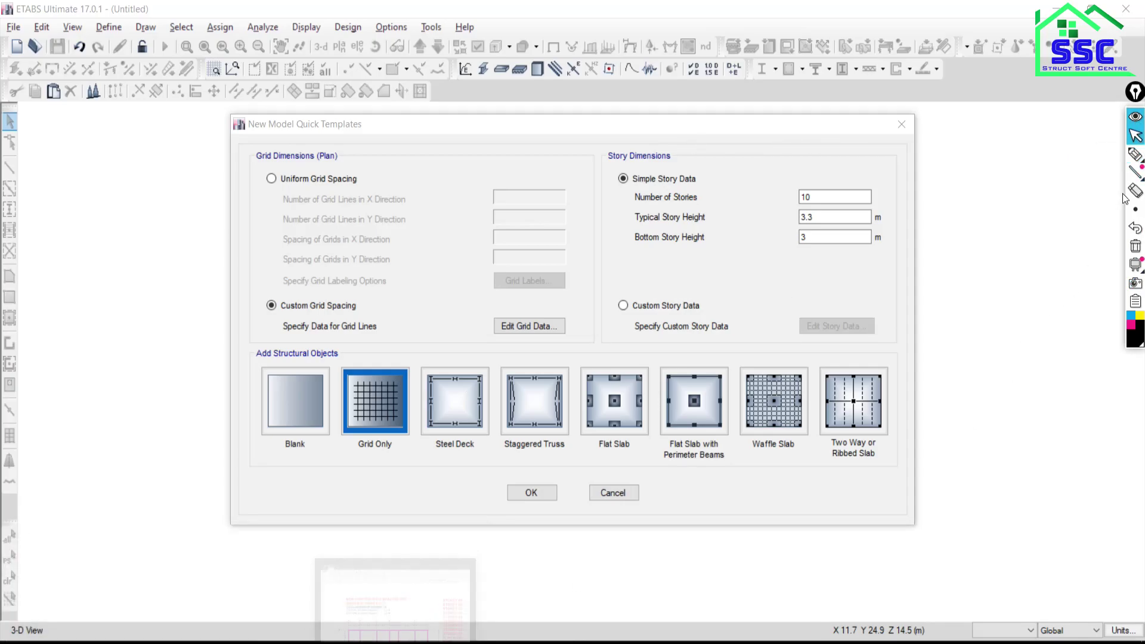
pyautogui.click(1135, 156)
pyautogui.moveTo(148, 136)
pyautogui.mouseDown()
pyautogui.moveTo(123, 580)
pyautogui.moveTo(164, 588)
pyautogui.mouseUp()
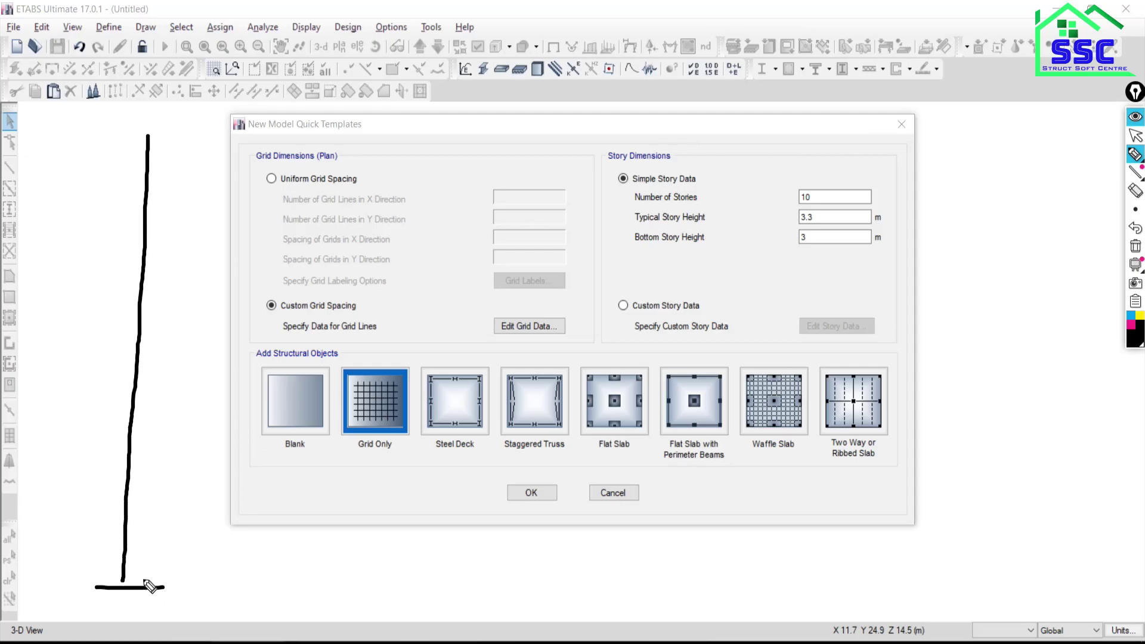
pyautogui.moveTo(127, 491); pyautogui.dragTo(164, 491)
pyautogui.moveTo(134, 401); pyautogui.dragTo(175, 397)
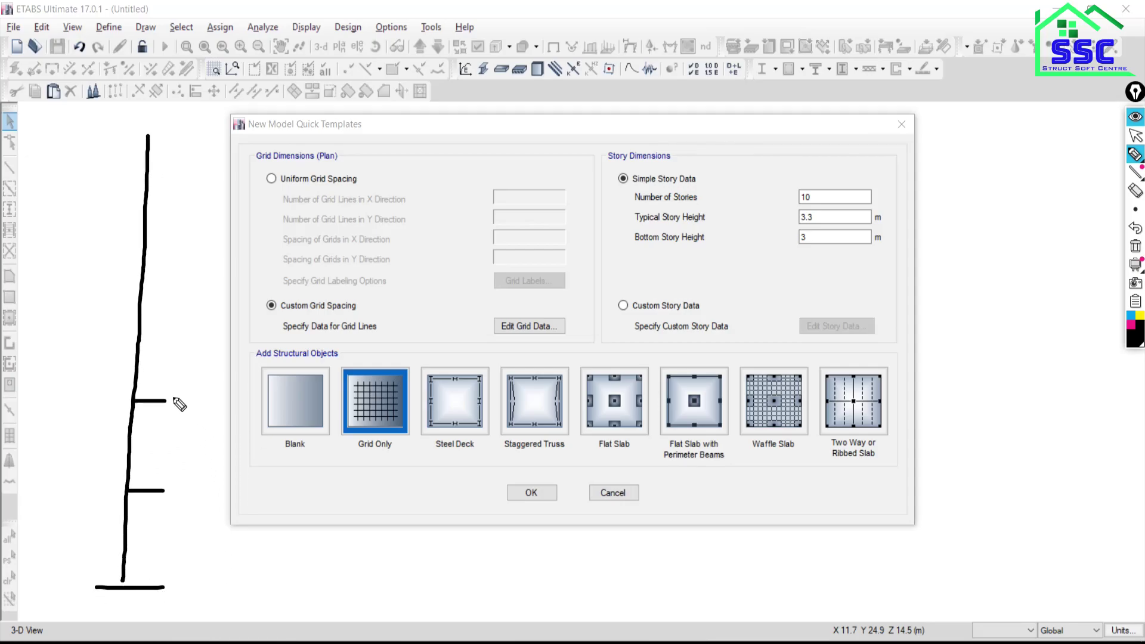
pyautogui.moveTo(144, 325); pyautogui.dragTo(185, 320)
pyautogui.moveTo(148, 256); pyautogui.dragTo(201, 251)
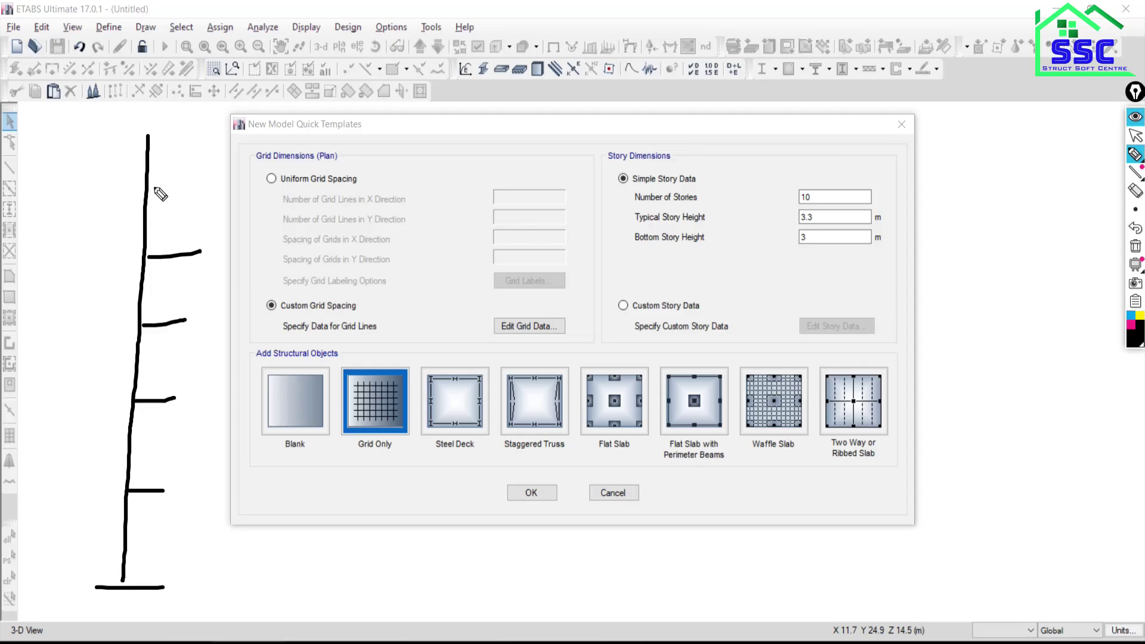
pyautogui.moveTo(148, 183); pyautogui.dragTo(218, 180)
pyautogui.moveTo(148, 136); pyautogui.dragTo(151, 109)
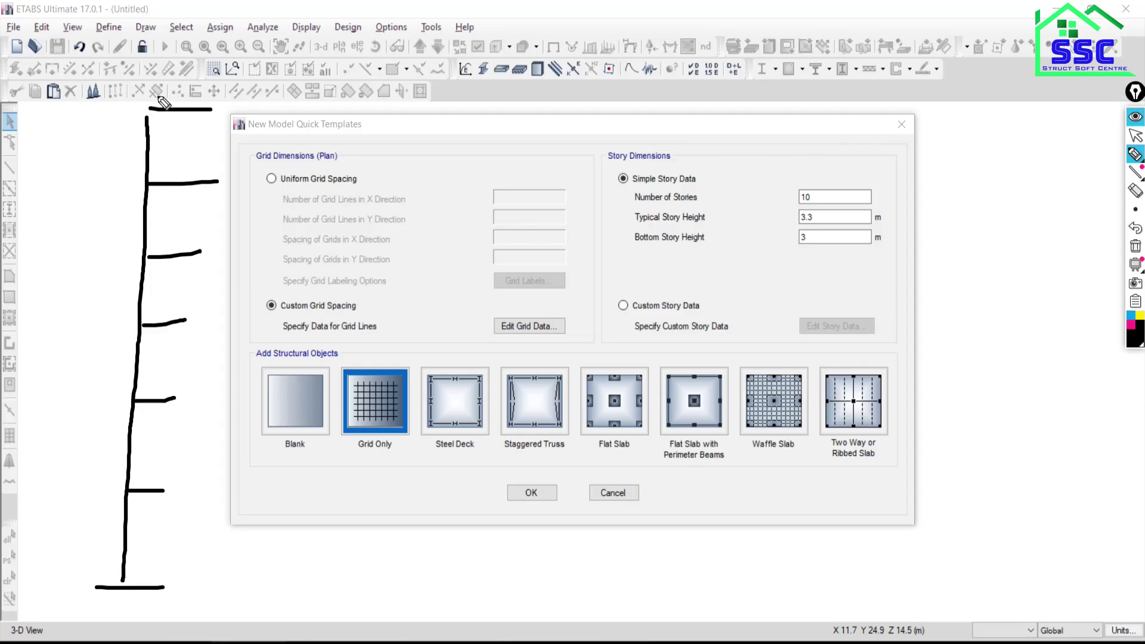
pyautogui.moveTo(153, 12); pyautogui.dragTo(145, 106)
pyautogui.moveTo(156, 12); pyautogui.dragTo(223, 20)
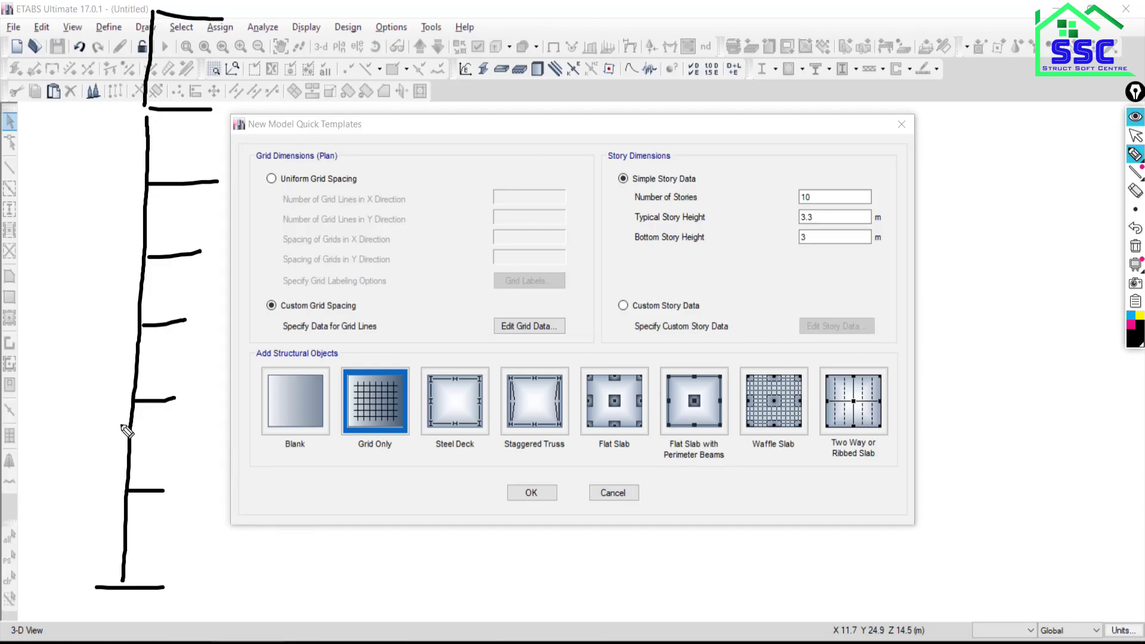
pyautogui.moveTo(185, 398)
pyautogui.mouseDown()
pyautogui.moveTo(206, 397)
pyautogui.moveTo(189, 444)
pyautogui.moveTo(194, 492)
pyautogui.mouseUp()
pyautogui.moveTo(216, 439); pyautogui.dragTo(204, 460)
pyautogui.moveTo(204, 322)
pyautogui.mouseDown()
pyautogui.moveTo(215, 344)
pyautogui.moveTo(205, 372)
pyautogui.moveTo(246, 352)
pyautogui.moveTo(260, 370)
pyautogui.mouseUp()
pyautogui.moveTo(219, 251)
pyautogui.mouseDown()
pyautogui.moveTo(213, 305)
pyautogui.moveTo(287, 293)
pyautogui.mouseUp()
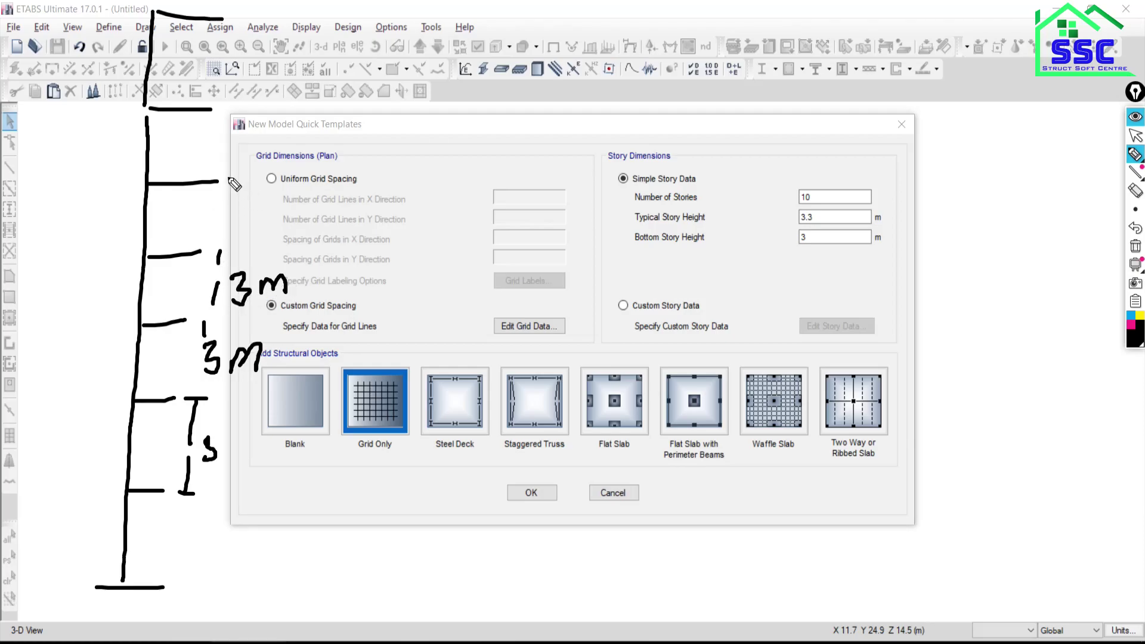
pyautogui.moveTo(227, 178)
pyautogui.mouseDown()
pyautogui.moveTo(252, 175)
pyautogui.moveTo(229, 242)
pyautogui.moveTo(282, 231)
pyautogui.mouseUp()
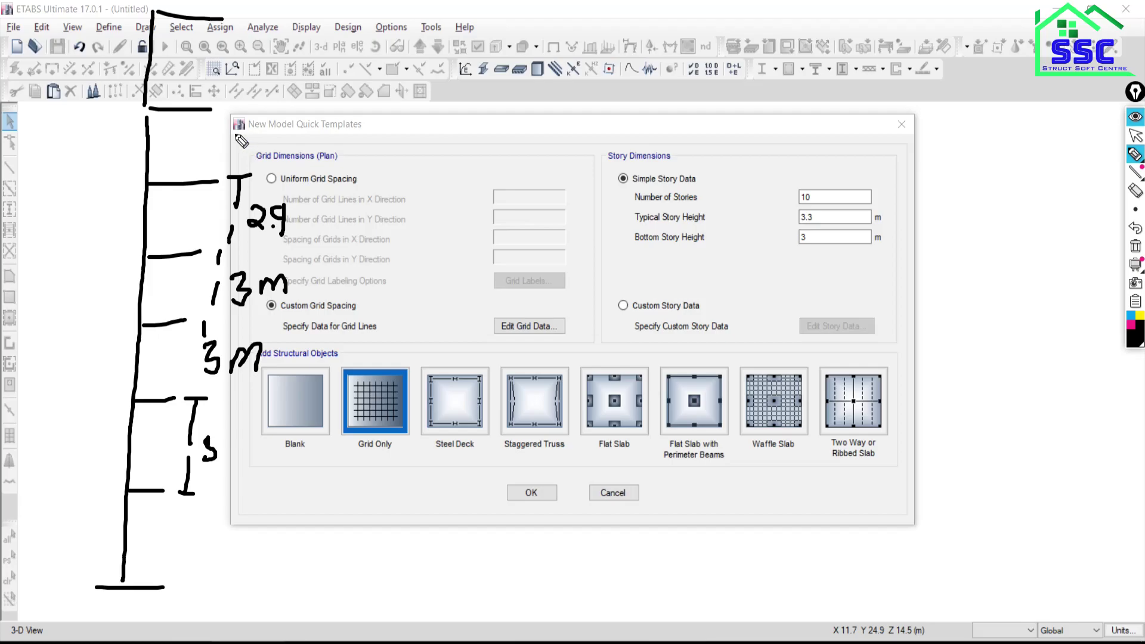
pyautogui.moveTo(235, 133); pyautogui.dragTo(236, 151)
pyautogui.moveTo(249, 53); pyautogui.dragTo(250, 76)
pyautogui.click(1135, 136)
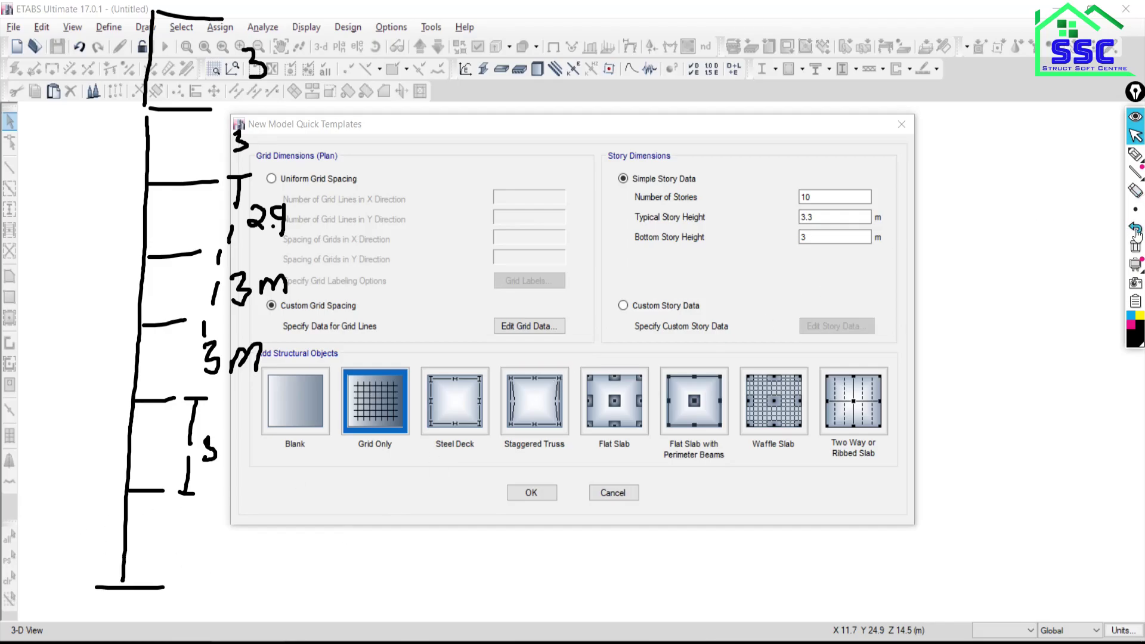
pyautogui.click(1135, 154)
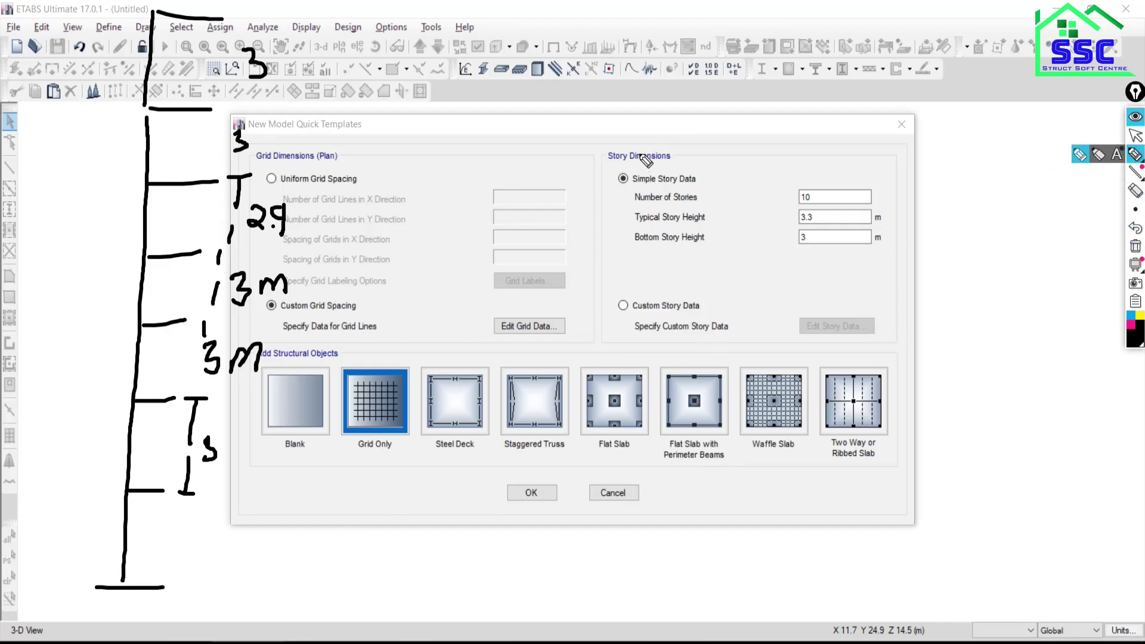
pyautogui.moveTo(644, 96)
pyautogui.mouseDown()
pyautogui.moveTo(655, 462)
pyautogui.moveTo(699, 541)
pyautogui.mouseUp()
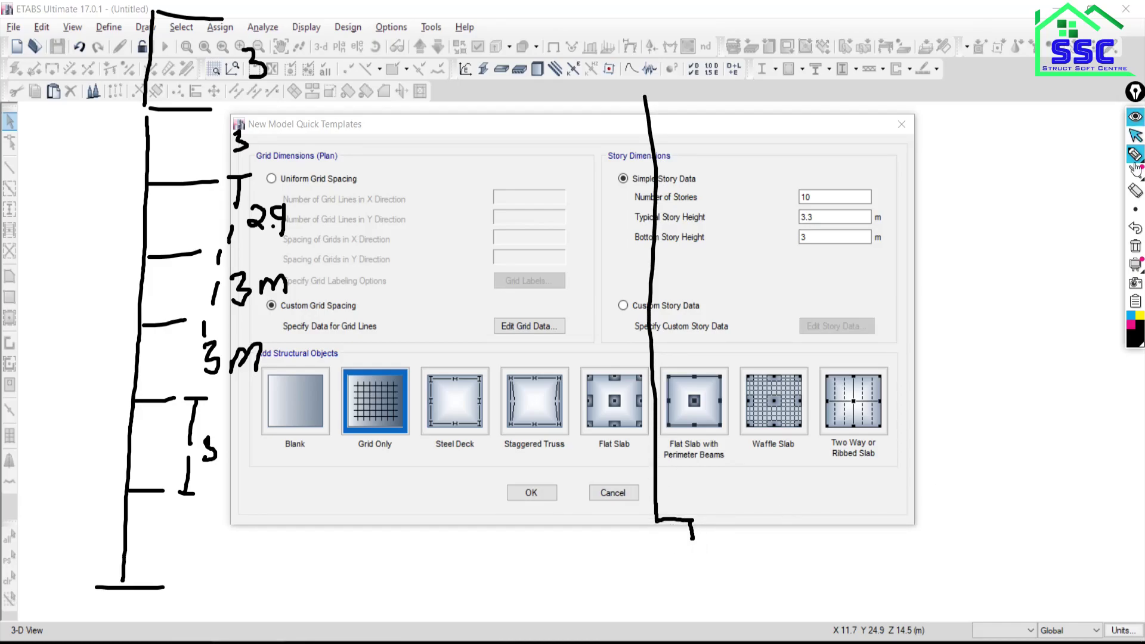
pyautogui.click(1135, 246)
pyautogui.moveTo(664, 52); pyautogui.dragTo(670, 393)
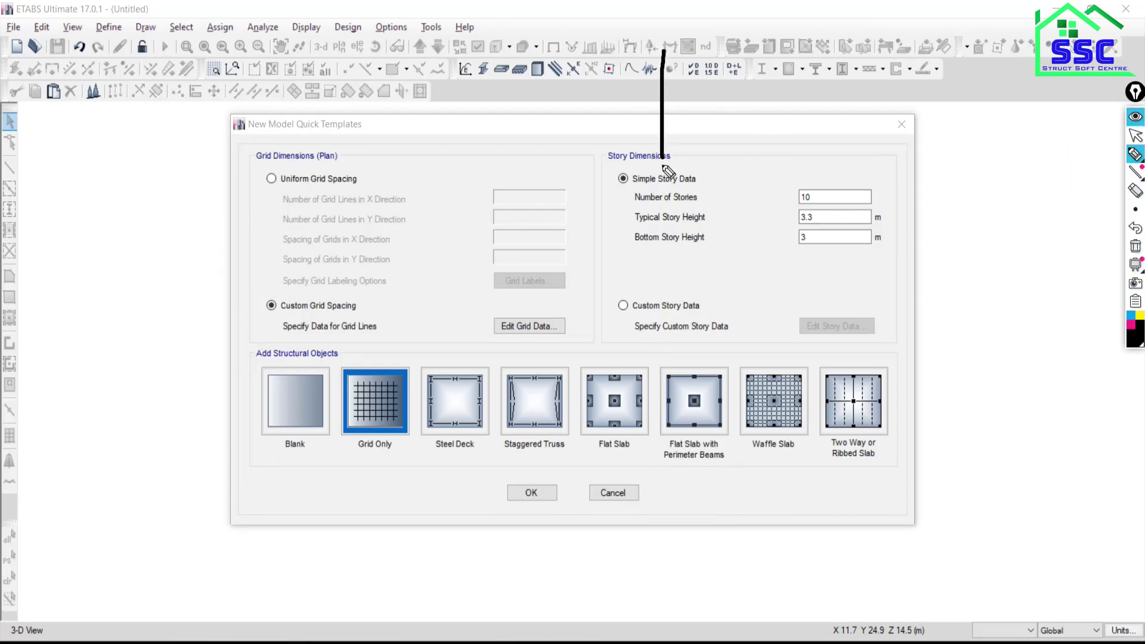
pyautogui.moveTo(681, 50)
pyautogui.mouseDown()
pyautogui.moveTo(686, 398)
pyautogui.moveTo(602, 412)
pyautogui.moveTo(603, 432)
pyautogui.moveTo(583, 433)
pyautogui.moveTo(583, 461)
pyautogui.mouseUp()
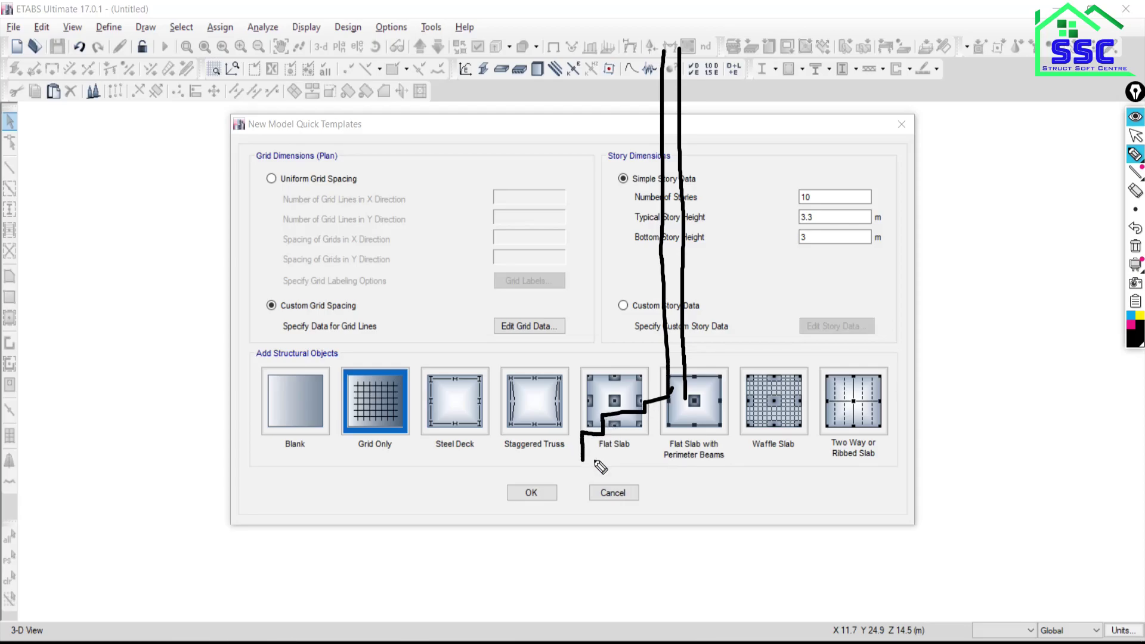
# Sketch a column with plinth and lower level lines in on-screen ink
pyautogui.click(1135, 246)
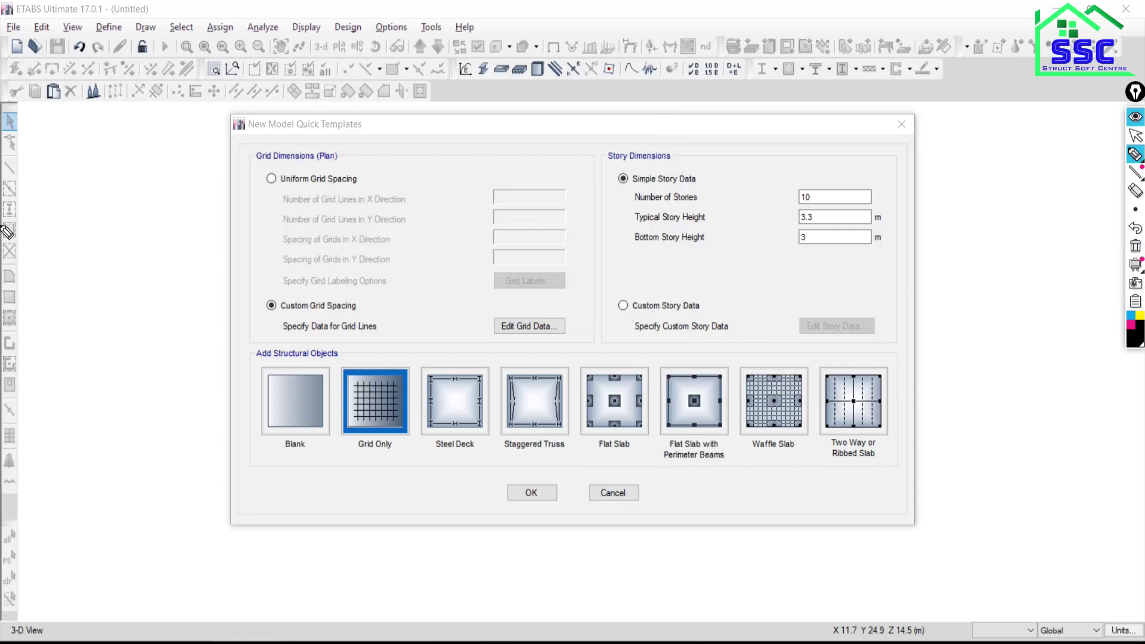
pyautogui.moveTo(105, 104)
pyautogui.mouseDown()
pyautogui.moveTo(103, 345)
pyautogui.moveTo(125, 167)
pyautogui.moveTo(122, 346)
pyautogui.moveTo(162, 346)
pyautogui.moveTo(172, 384)
pyautogui.moveTo(77, 384)
pyautogui.moveTo(47, 337)
pyautogui.moveTo(106, 346)
pyautogui.mouseUp()
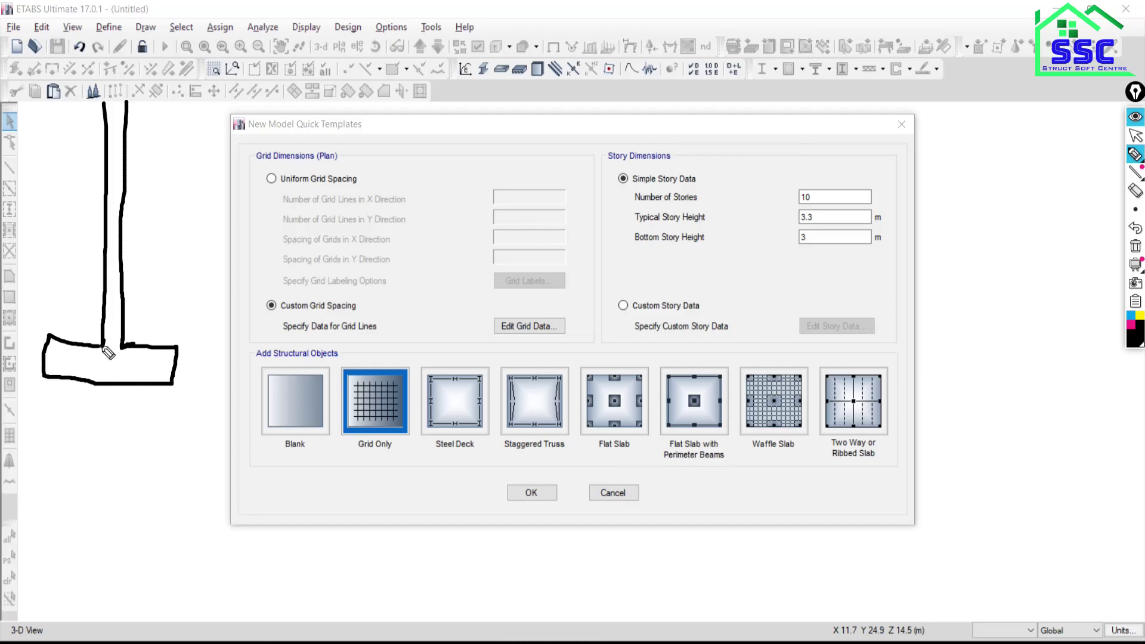
pyautogui.moveTo(127, 127)
pyautogui.mouseDown()
pyautogui.moveTo(223, 122)
pyautogui.moveTo(263, 143)
pyautogui.moveTo(288, 112)
pyautogui.moveTo(266, 118)
pyautogui.mouseUp()
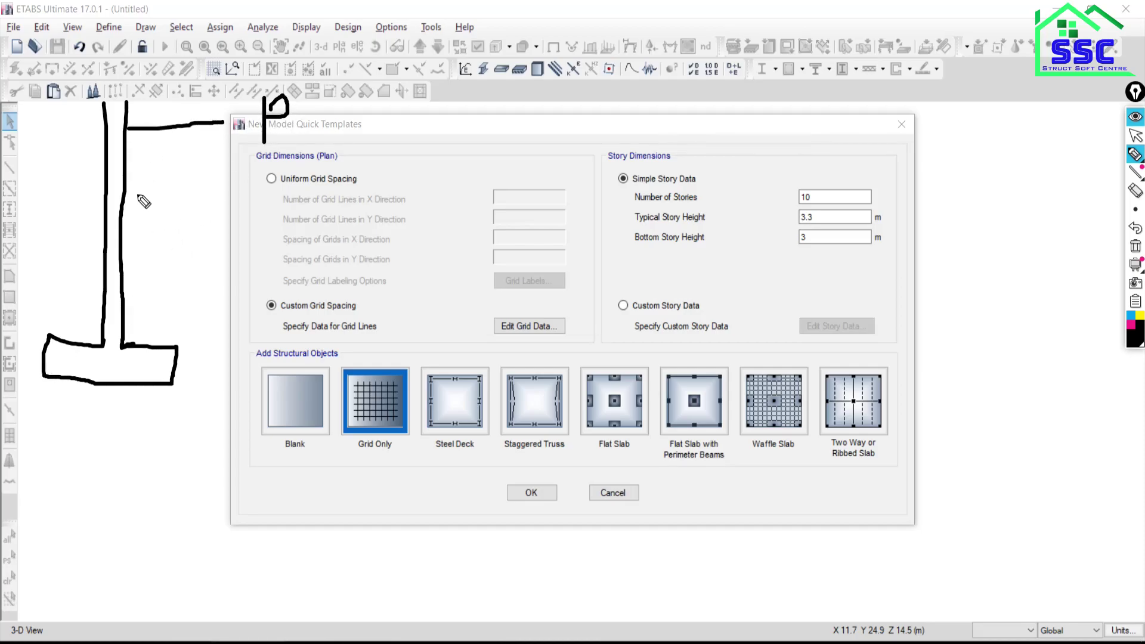
pyautogui.moveTo(123, 192)
pyautogui.mouseDown()
pyautogui.moveTo(234, 190)
pyautogui.moveTo(255, 207)
pyautogui.mouseUp()
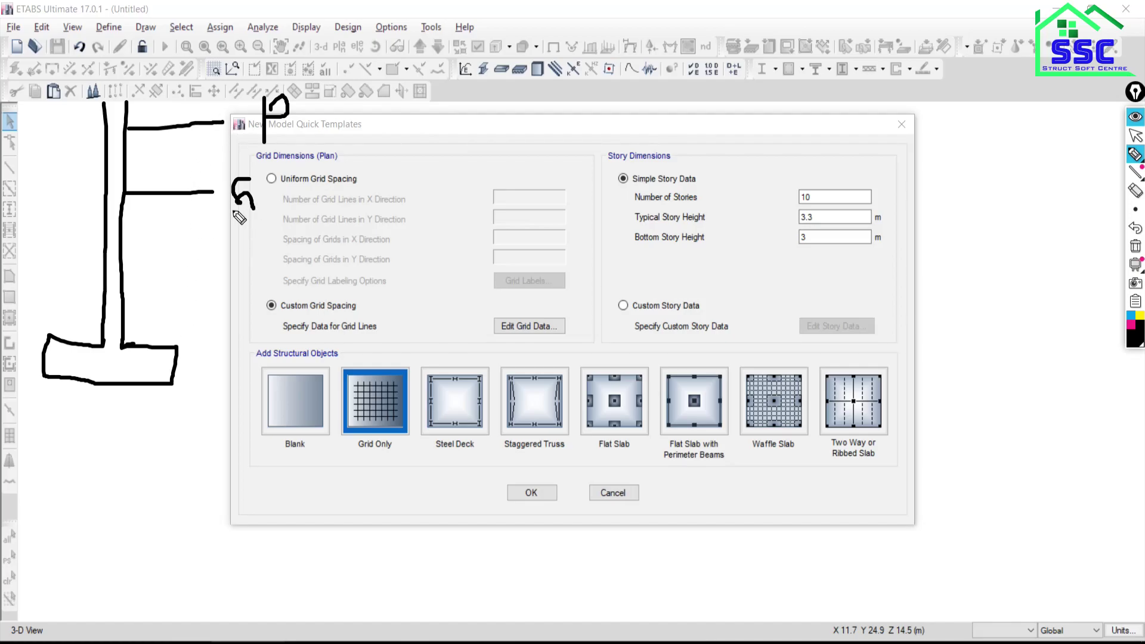
pyautogui.moveTo(130, 197); pyautogui.dragTo(213, 191)
pyautogui.moveTo(314, 113)
pyautogui.mouseDown()
pyautogui.moveTo(364, 111)
pyautogui.moveTo(395, 142)
pyautogui.moveTo(391, 123)
pyautogui.mouseUp()
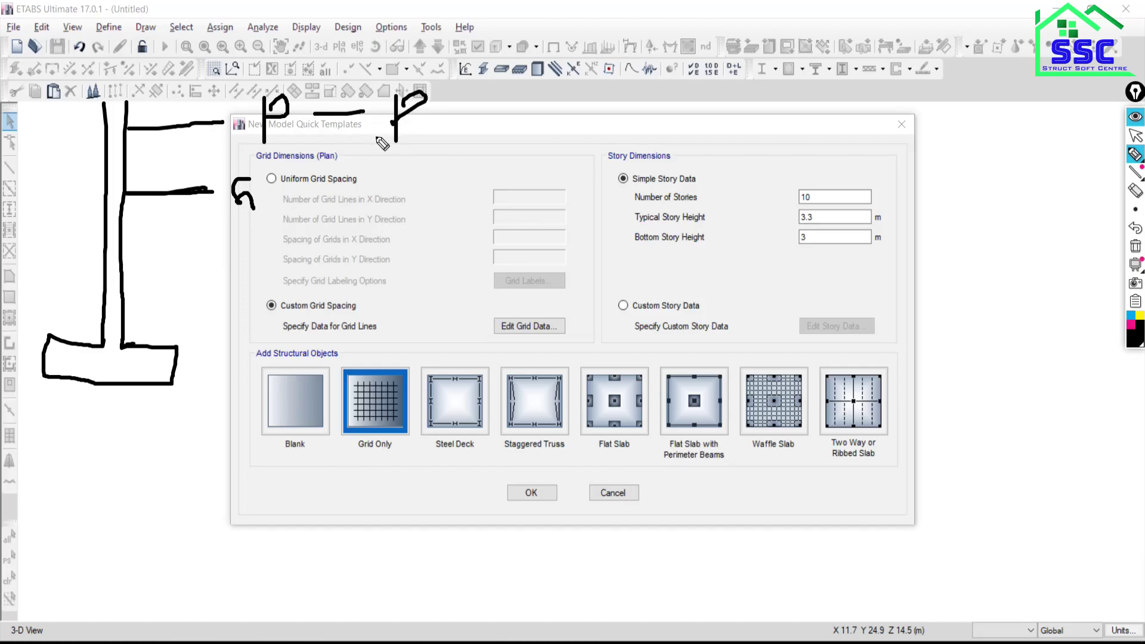
pyautogui.click(1136, 203)
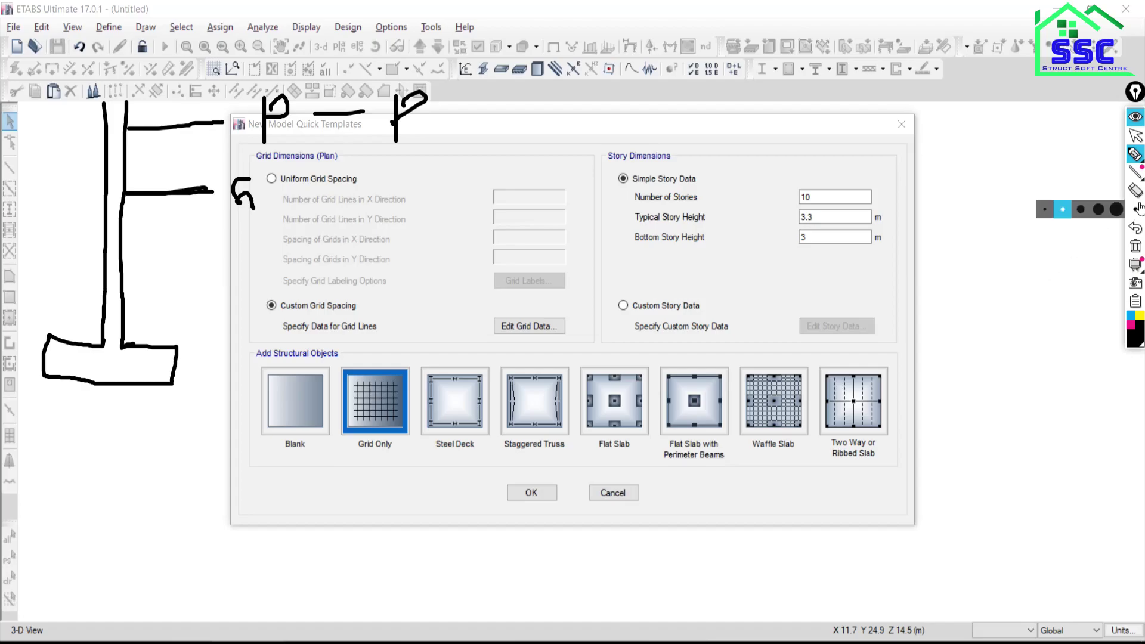
pyautogui.click(1135, 191)
pyautogui.click(193, 194)
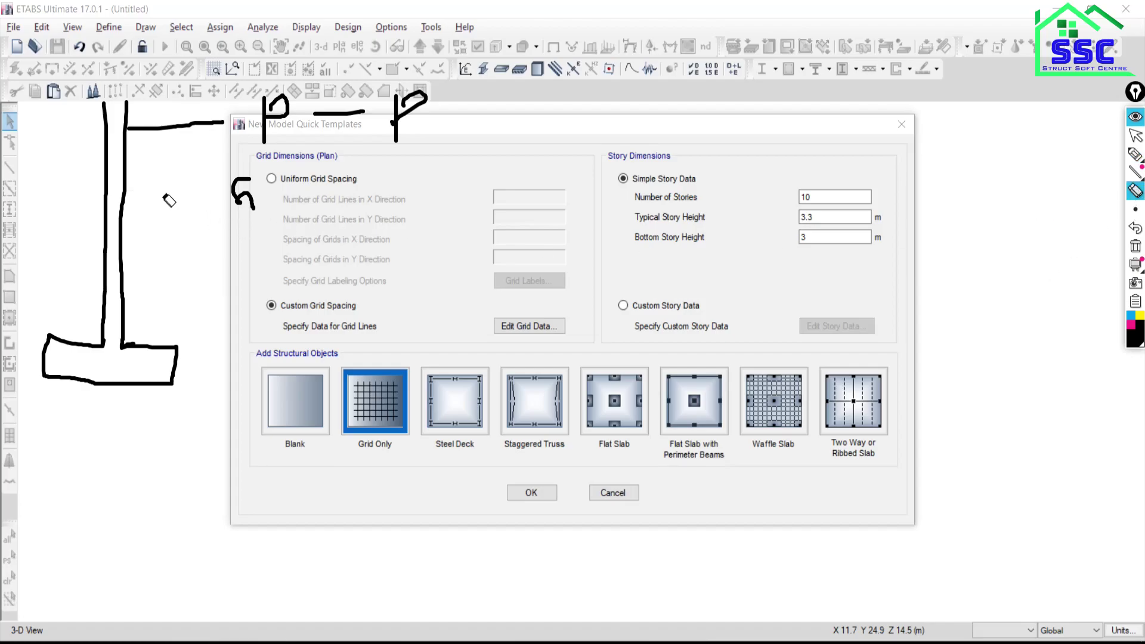
pyautogui.click(1134, 155)
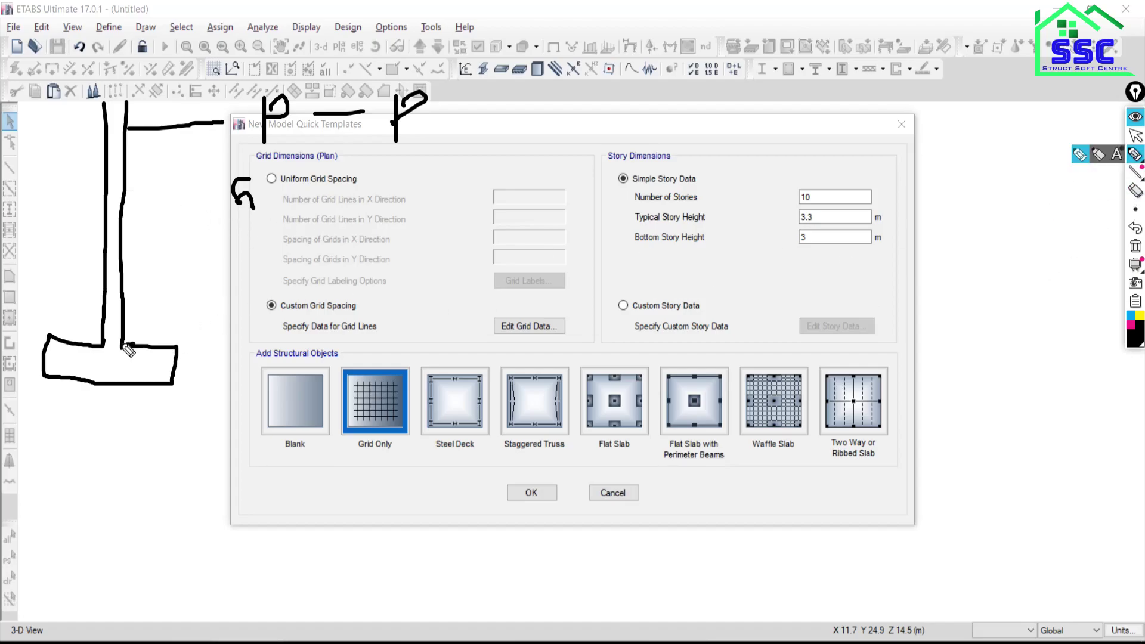
# Mark the bottom-height dimension down to ground, then enter a 2.5 m Bottom Story Height
pyautogui.moveTo(128, 351); pyautogui.dragTo(223, 347)
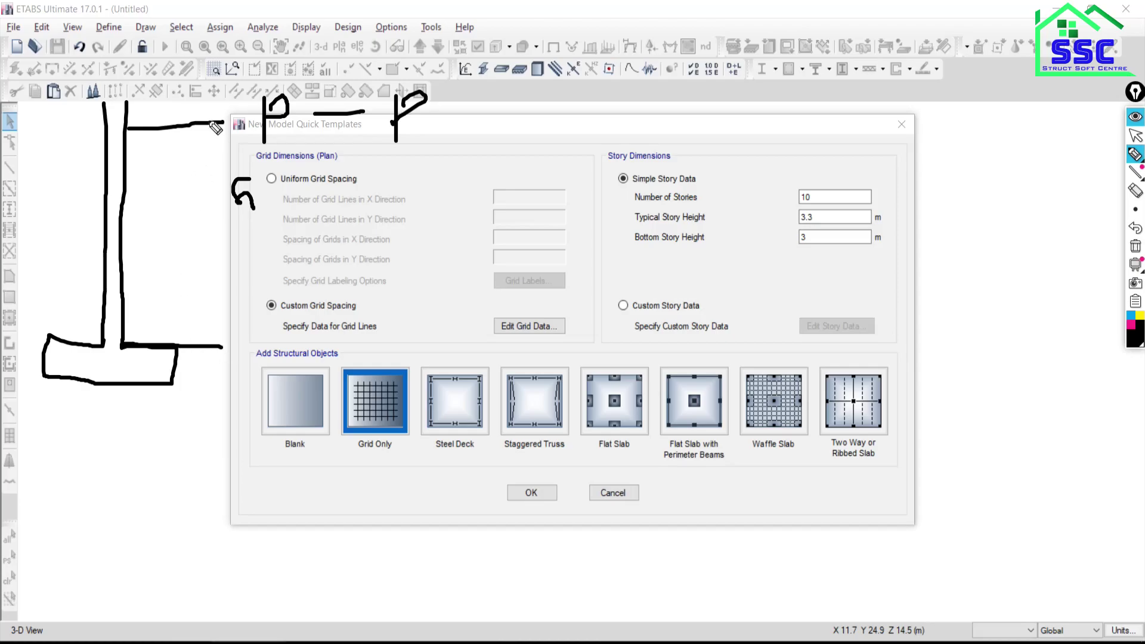
pyautogui.moveTo(209, 123); pyautogui.dragTo(203, 195)
pyautogui.moveTo(204, 277)
pyautogui.mouseDown()
pyautogui.moveTo(204, 345)
pyautogui.moveTo(186, 367)
pyautogui.mouseUp()
pyautogui.moveTo(215, 102); pyautogui.dragTo(192, 137)
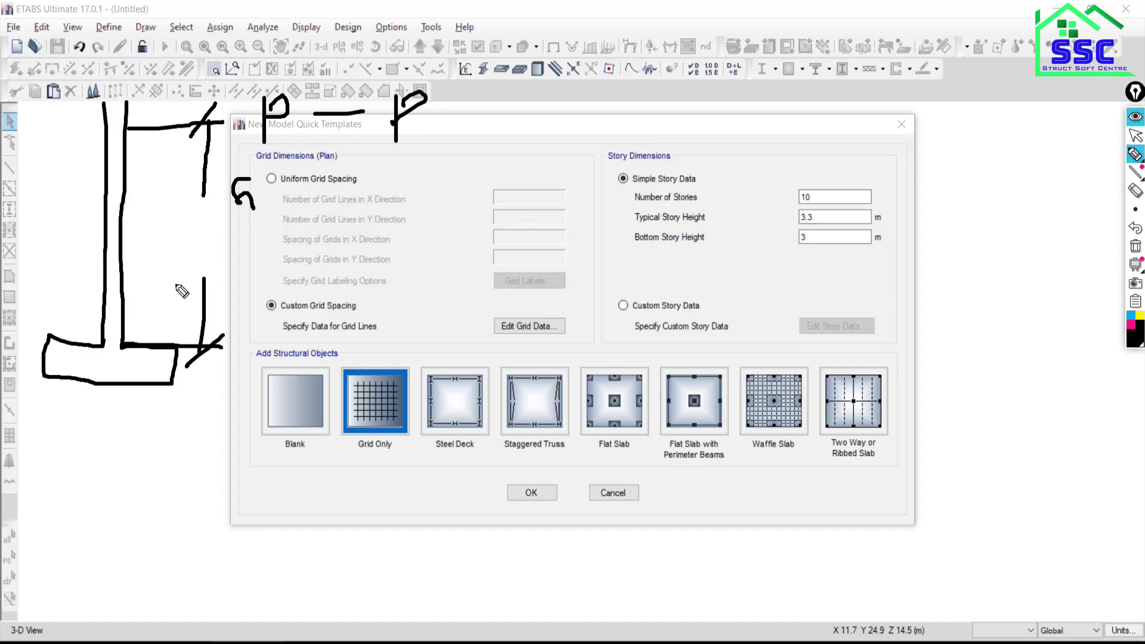
pyautogui.moveTo(202, 235)
pyautogui.mouseDown()
pyautogui.moveTo(197, 271)
pyautogui.moveTo(269, 254)
pyautogui.mouseUp()
pyautogui.moveTo(278, 238)
pyautogui.mouseDown()
pyautogui.moveTo(276, 262)
pyautogui.moveTo(290, 250)
pyautogui.mouseUp()
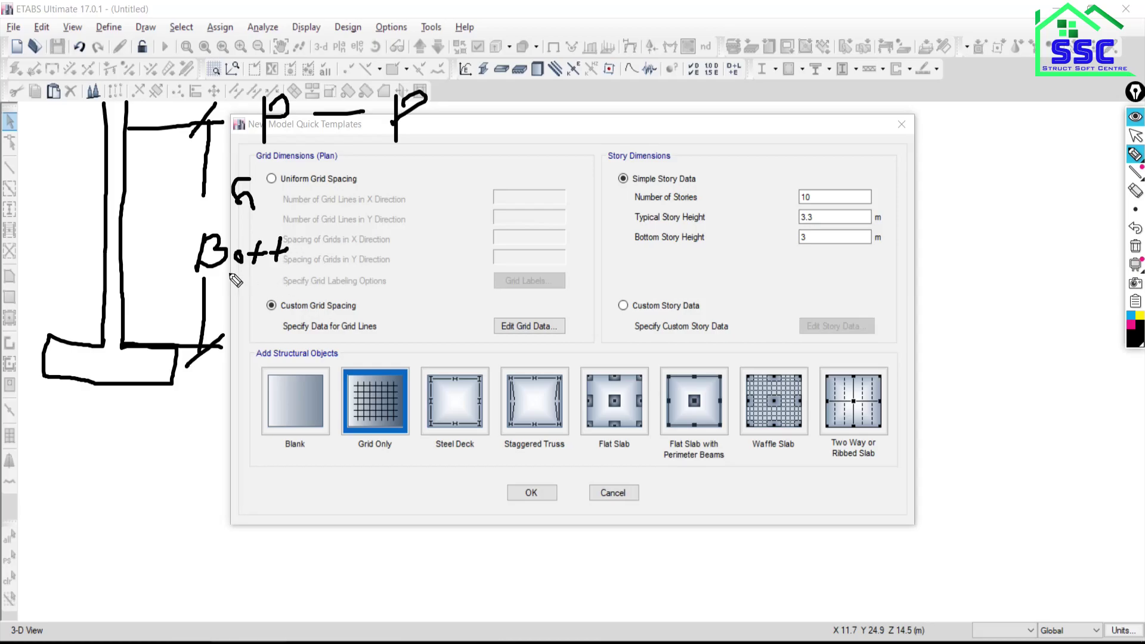
pyautogui.moveTo(128, 347); pyautogui.dragTo(208, 345)
pyautogui.moveTo(129, 129); pyautogui.dragTo(214, 121)
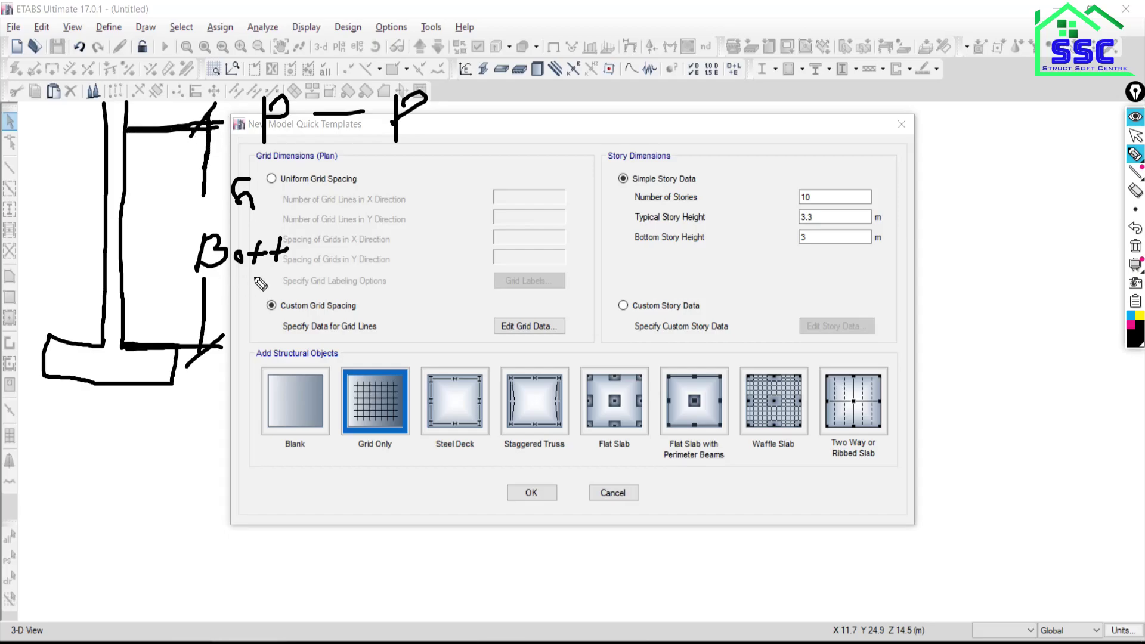
pyautogui.moveTo(301, 249)
pyautogui.mouseDown()
pyautogui.moveTo(344, 251)
pyautogui.moveTo(355, 262)
pyautogui.mouseUp()
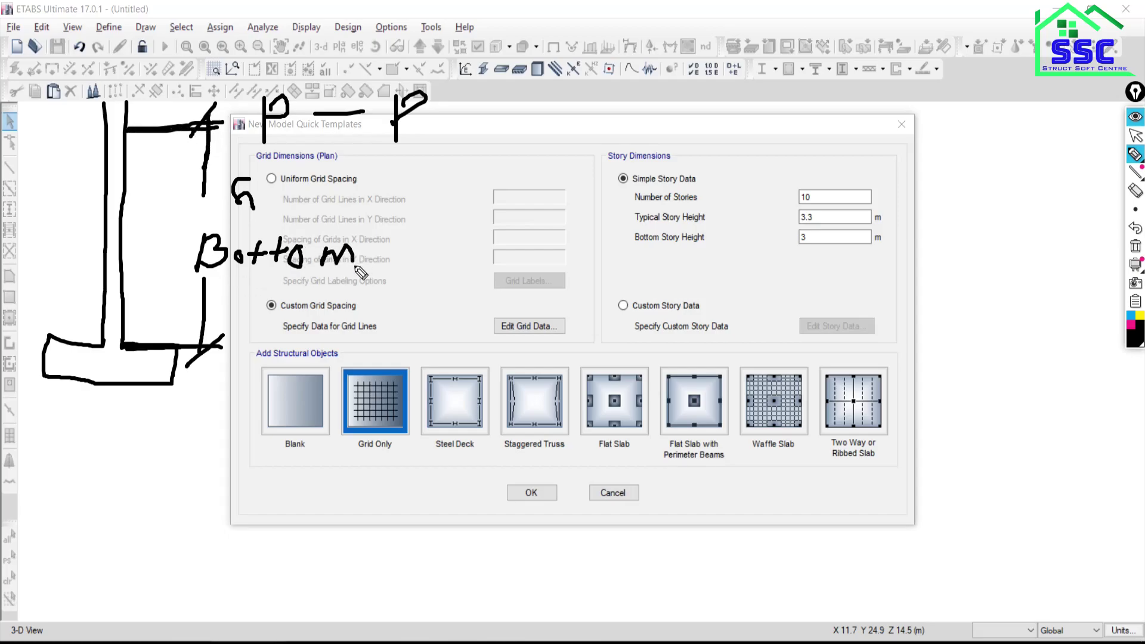
pyautogui.click(1136, 136)
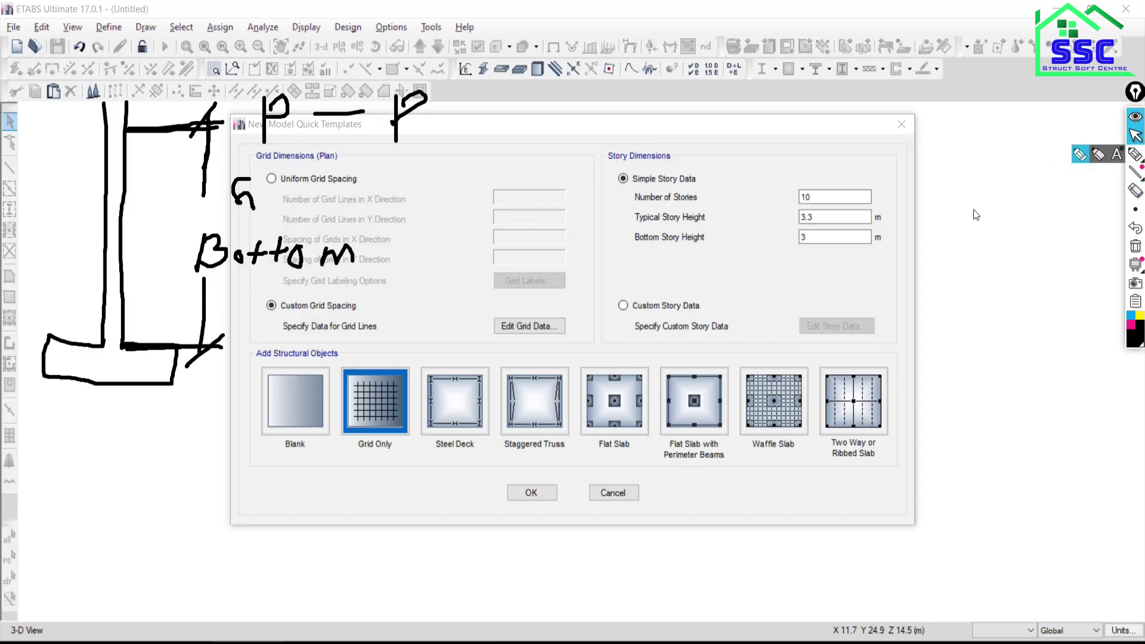
pyautogui.click(1135, 248)
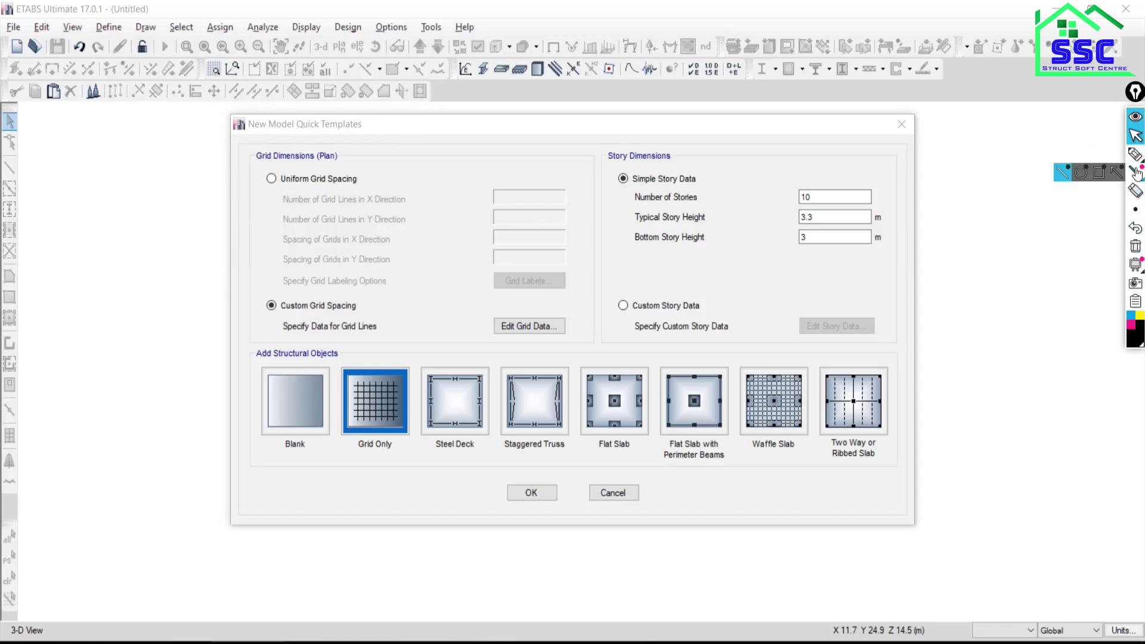
pyautogui.doubleClick(811, 237)
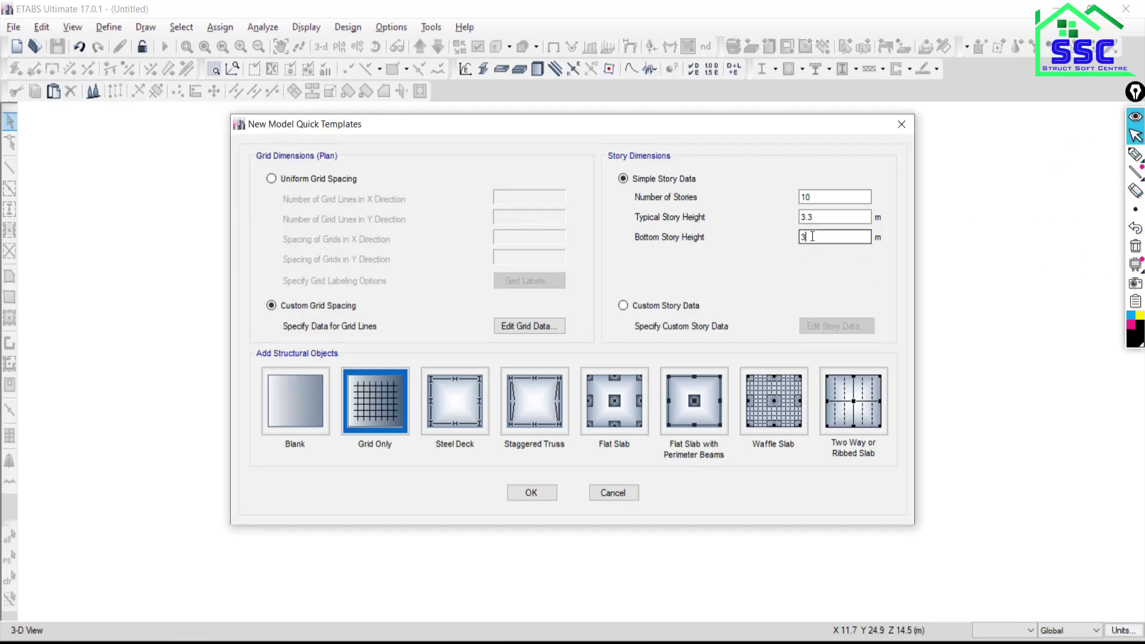
pyautogui.write('2.5')
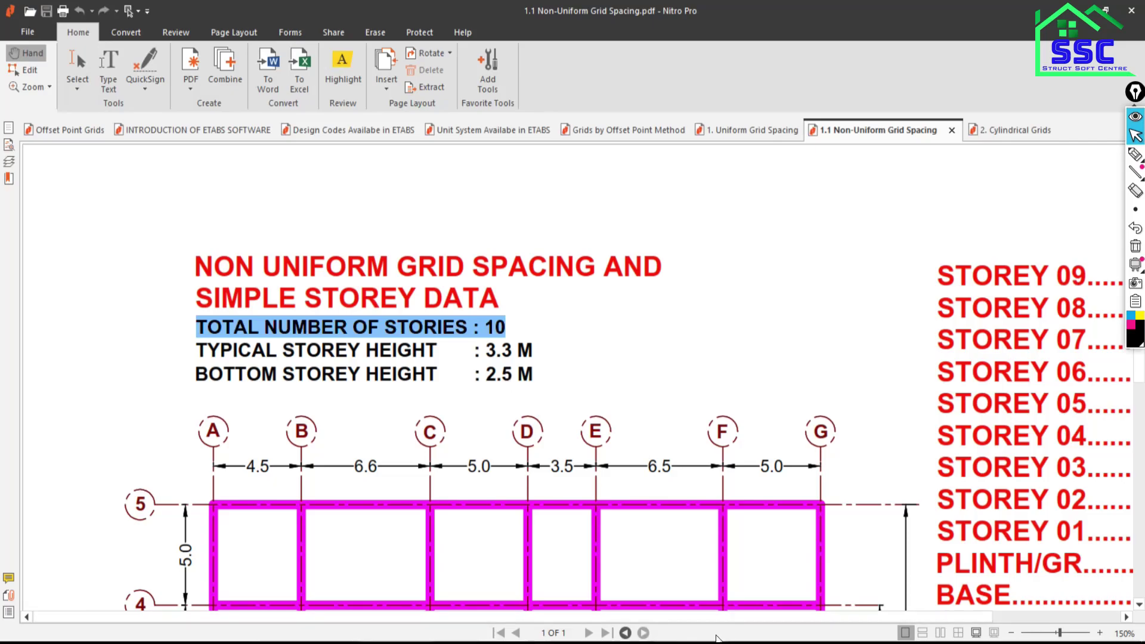
# Pan the PDF to read the 2.5 m plinth and 3.3 m storey heights, then return to ETABS
pyautogui.hscroll(4, 1016, 613)
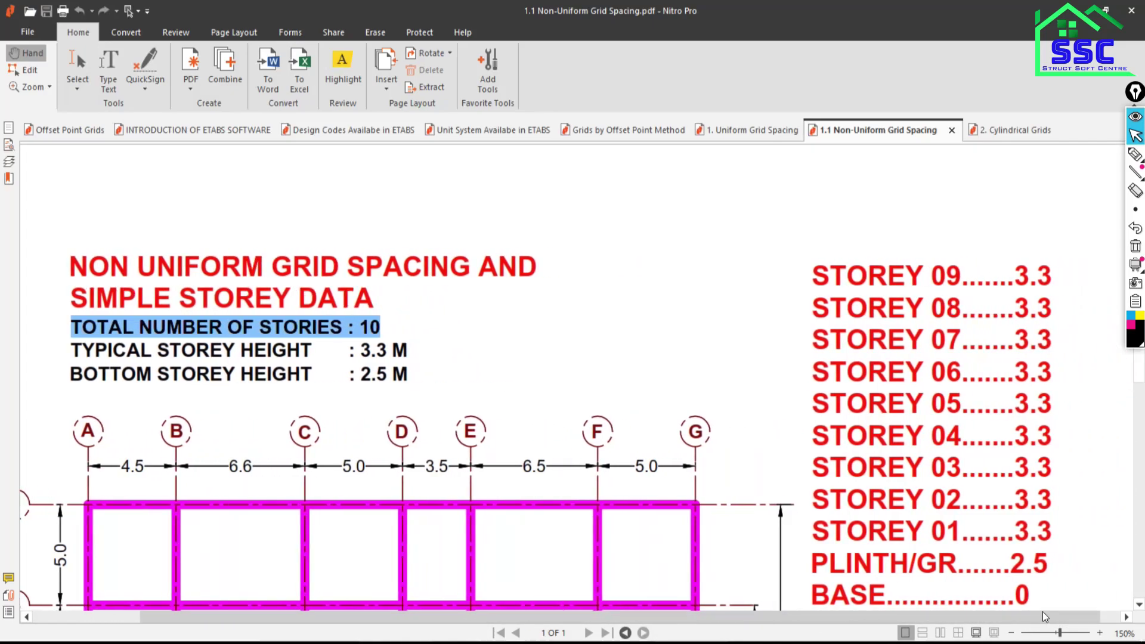
pyautogui.scroll(-3, 1037, 485)
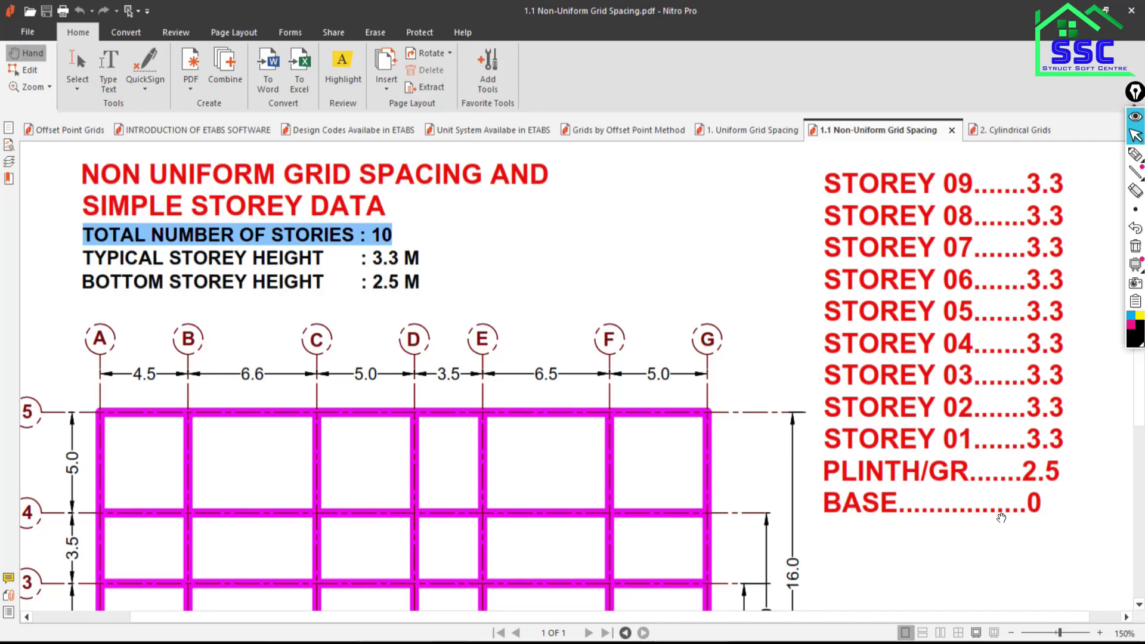
pyautogui.hotkey('alt', 'Tab')
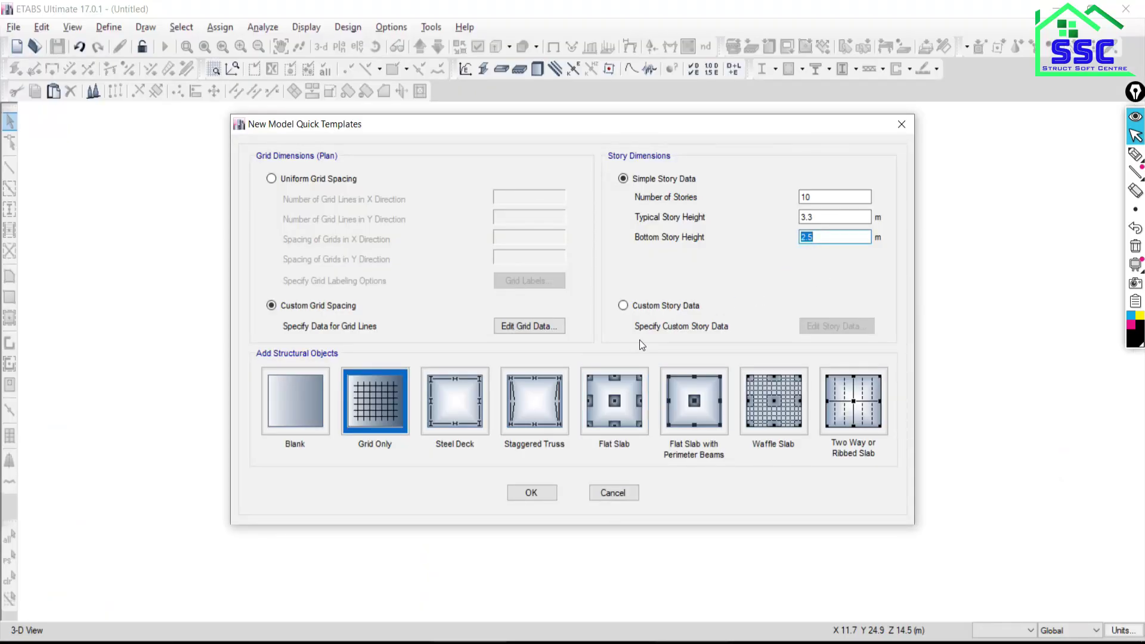
# Switch to Custom Story Data and bring up the Story Data table
pyautogui.click(623, 307)
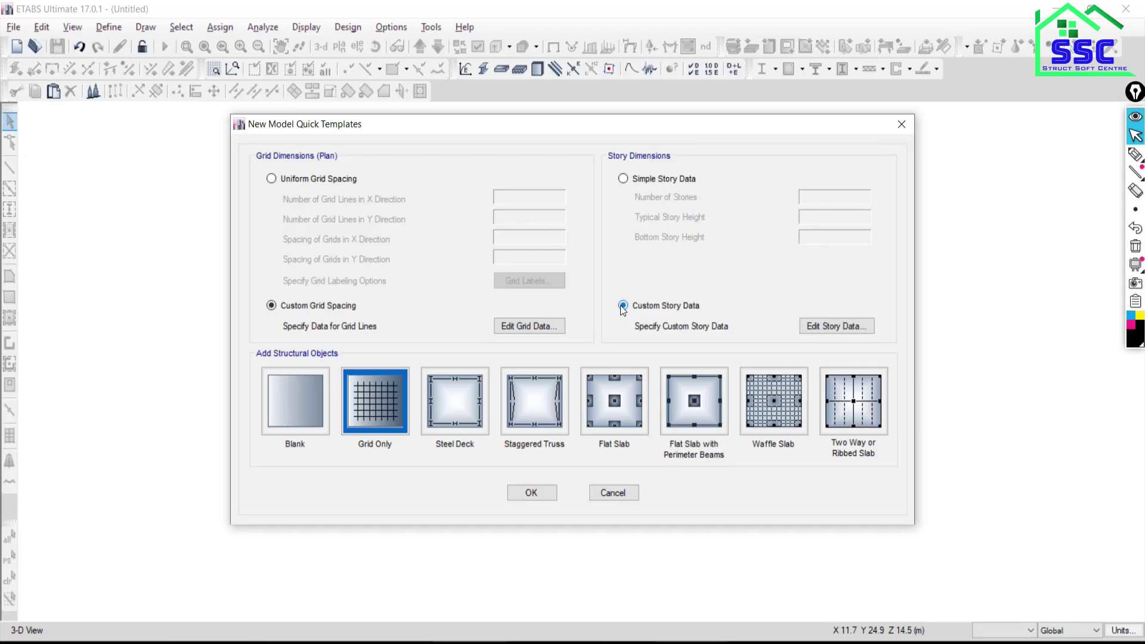
pyautogui.click(836, 327)
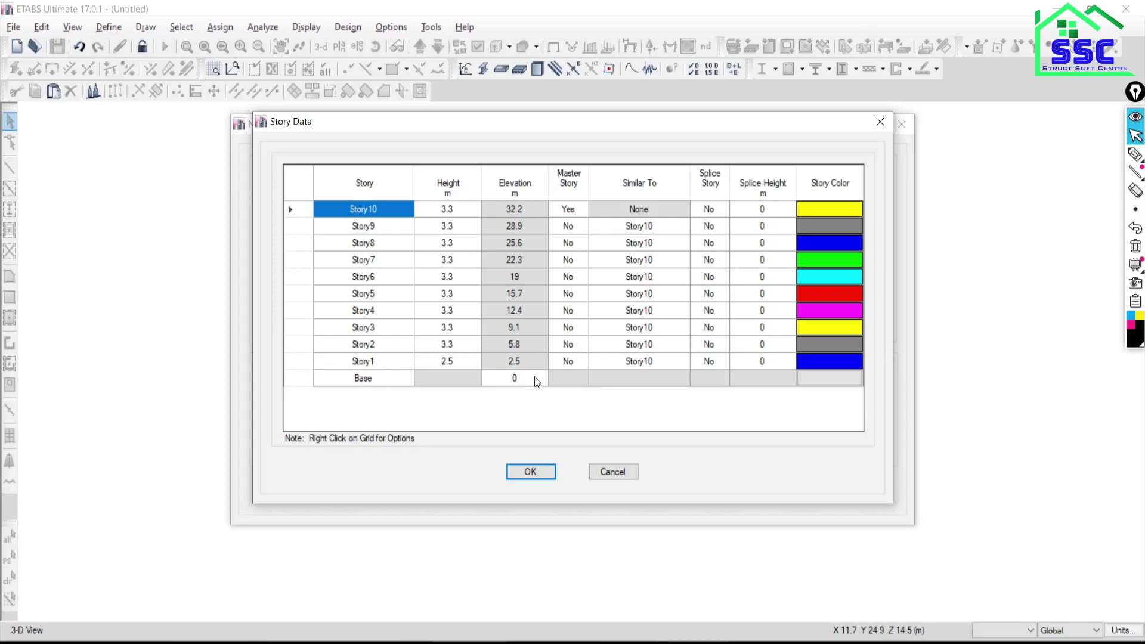
# Rename Story1 to Story4 as Plinth, S1, S2 and S3
pyautogui.doubleClick(359, 362)
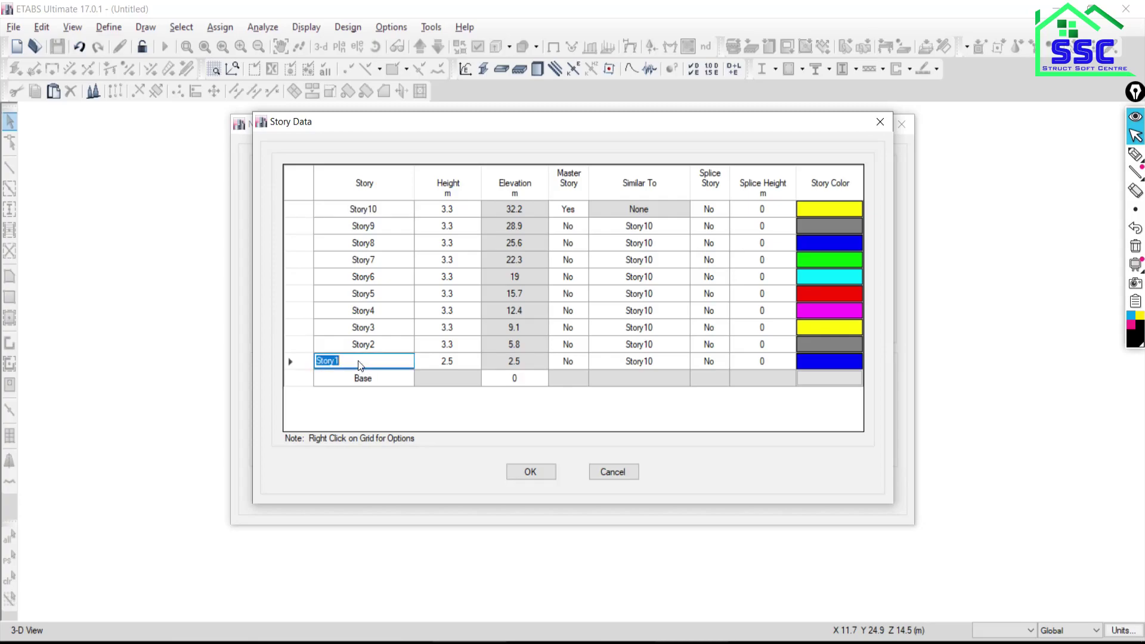
pyautogui.write('Pl')
pyautogui.write('inth')
pyautogui.click(367, 345)
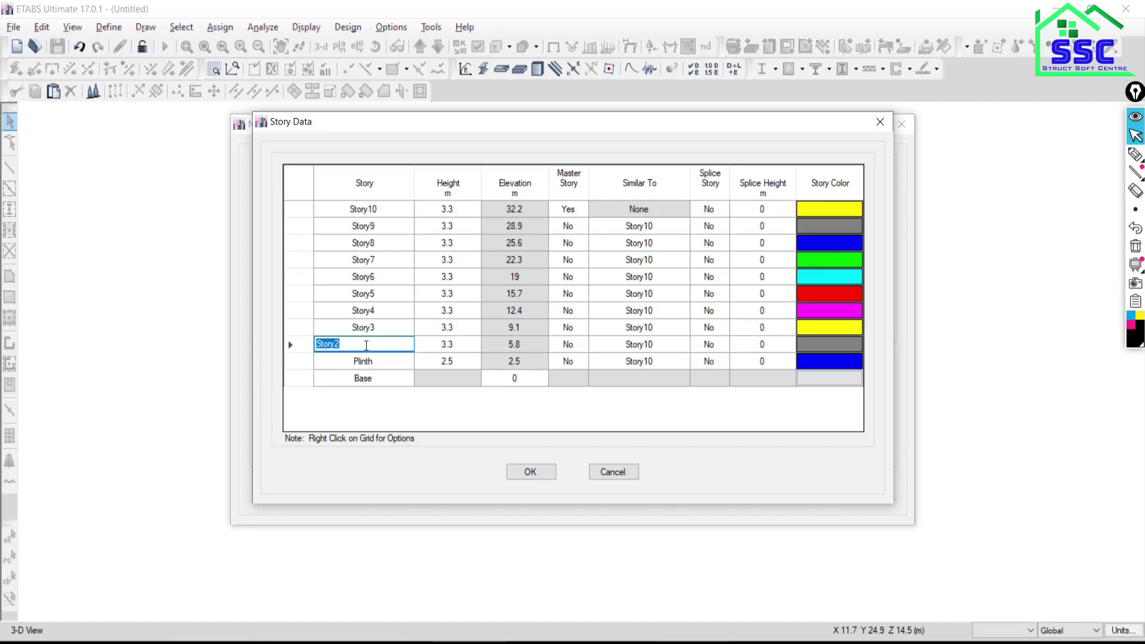
pyautogui.write('S1')
pyautogui.click(382, 328)
pyautogui.write('S')
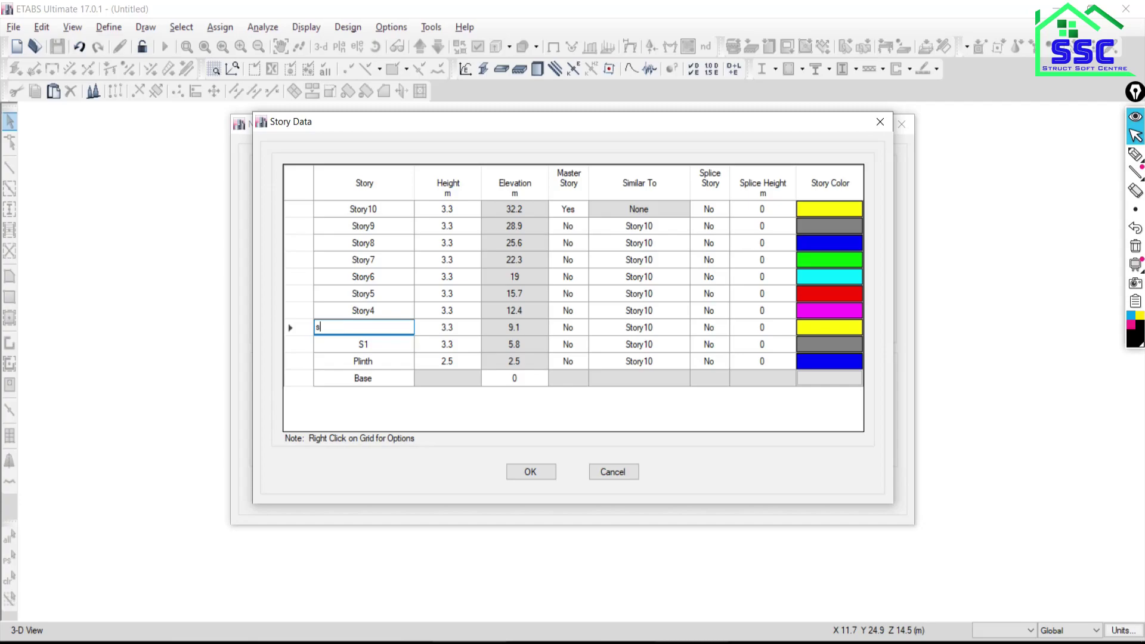
pyautogui.press('BackSpace')
pyautogui.write('S2')
pyautogui.click(365, 309)
pyautogui.write('S')
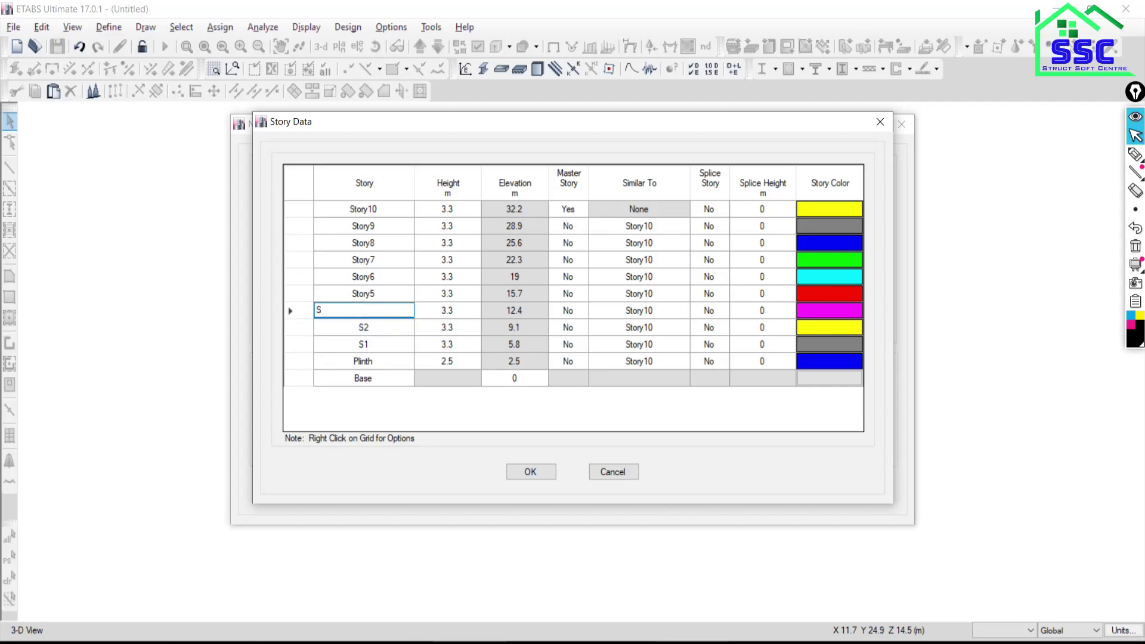
pyautogui.write('3')
# Rename Story5 through Story10 as S4, S5, S6, S7, S8 and S9
pyautogui.click(364, 294)
pyautogui.write('S')
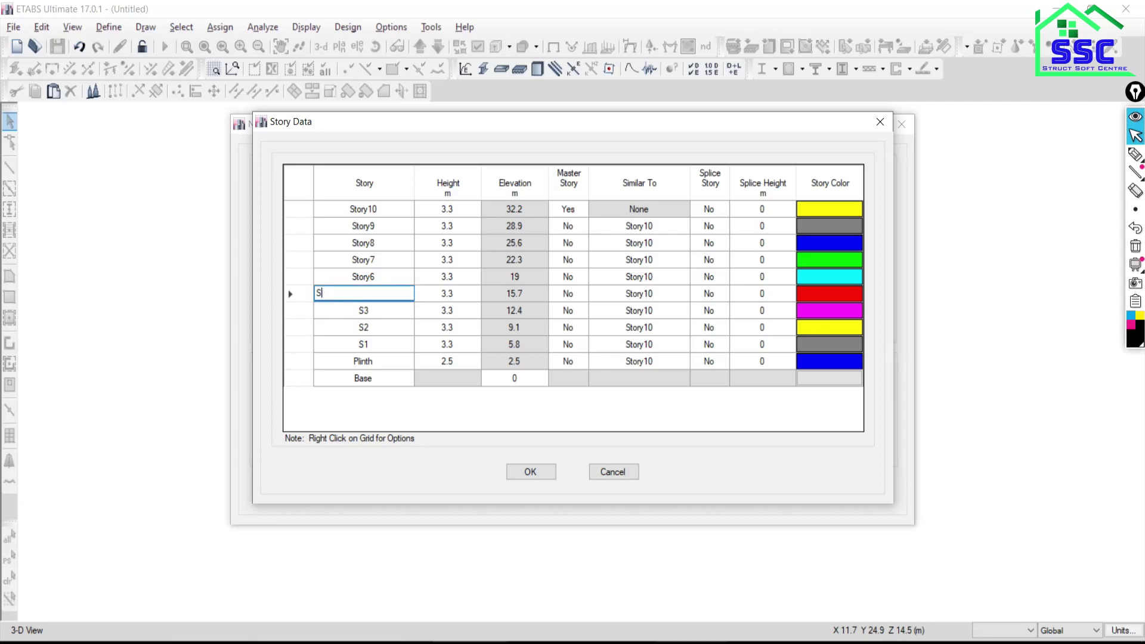
pyautogui.write('4')
pyautogui.click(366, 282)
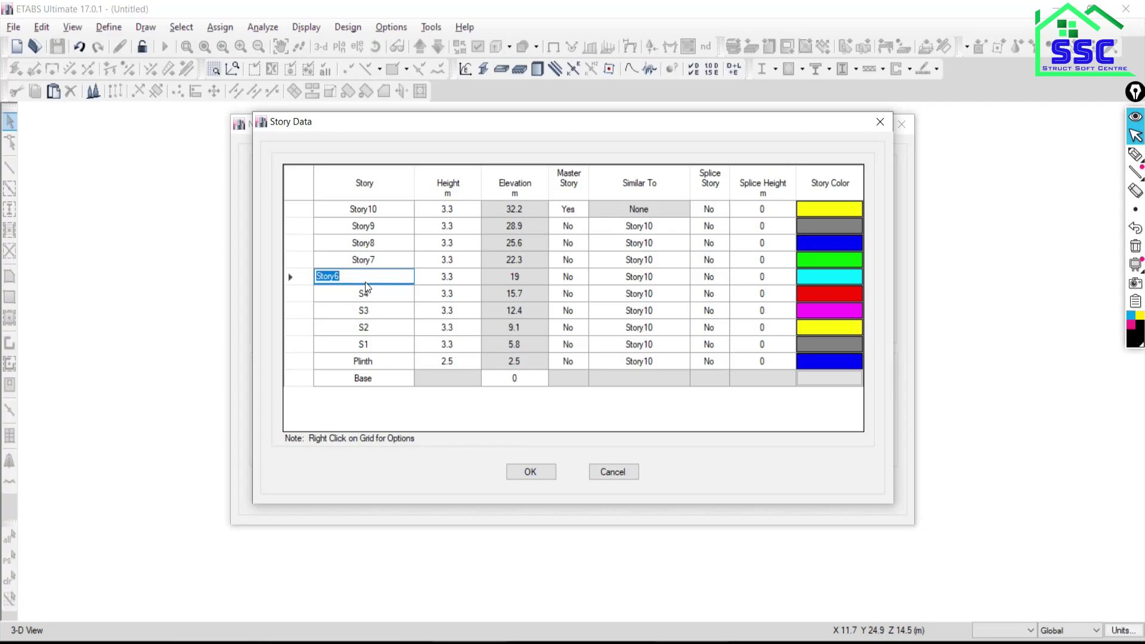
pyautogui.write('S5')
pyautogui.click(370, 260)
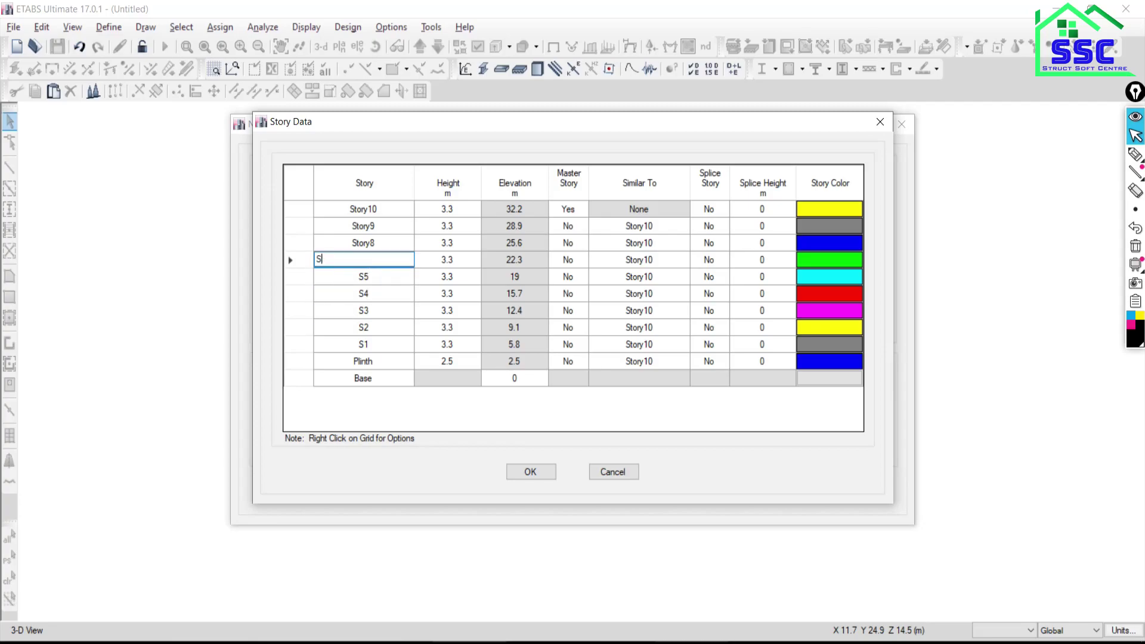
pyautogui.write('S6')
pyautogui.click(364, 243)
pyautogui.write('S6')
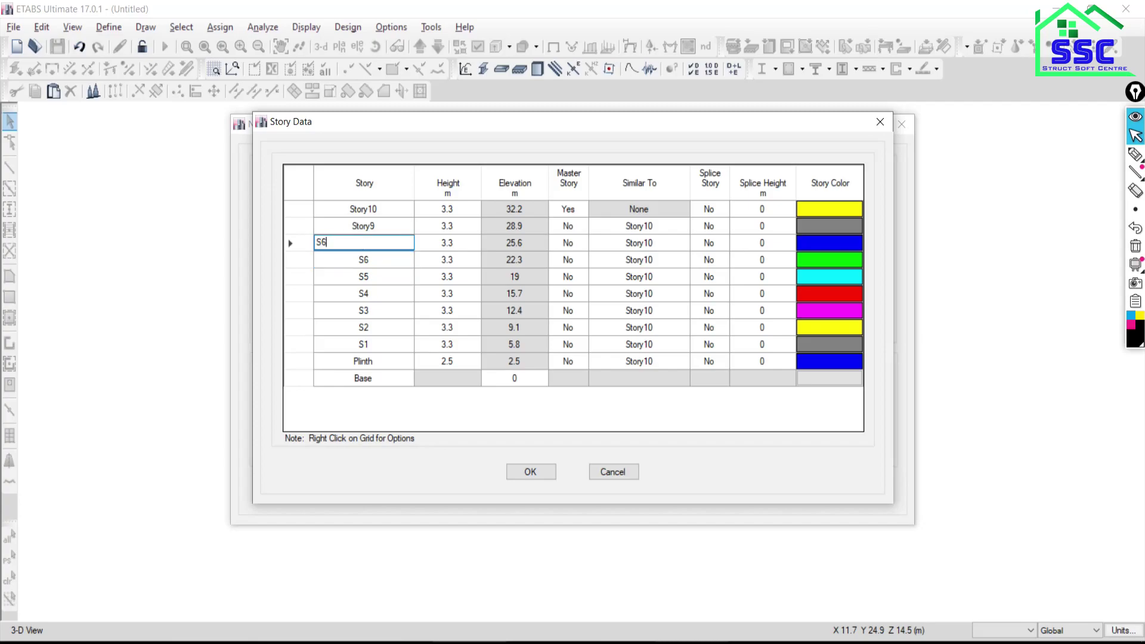
pyautogui.press('BackSpace')
pyautogui.write('7')
pyautogui.click(370, 226)
pyautogui.write('S8')
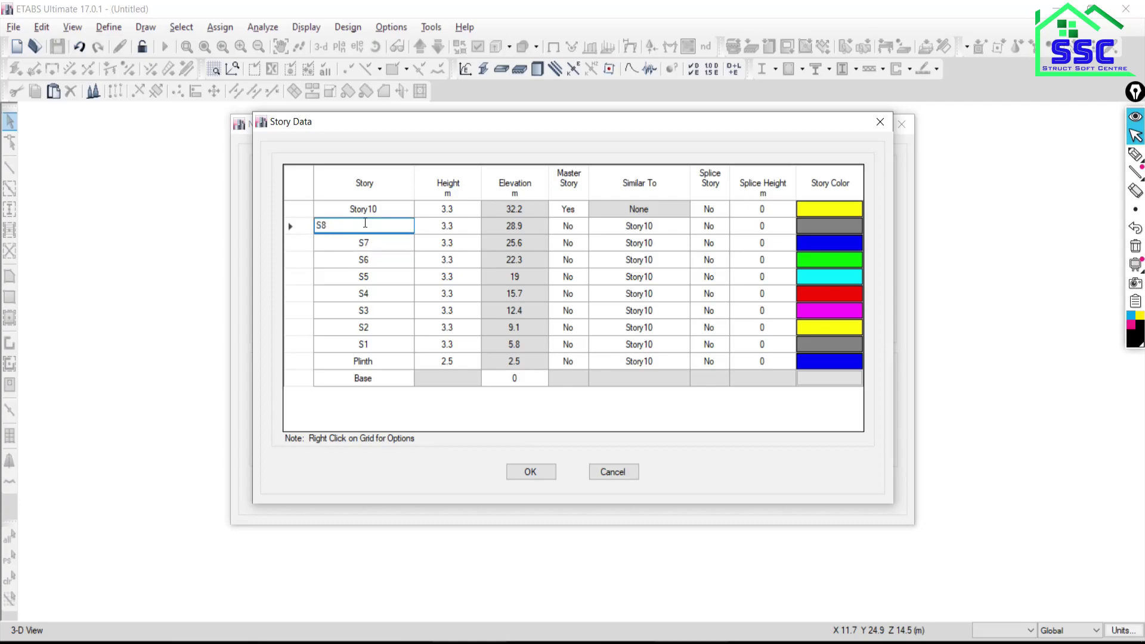
pyautogui.click(365, 209)
pyautogui.write('S9')
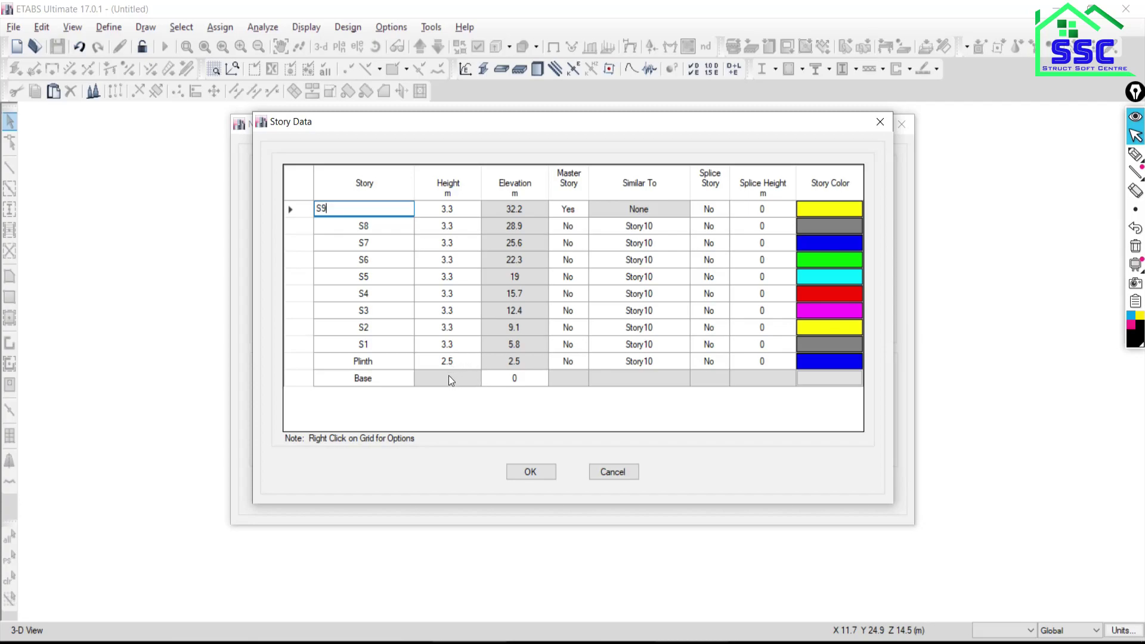
pyautogui.press('Return')
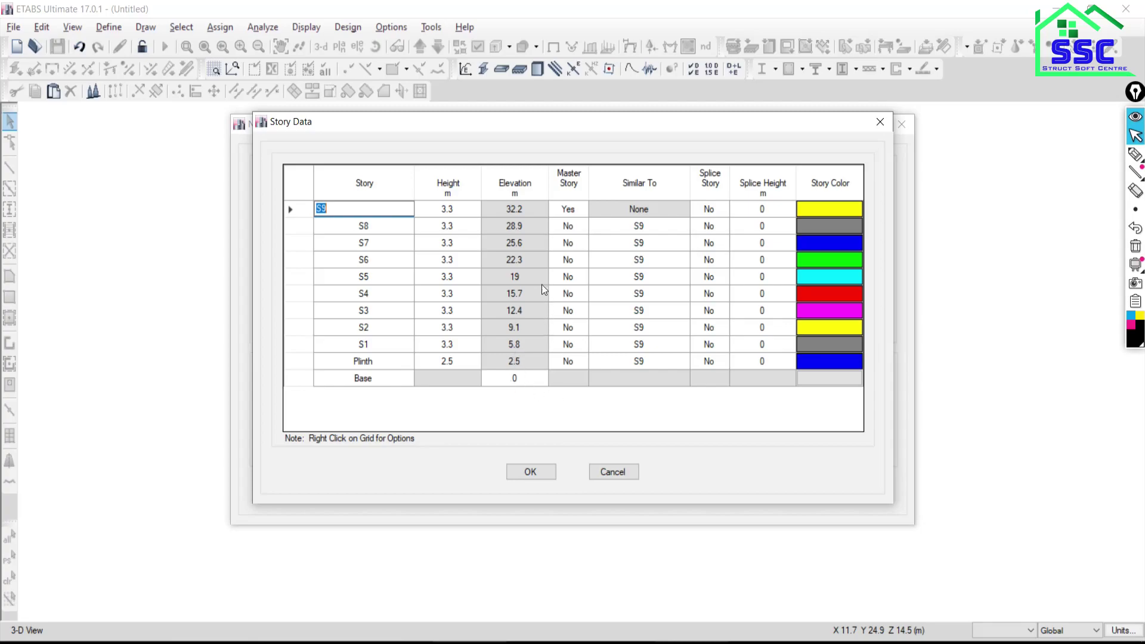
# Check the 32.2 m top elevation and accept the renamed storey data
pyautogui.click(515, 210)
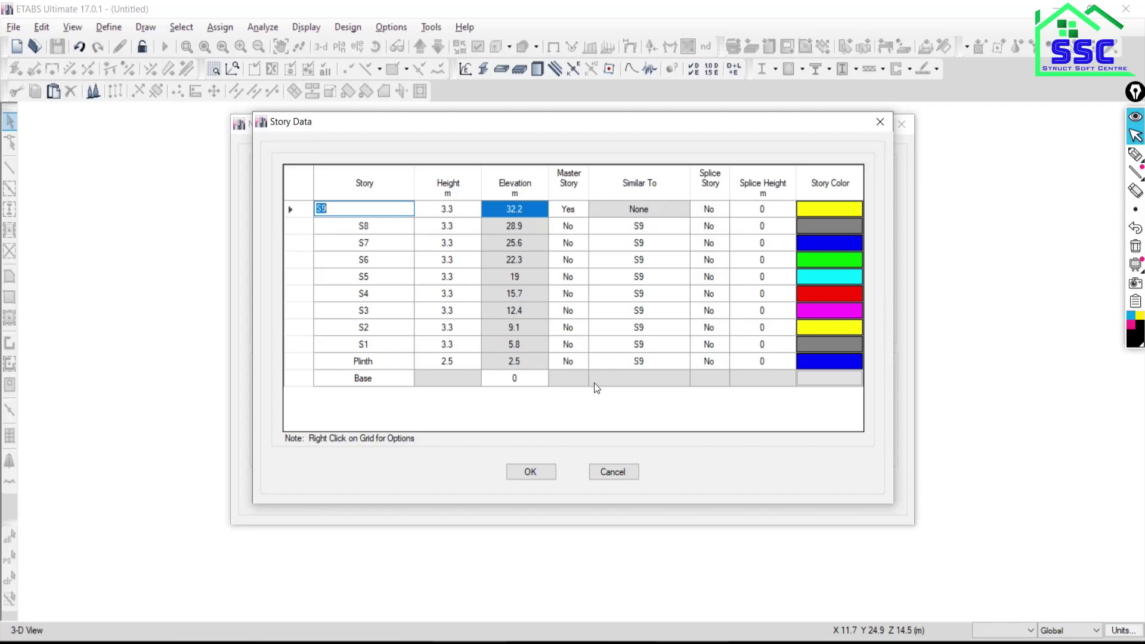
pyautogui.click(527, 472)
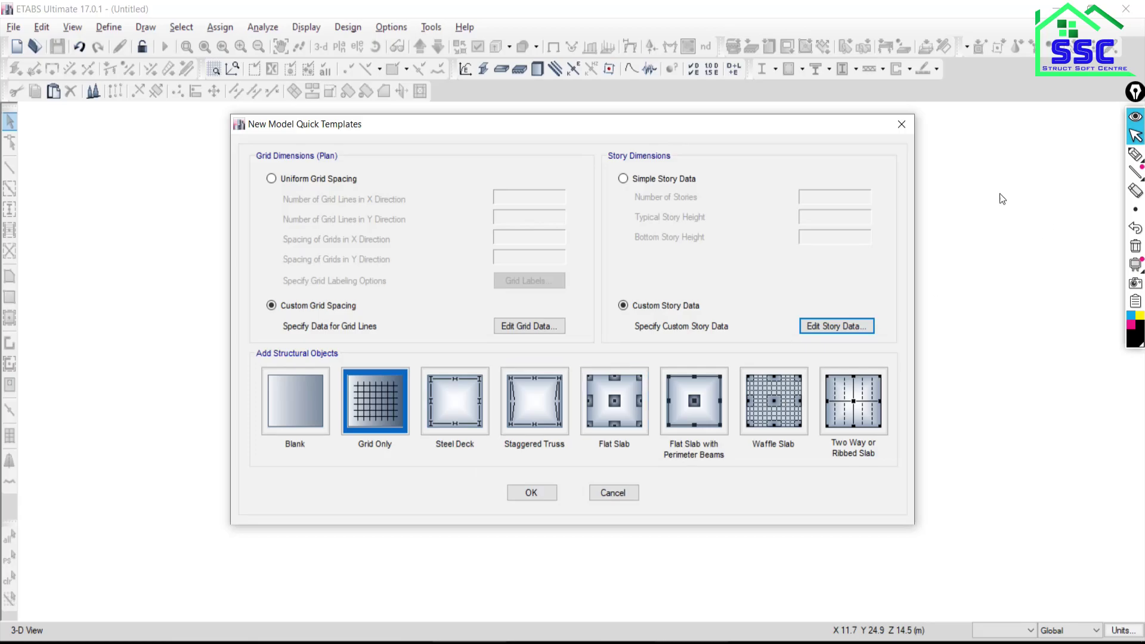
# Choose the Grid Only template and generate the model
pyautogui.click(370, 410)
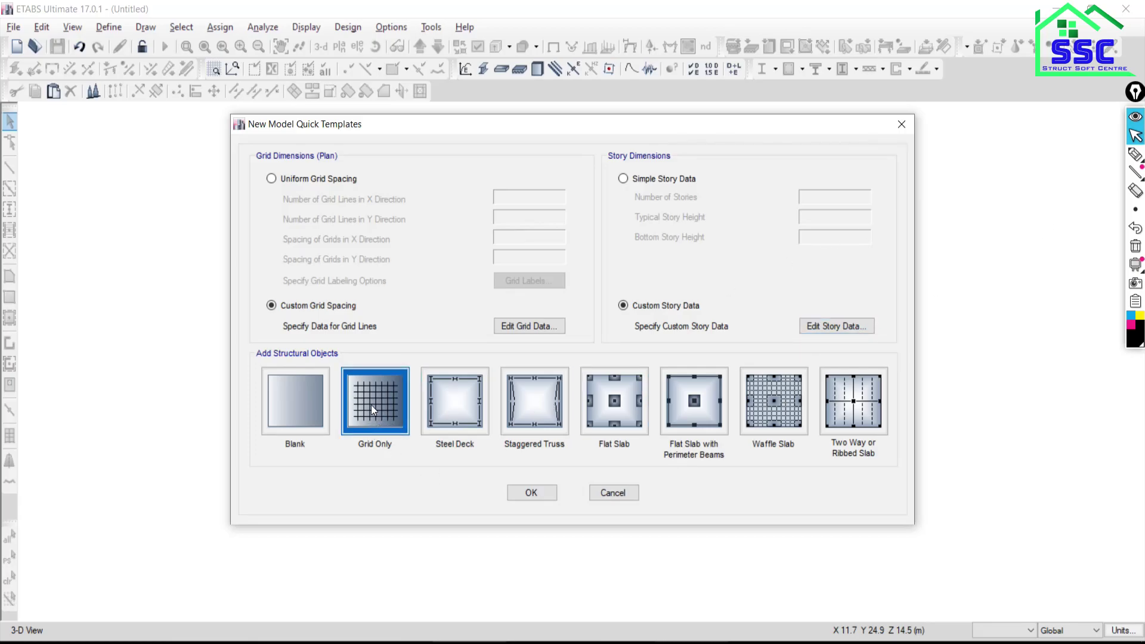
pyautogui.click(522, 498)
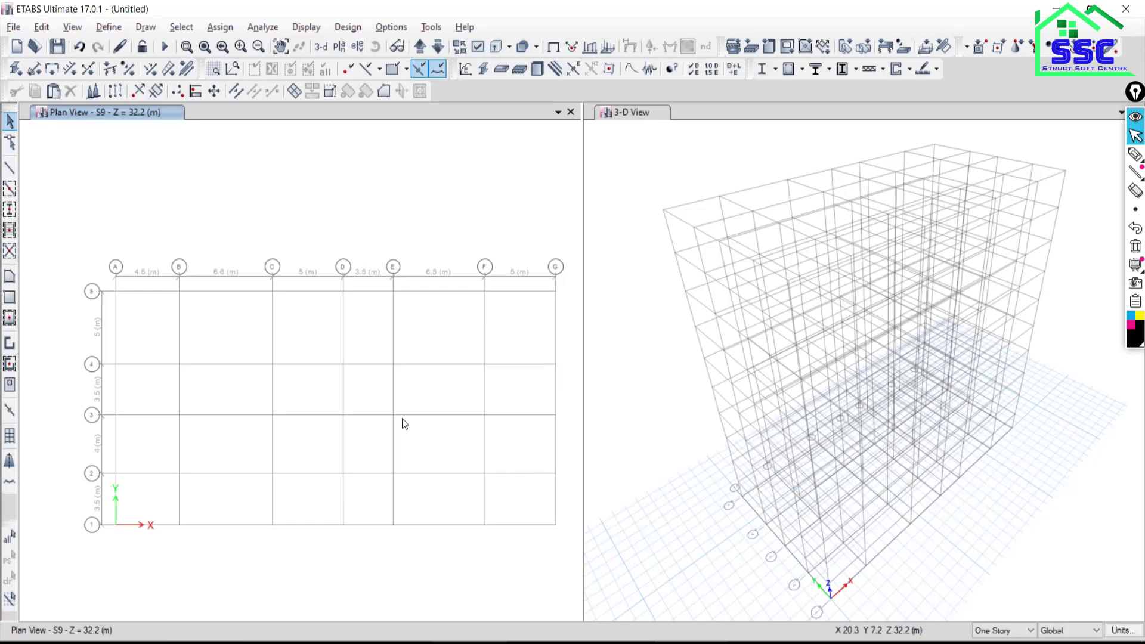
pyautogui.click(43, 30)
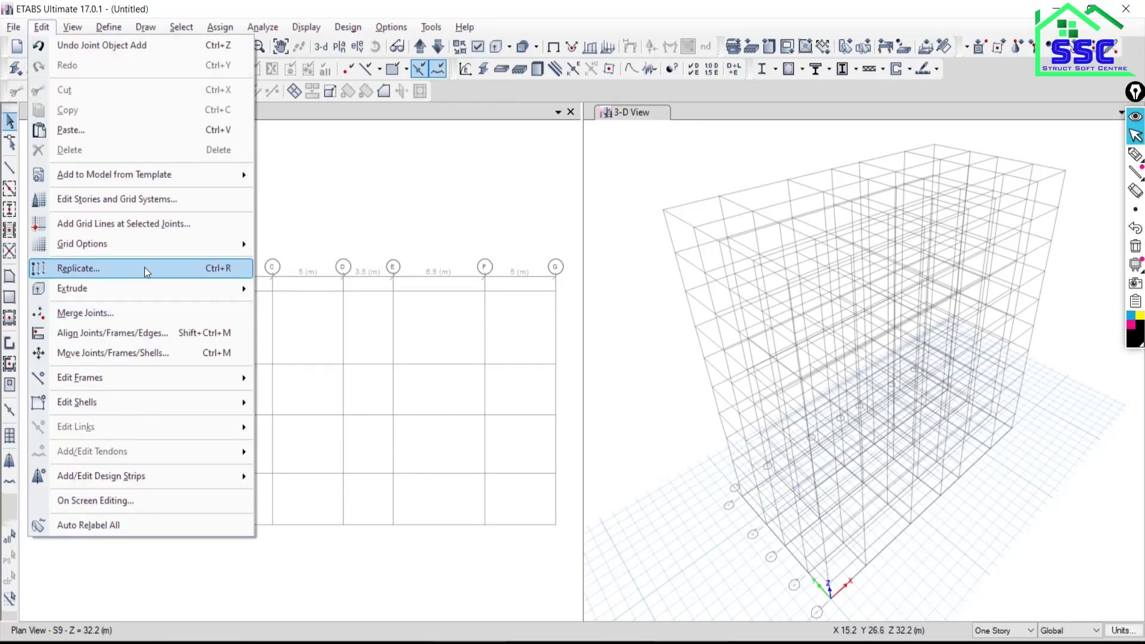
pyautogui.click(127, 201)
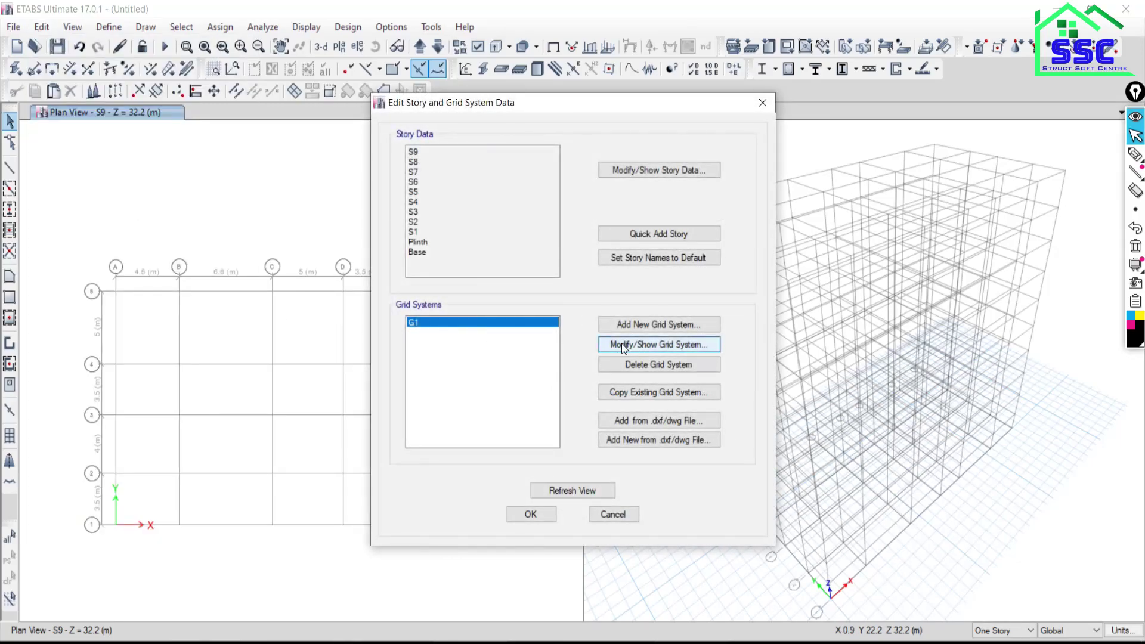
pyautogui.click(645, 343)
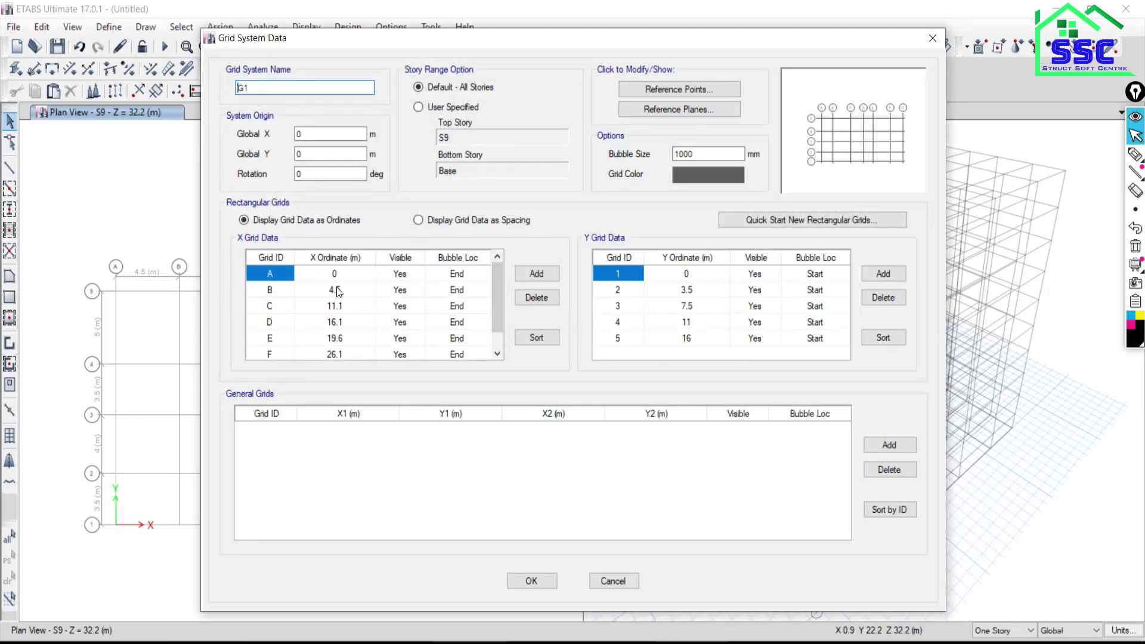
pyautogui.click(441, 221)
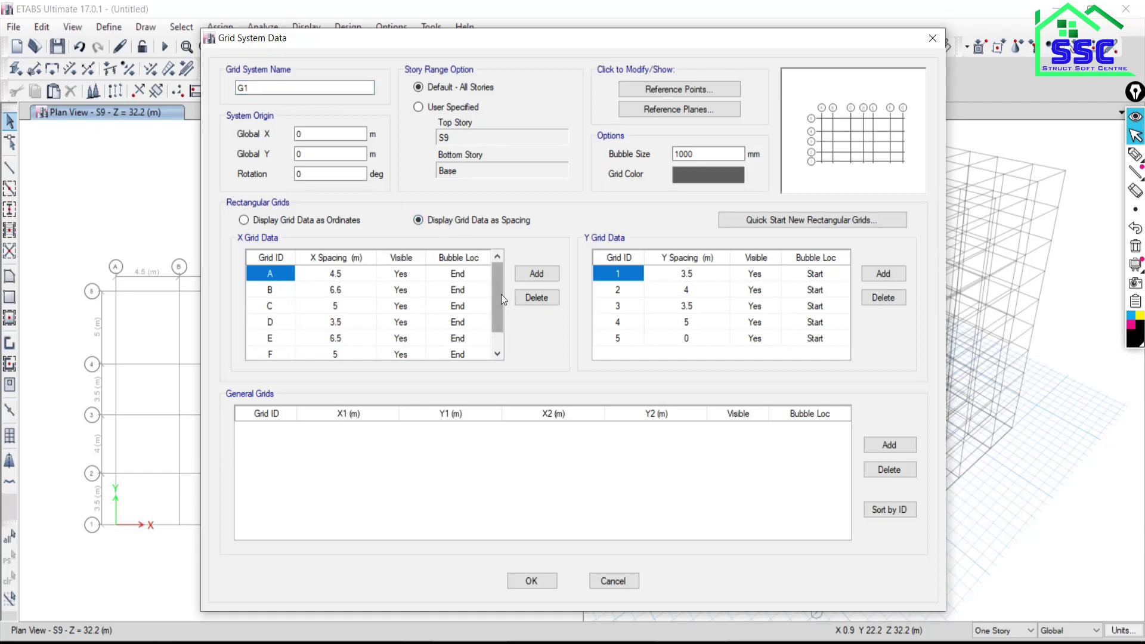
pyautogui.scroll(-1, 497, 292)
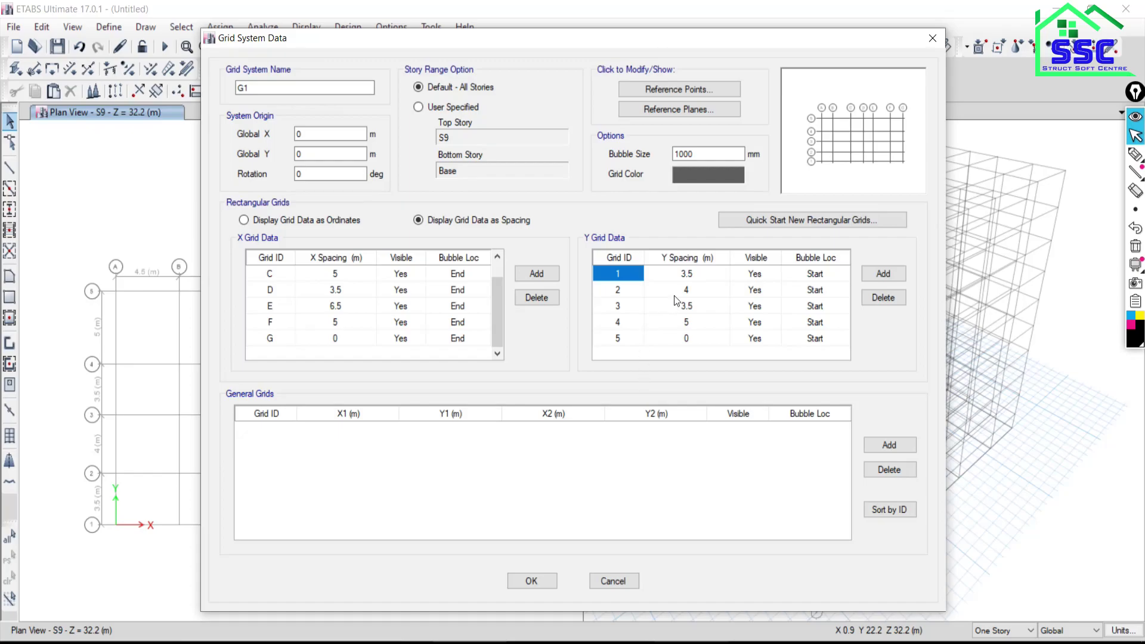
pyautogui.click(687, 174)
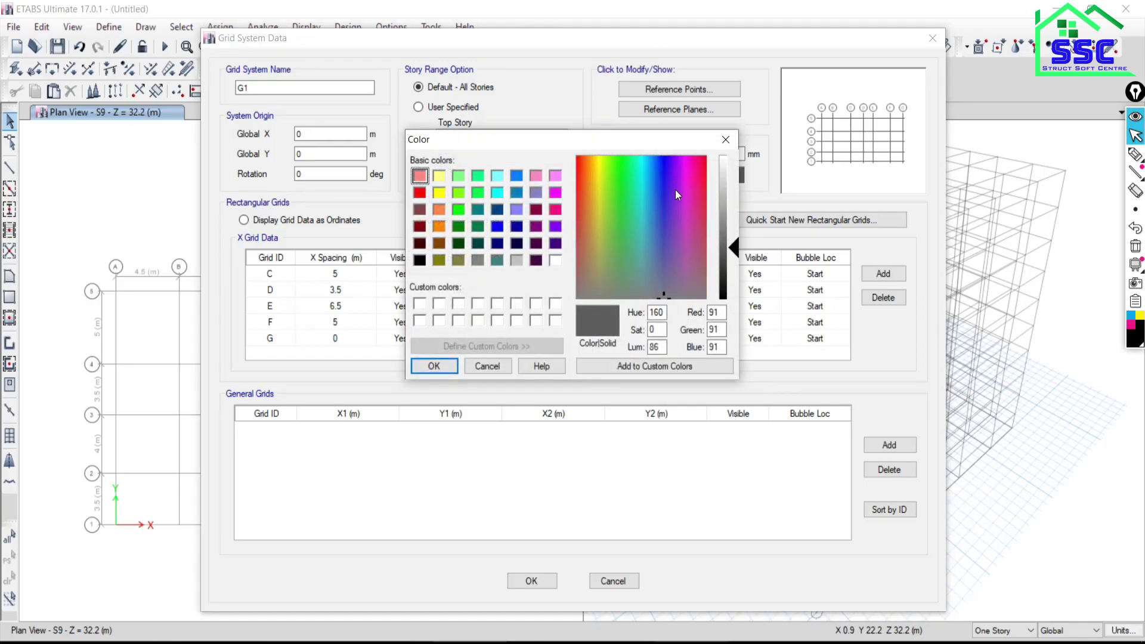
pyautogui.click(434, 365)
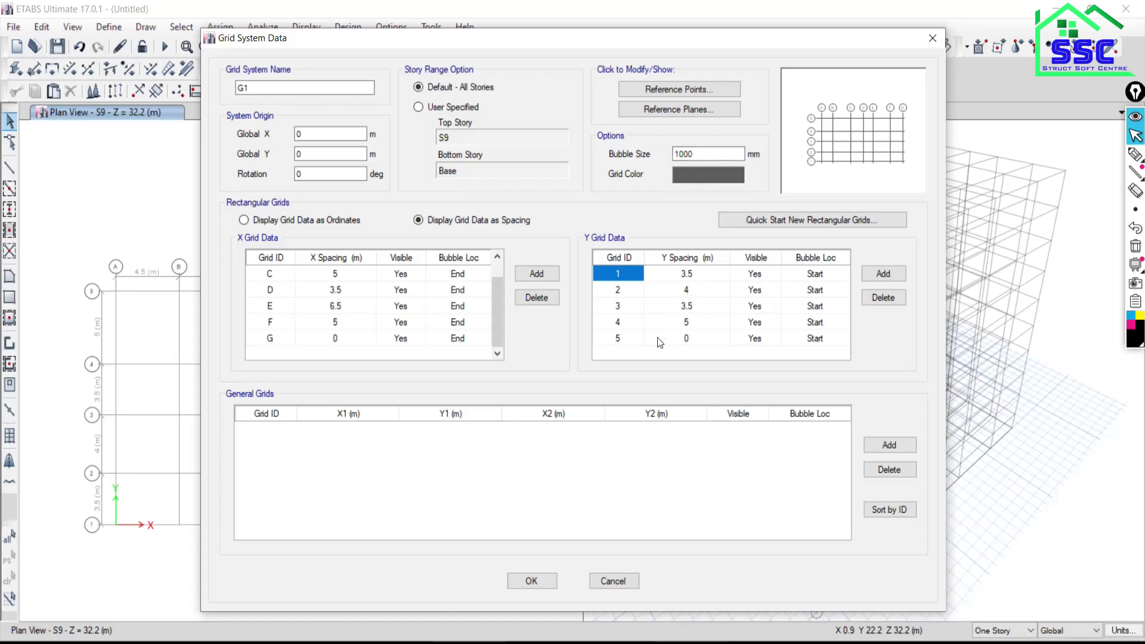
pyautogui.click(529, 583)
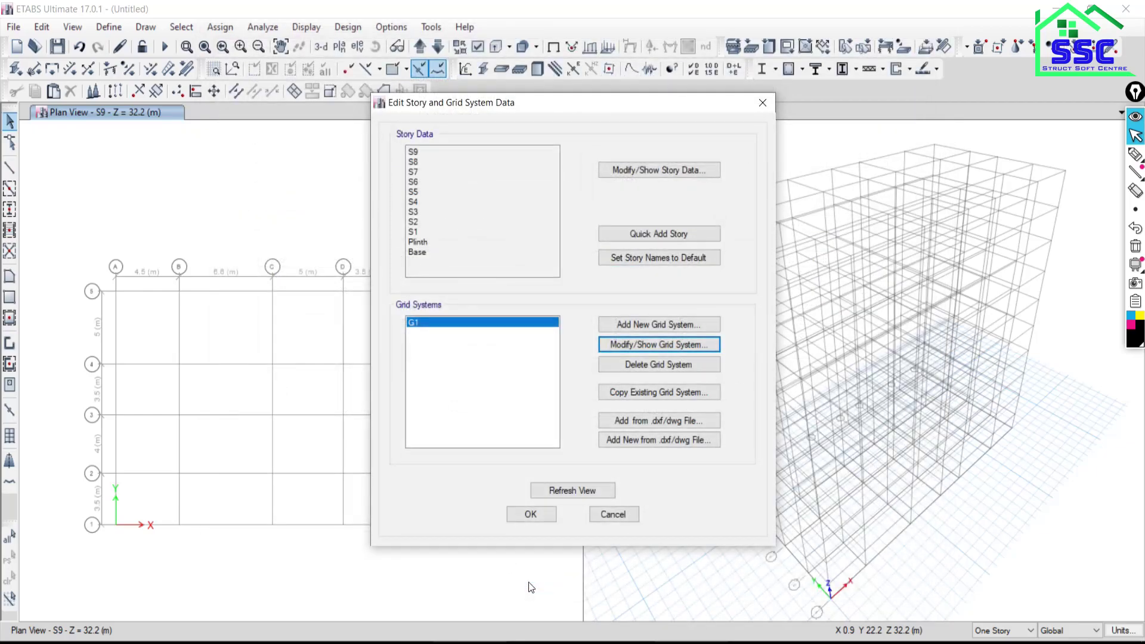
pyautogui.click(531, 515)
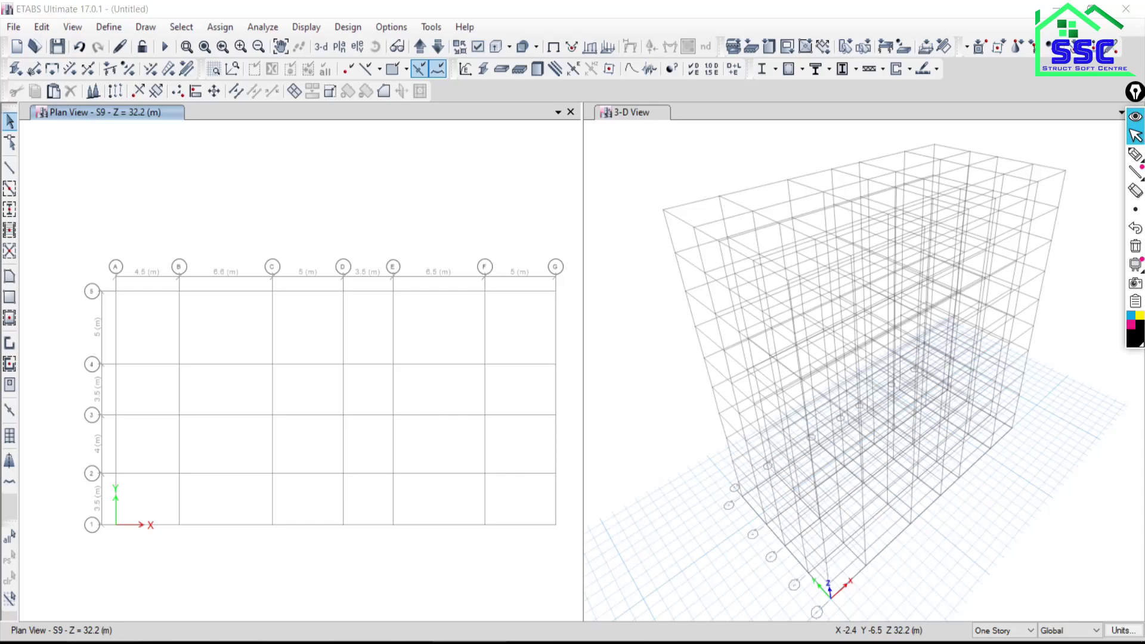
pyautogui.hotkey('alt', 'Tab')
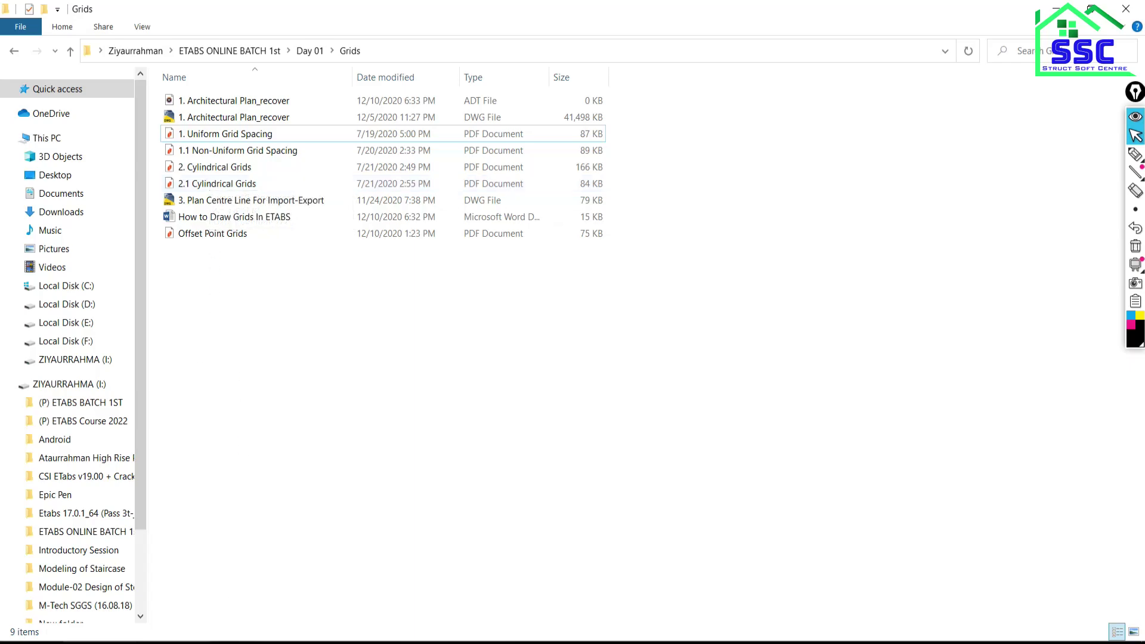
# Open the 2. Cylindrical Grids and 2.1 Cylindrical Grids PDFs, then bring up the Google Meet window
pyautogui.doubleClick(203, 169)
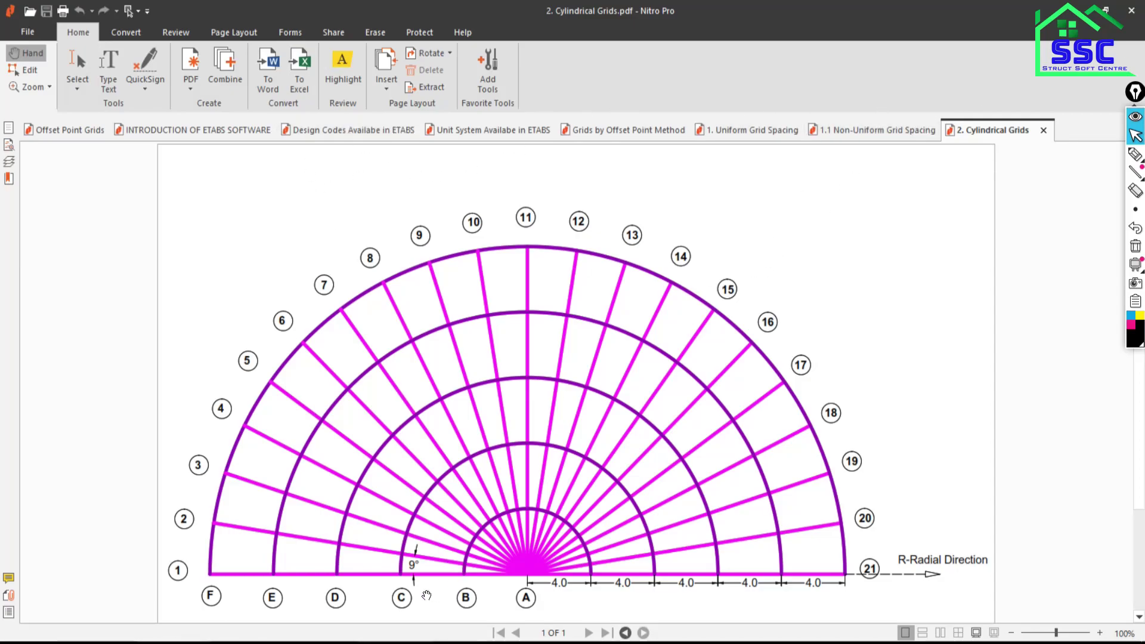
pyautogui.click(77, 567)
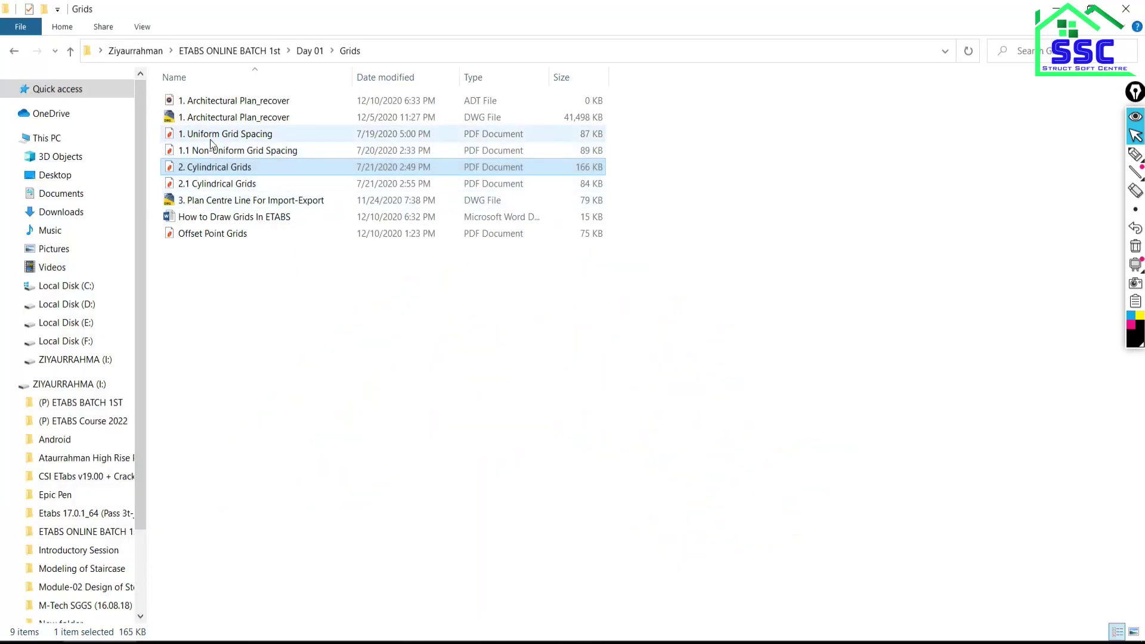
pyautogui.doubleClick(212, 183)
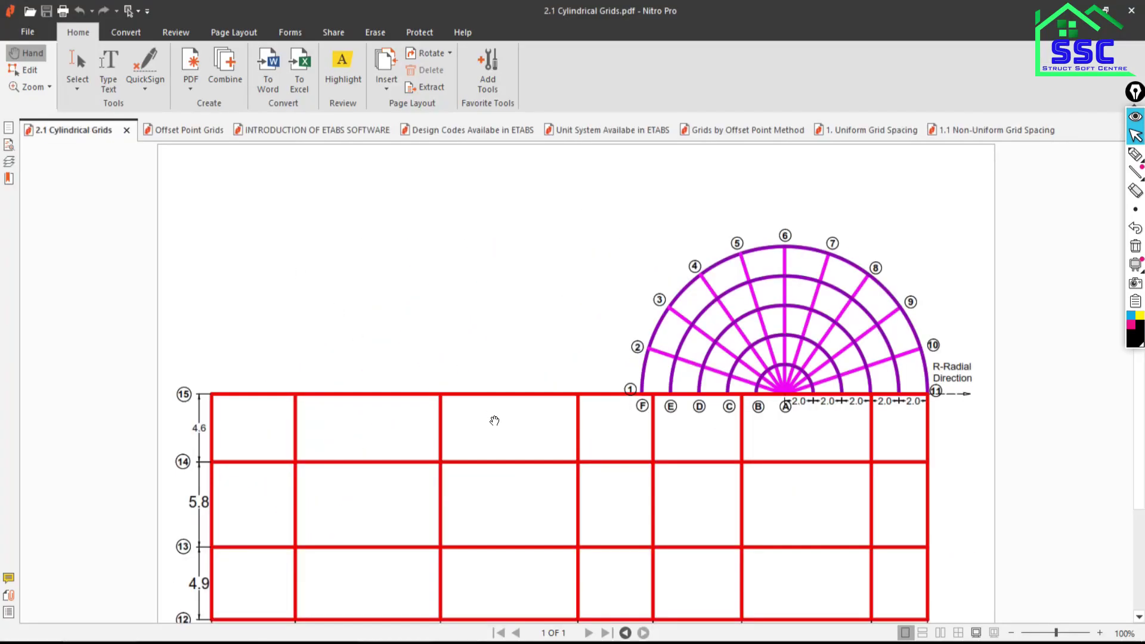
pyautogui.hotkey('alt', 'Tab')
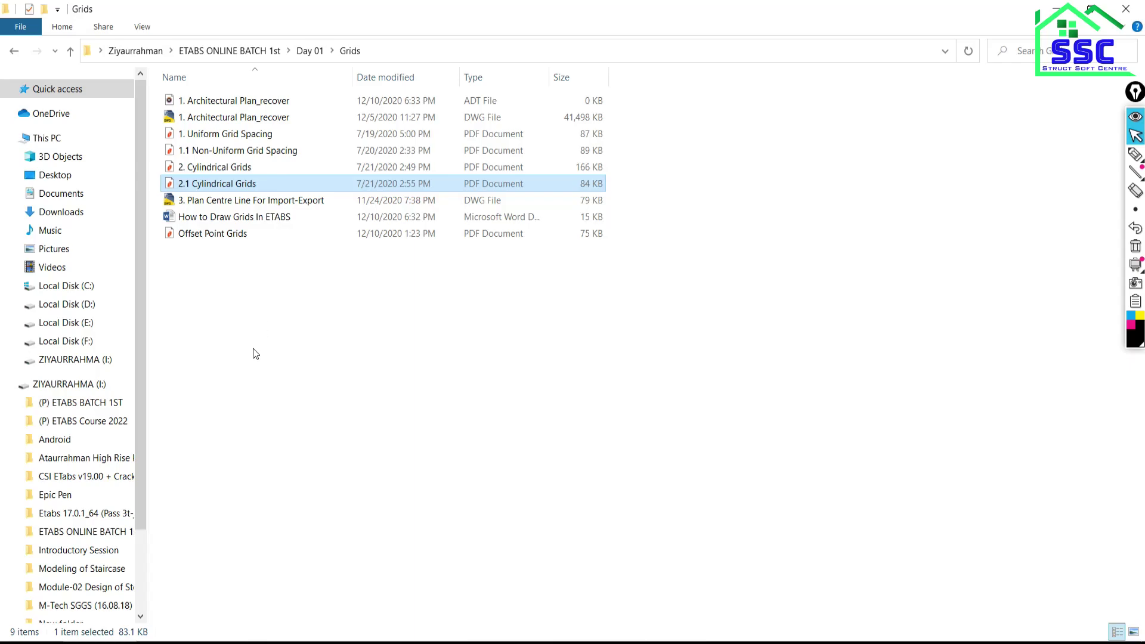
pyautogui.click(171, 641)
pyautogui.click(105, 590)
pyautogui.moveTo(564, 393)
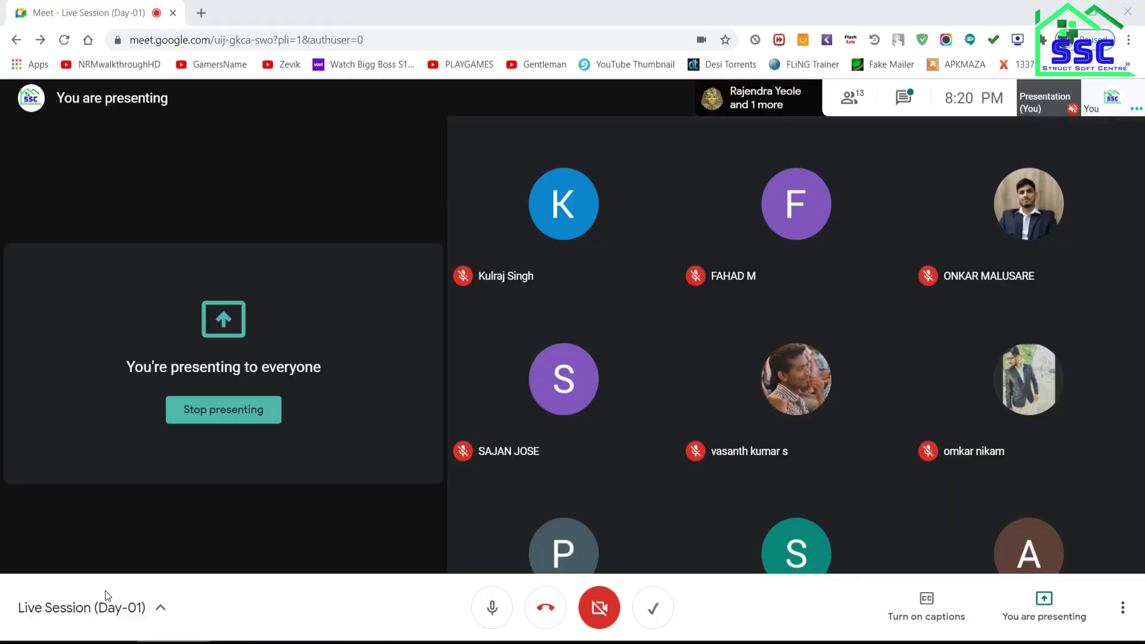